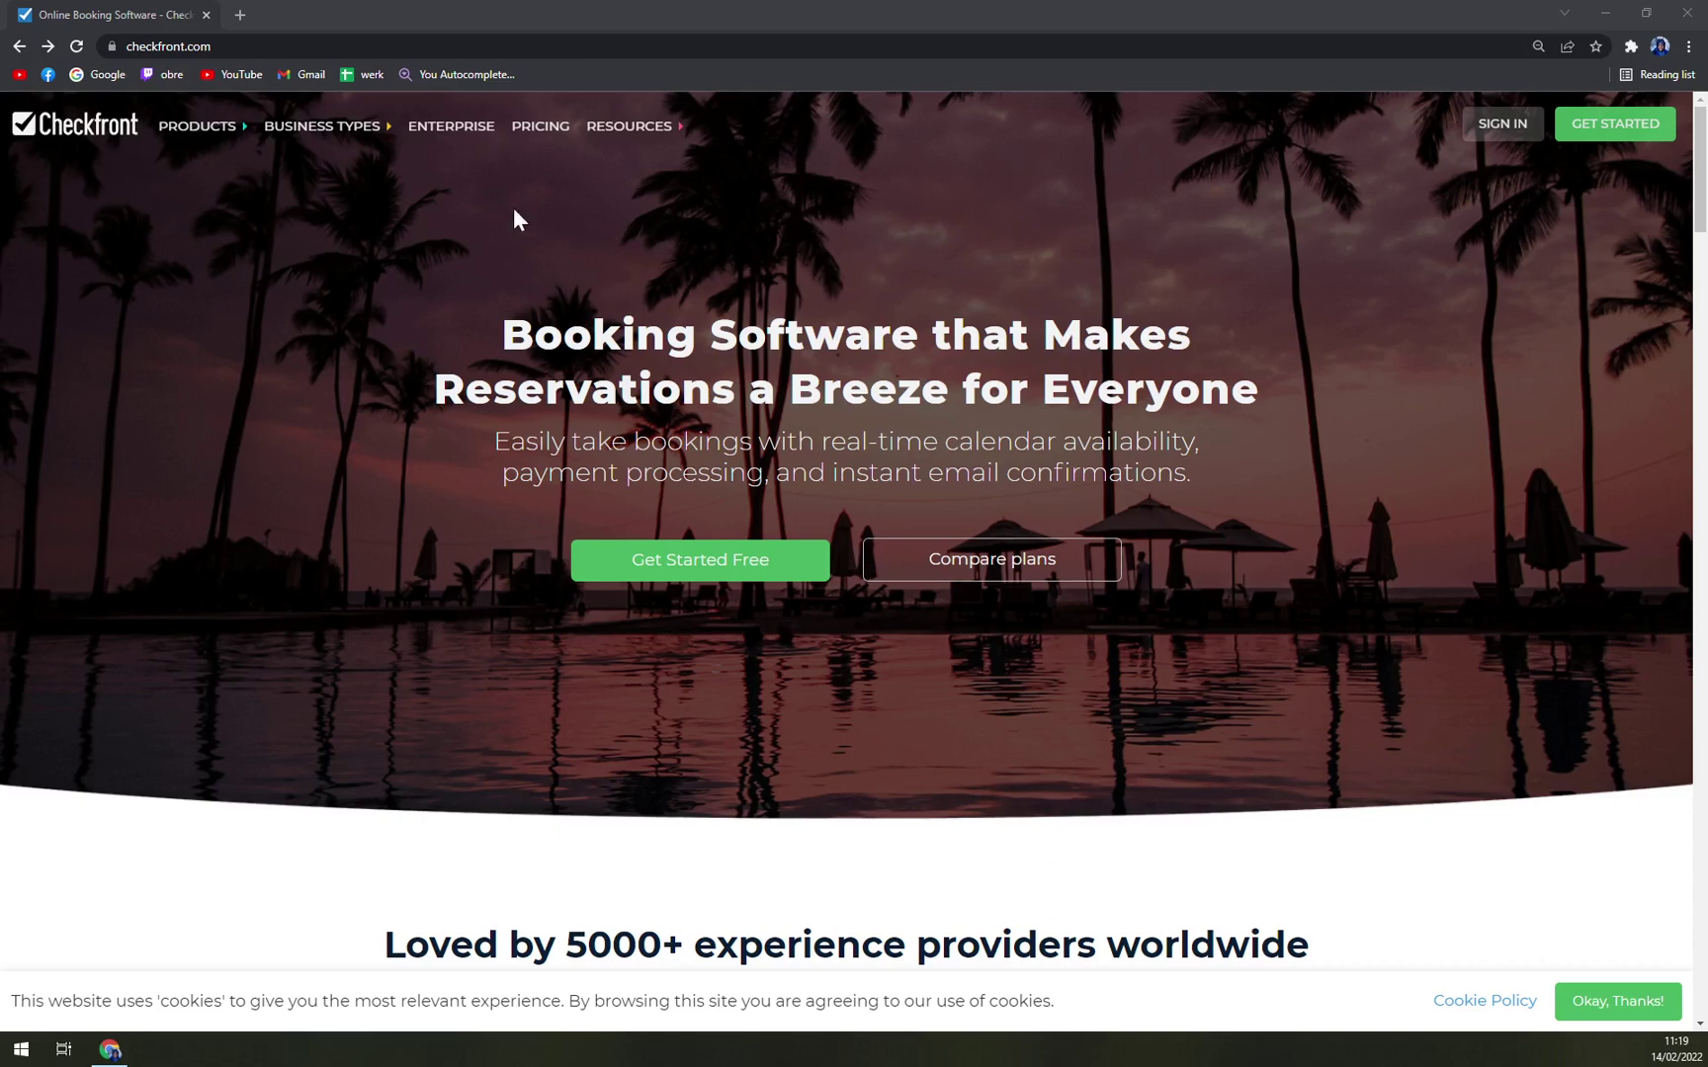
Look over the homepage hero and client logos, then dismiss the cookie notice with 'Okay, Thanks!'.
scroll(1115, 392, "down", 7)
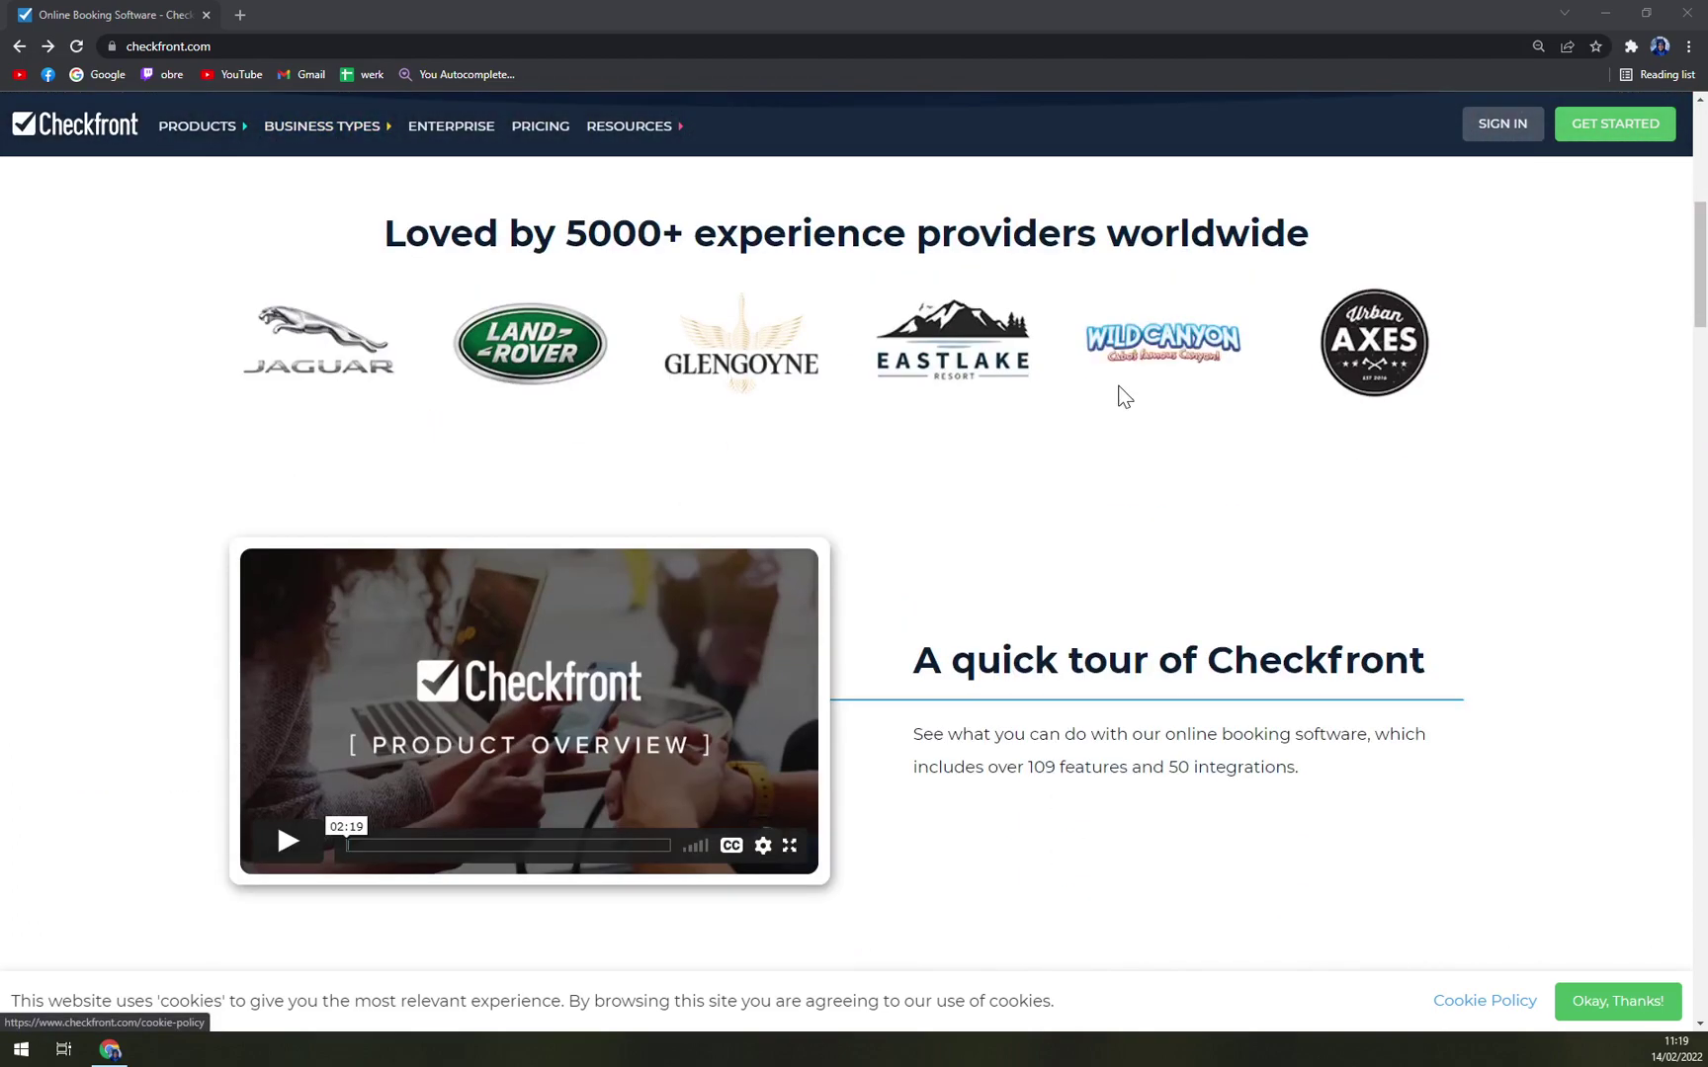
scroll(1117, 405, "up", 7)
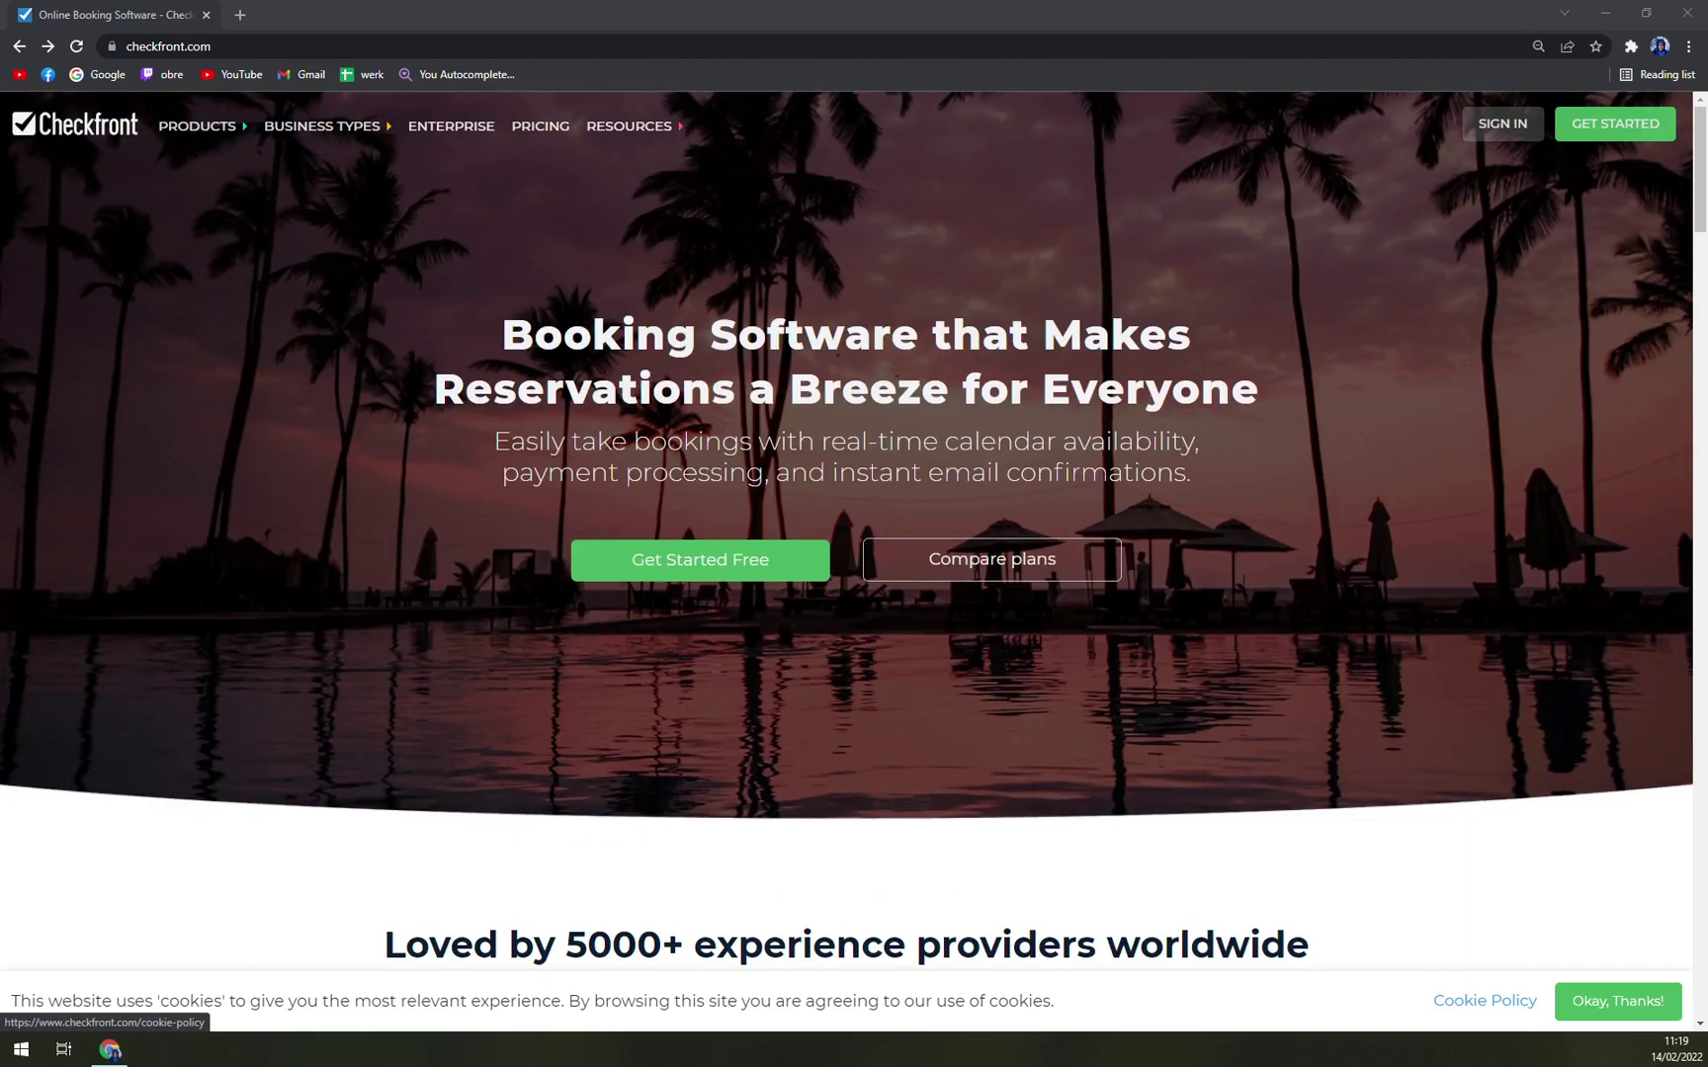
scroll(542, 445, "down", 10)
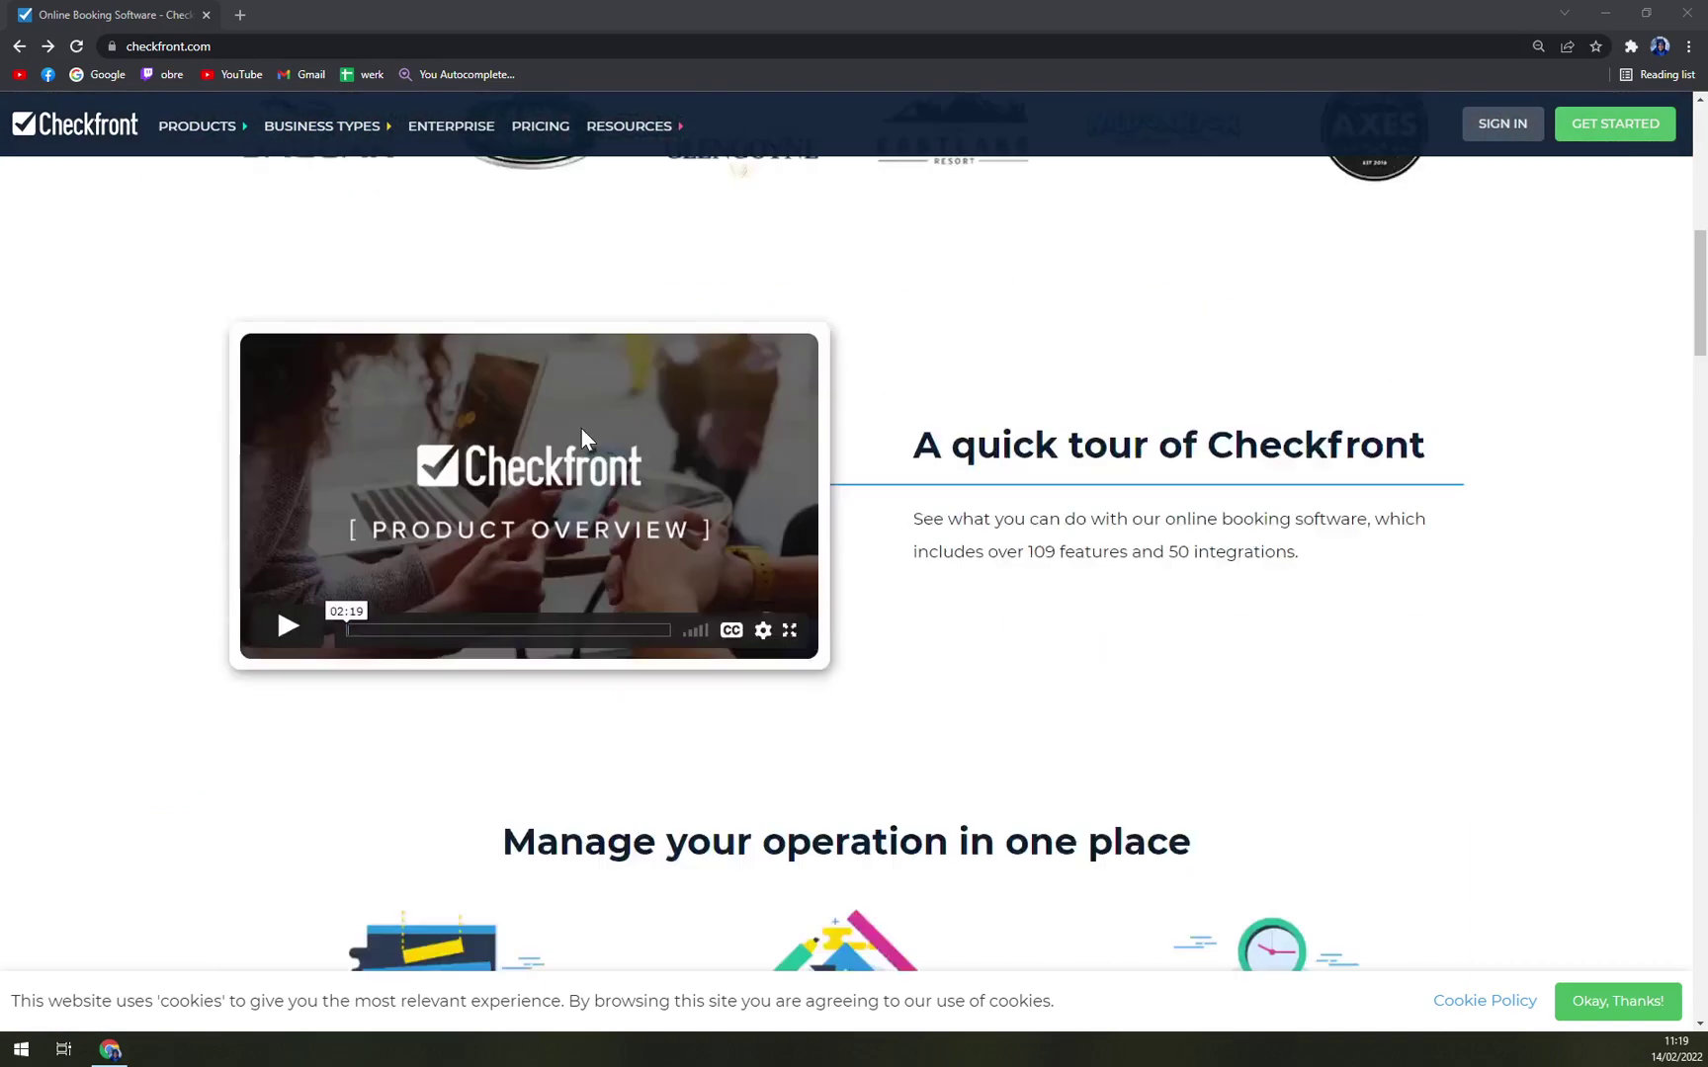
scroll(736, 524, "up", 10)
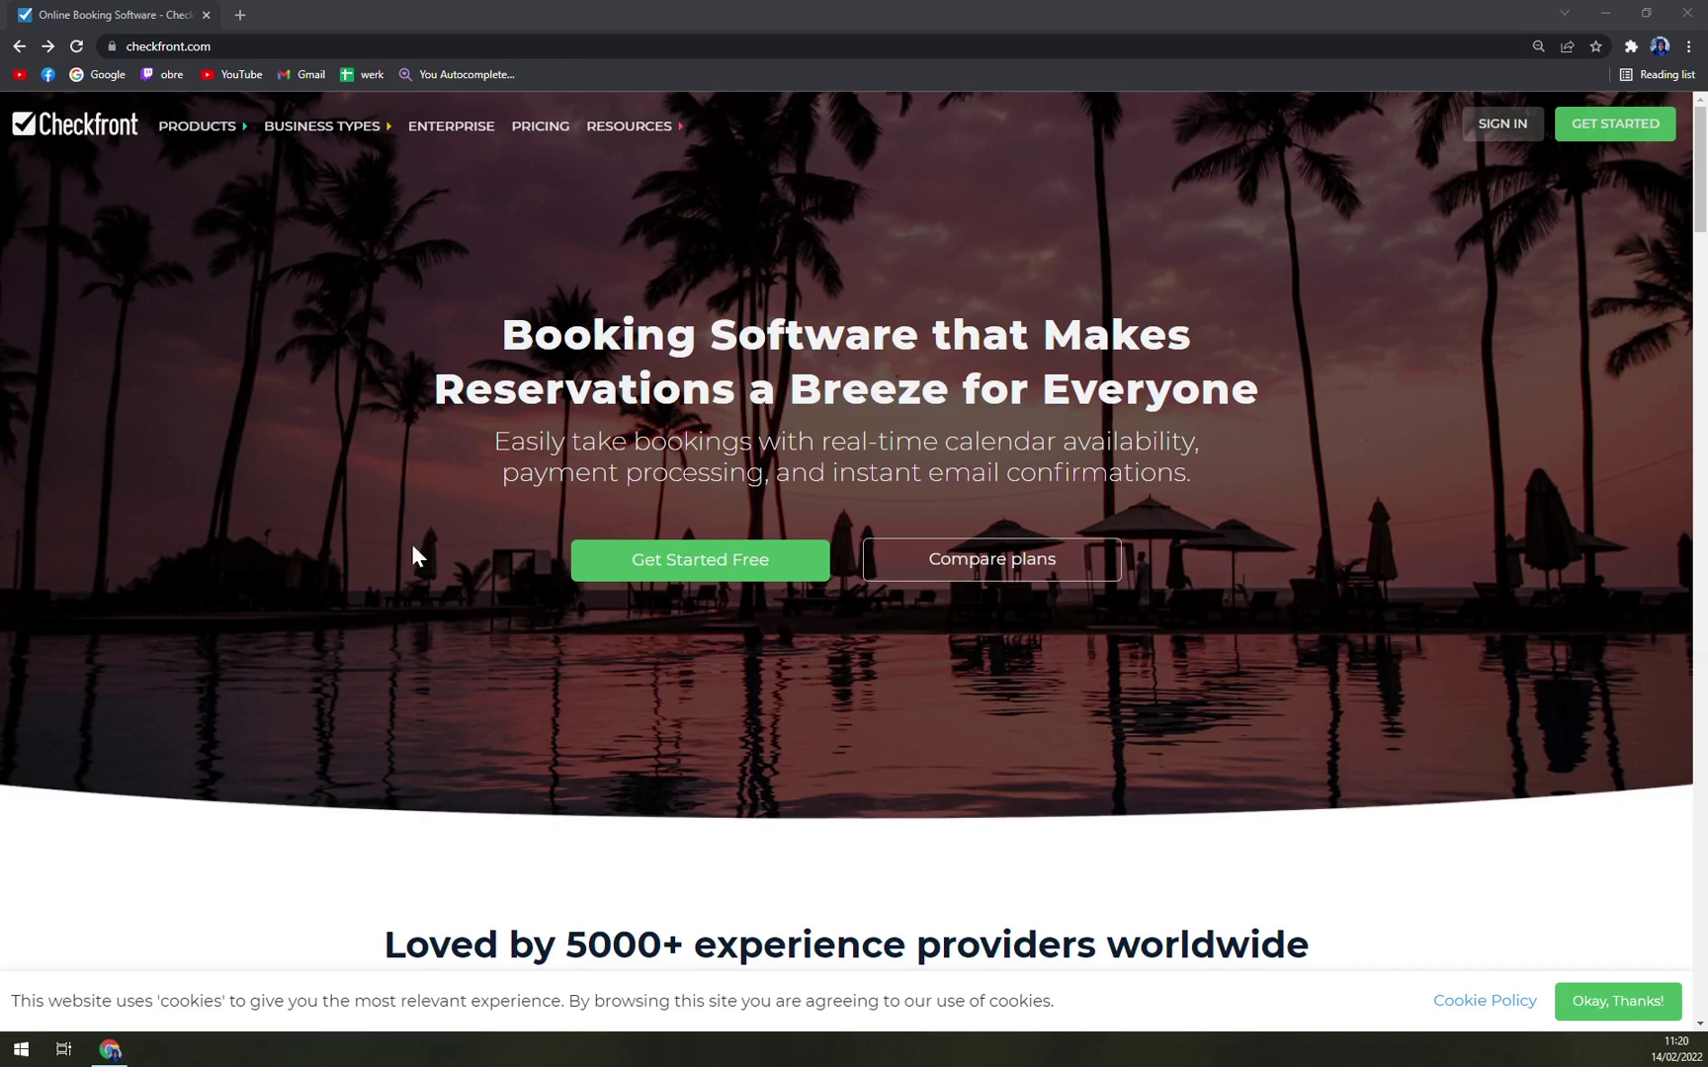
scroll(1269, 731, "down", 1)
left_click(1597, 1008)
scroll(1350, 770, "down", 2)
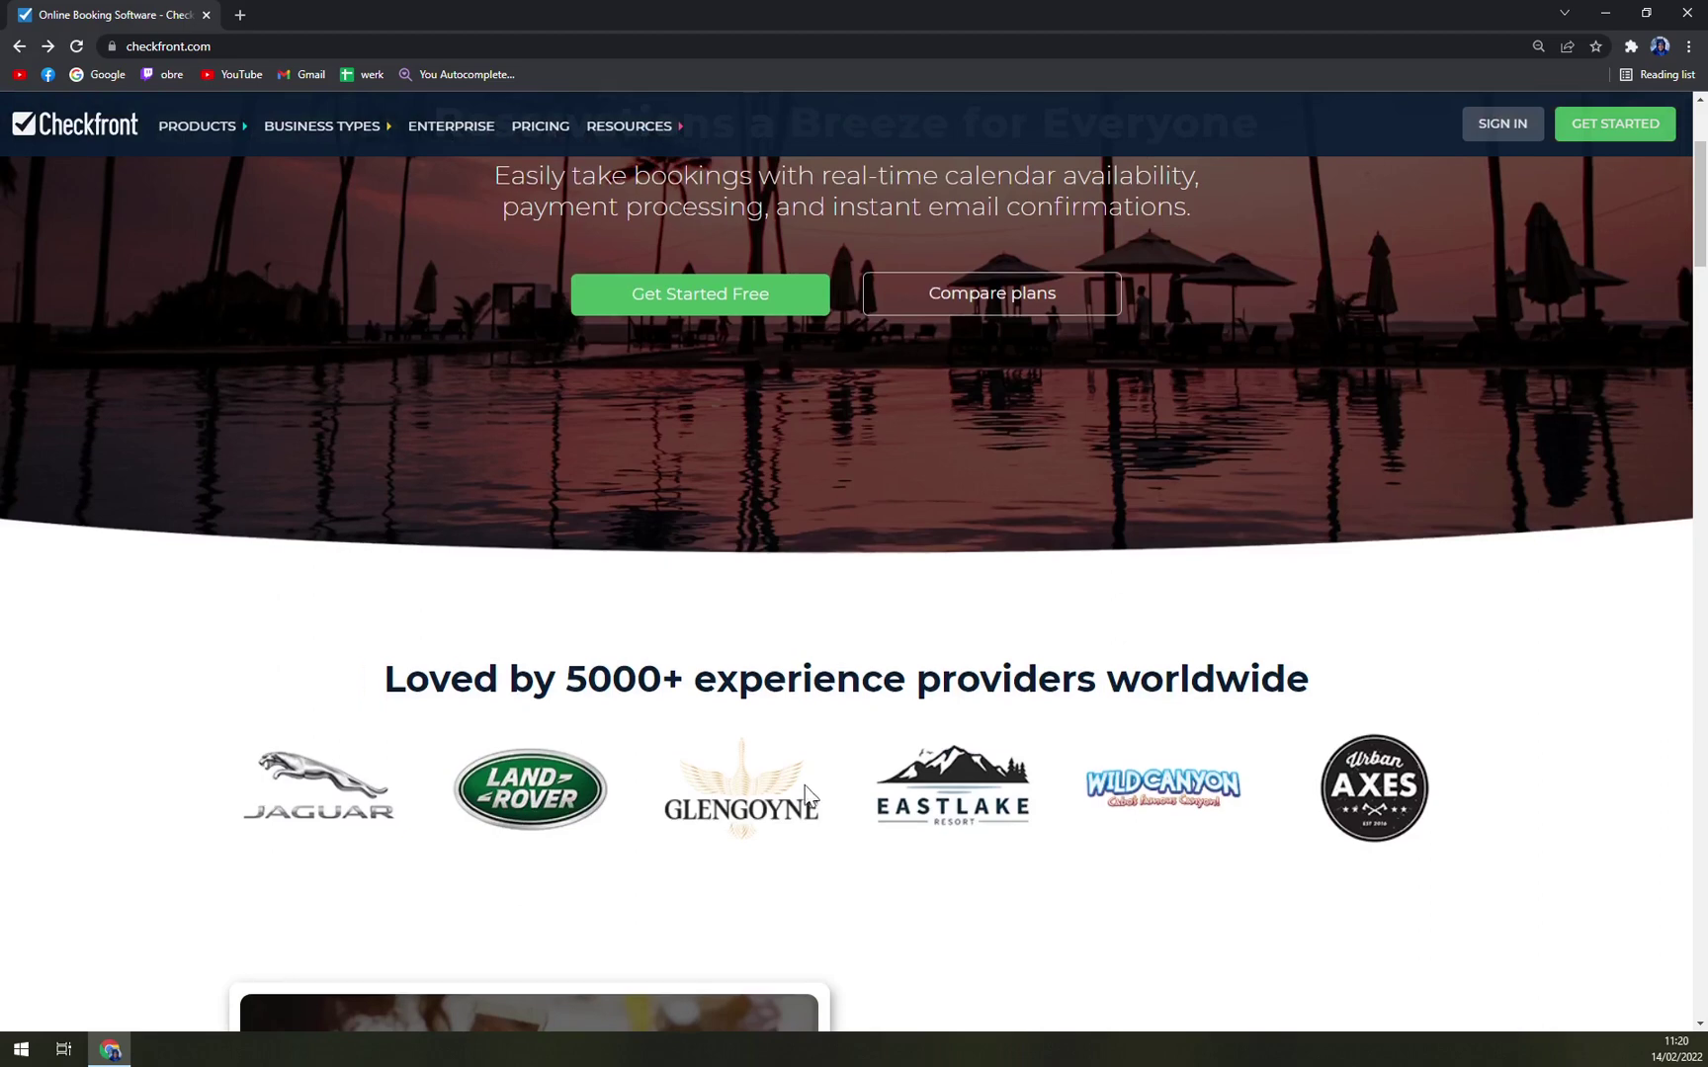
scroll(802, 787, "up", 3)
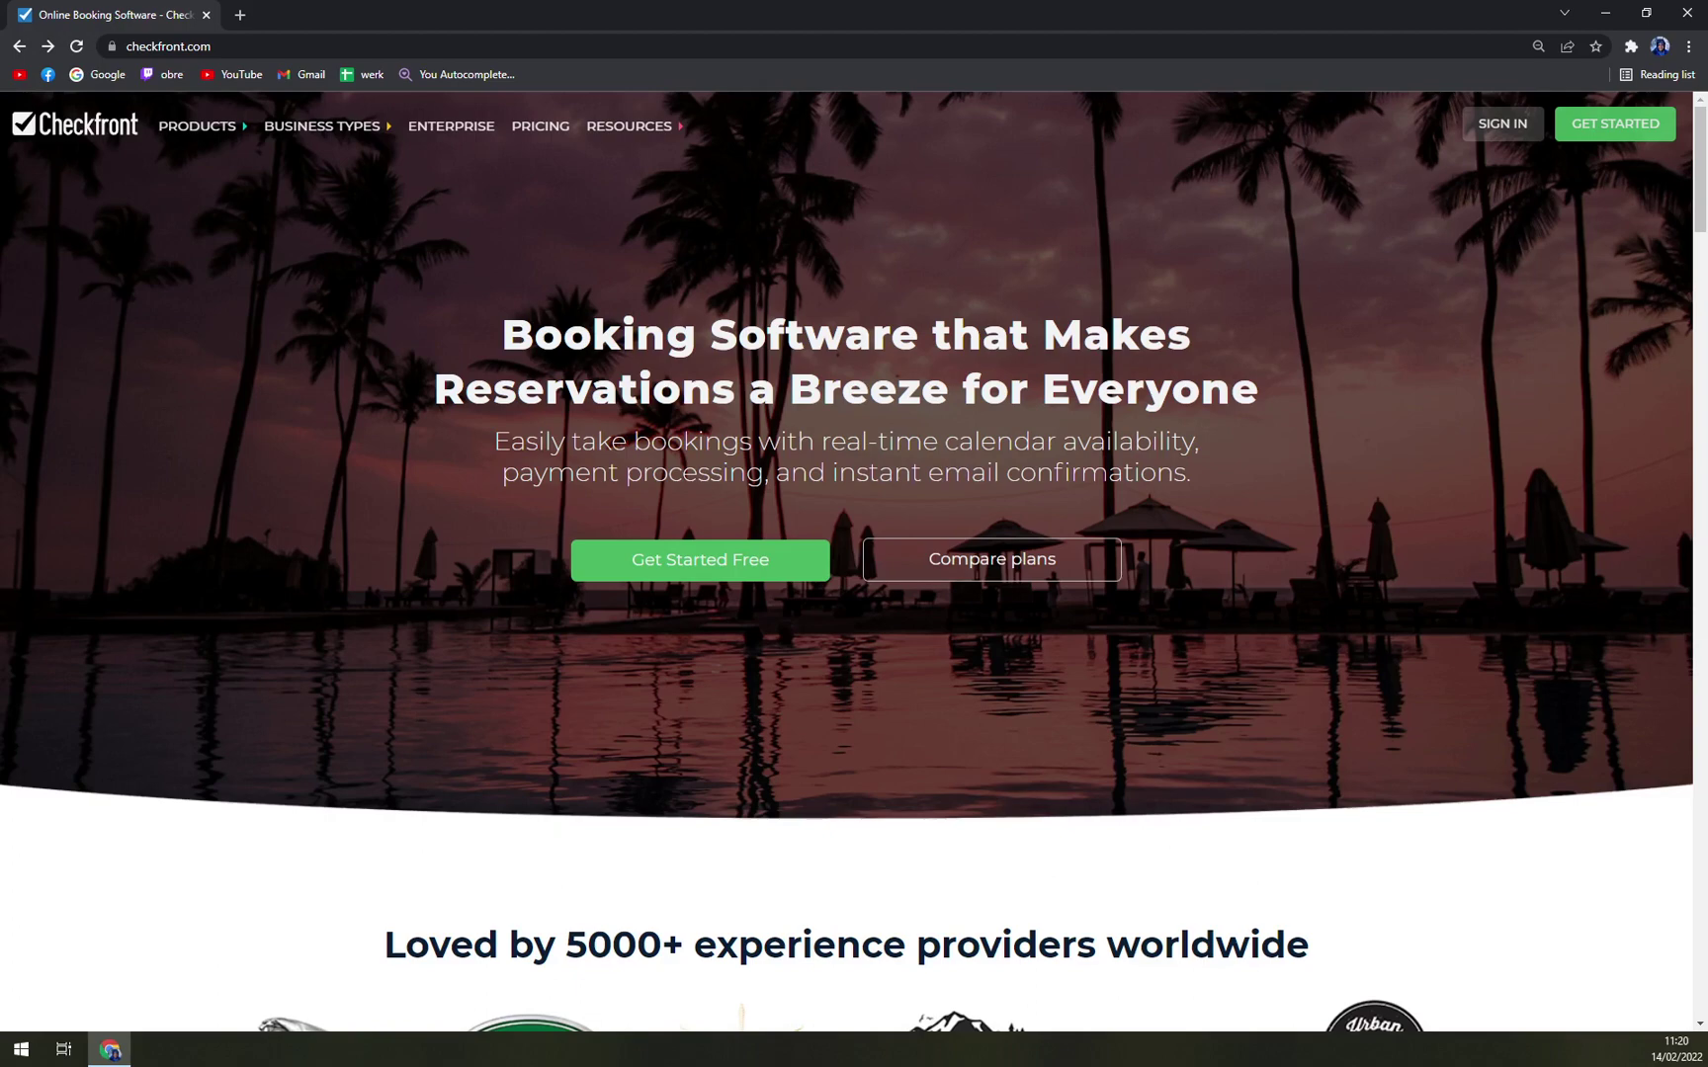
scroll(640, 449, "down", 3)
scroll(655, 469, "up", 3)
Go to Integrations under the Products menu and scroll through the add-on categories.
mouse_move(203, 145)
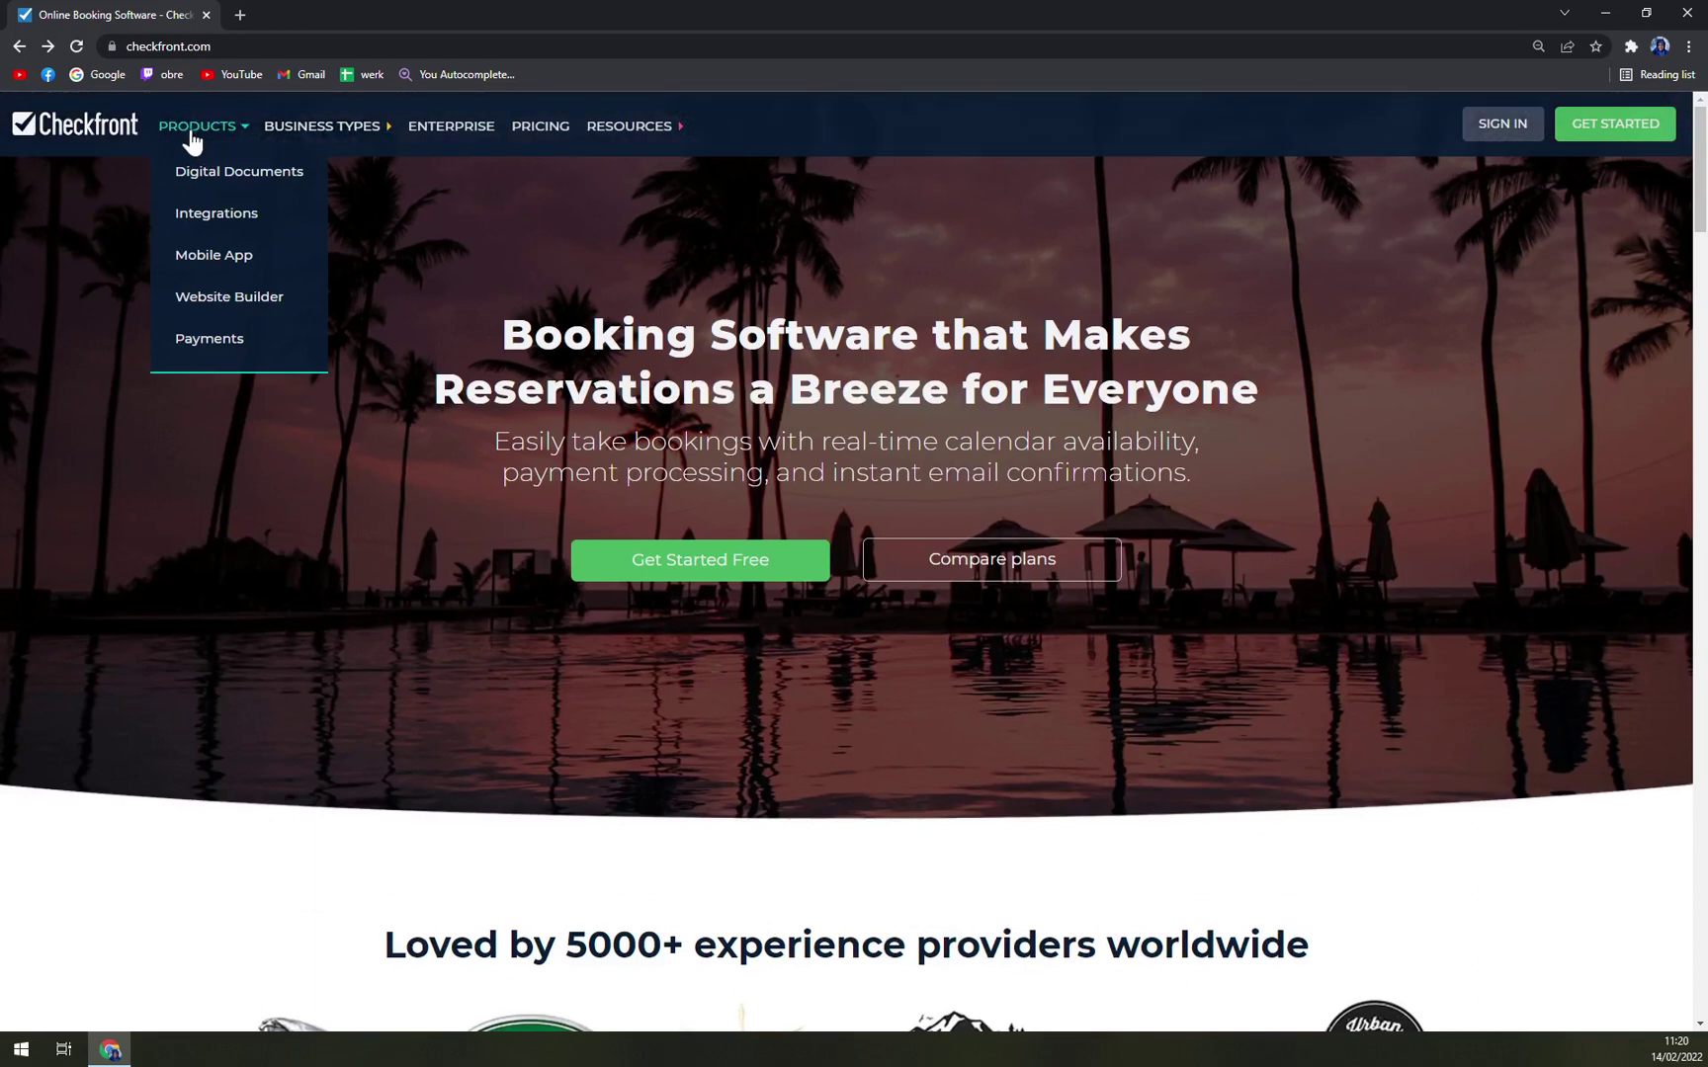
left_click(228, 229)
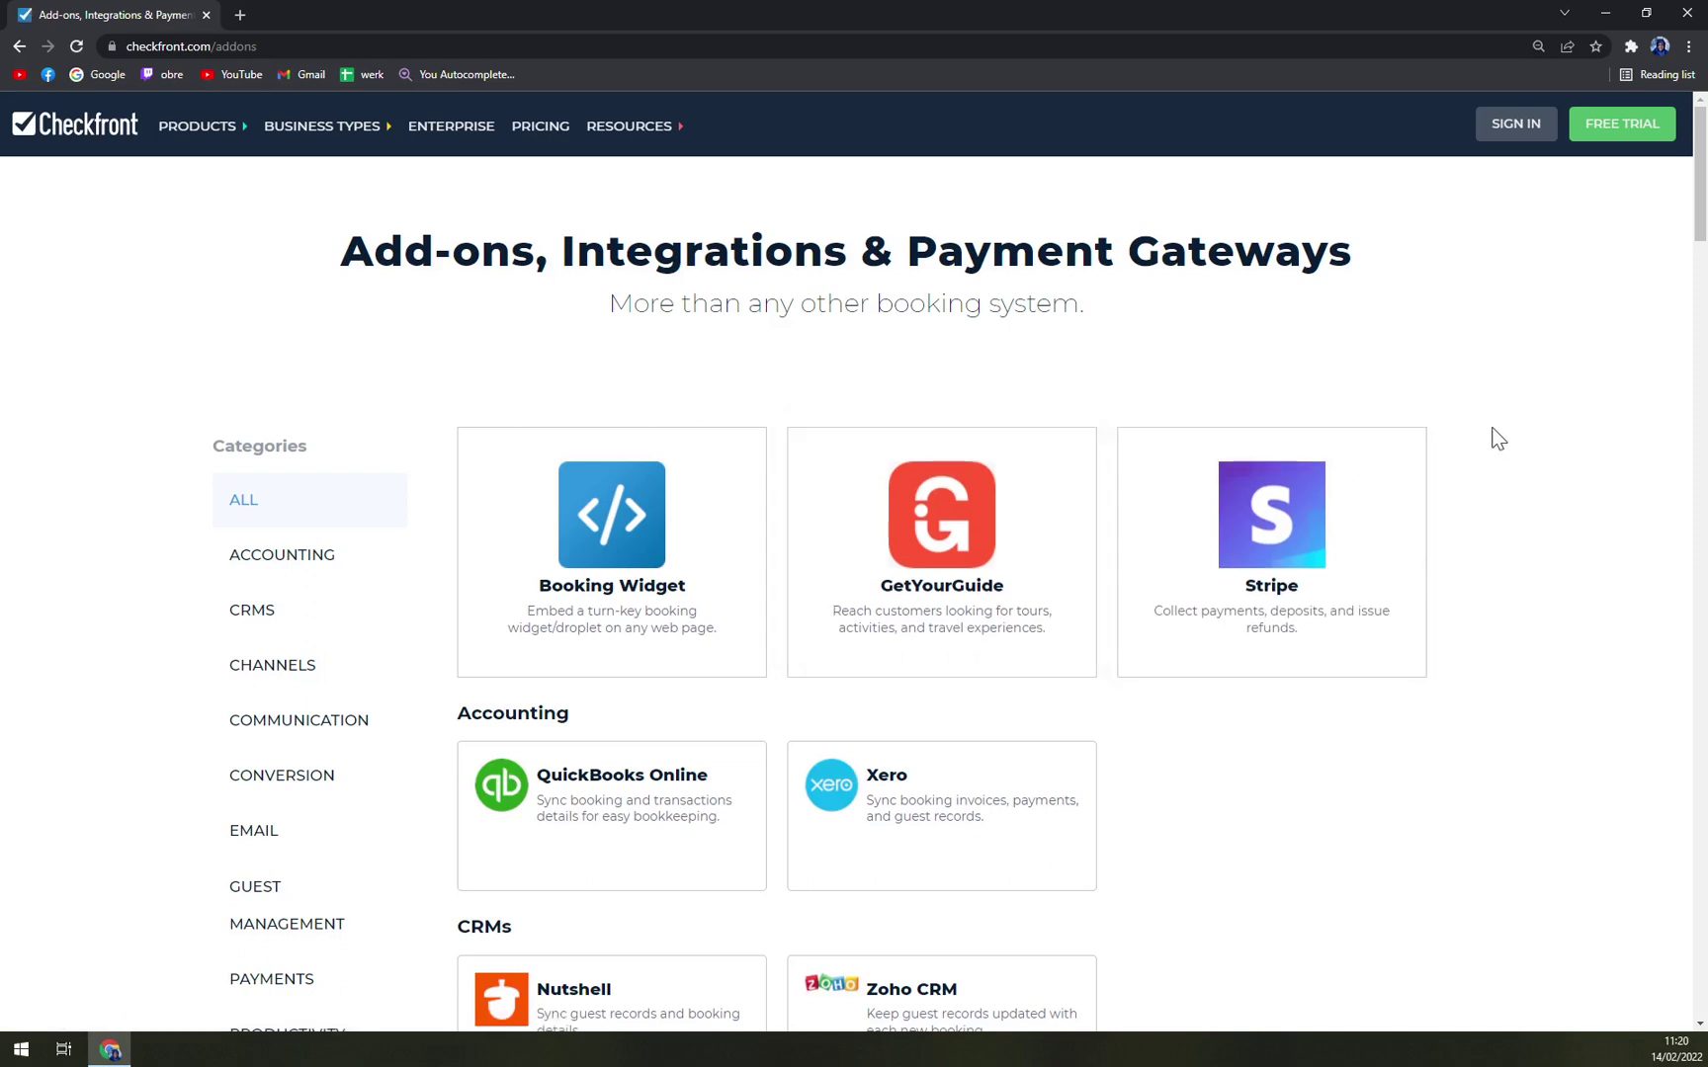
scroll(1513, 435, "down", 2)
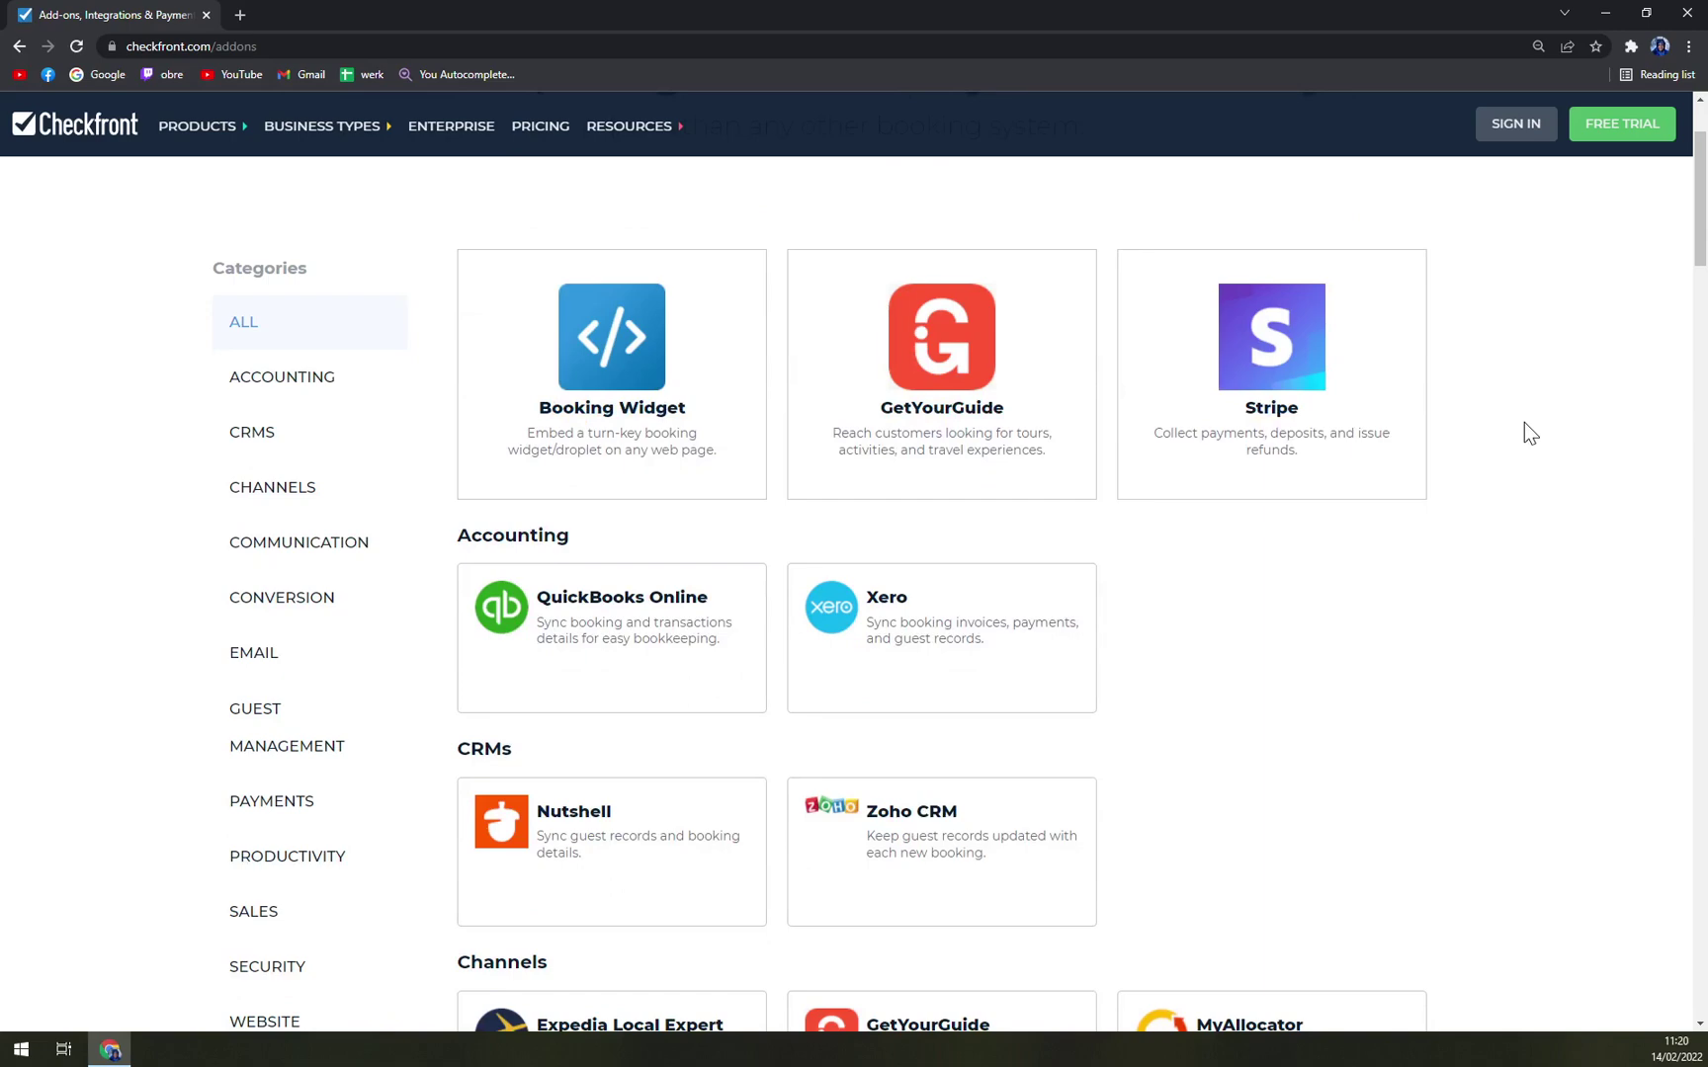
scroll(1189, 720, "down", 3)
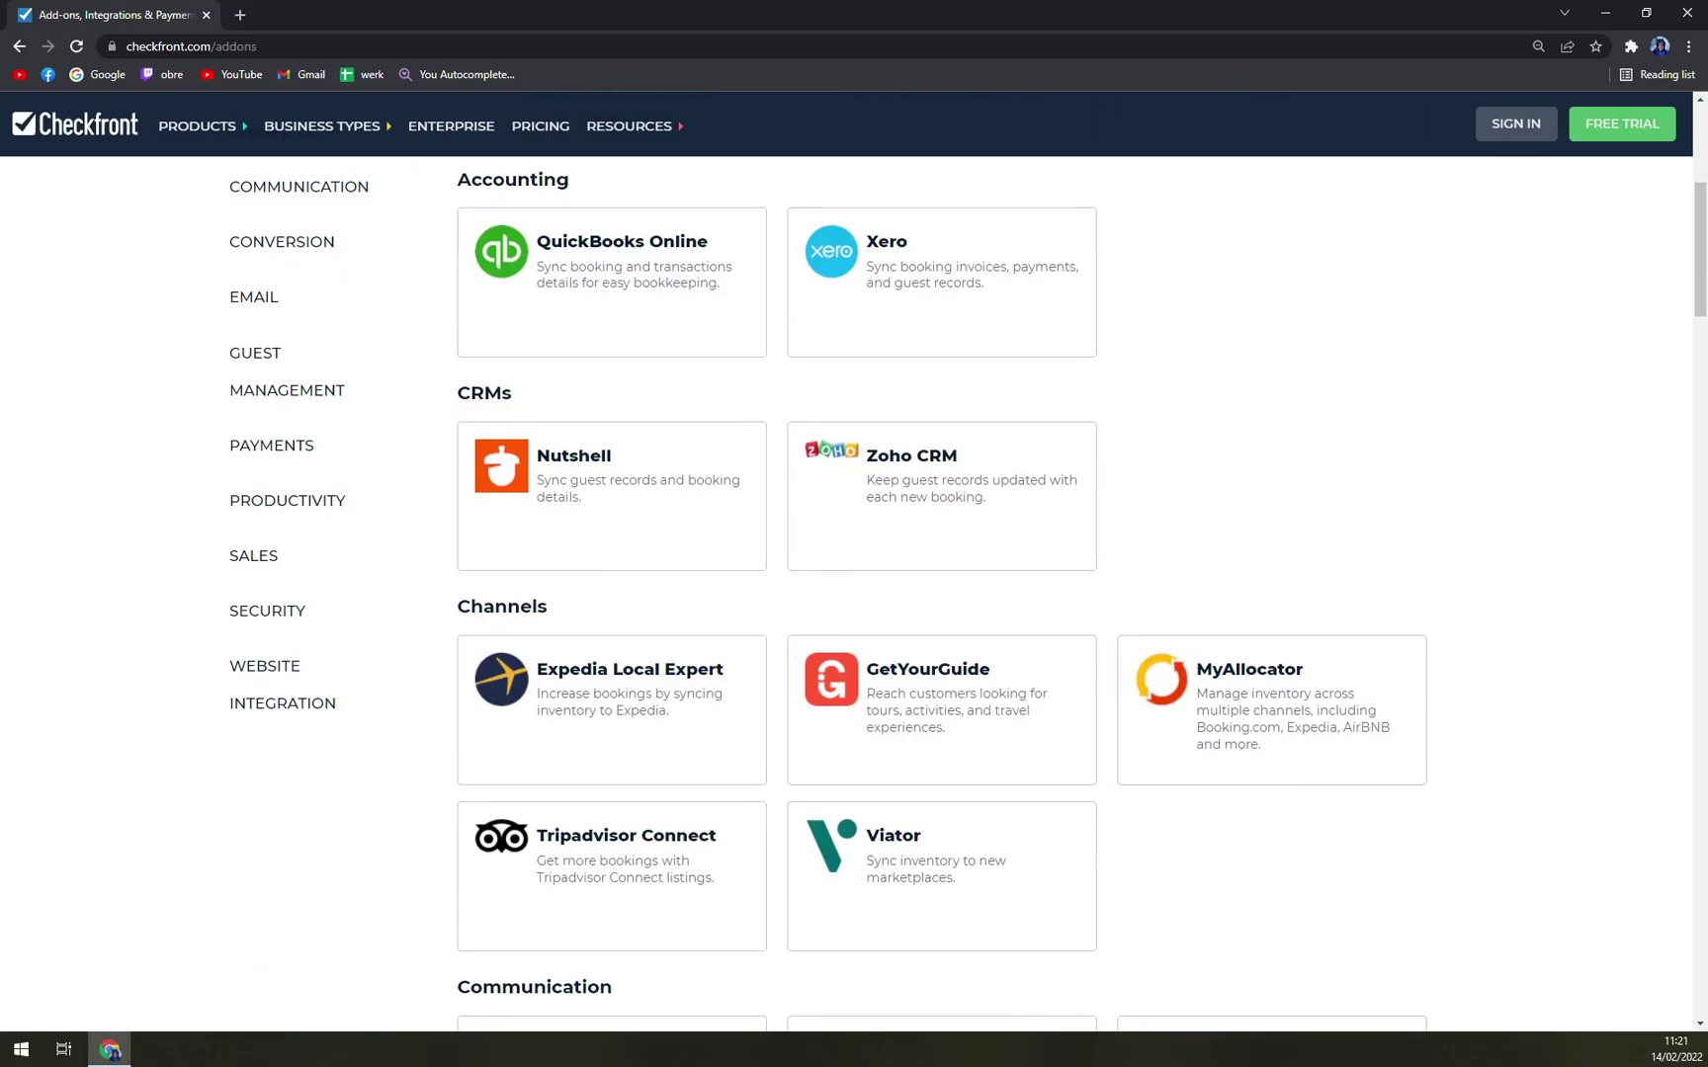
scroll(477, 385, "down", 6)
scroll(667, 463, "up", 6)
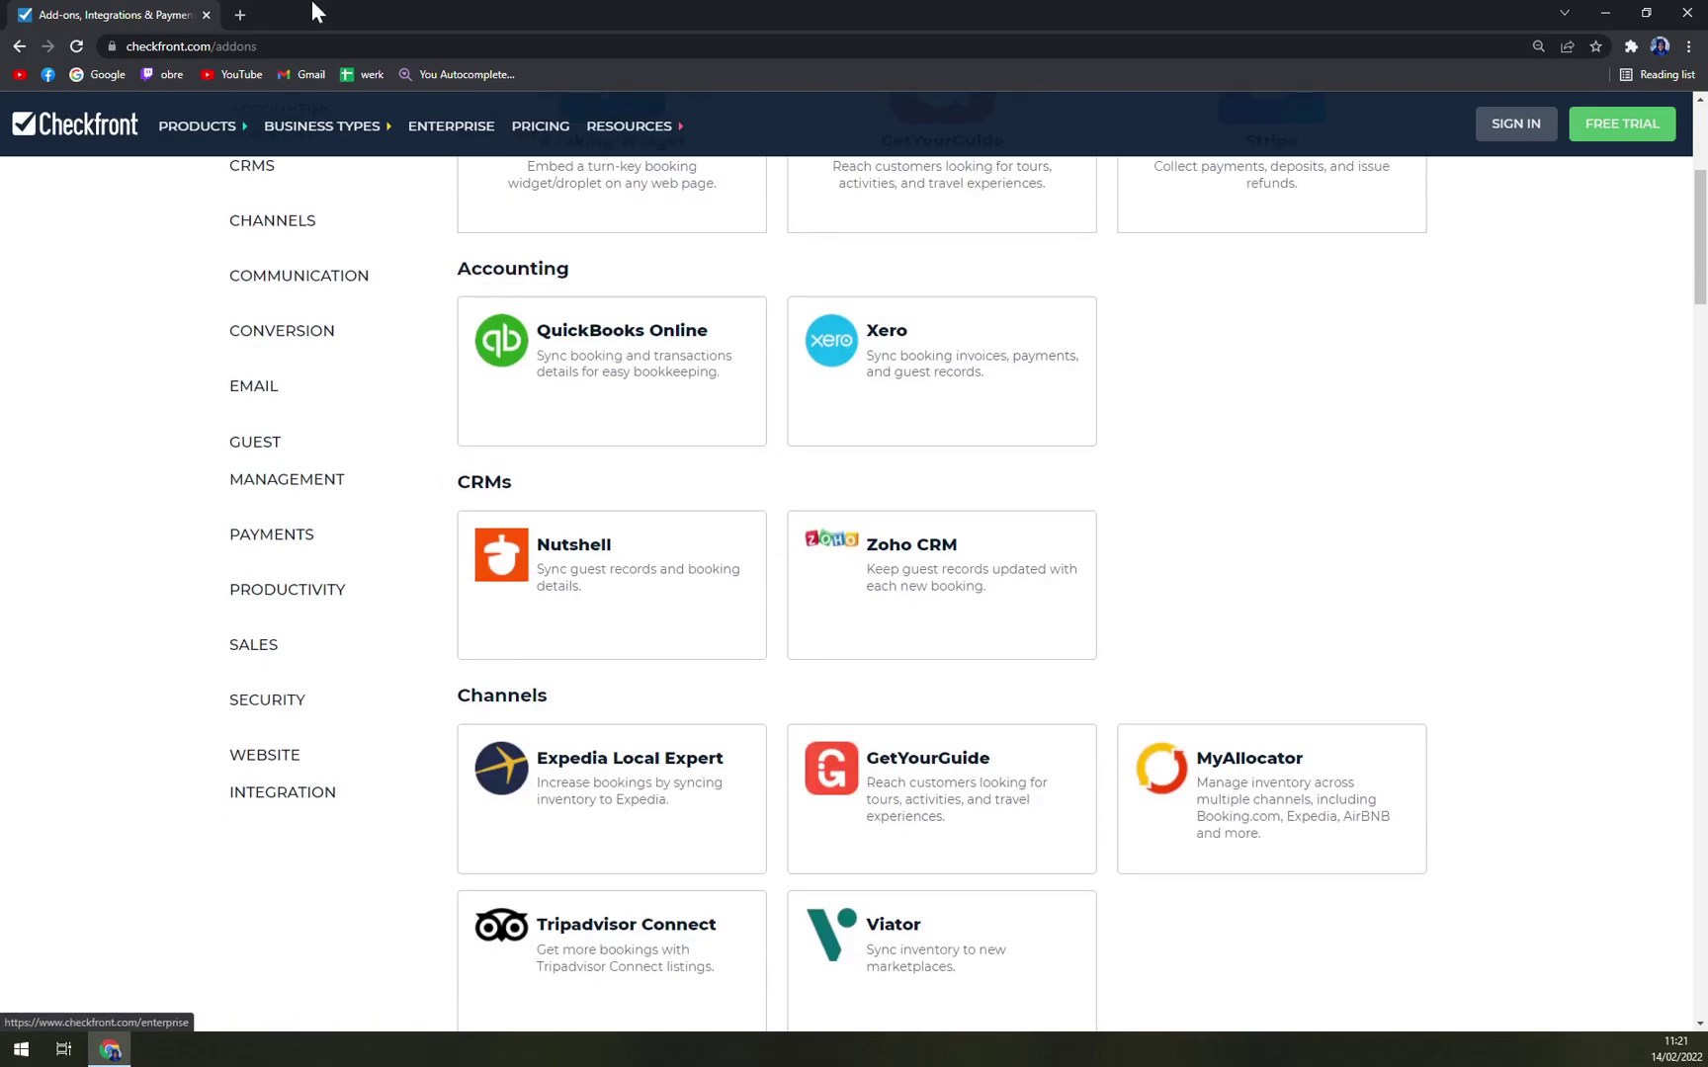
Load zapier.com in a new tab and sign up with the suggested Google account.
left_click(240, 13)
type("zapi")
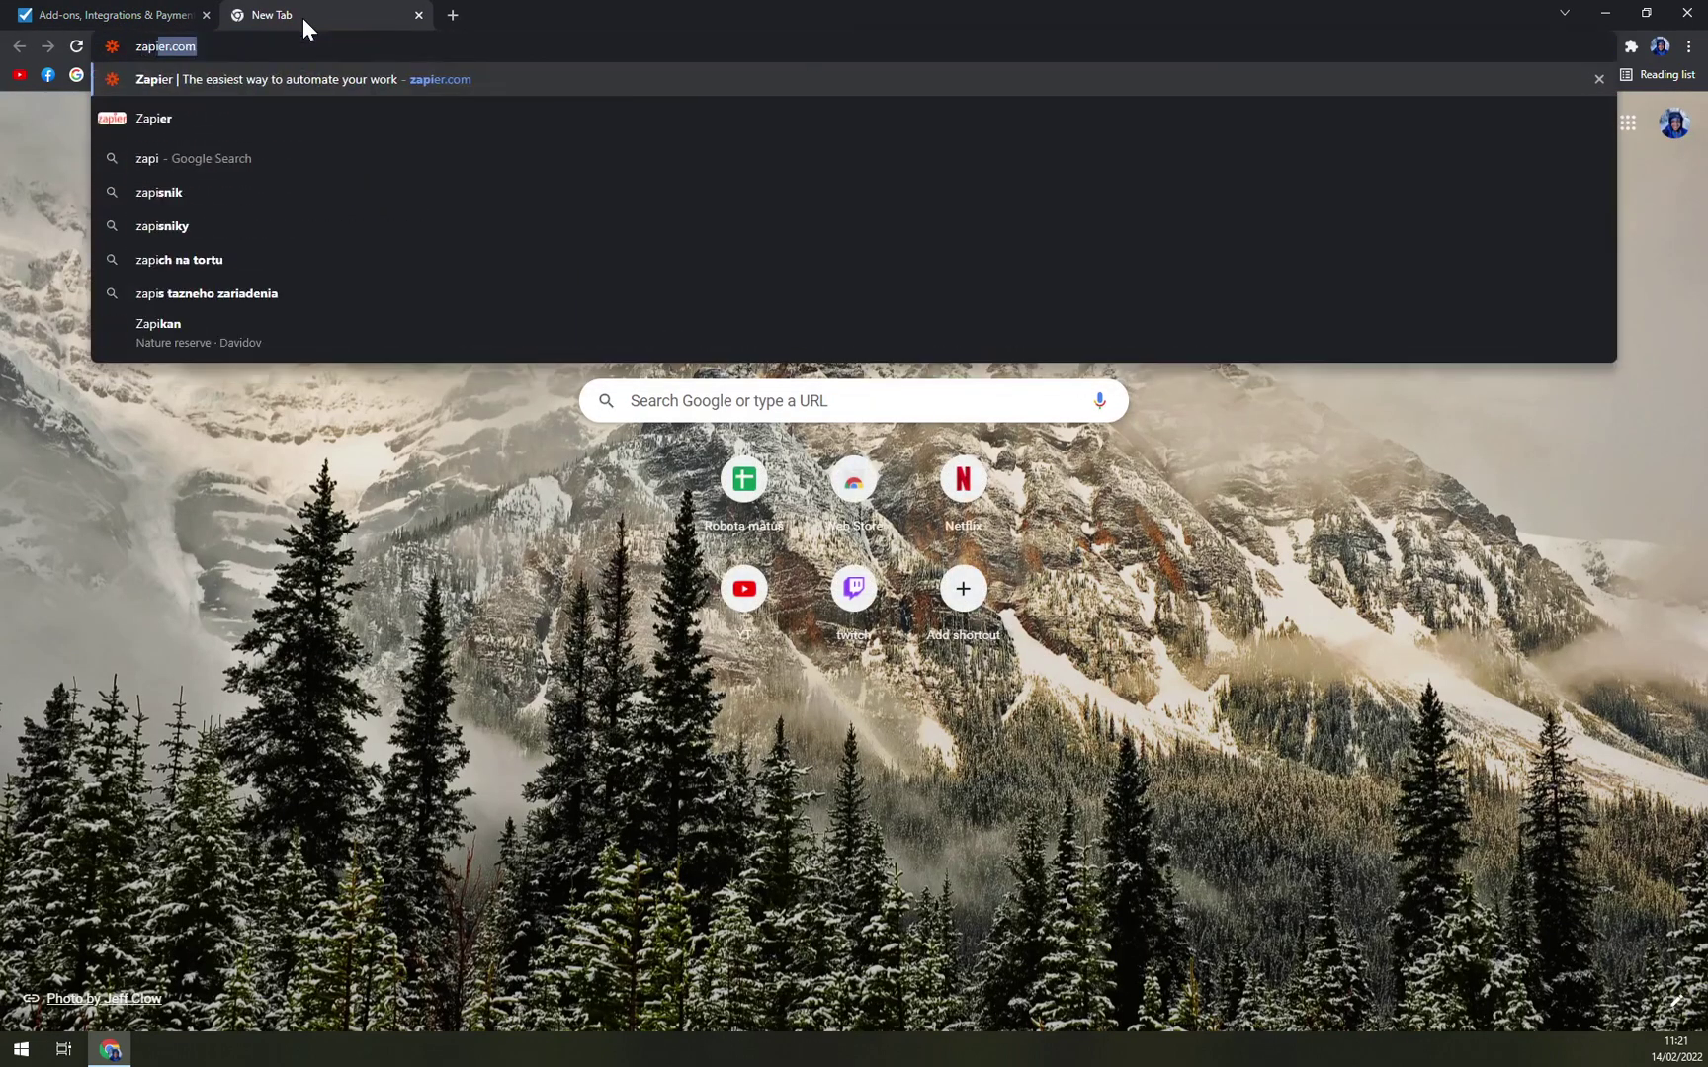
key("Return")
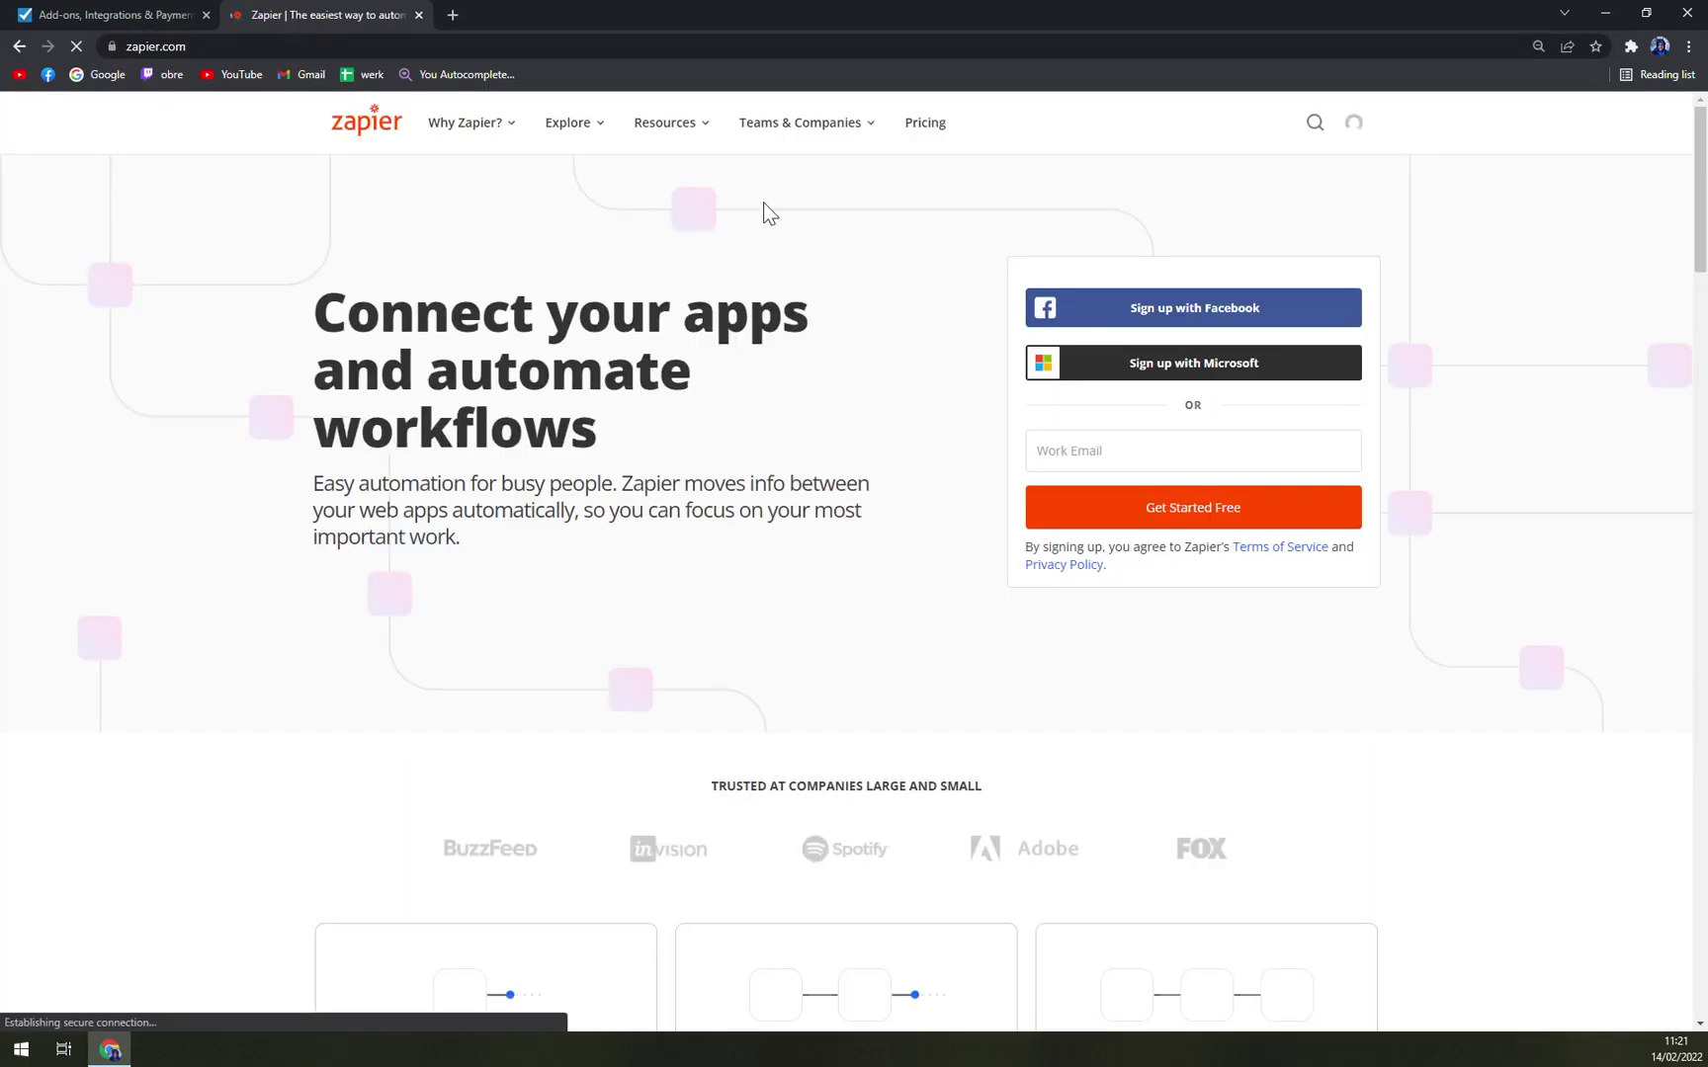
mouse_move(464, 134)
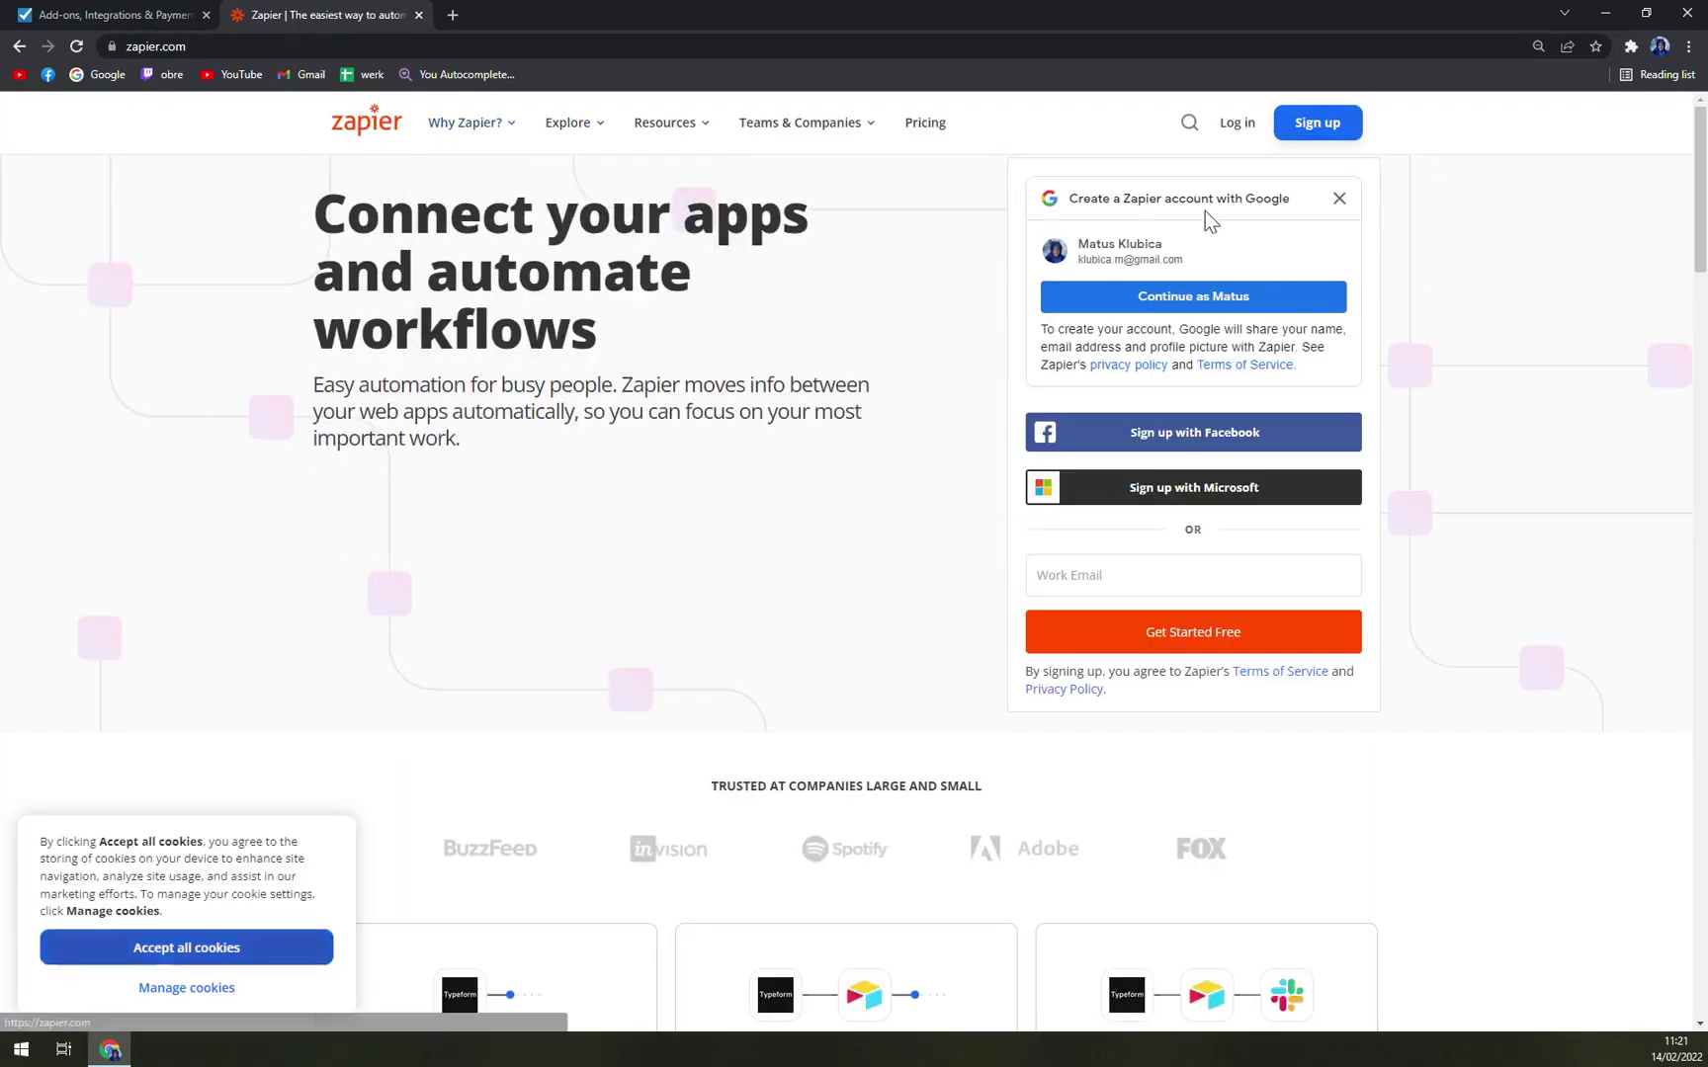
left_click(1134, 297)
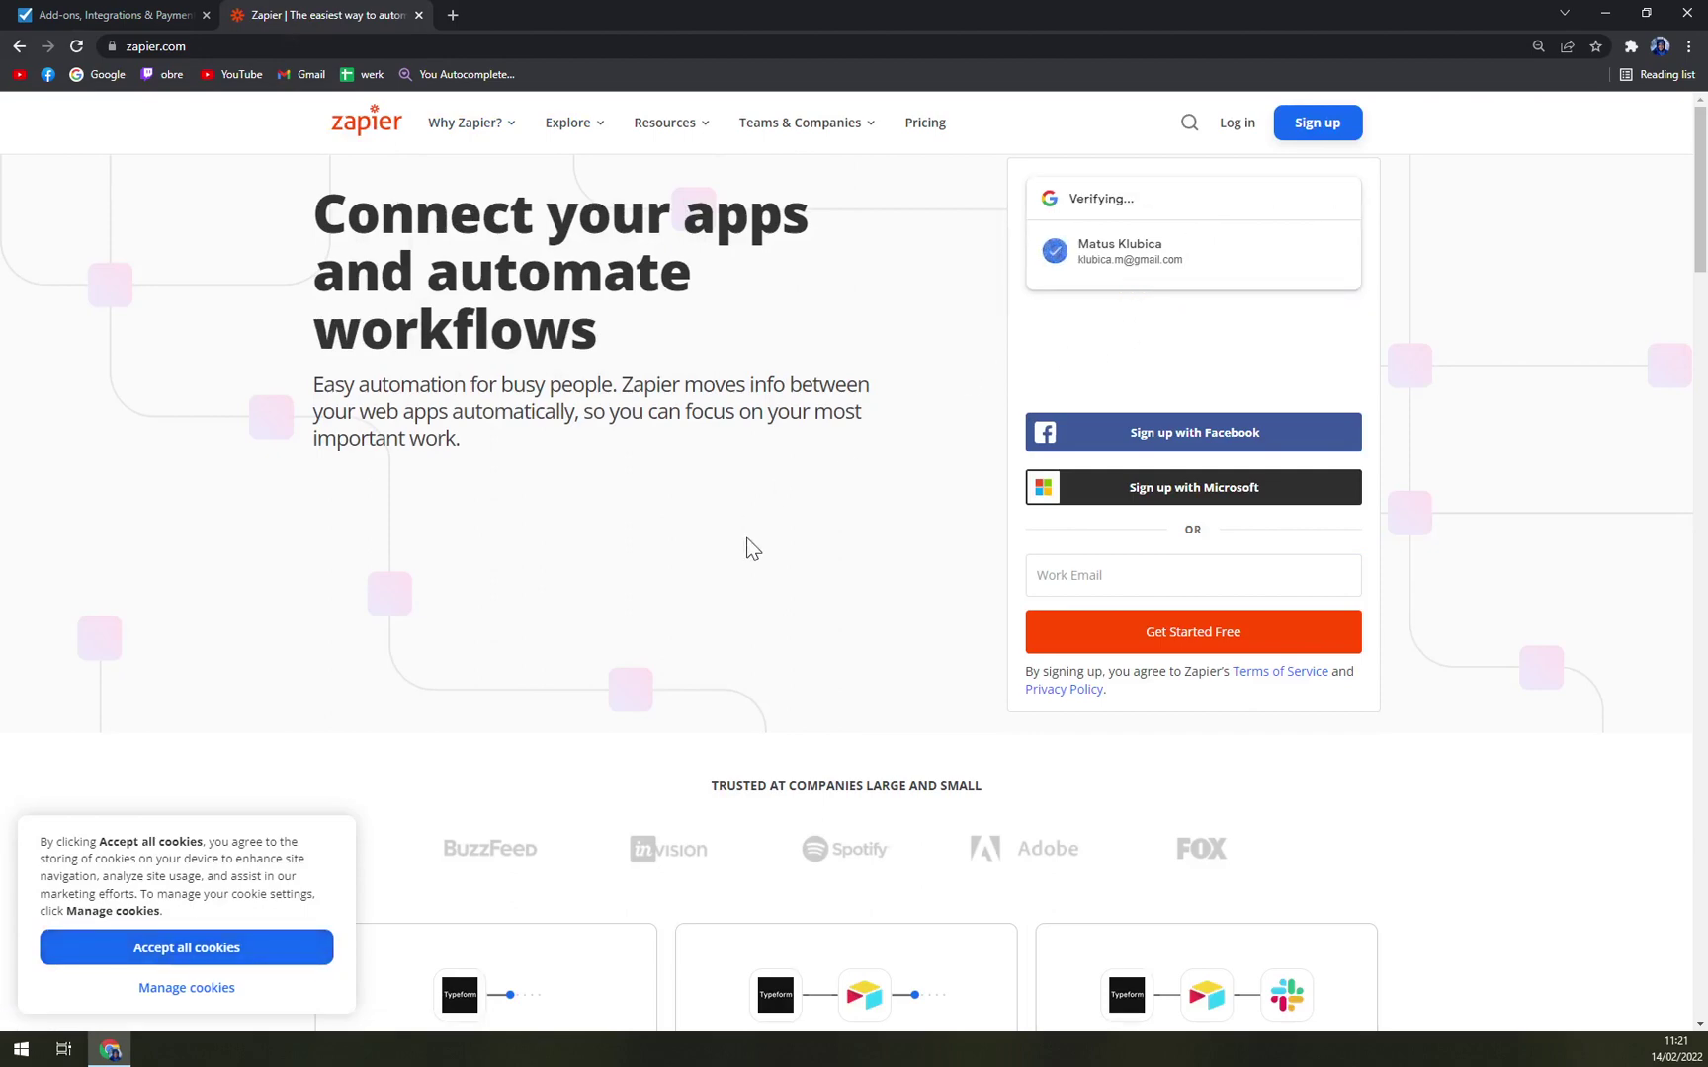
scroll(129, 914, "down", 3)
left_click(158, 947)
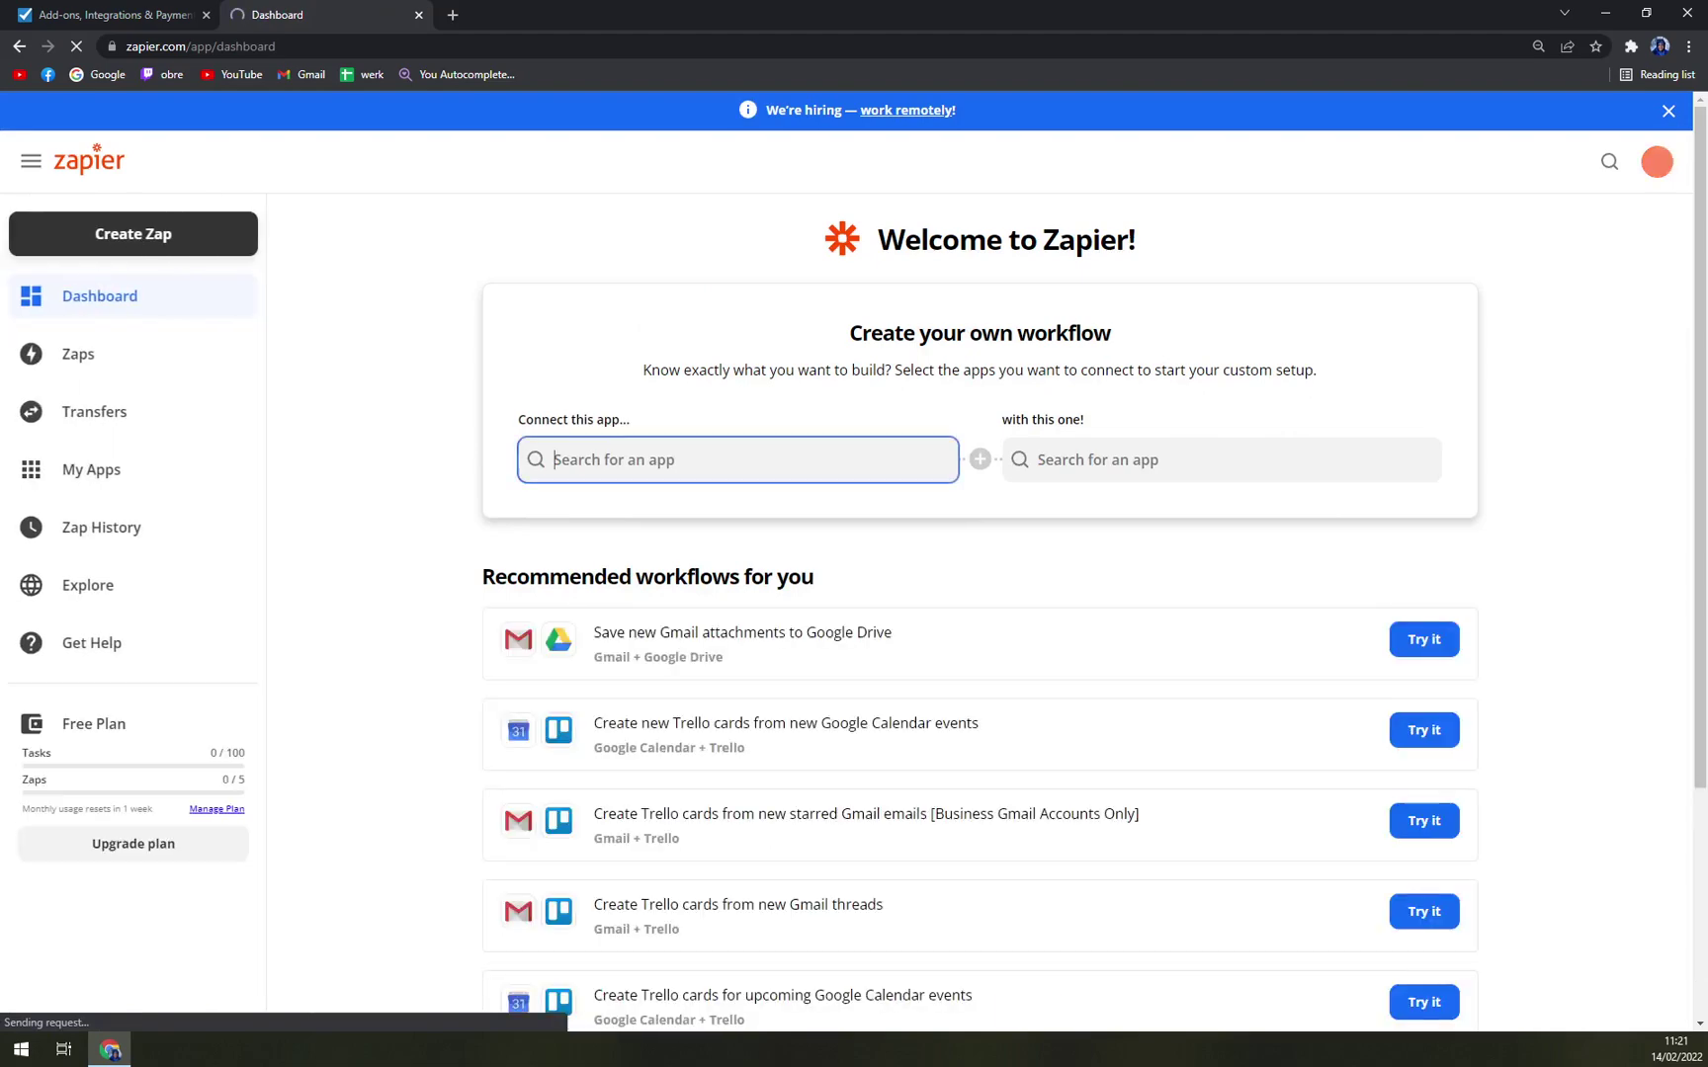
Pick Checkfront and Gmail as the two apps to connect in Zapier.
left_click(149, 15)
left_click(316, 13)
type("checkfr")
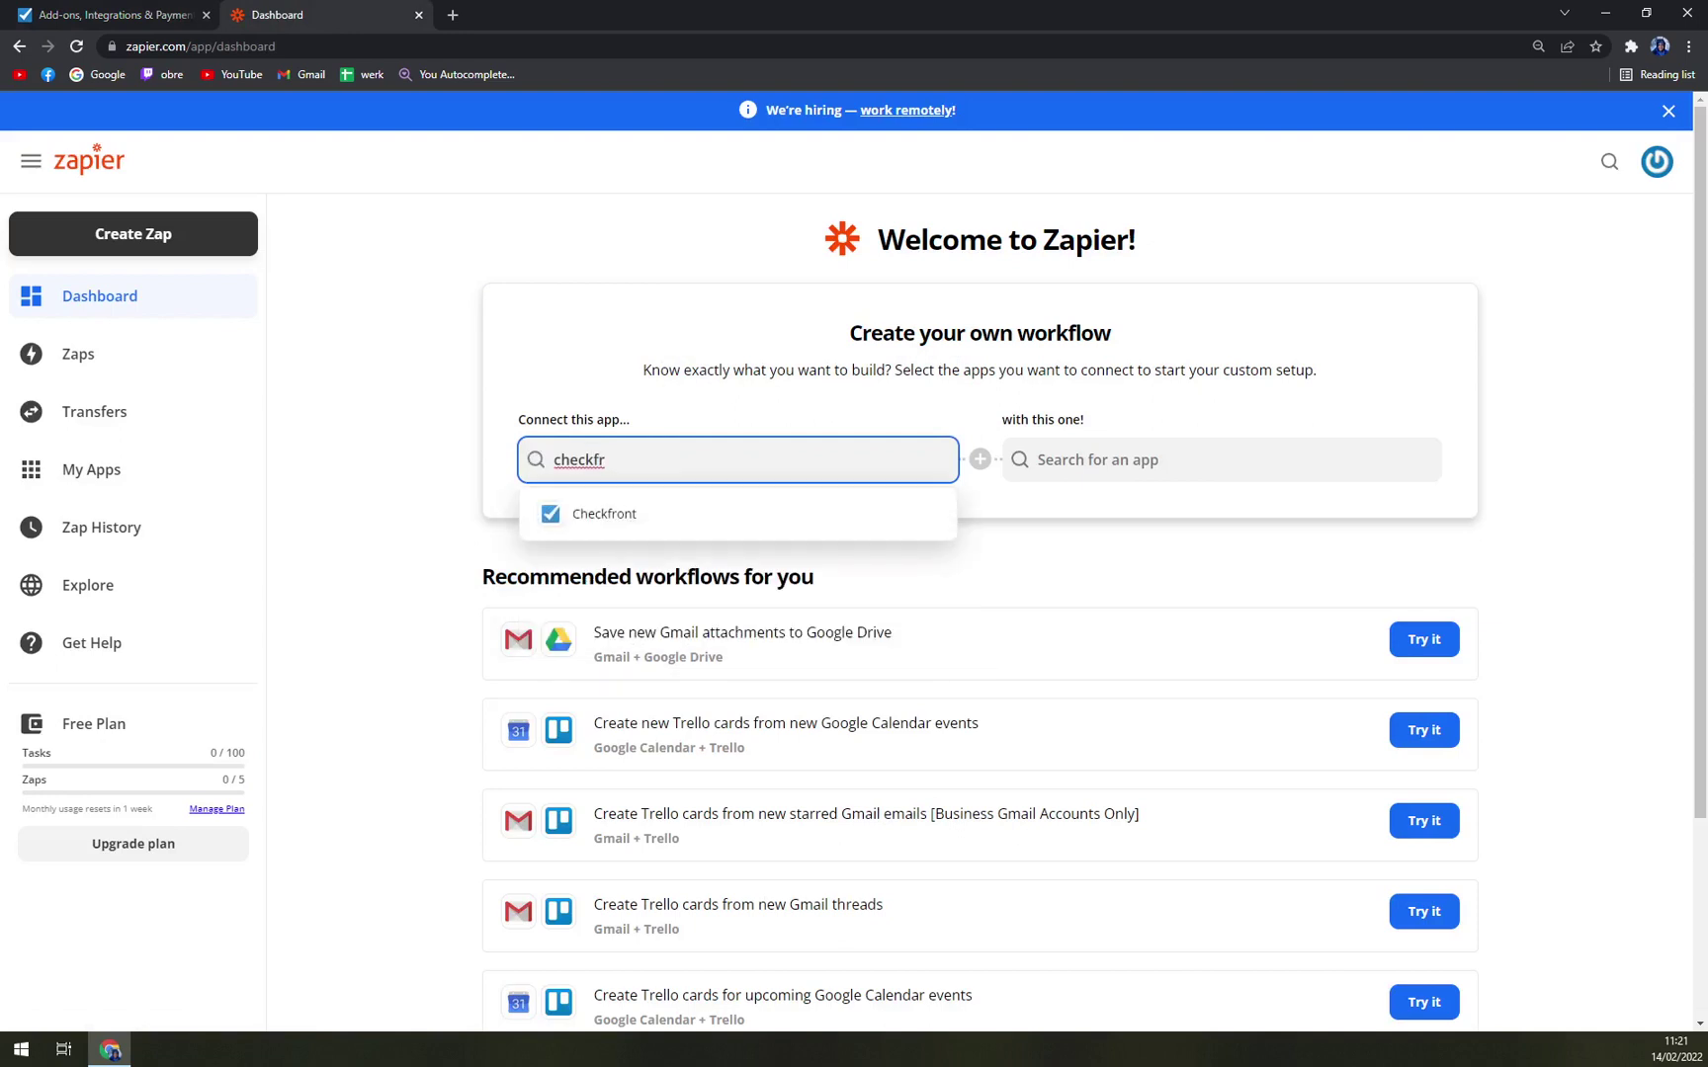
left_click(686, 533)
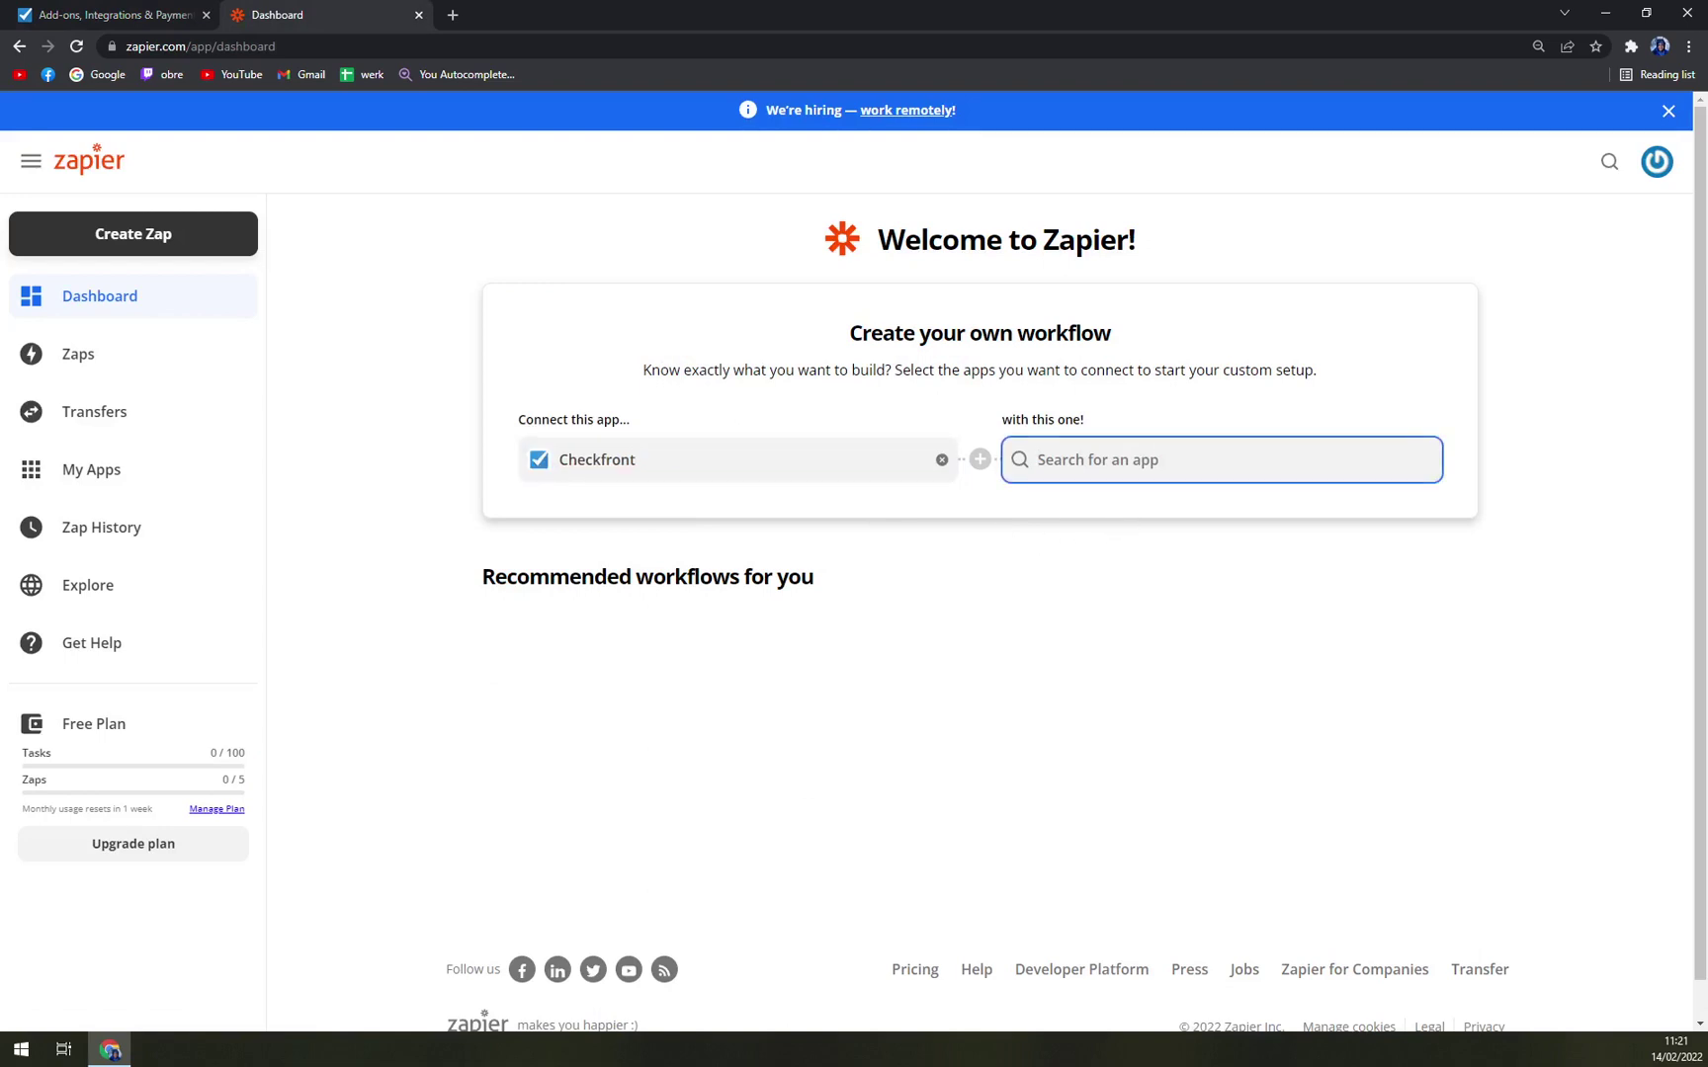
type("gmaill")
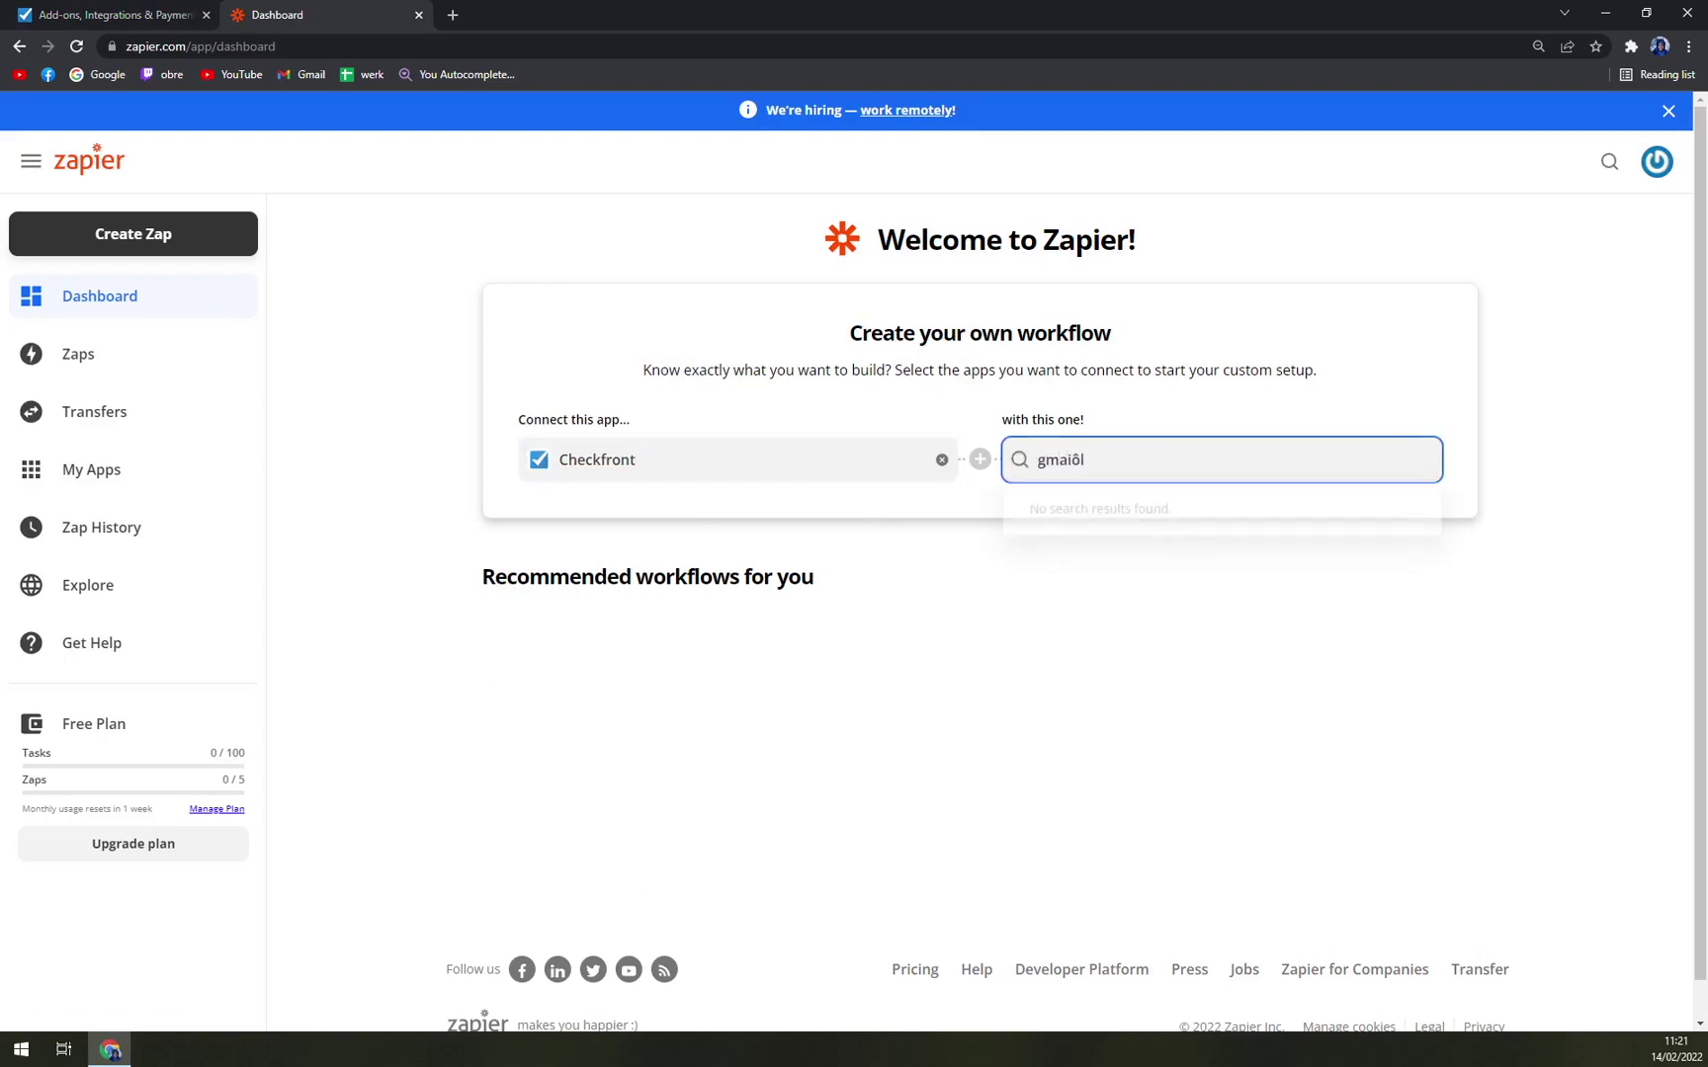
key("BackSpace")
key("BackSpace")
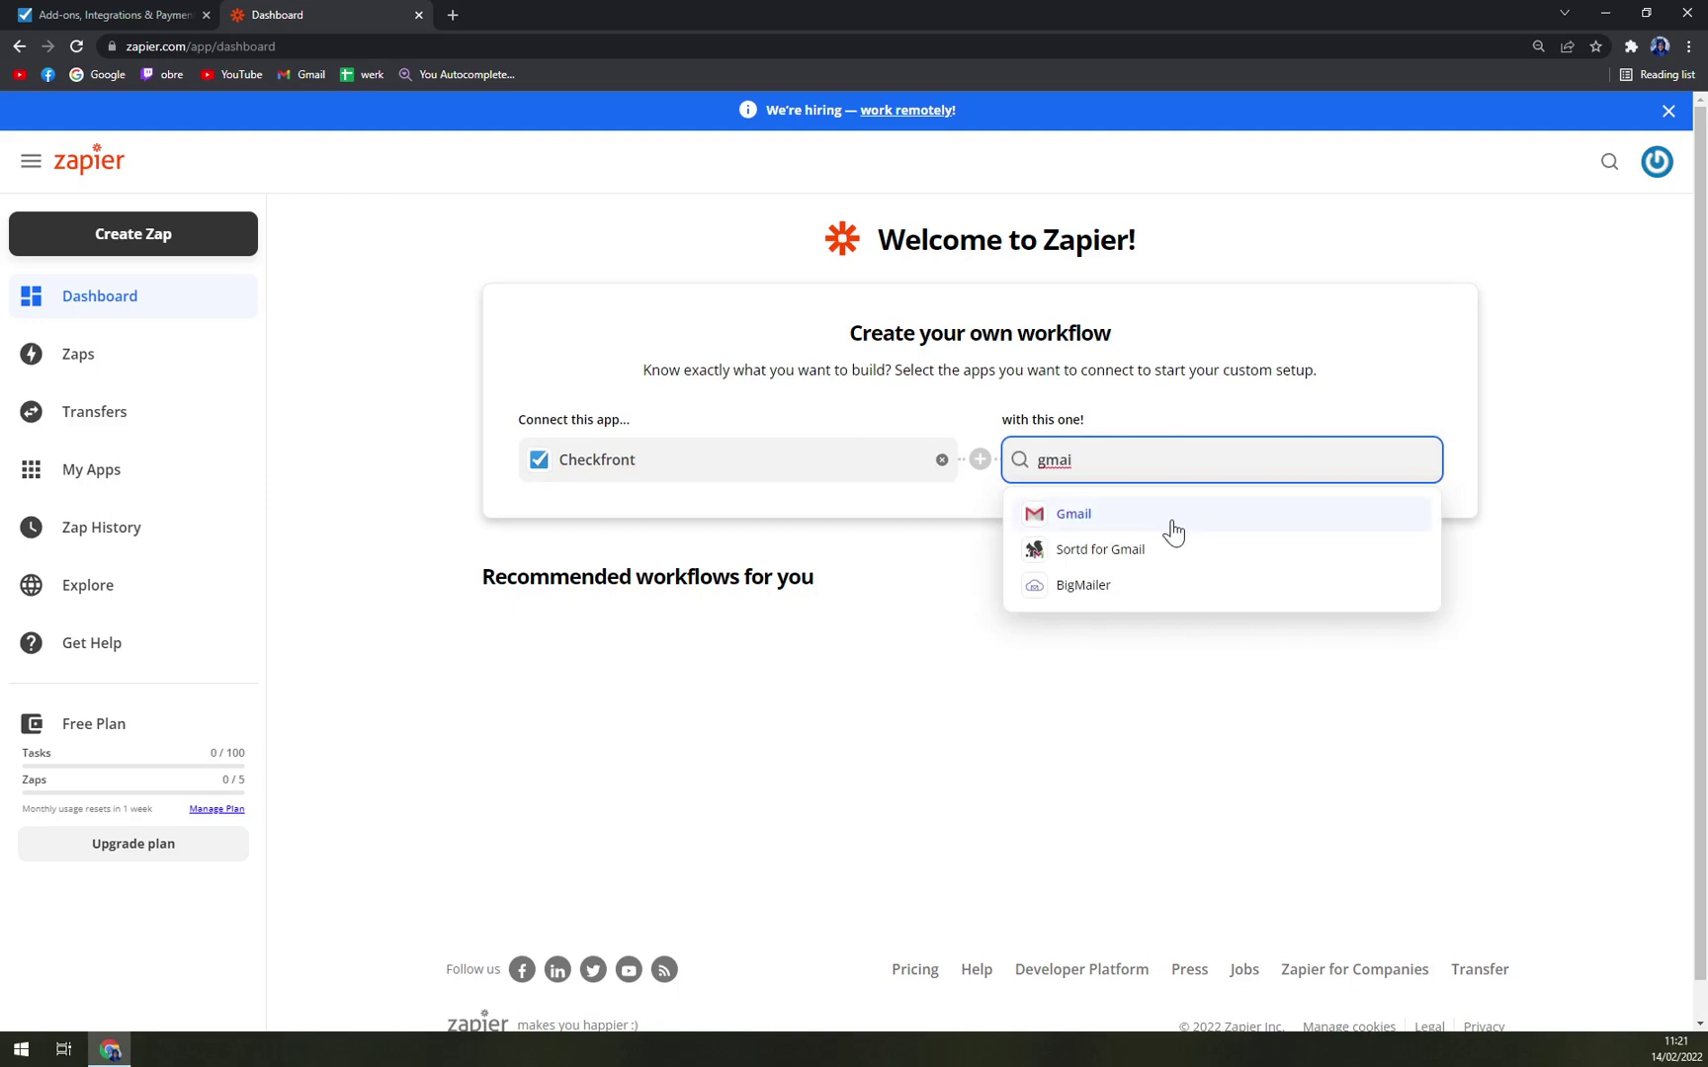
left_click(1168, 516)
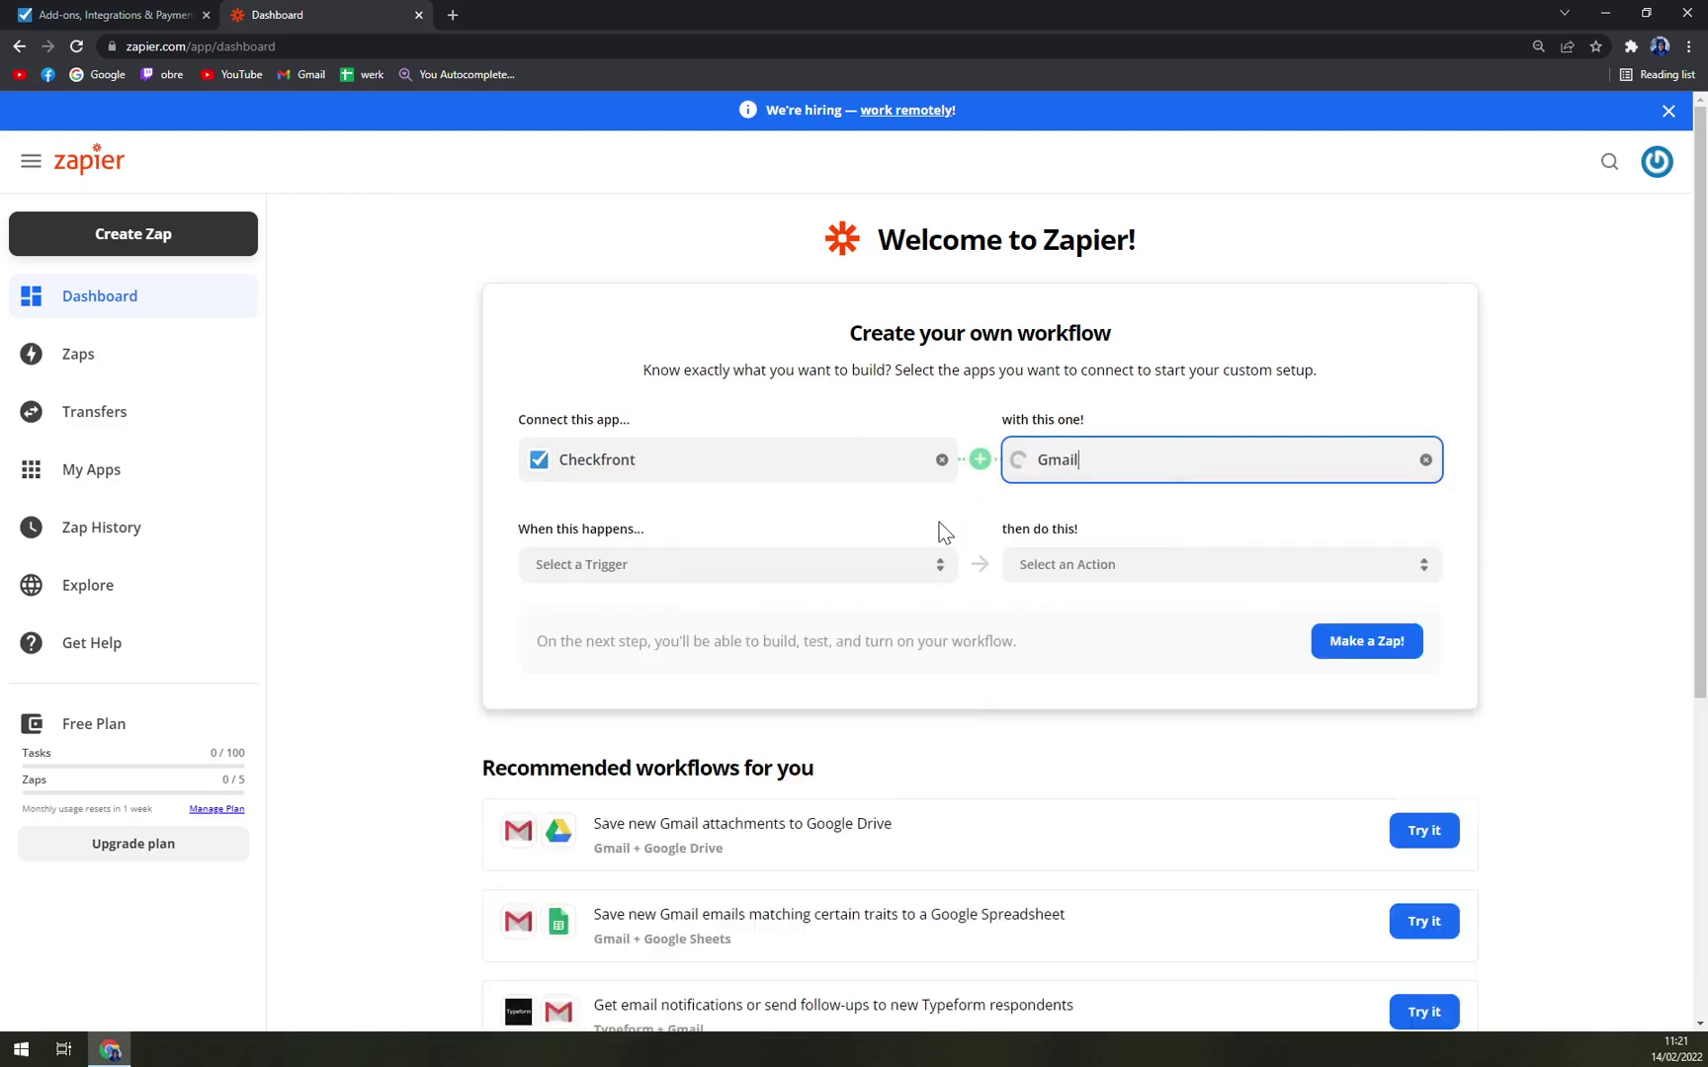
Choose Booking Change as the Checkfront trigger and Find Email as the Gmail action.
left_click(702, 577)
left_click(626, 664)
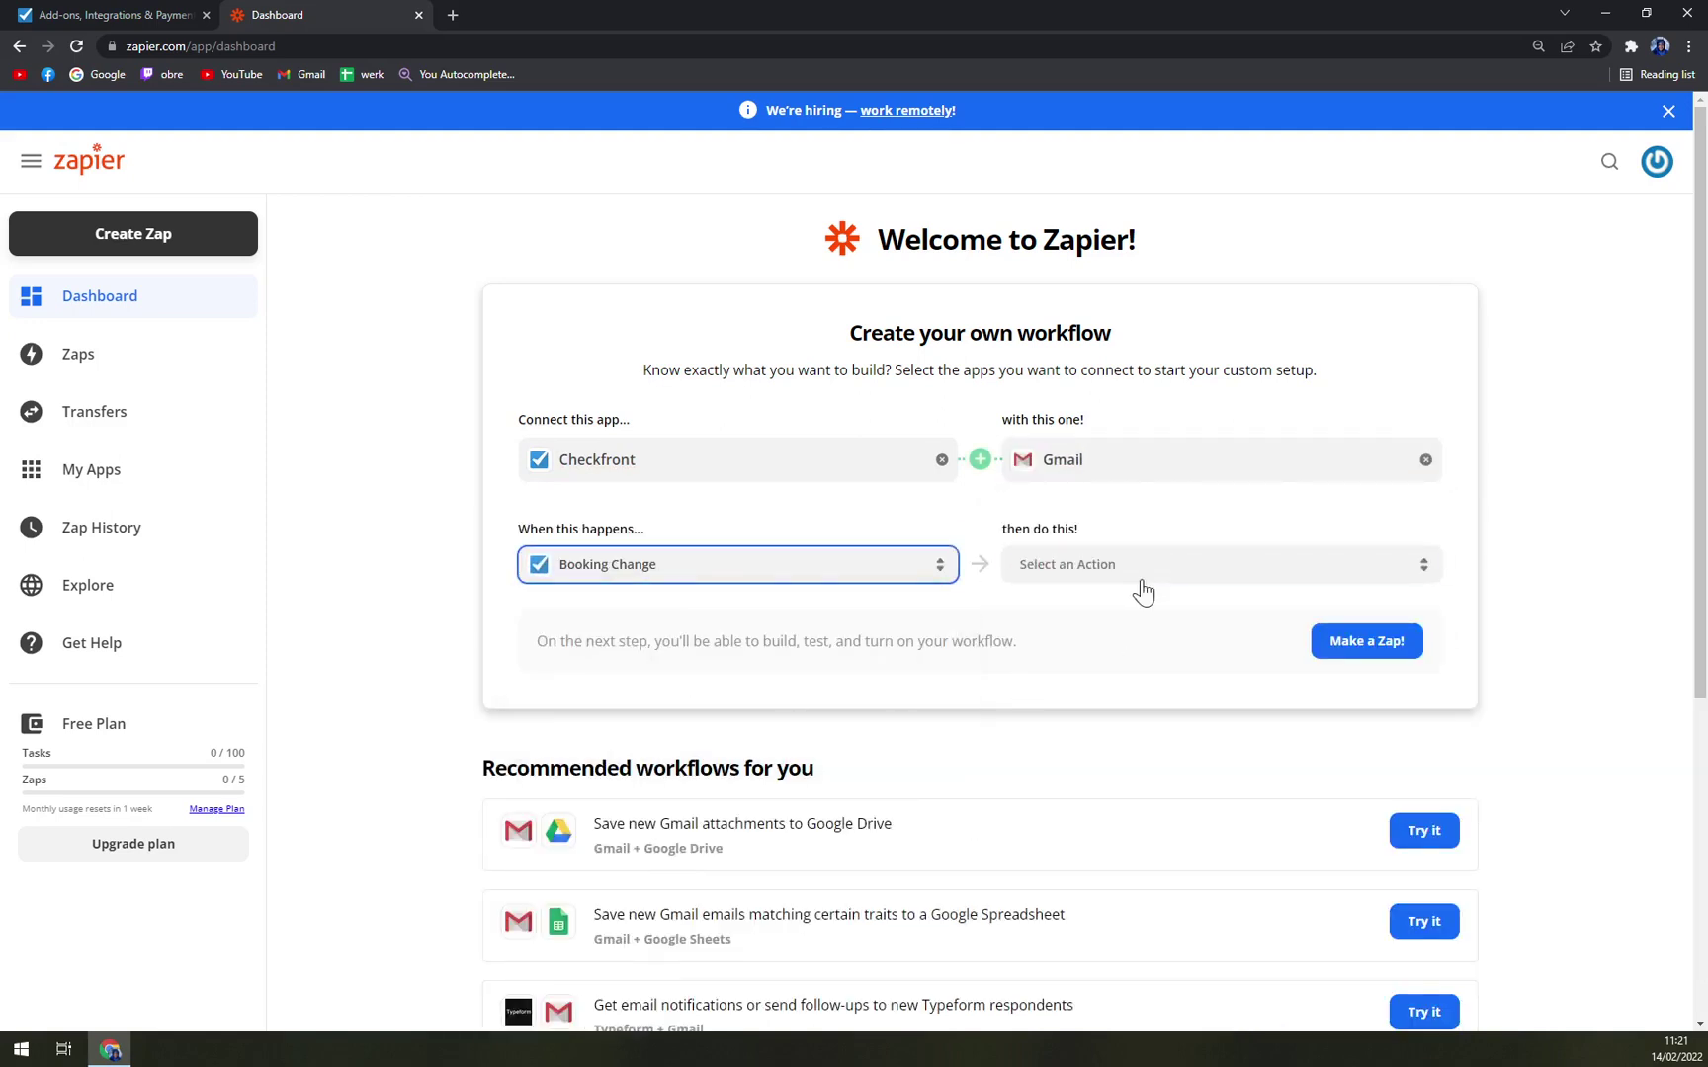
left_click(1134, 575)
left_click(1123, 694)
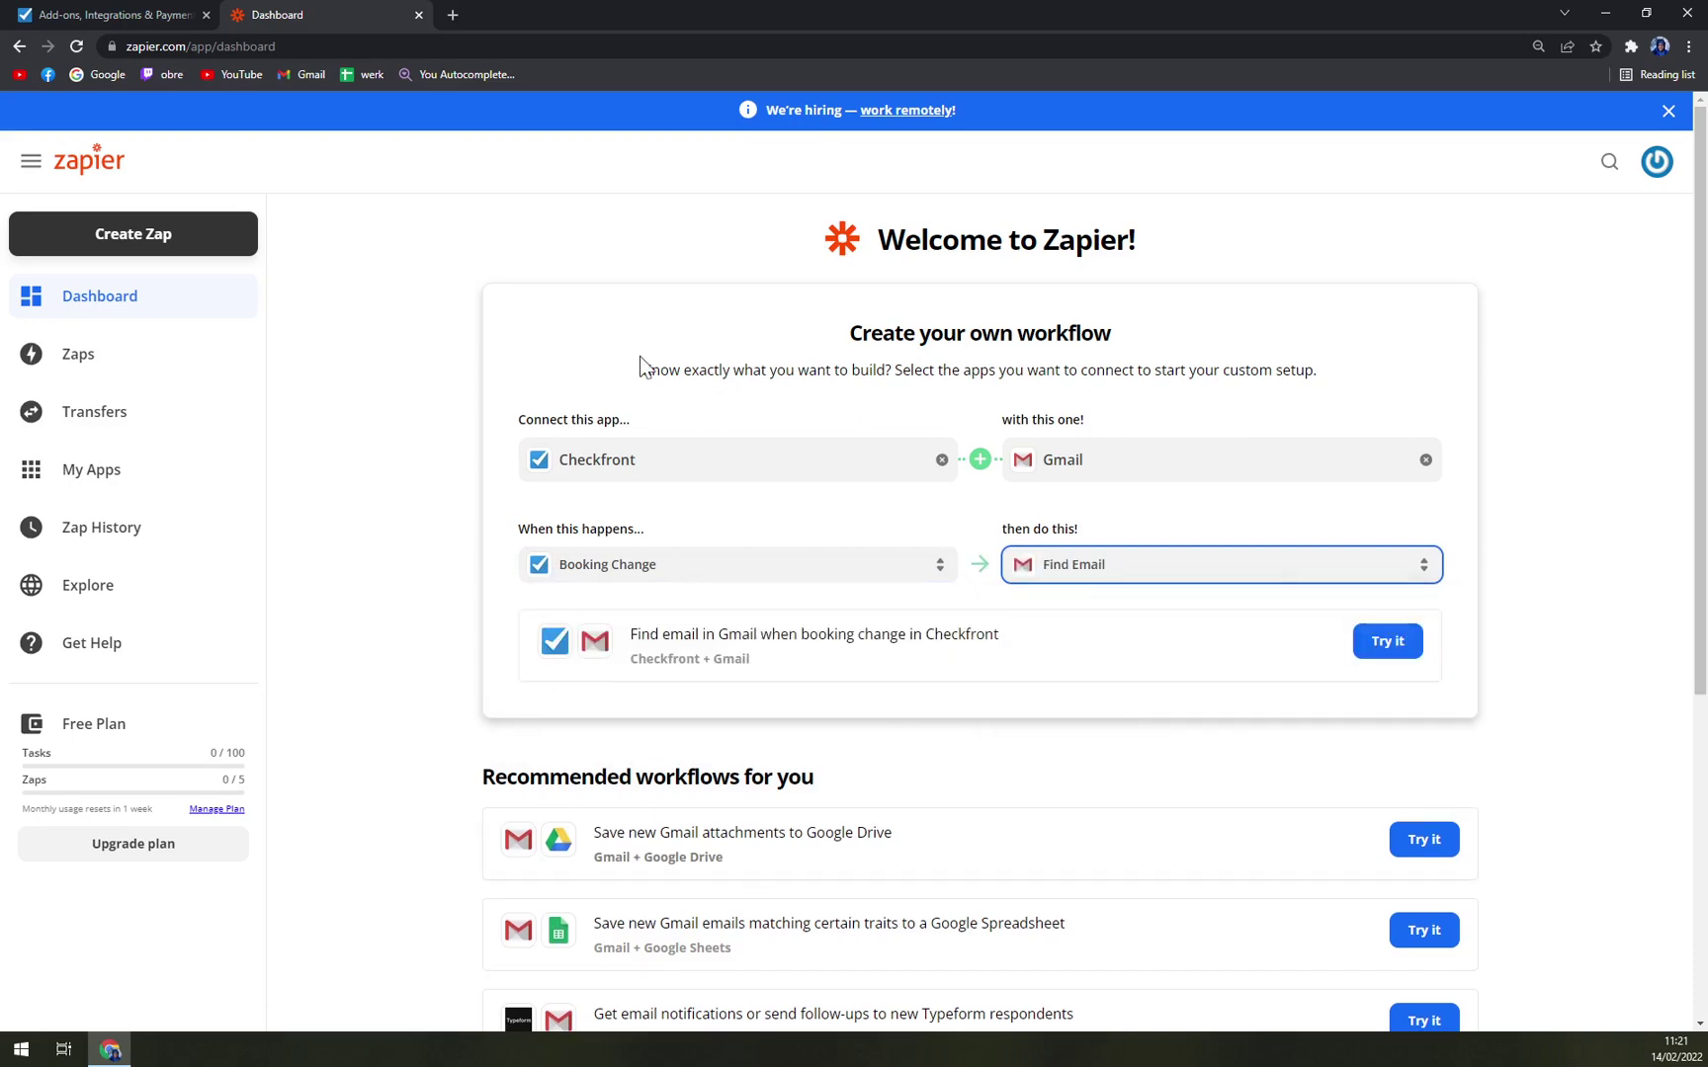
Switch to the Checkfront tab and scroll through the communication, conversion and email integrations.
left_click(139, 14)
scroll(881, 495, "down", 2)
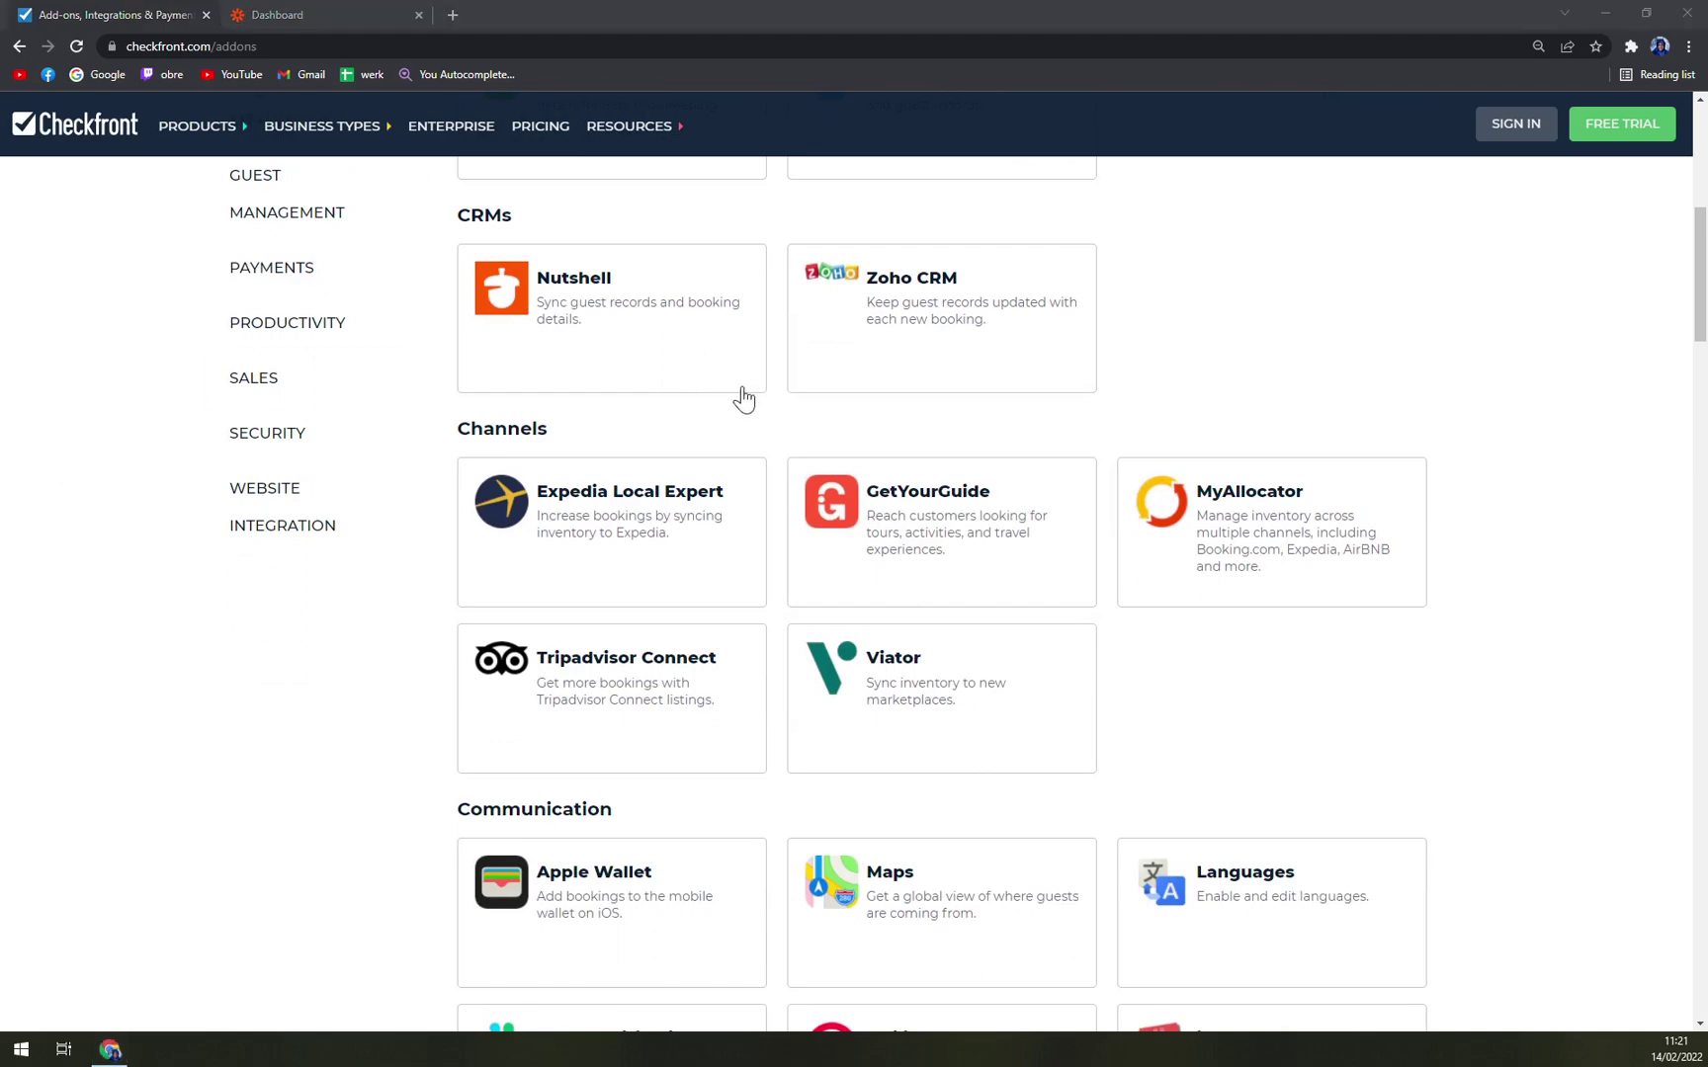
scroll(743, 397, "up", 5)
scroll(660, 385, "up", 1)
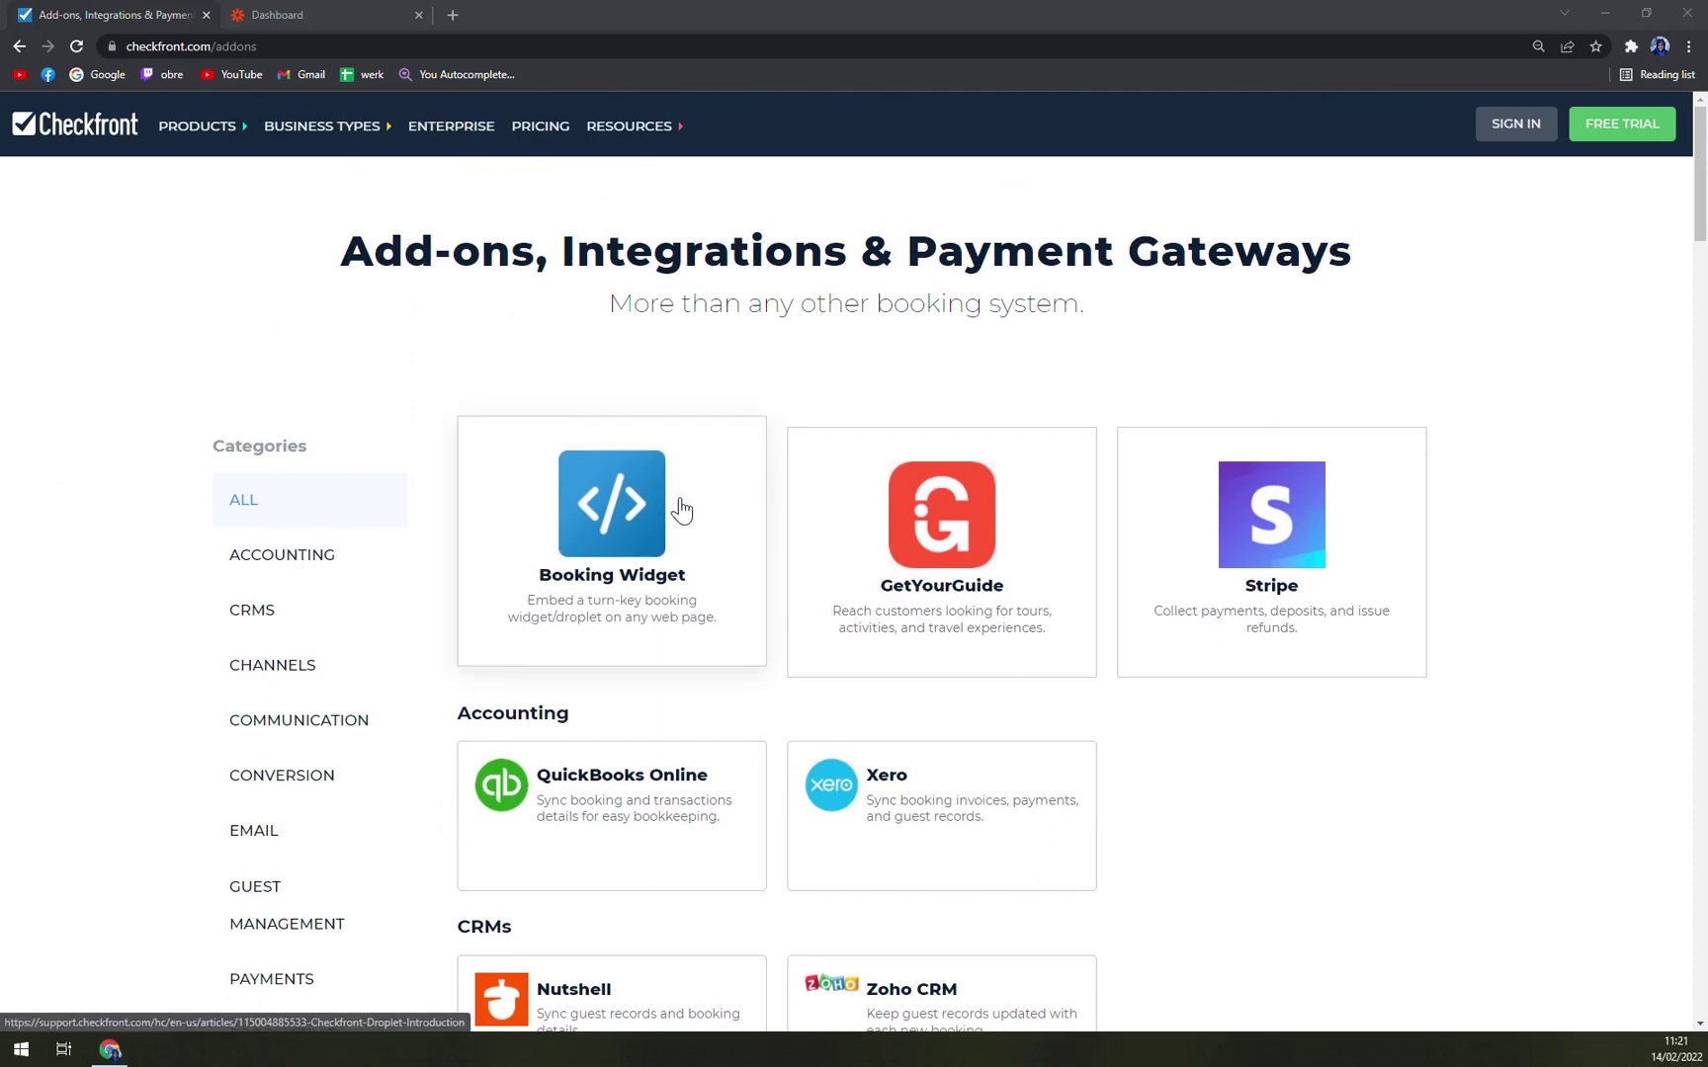
scroll(1006, 534, "down", 8)
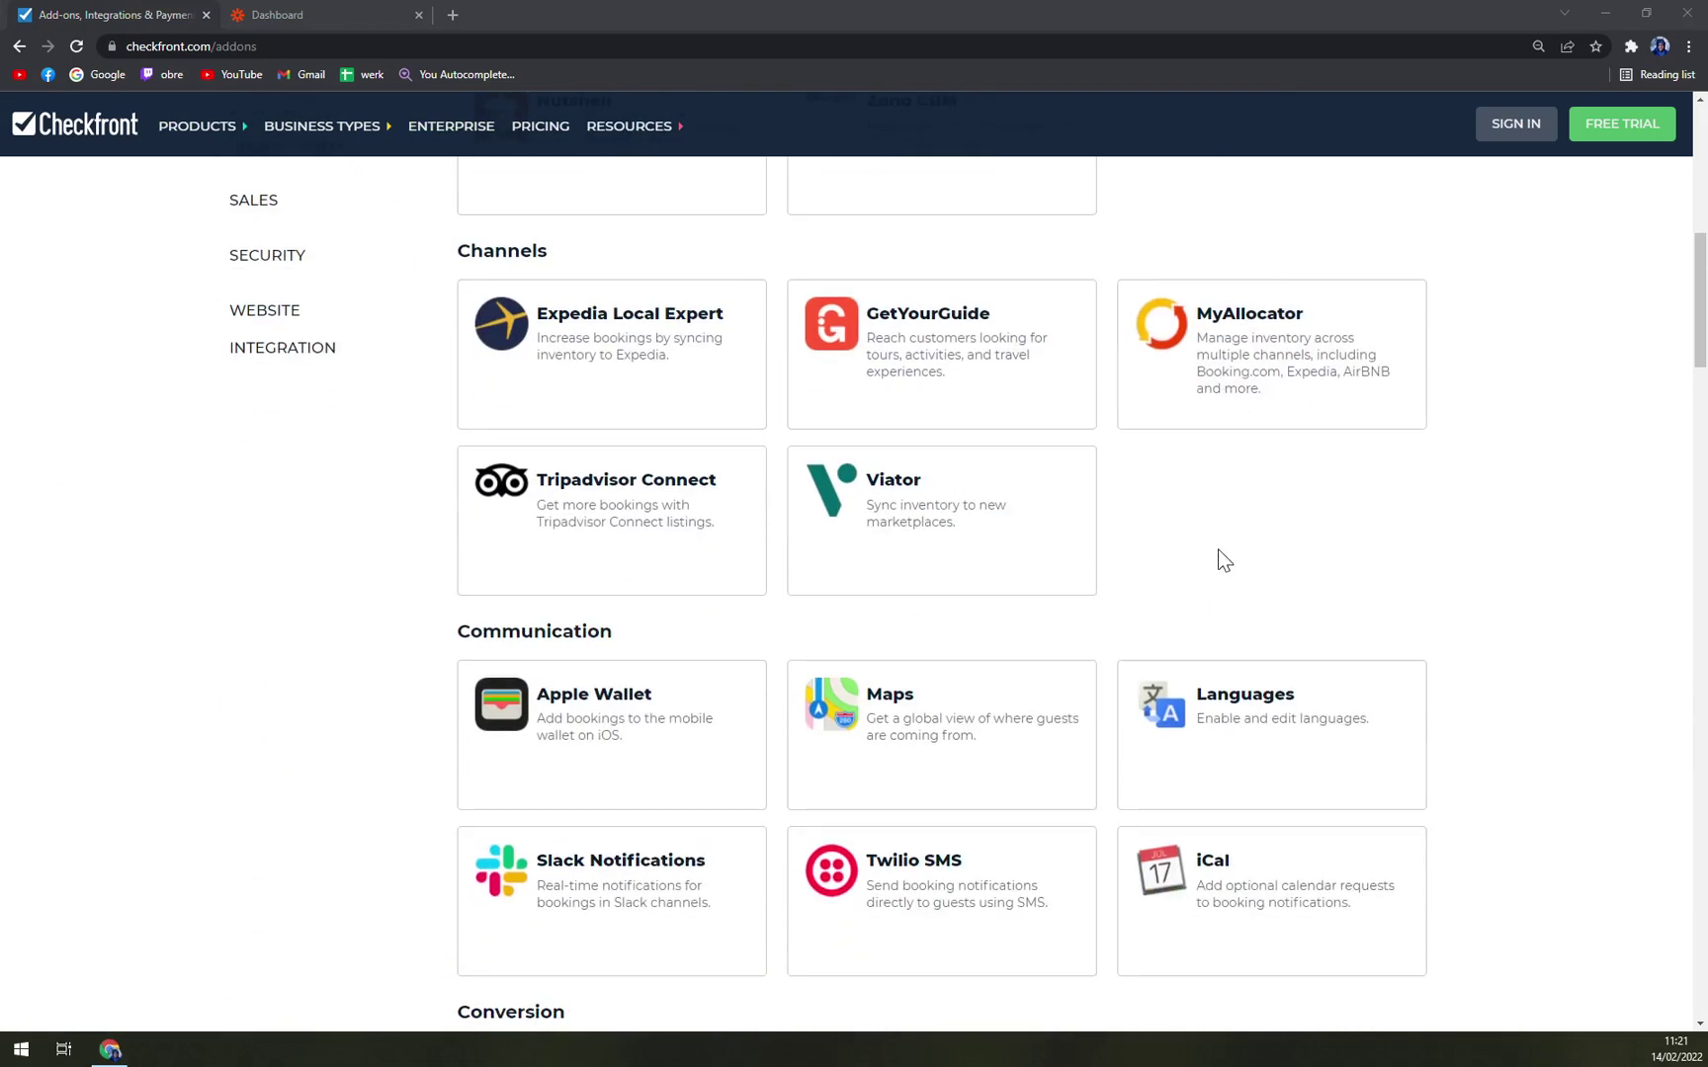
scroll(889, 712, "down", 7)
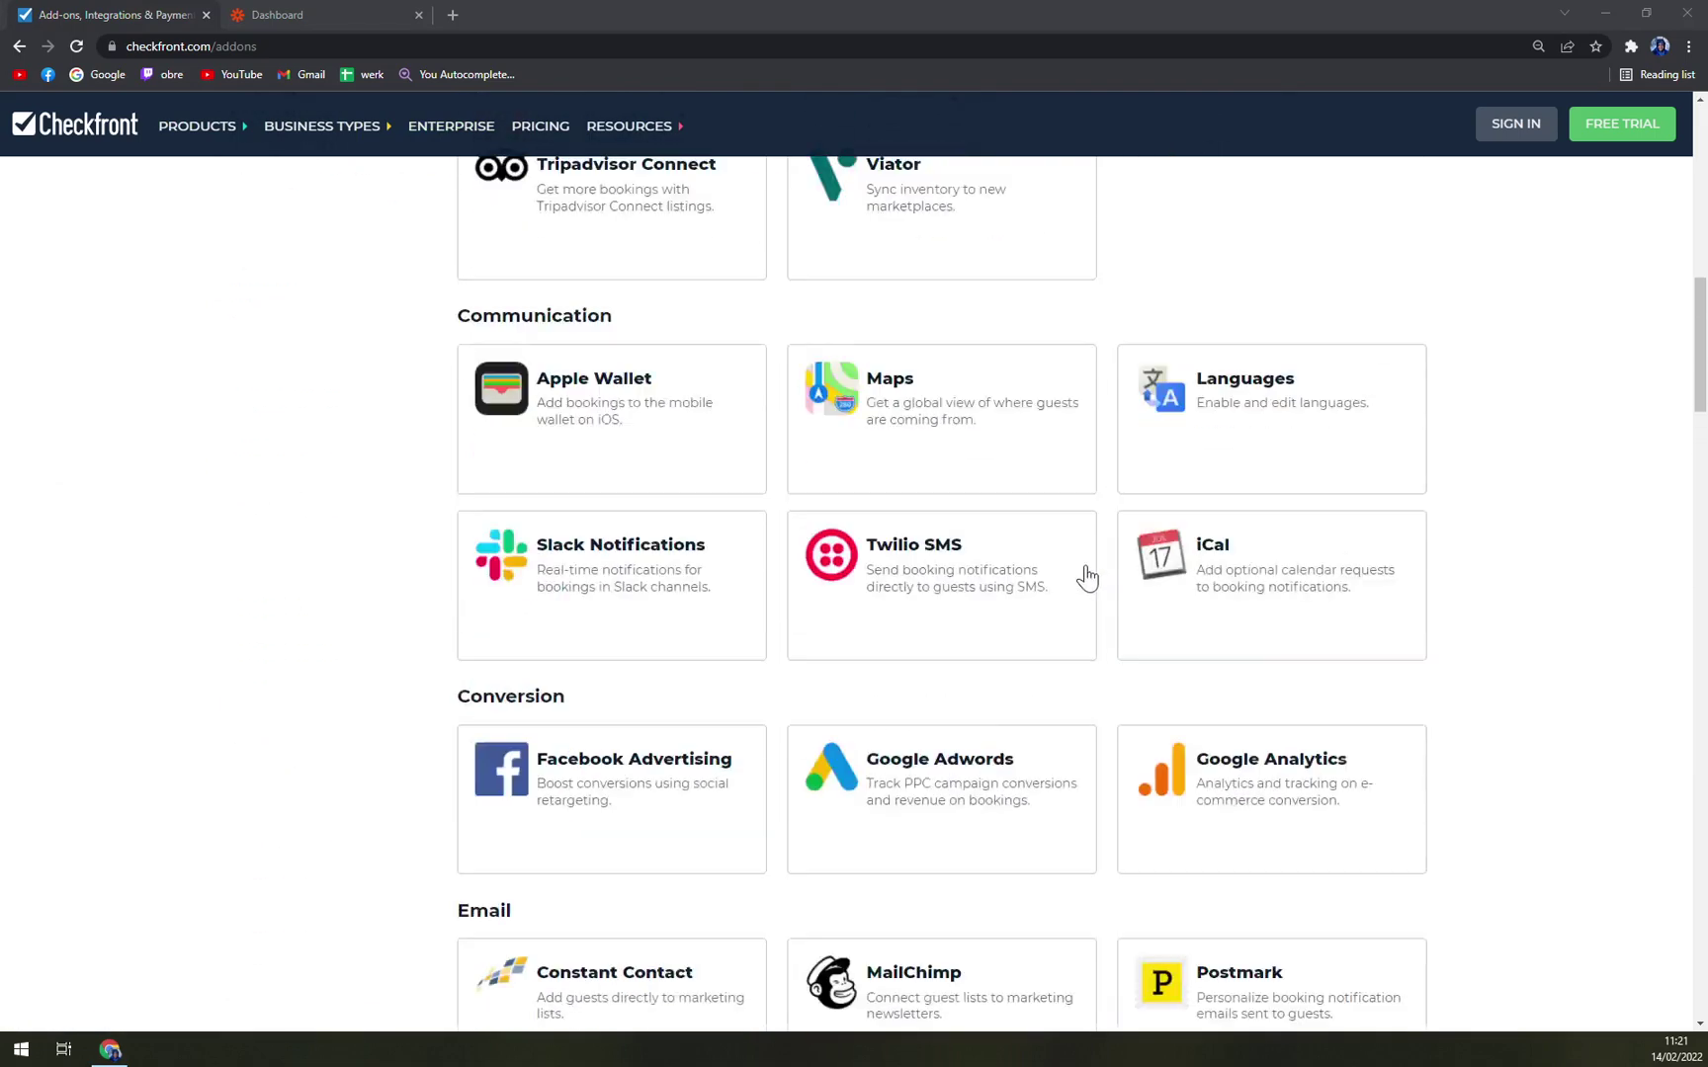
scroll(1028, 583, "up", 5)
scroll(1238, 488, "up", 10)
scroll(1236, 614, "up", 3)
Open the Mobile Booking App page and read down past the iOS/Android card and FAQ to the 21-day trial section.
mouse_move(168, 130)
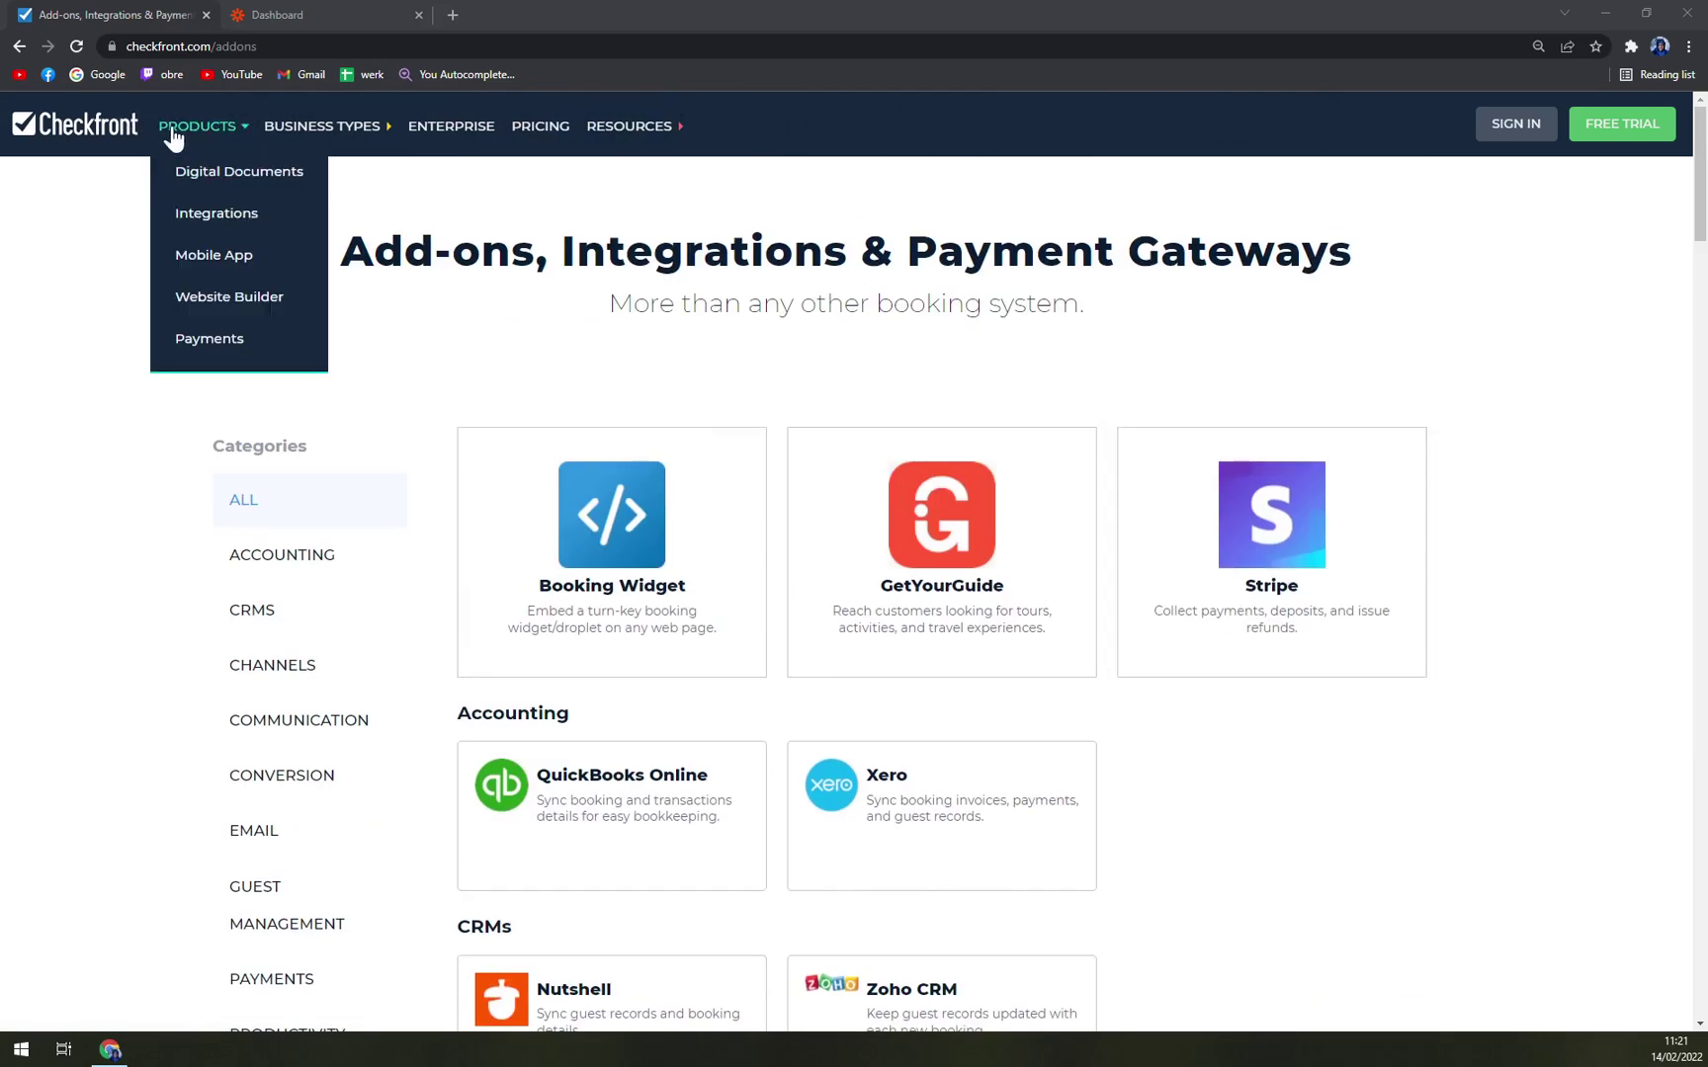
left_click(238, 257)
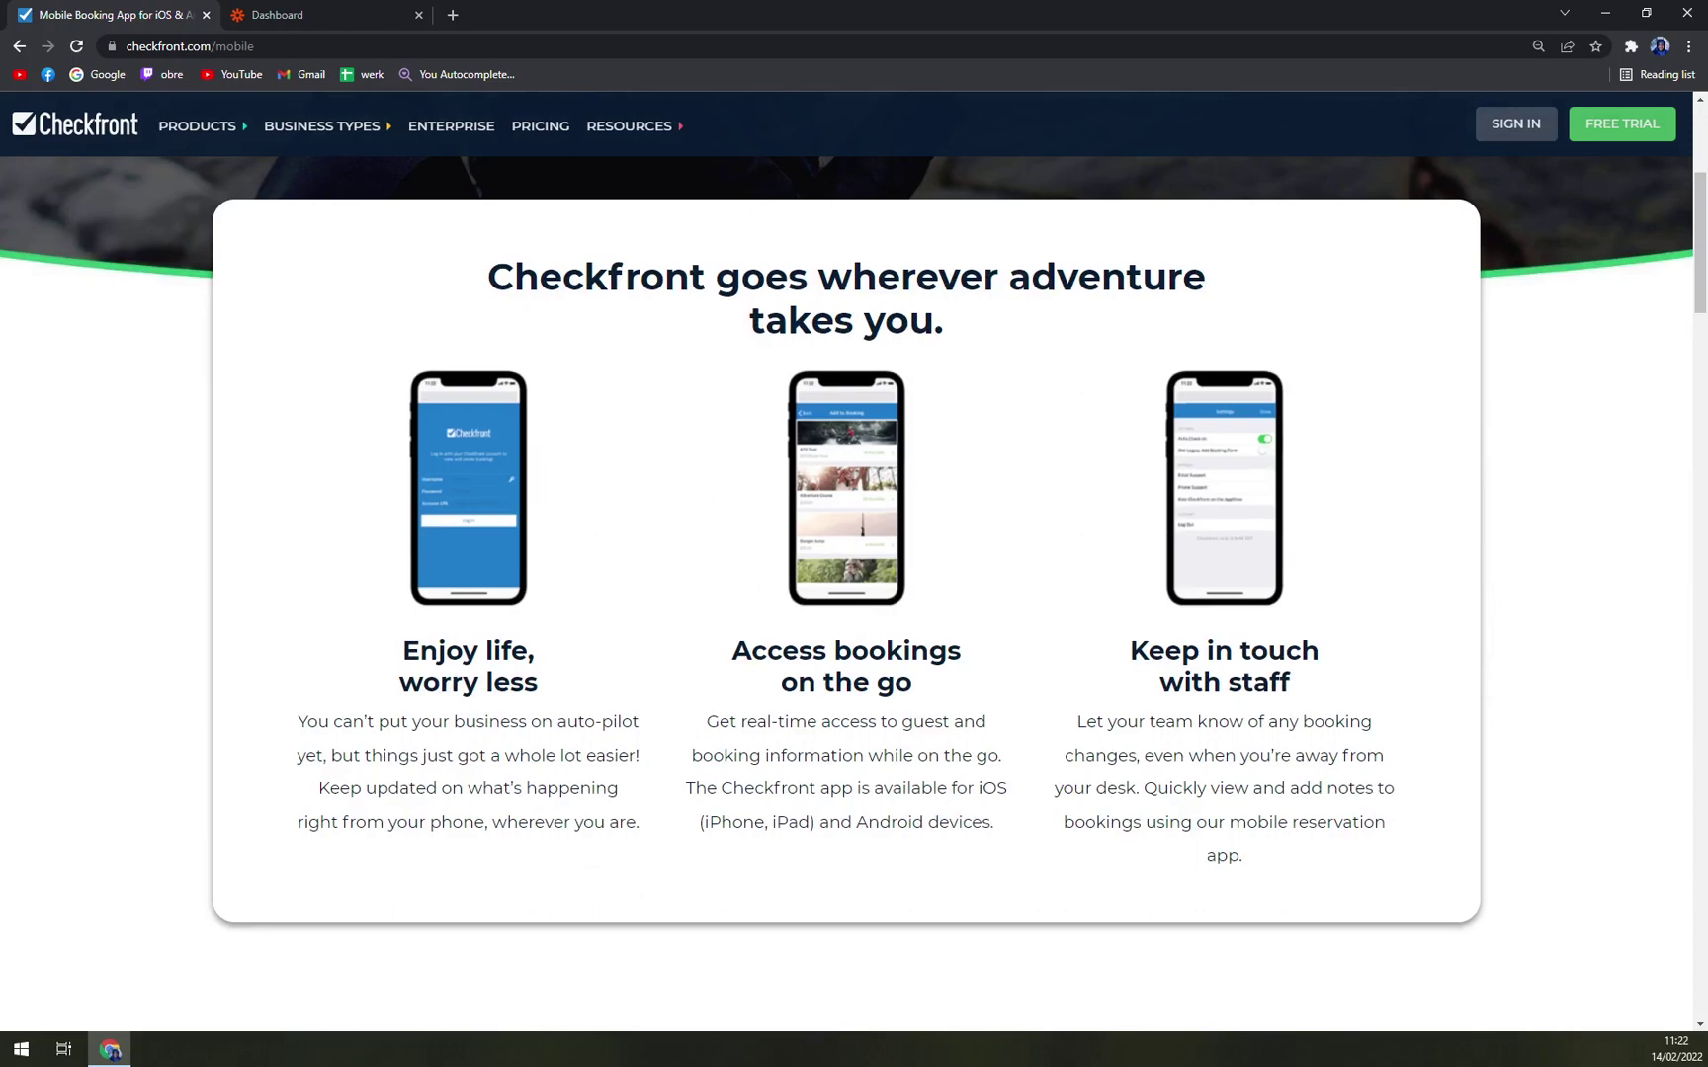
scroll(793, 709, "down", 11)
scroll(802, 660, "down", 6)
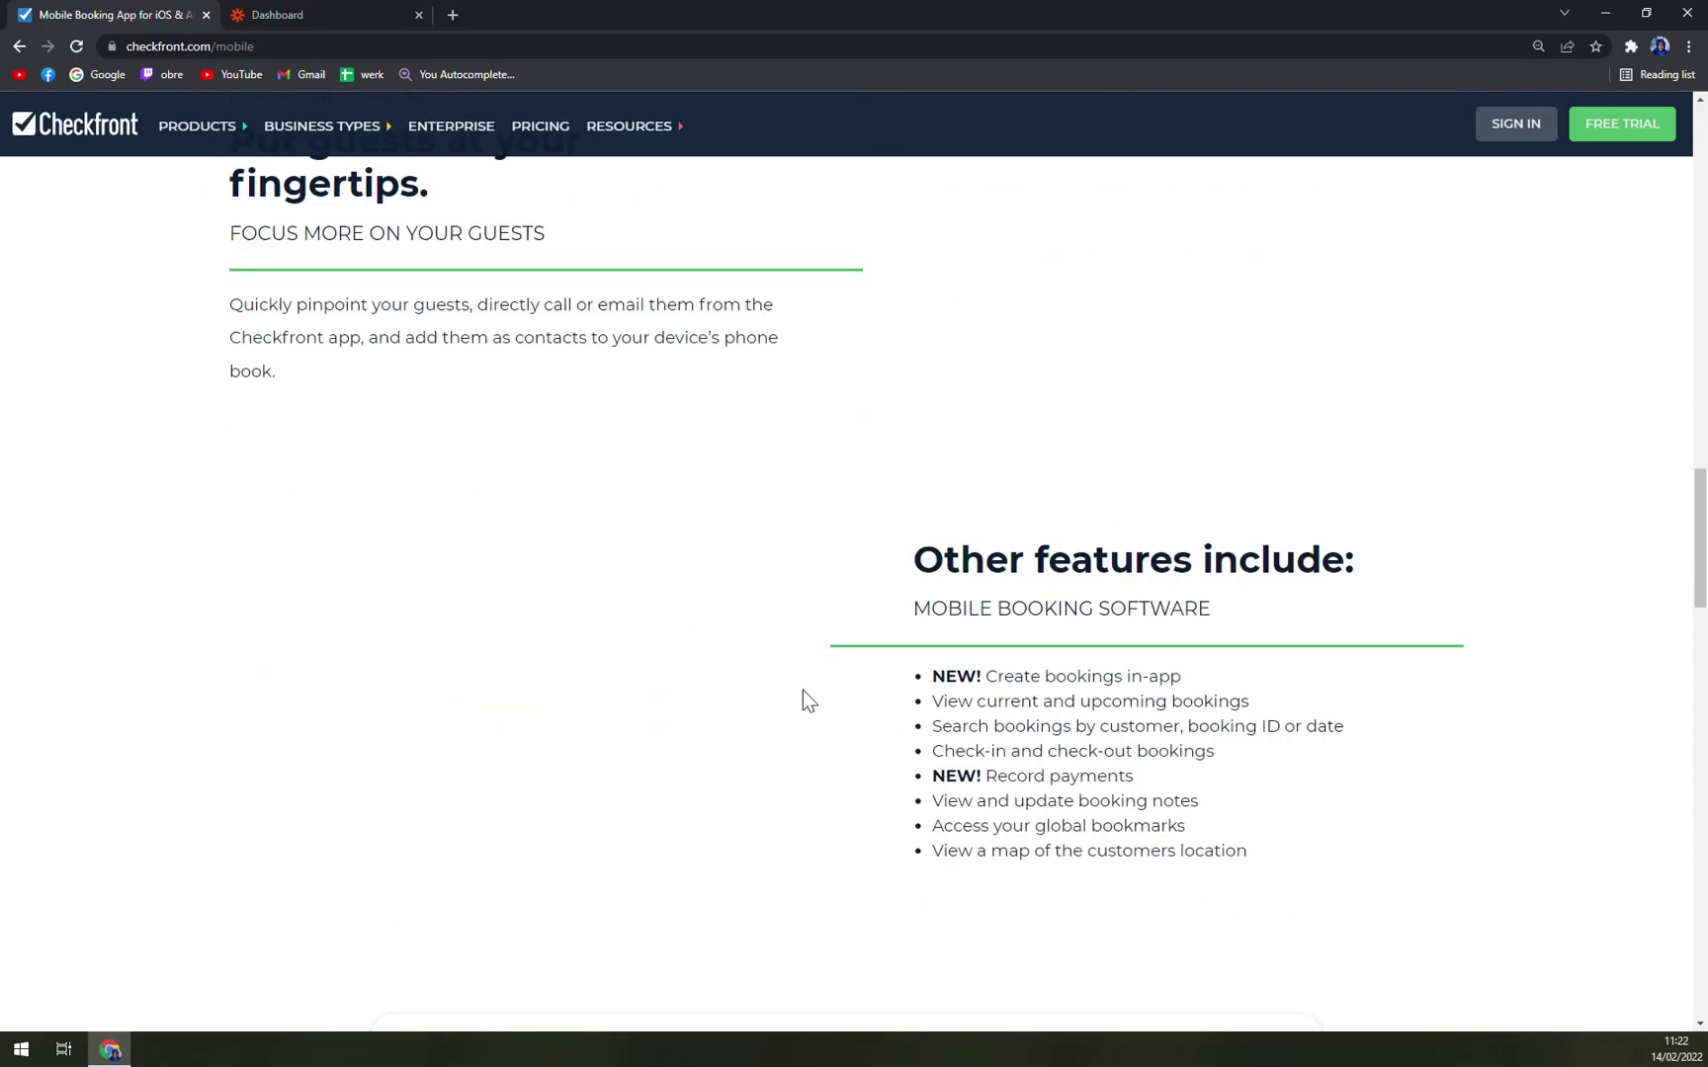
scroll(700, 613, "down", 10)
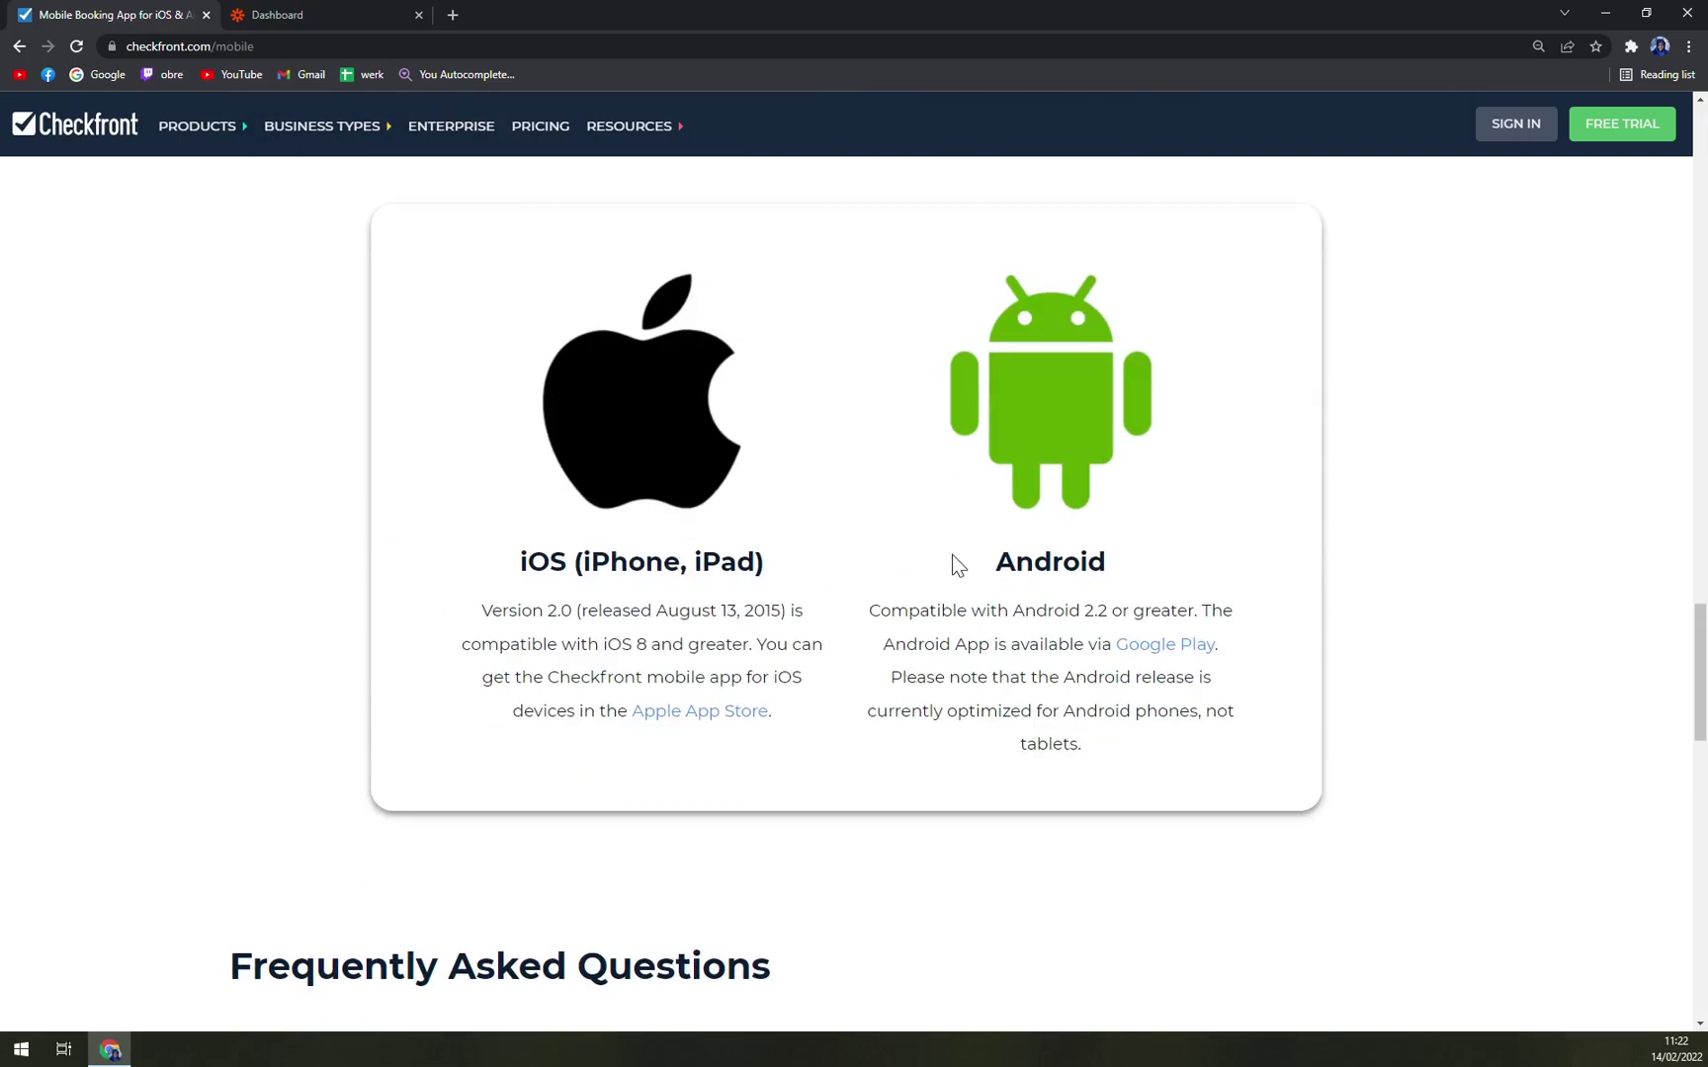
scroll(1062, 561, "up", 1)
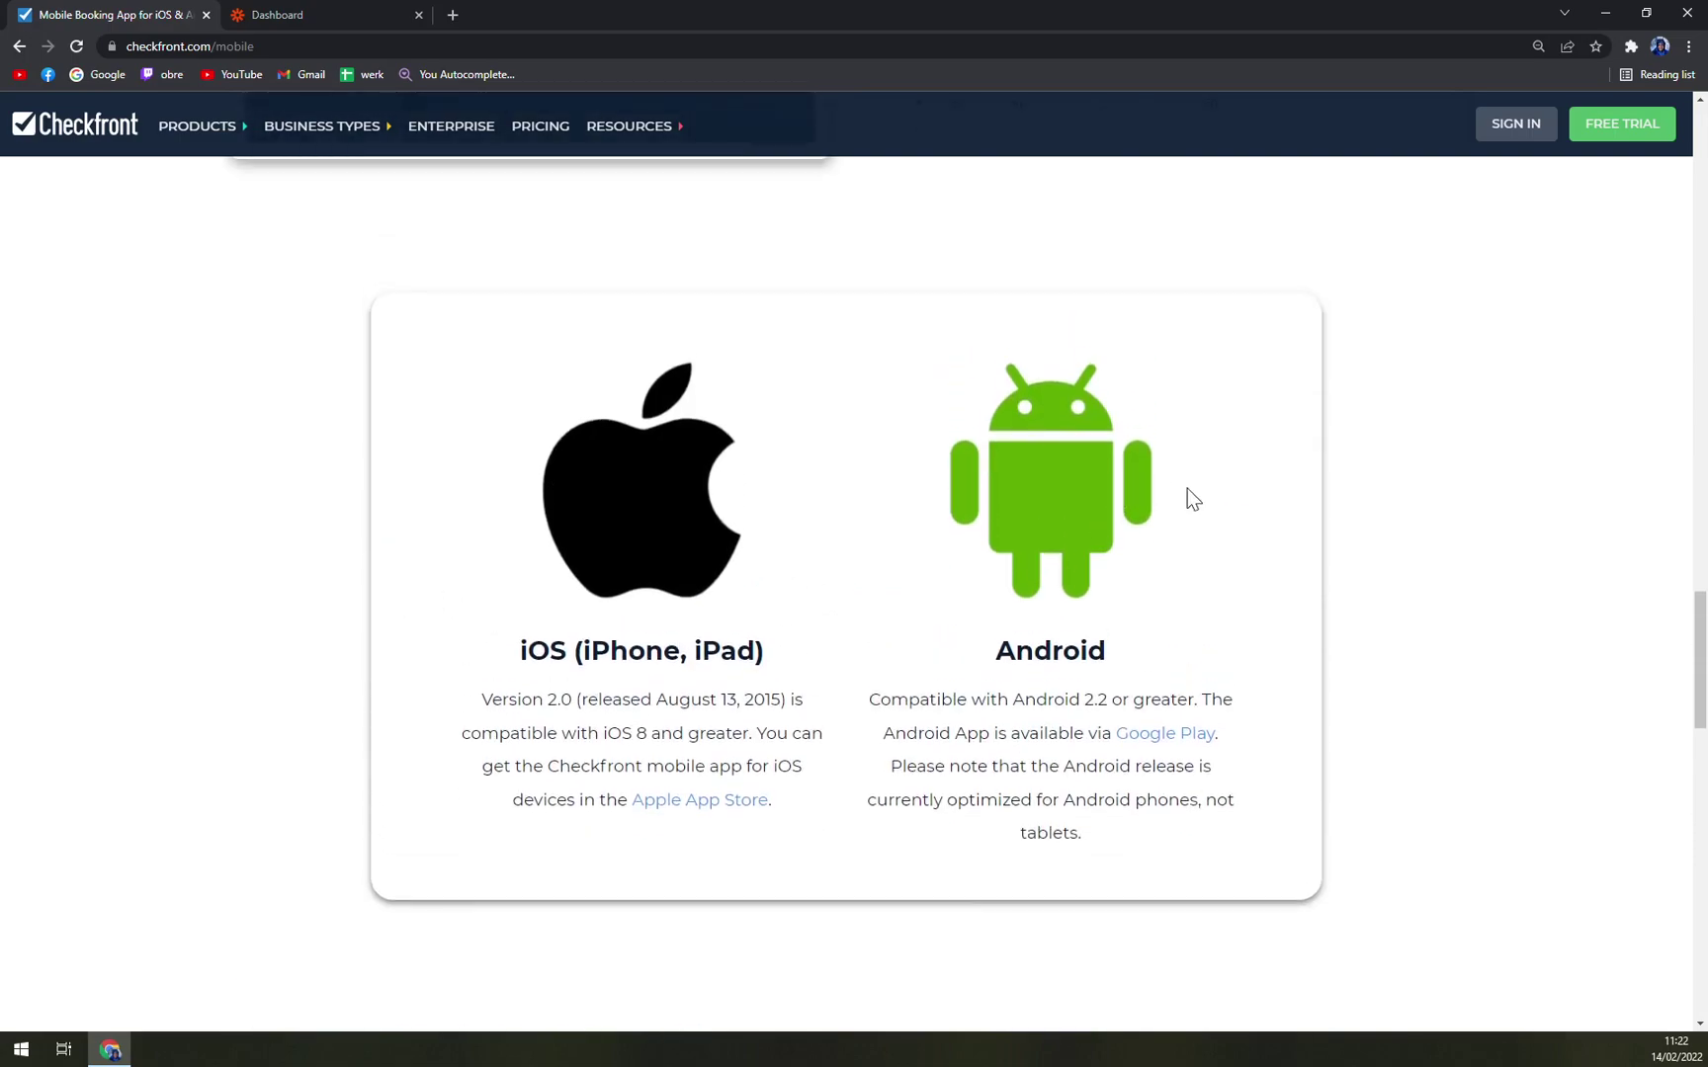
scroll(1195, 479, "down", 8)
scroll(1219, 454, "up", 3)
middle_click(1214, 431)
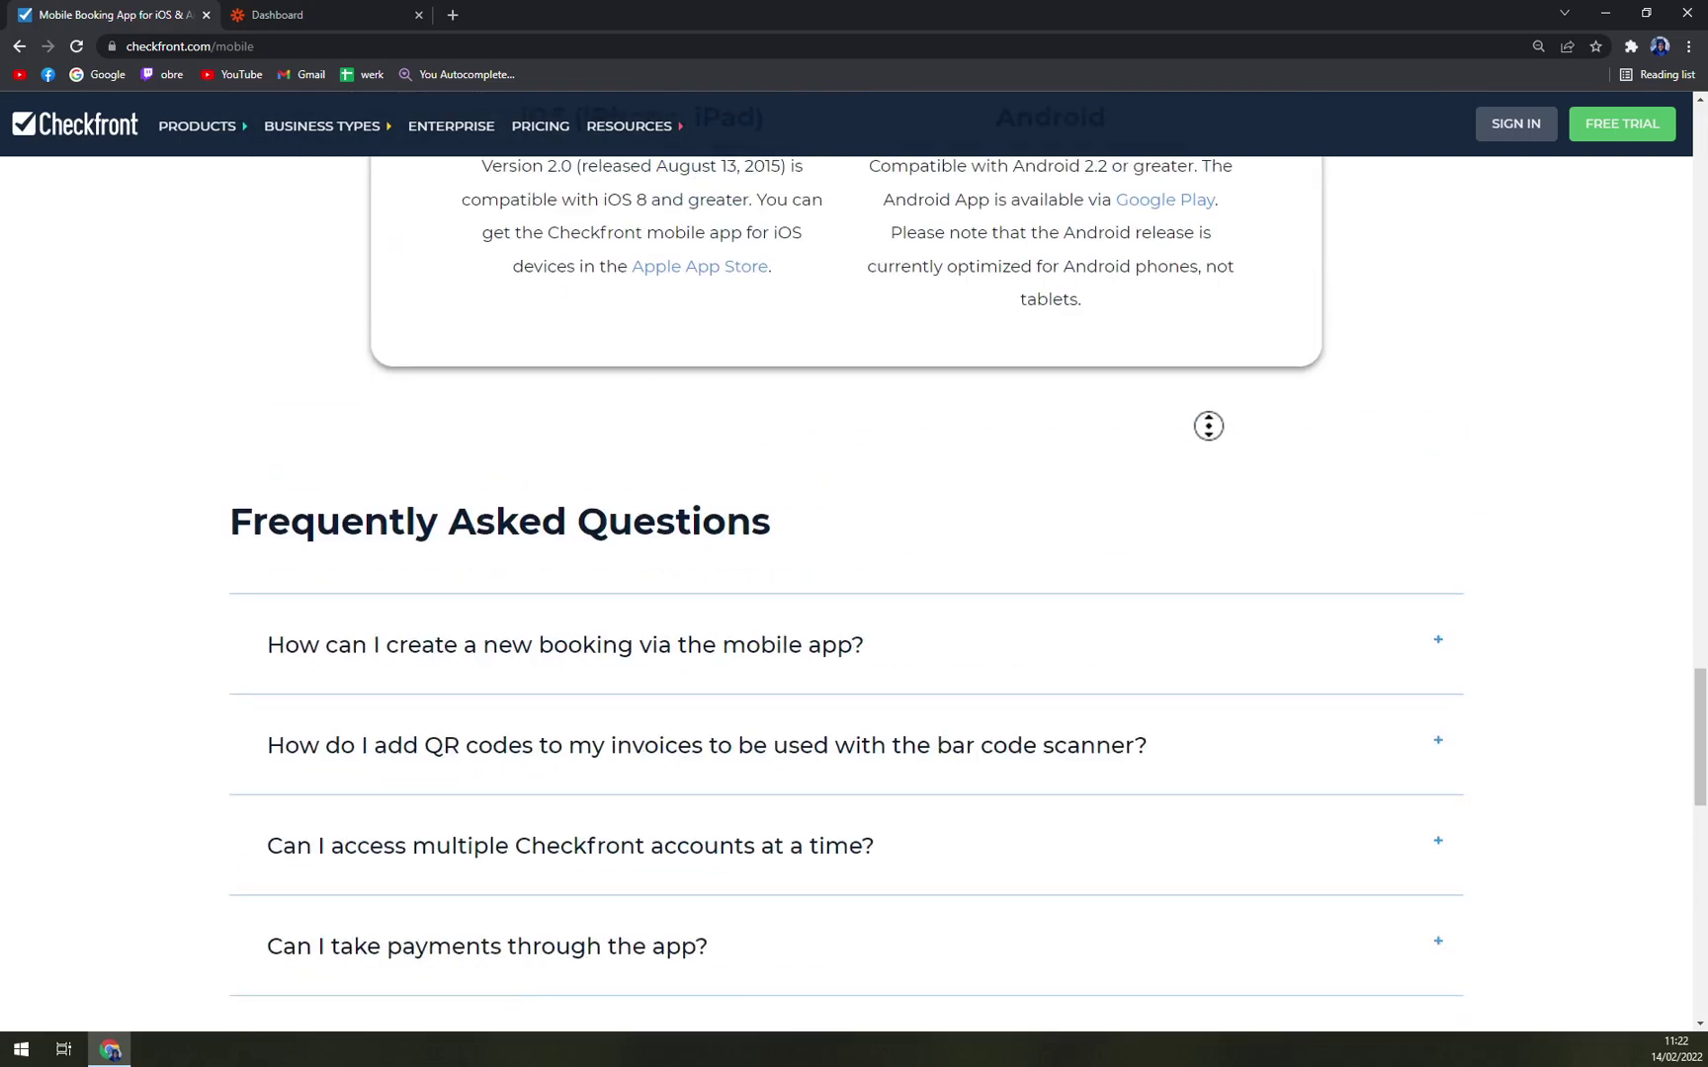
scroll(1323, 427, "down", 10)
left_click(1689, 669)
left_click_drag(1690, 669, 1702, 852)
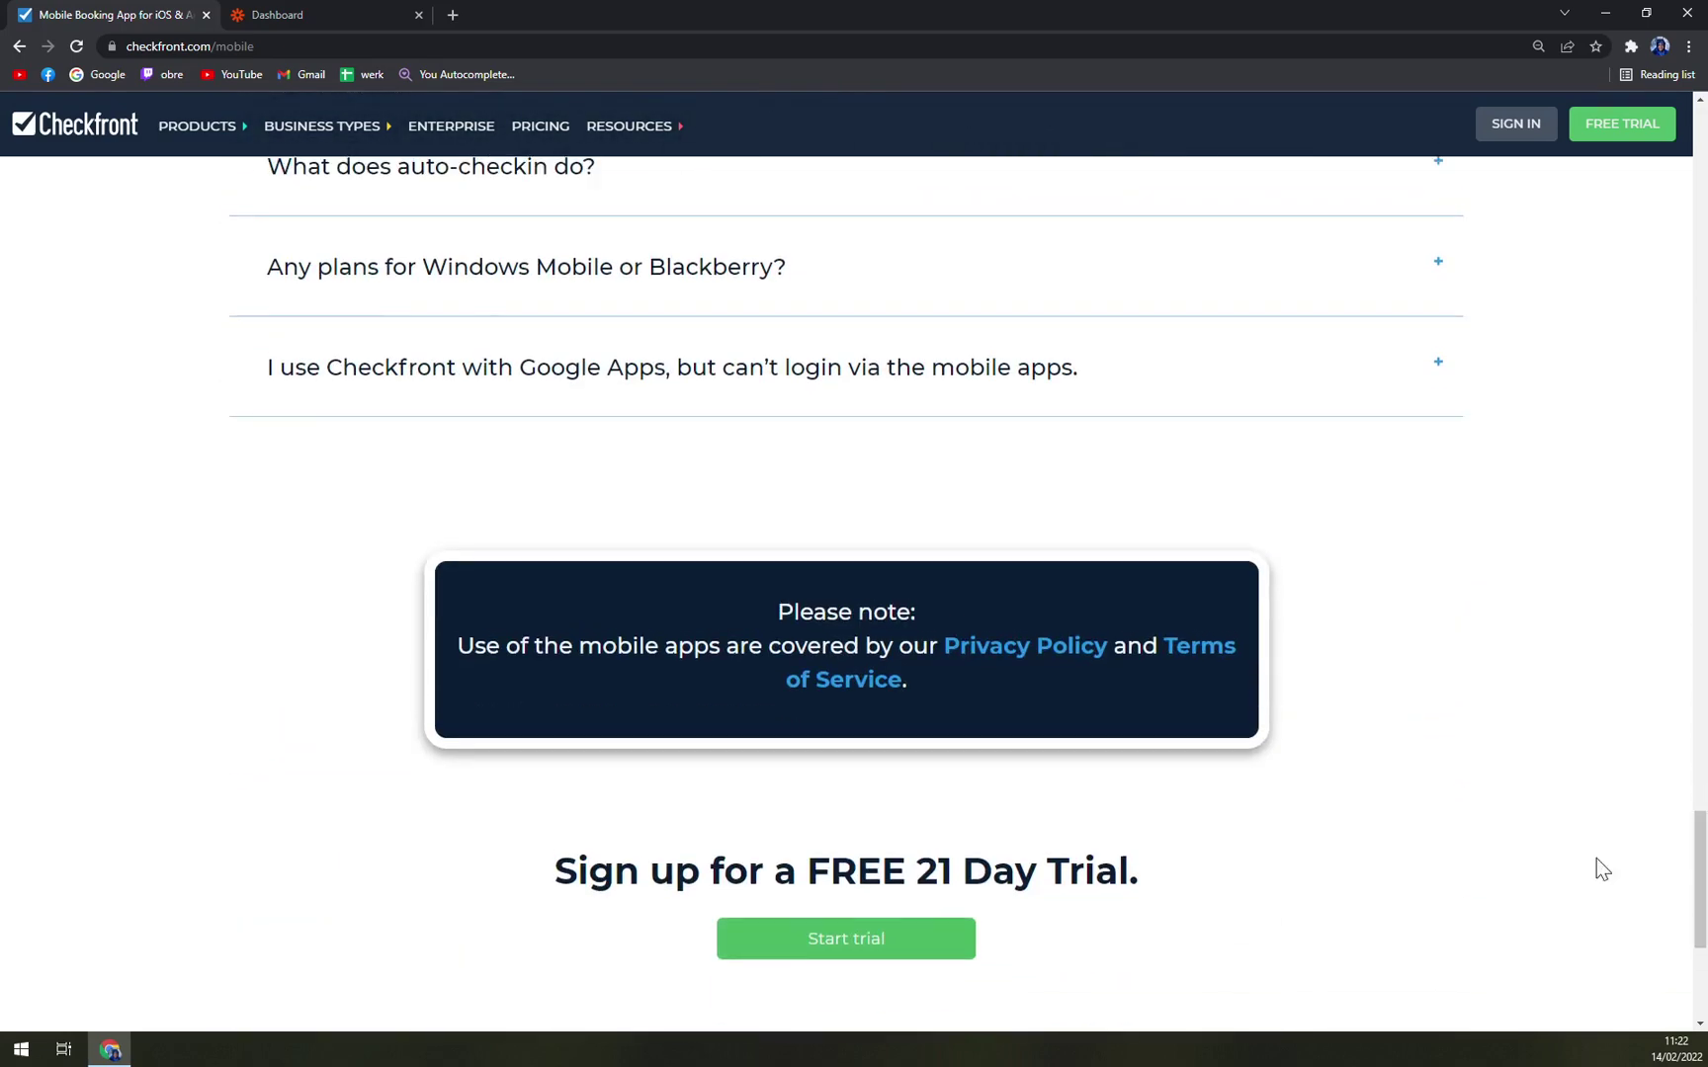
Start the 21-day free-trial sign-up, try its name fields, and bring up the tab's context menu.
left_click(873, 943)
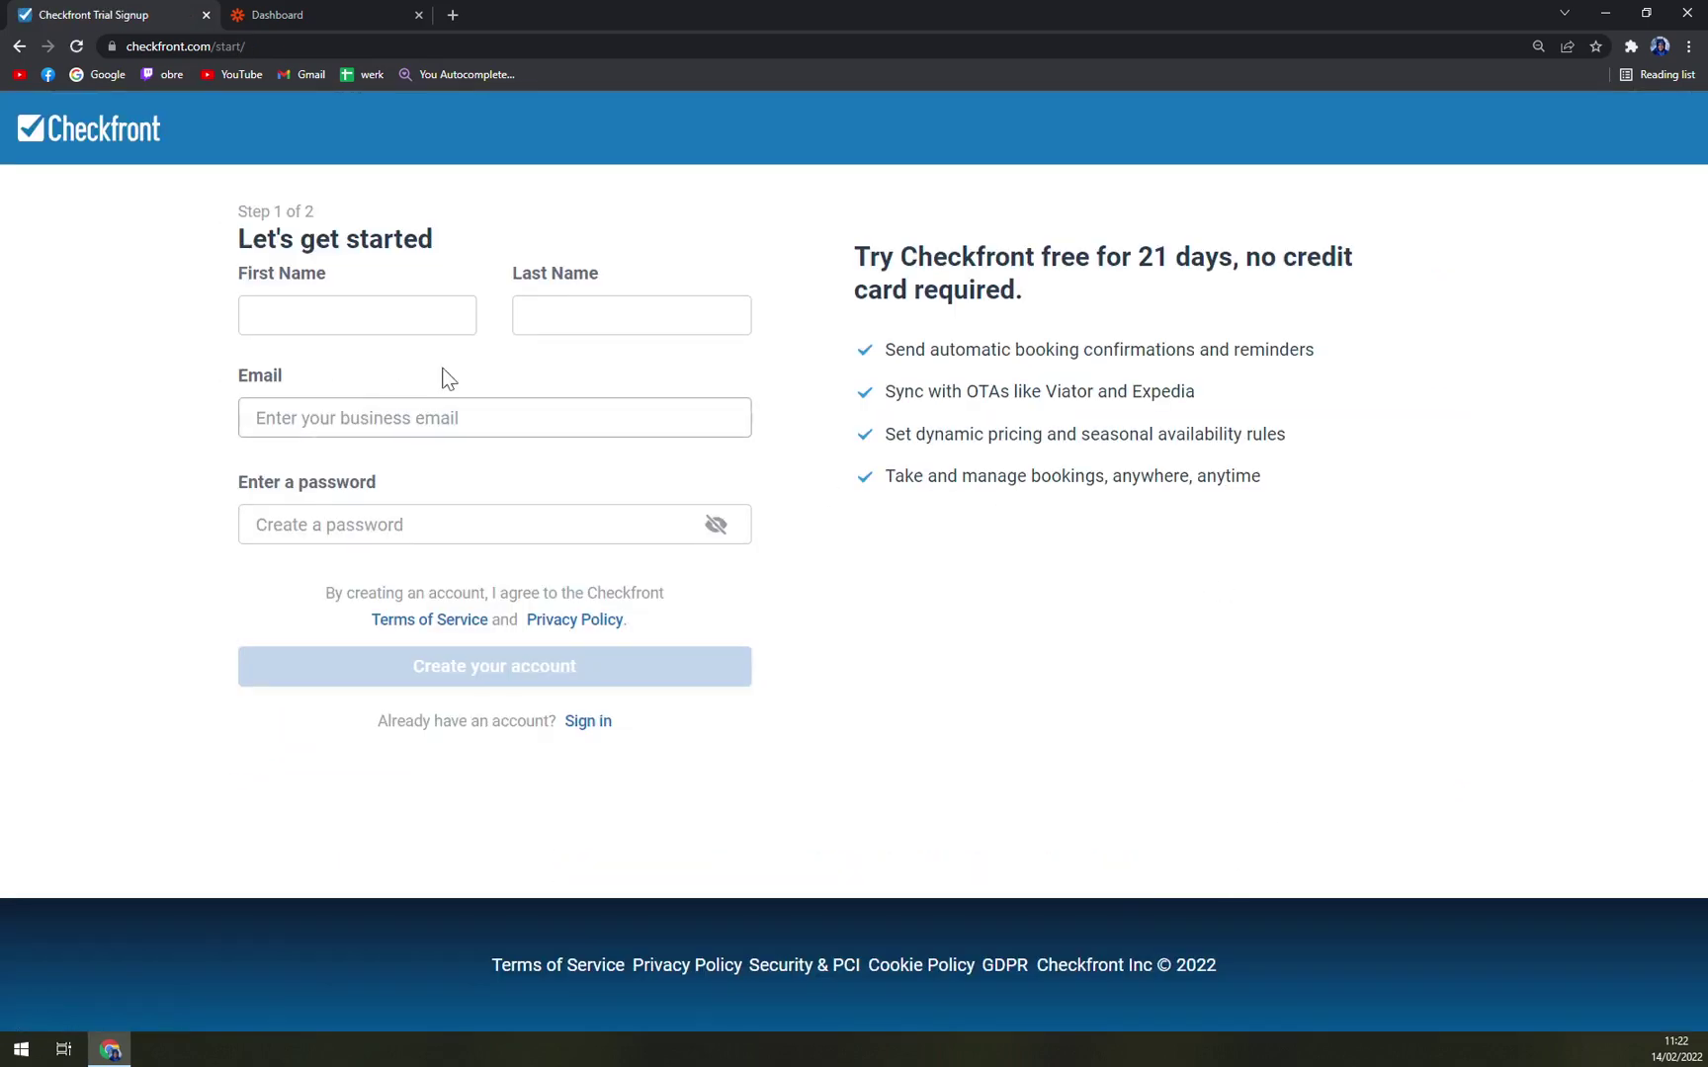
left_click(372, 314)
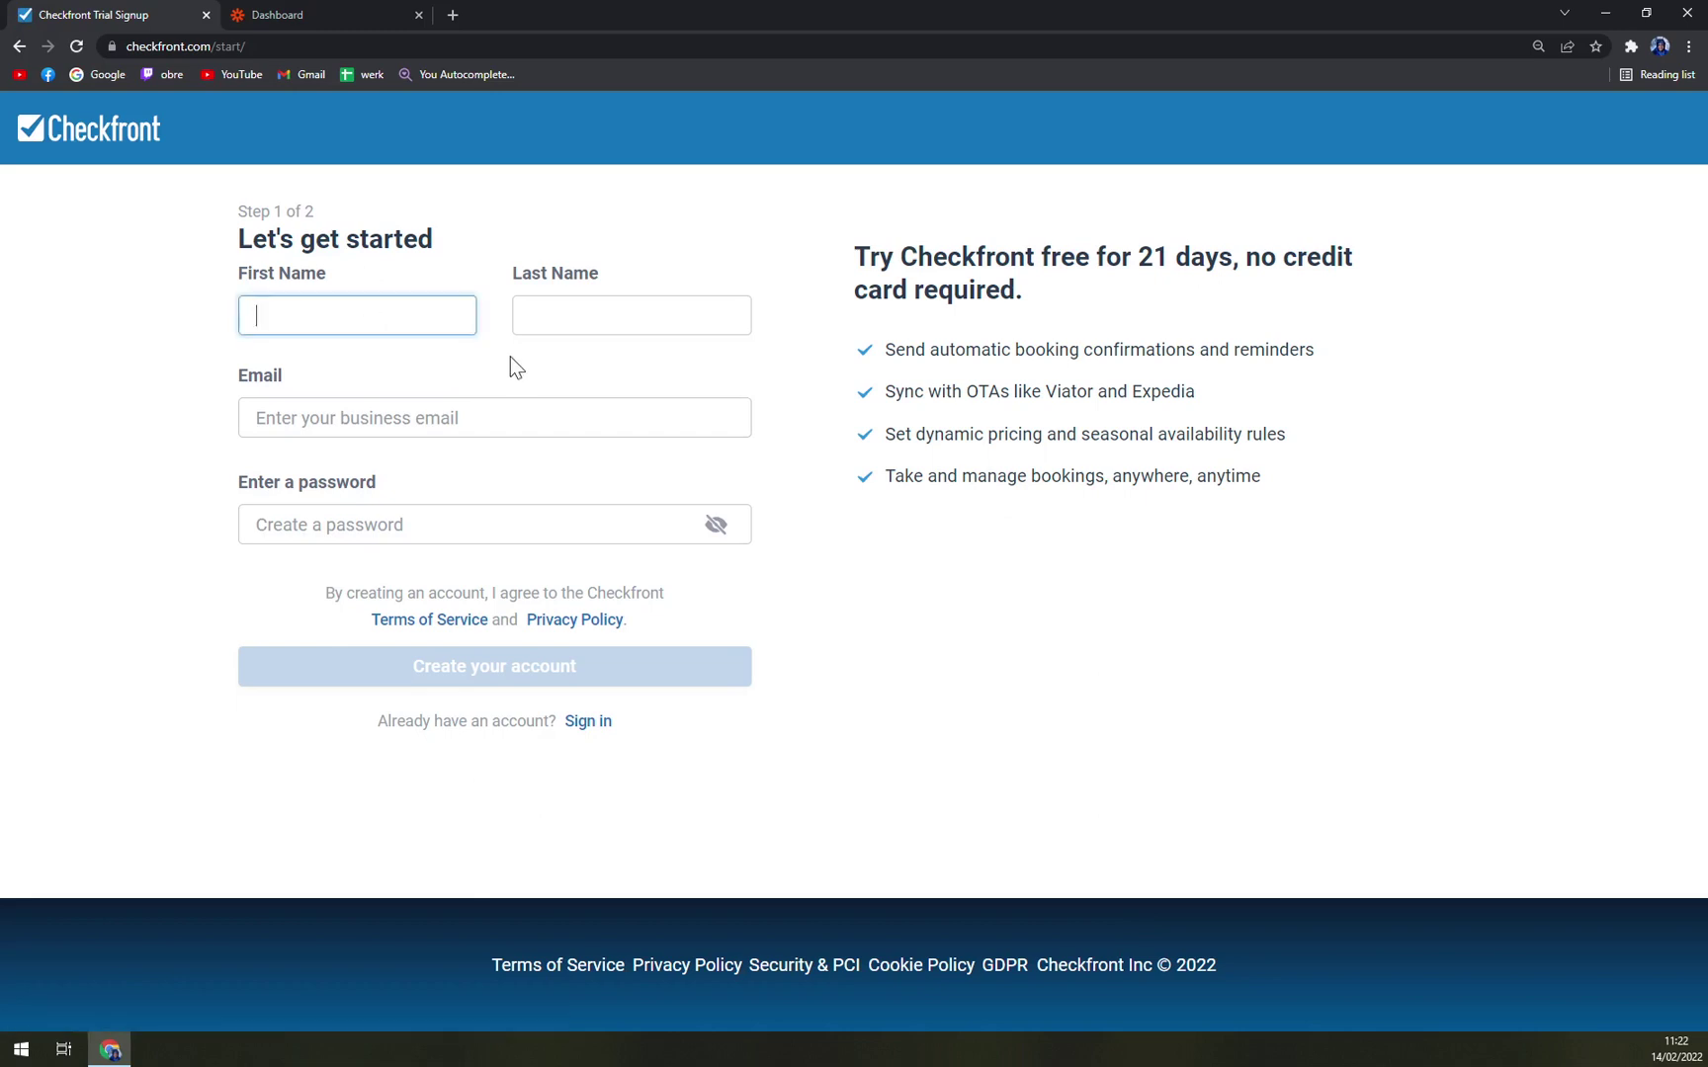
left_click(631, 314)
key("Tab")
key("Tab")
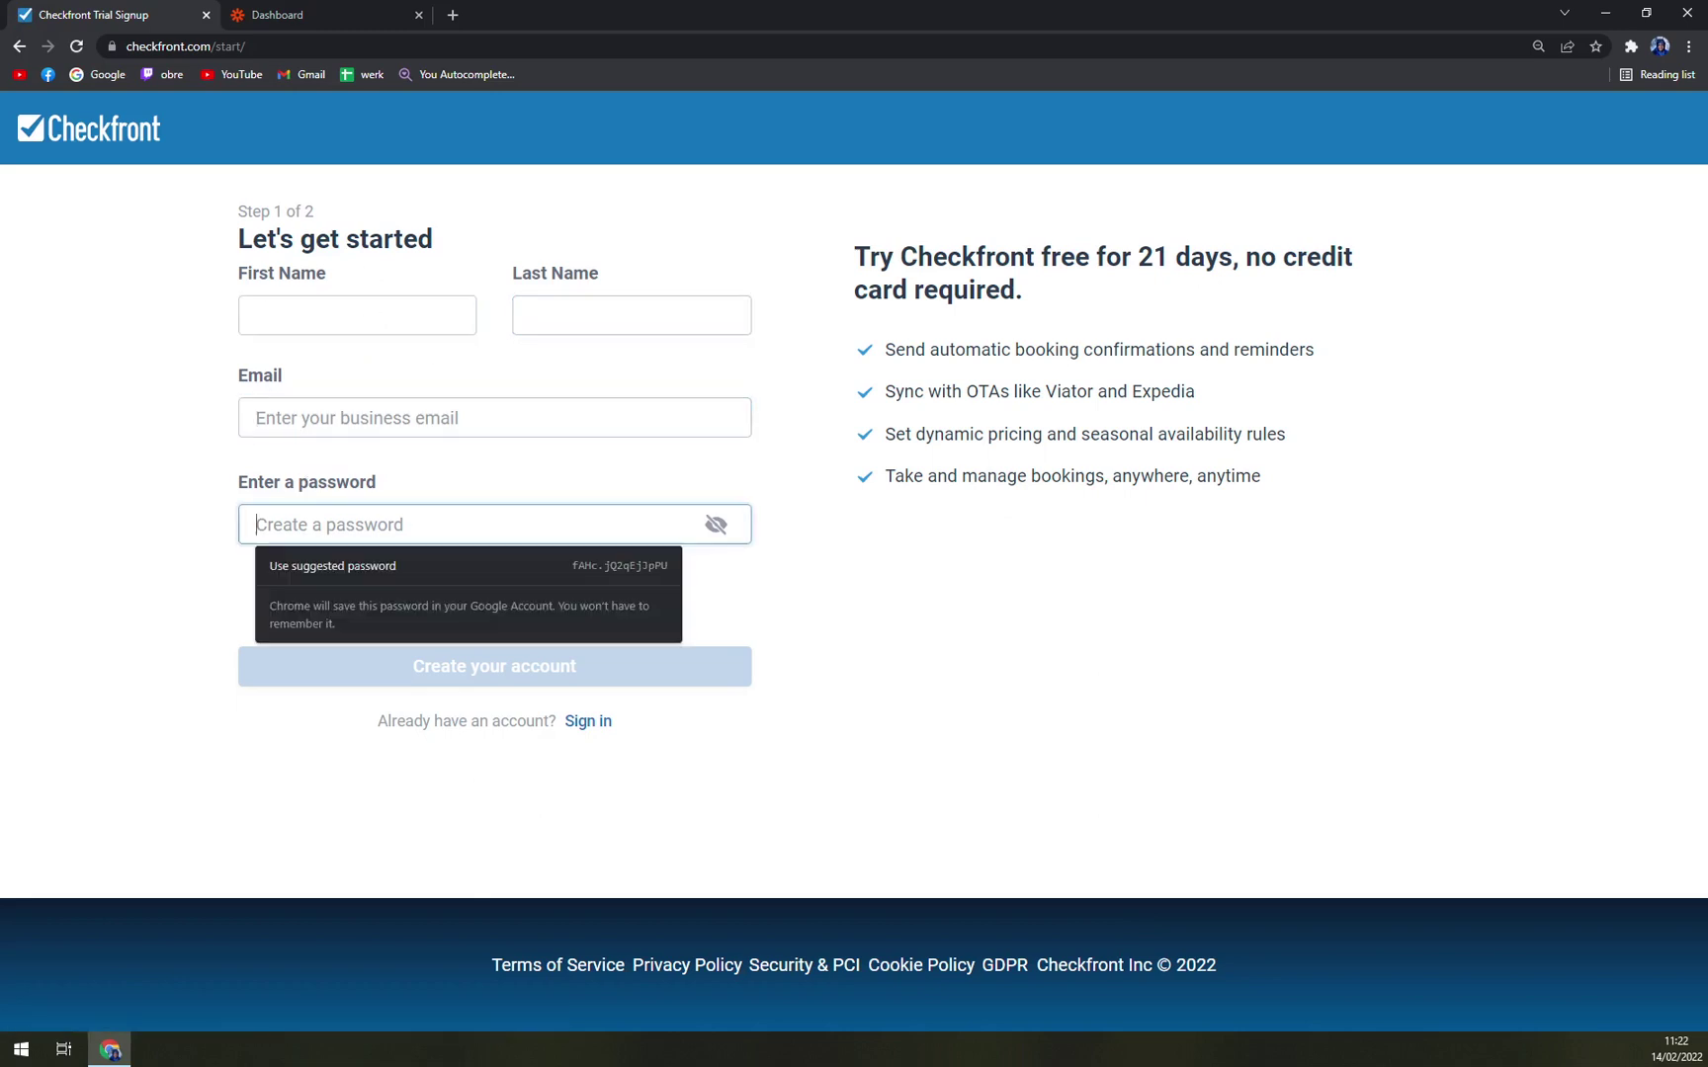
left_click(112, 531)
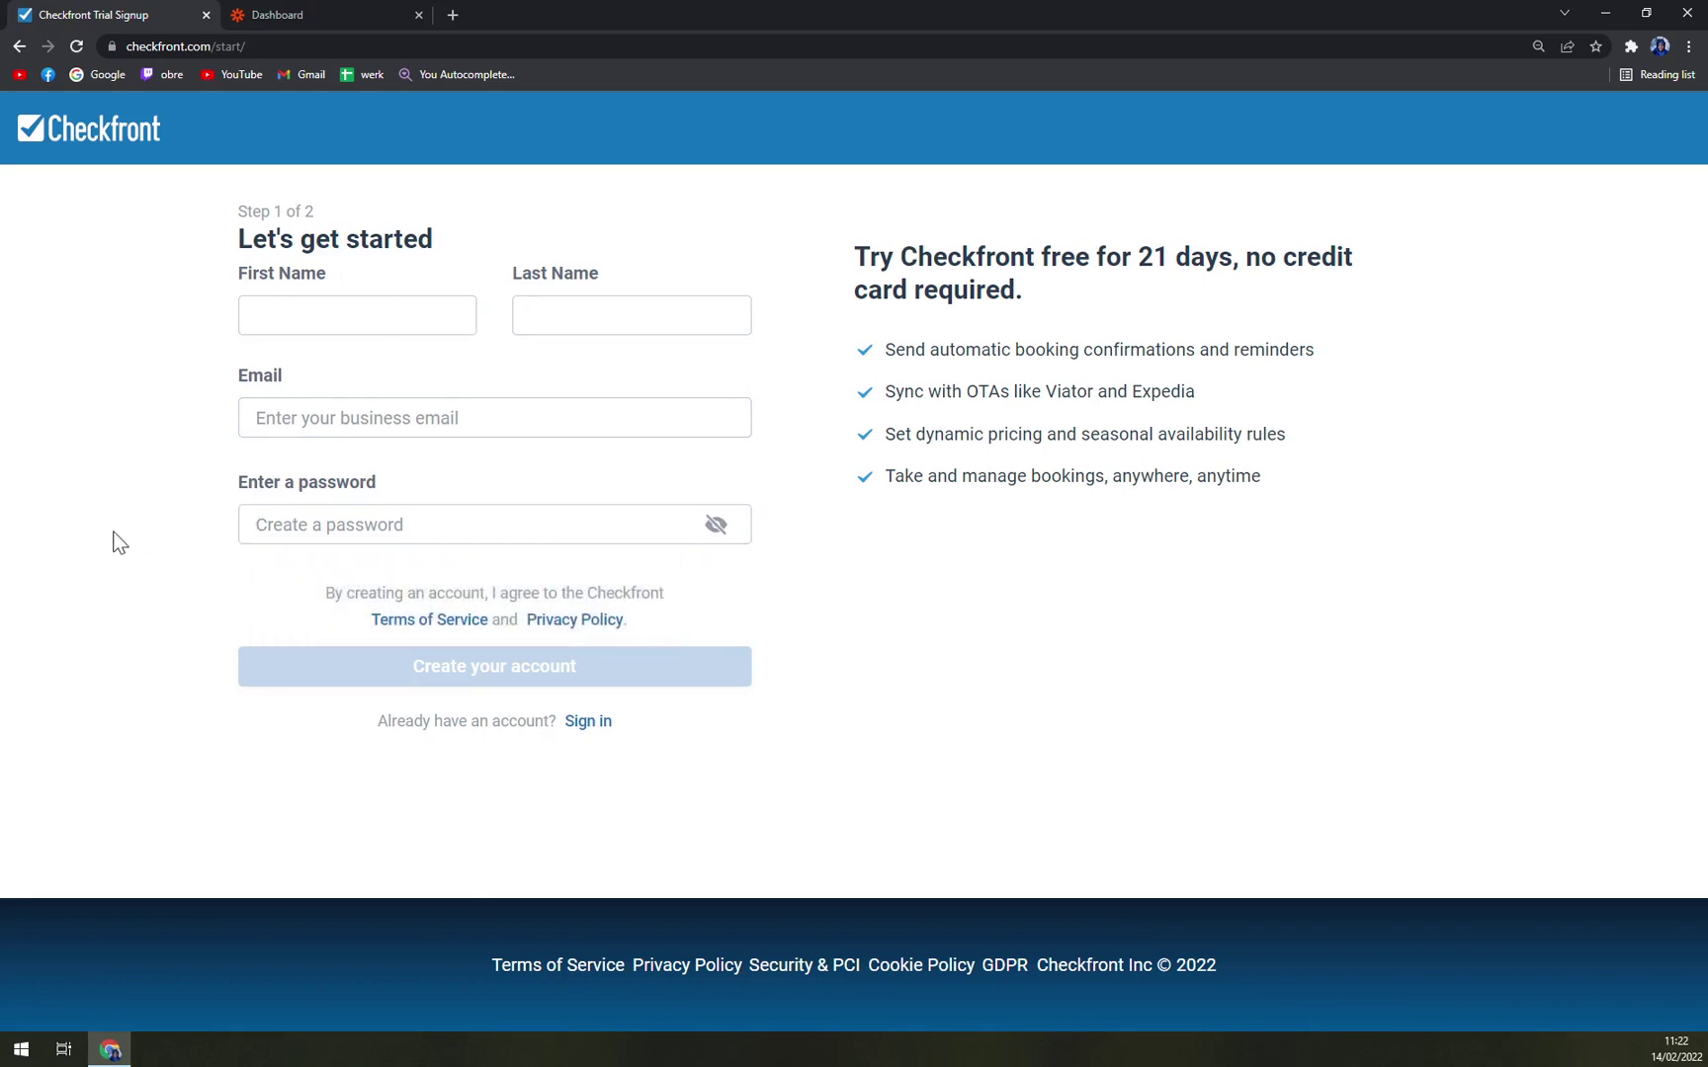
right_click(103, 11)
Duplicate the sign-up tab and return to the Checkfront homepage via the logo.
left_click(174, 135)
left_click(88, 151)
mouse_move(274, 122)
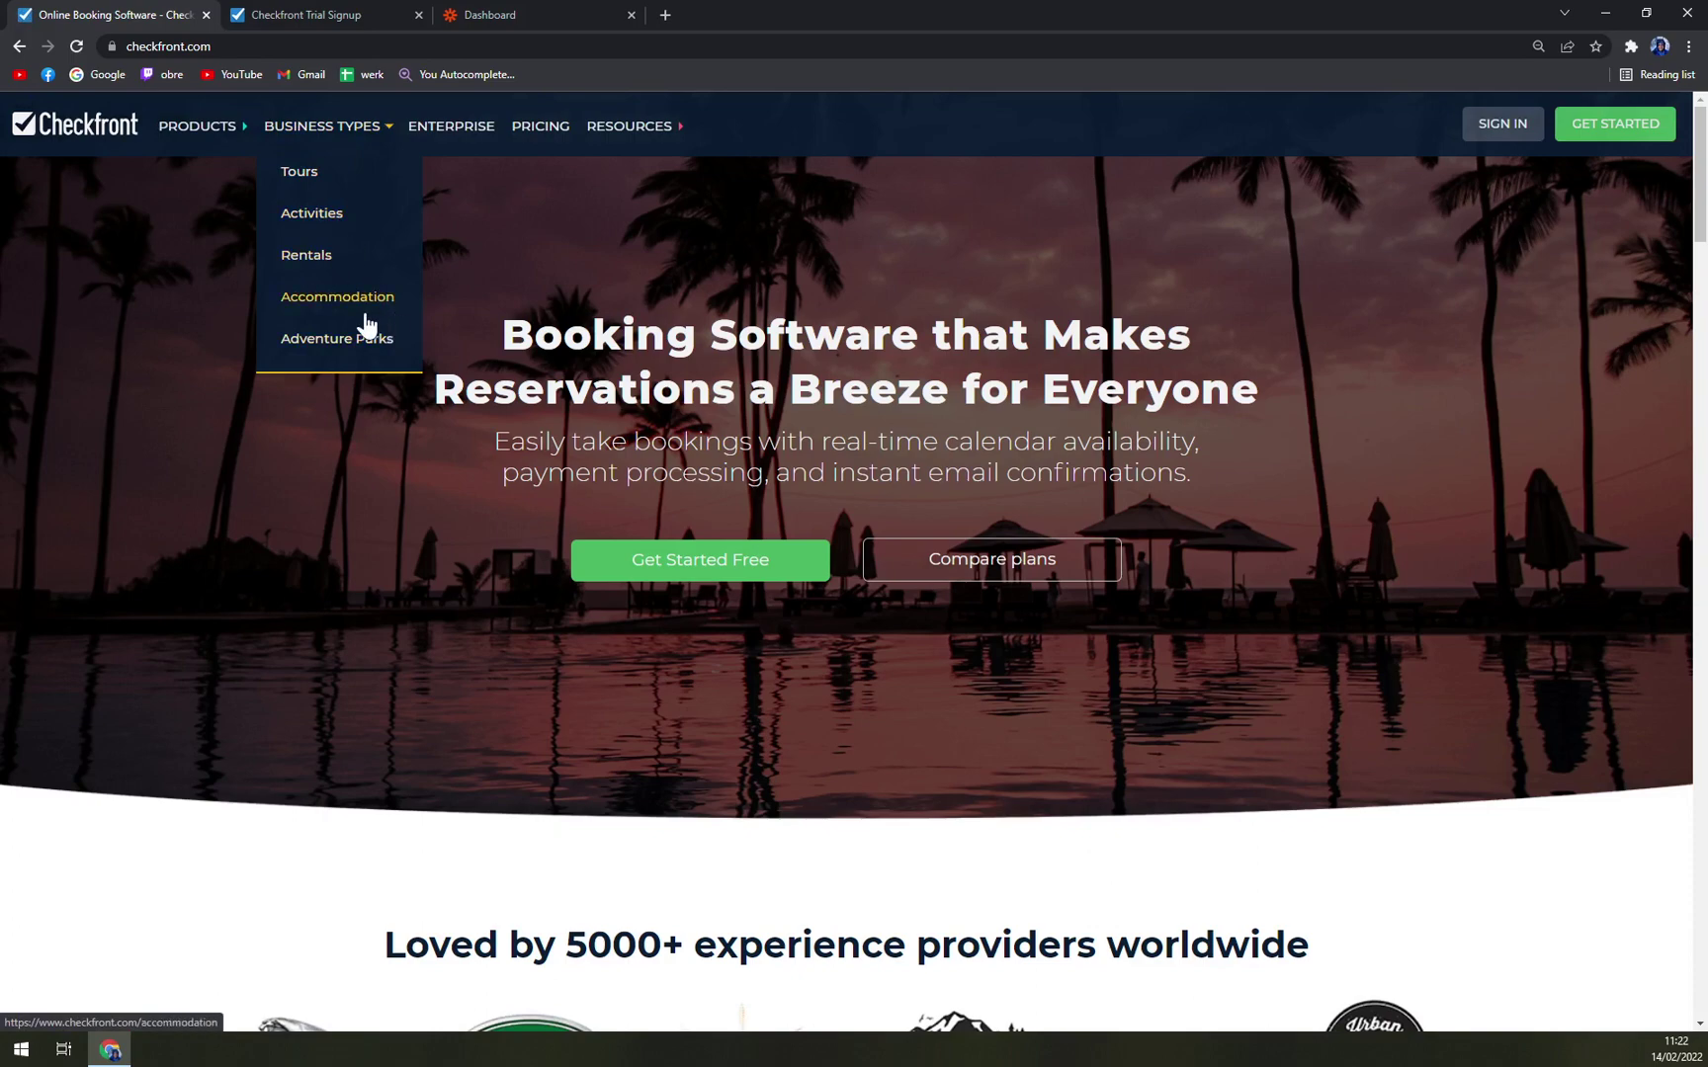
Browse the Enterprise page, then go to the Compare Plans and Pricing page.
left_click(446, 134)
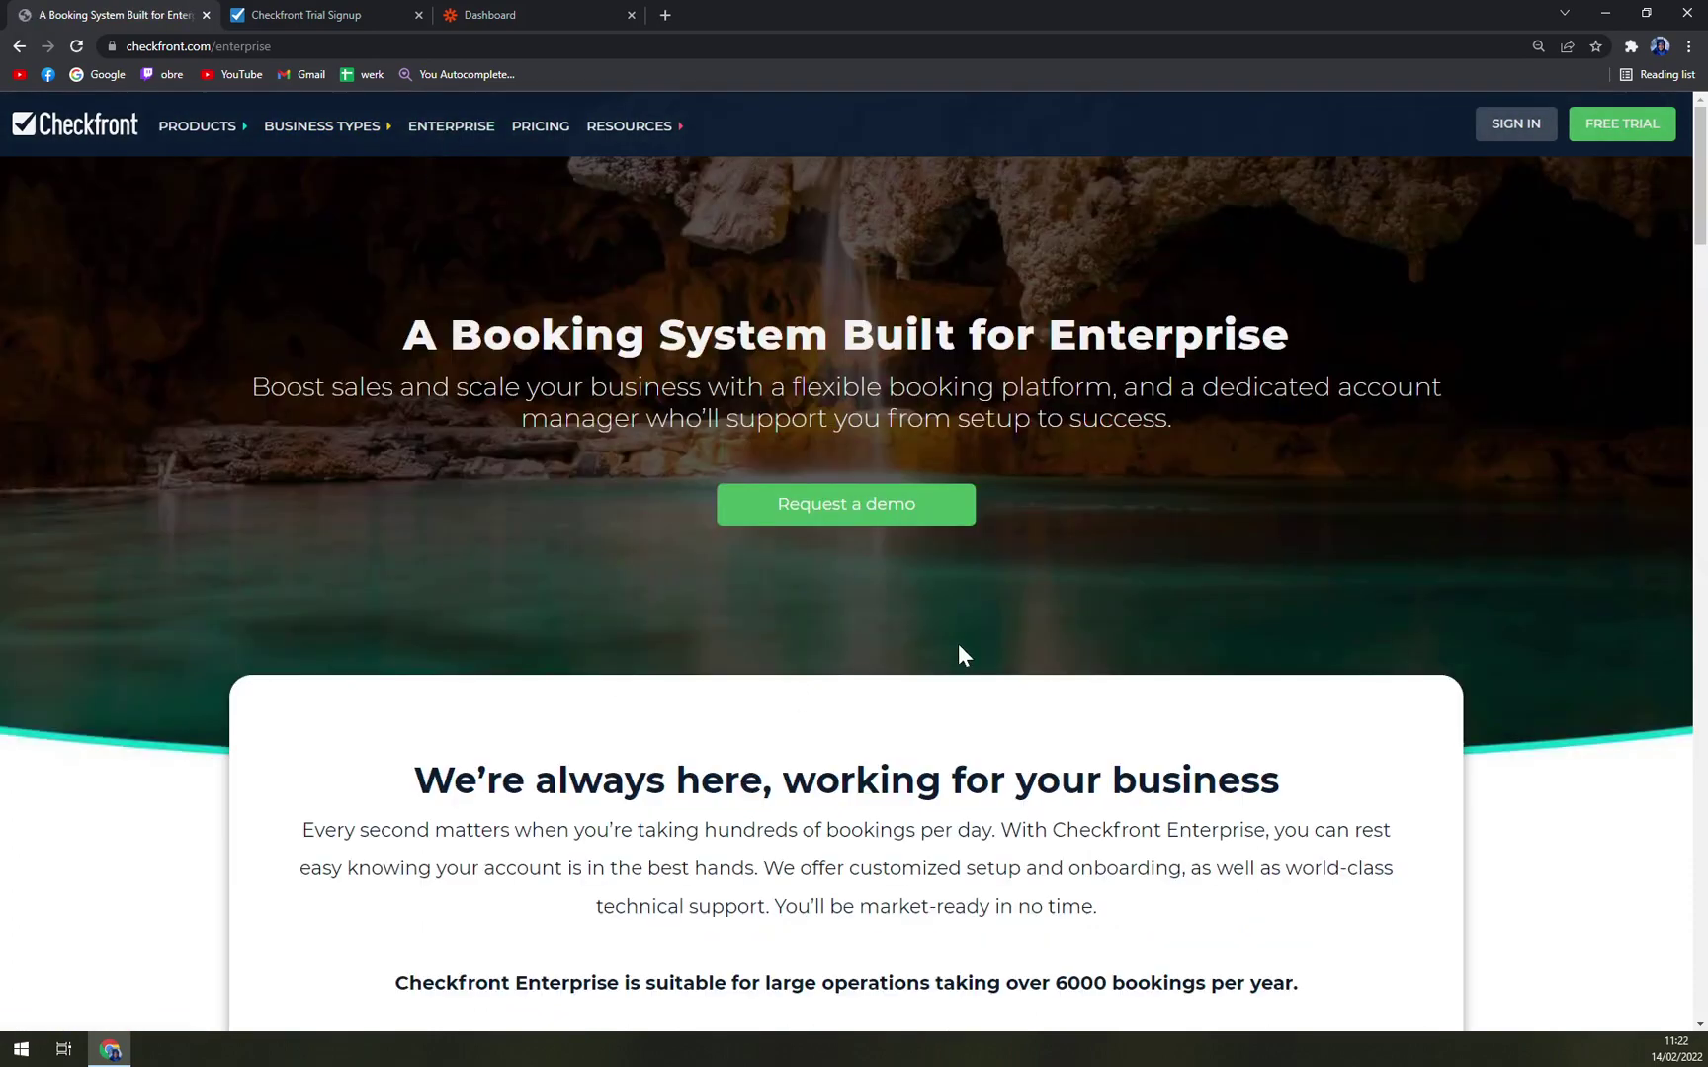
scroll(928, 637, "down", 6)
scroll(911, 630, "up", 7)
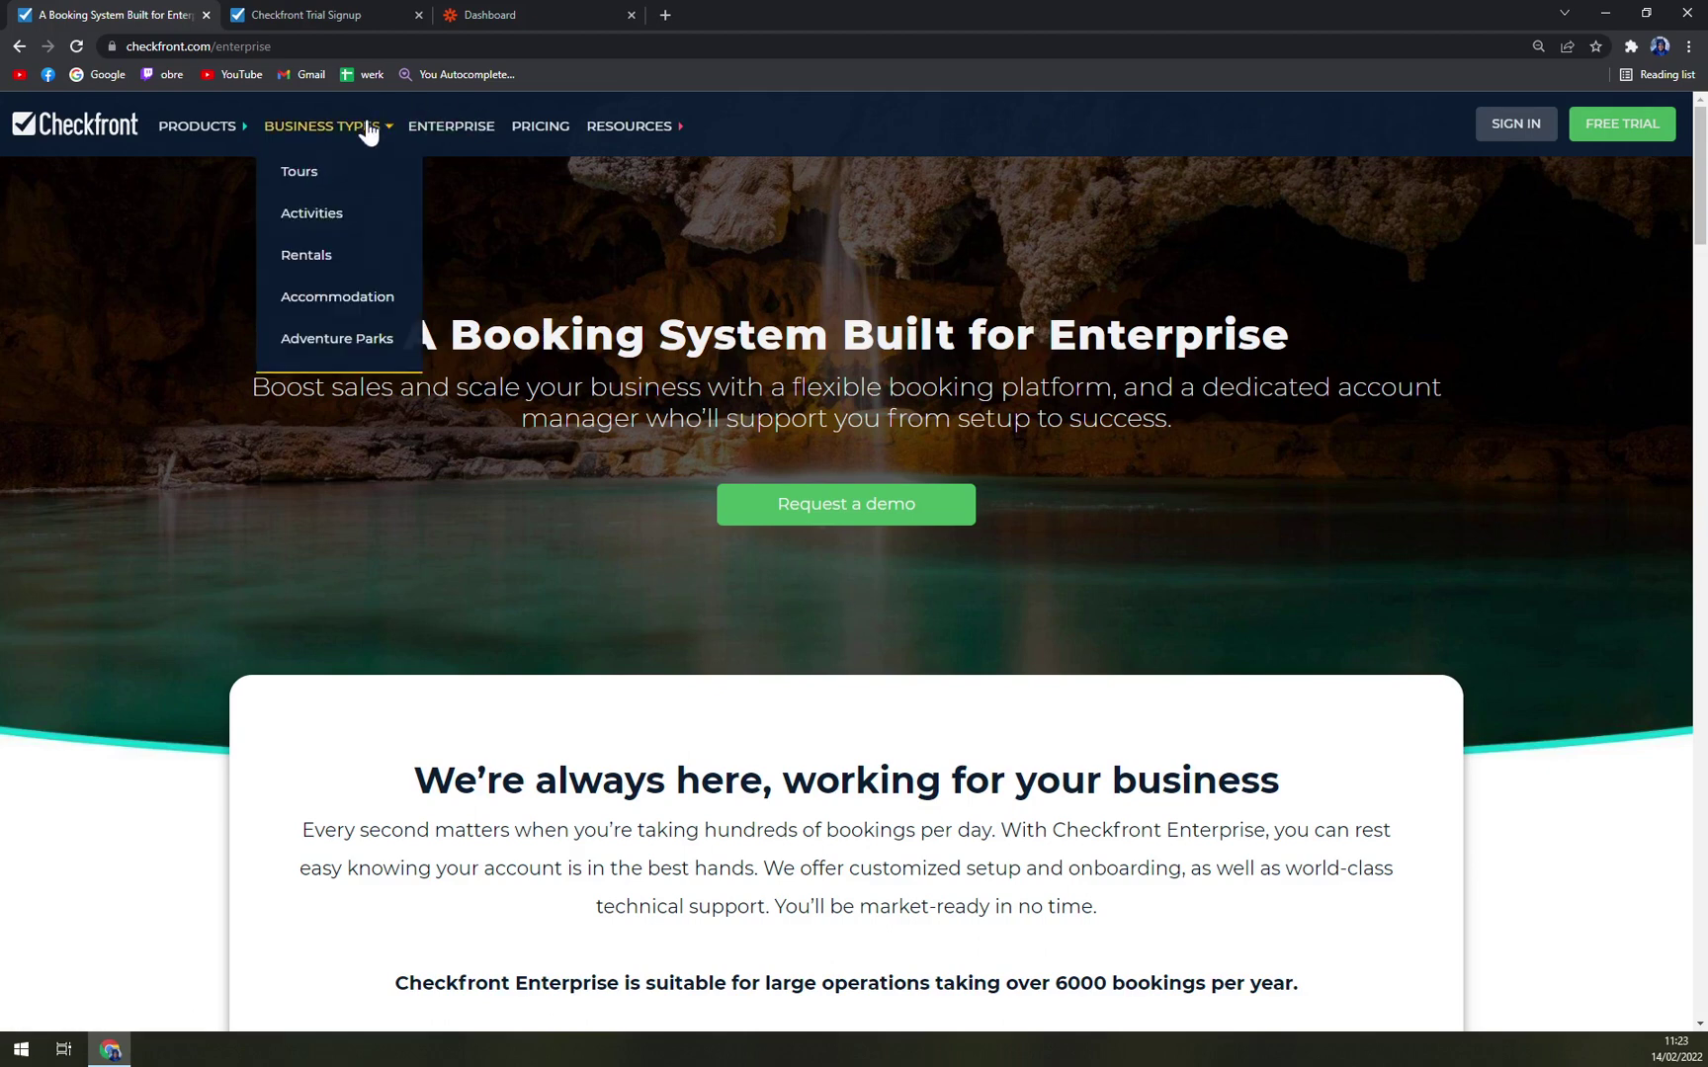
left_click(541, 136)
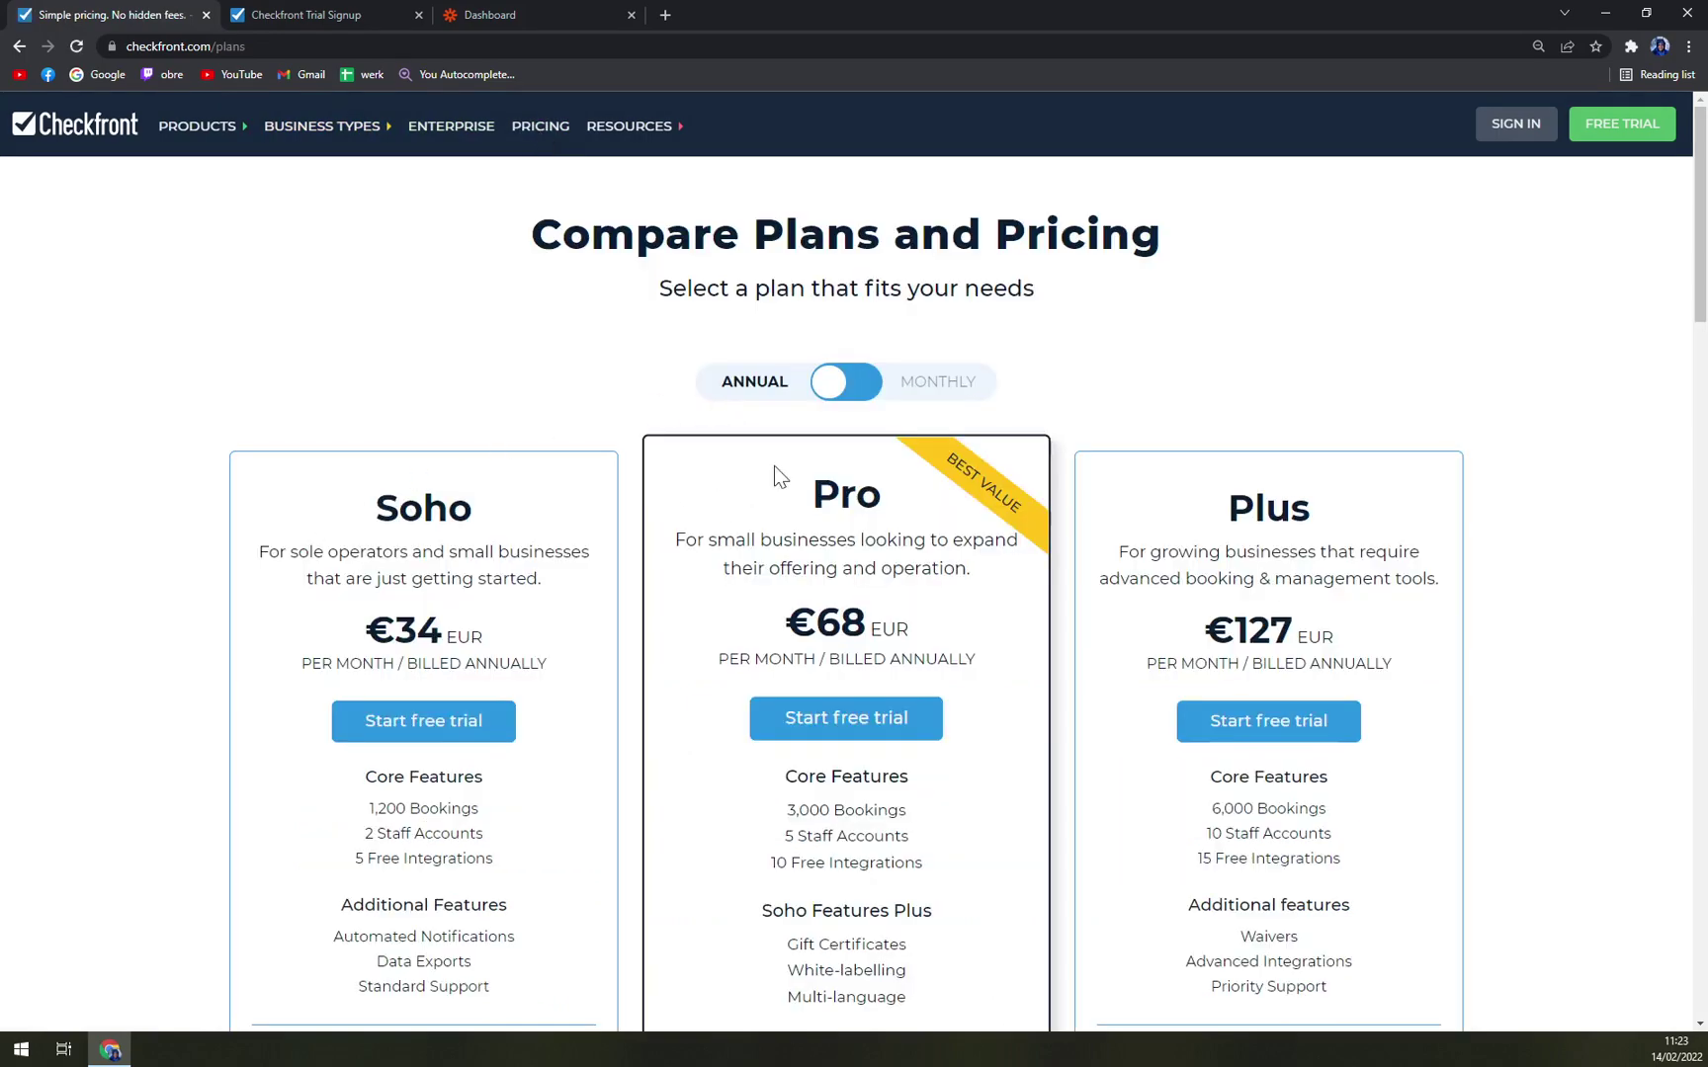
Toggle the plans between monthly and annual billing to compare prices.
left_click(848, 395)
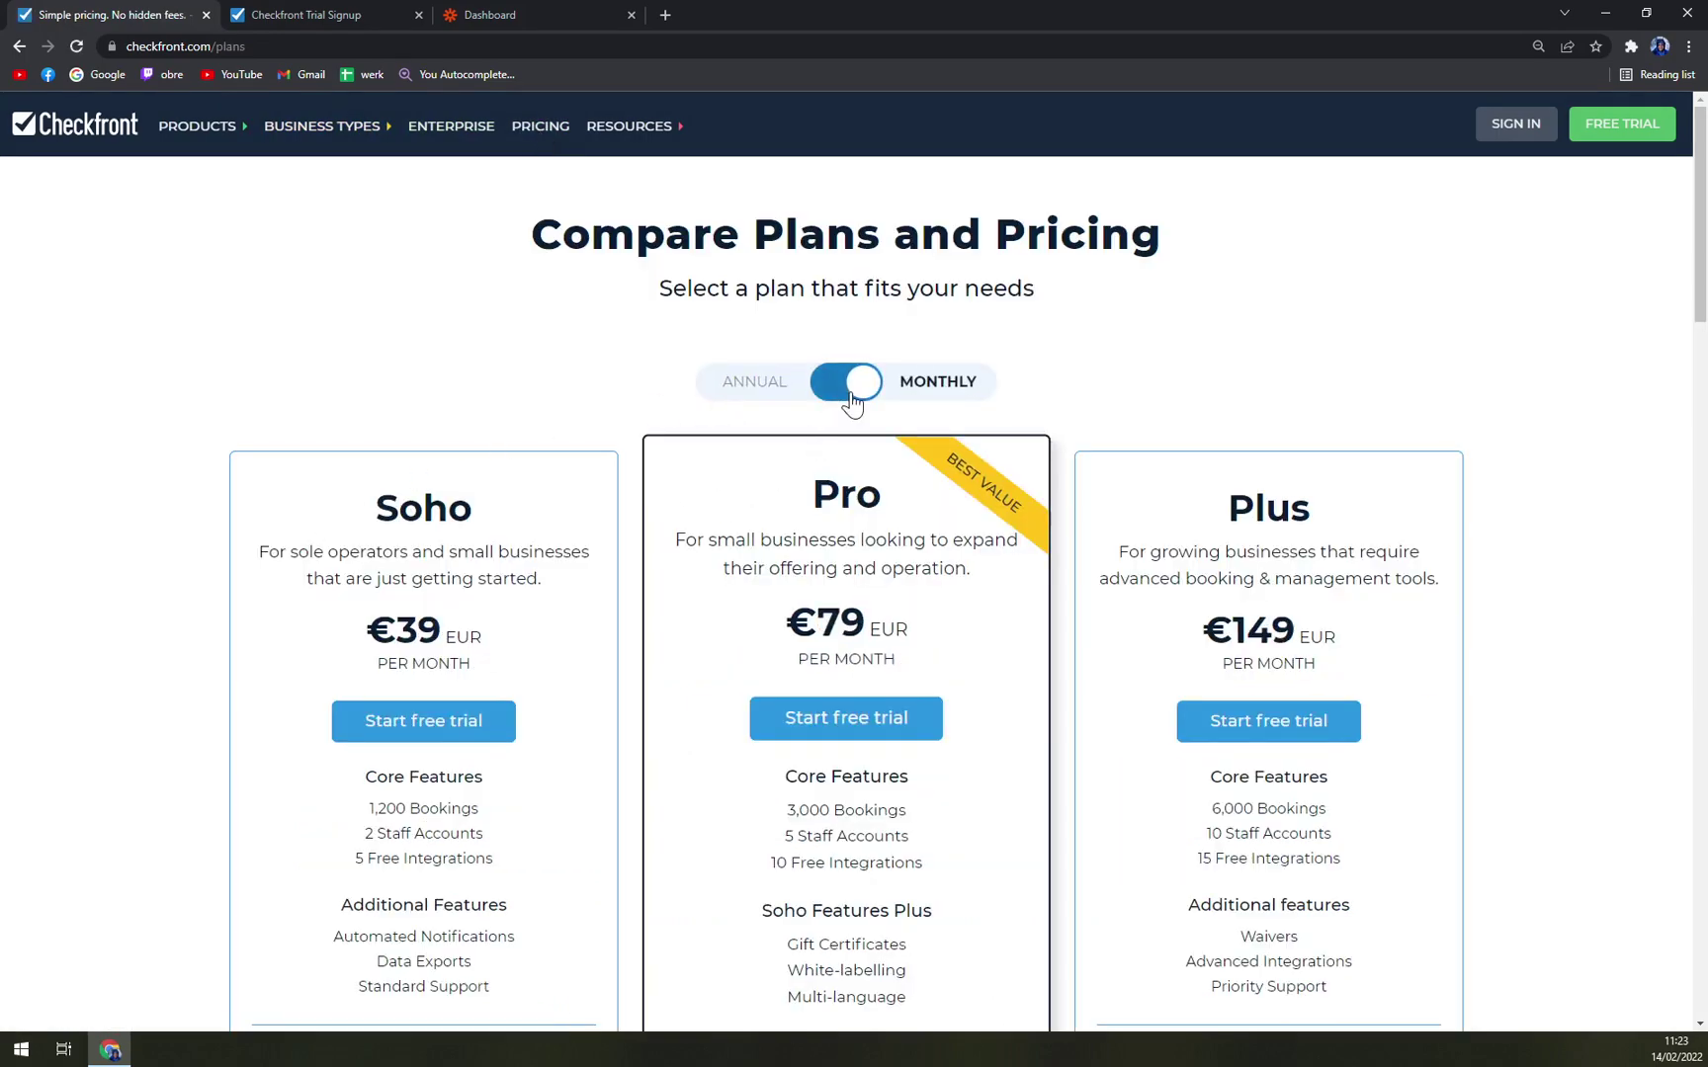
left_click(851, 401)
left_click(849, 400)
left_click(847, 401)
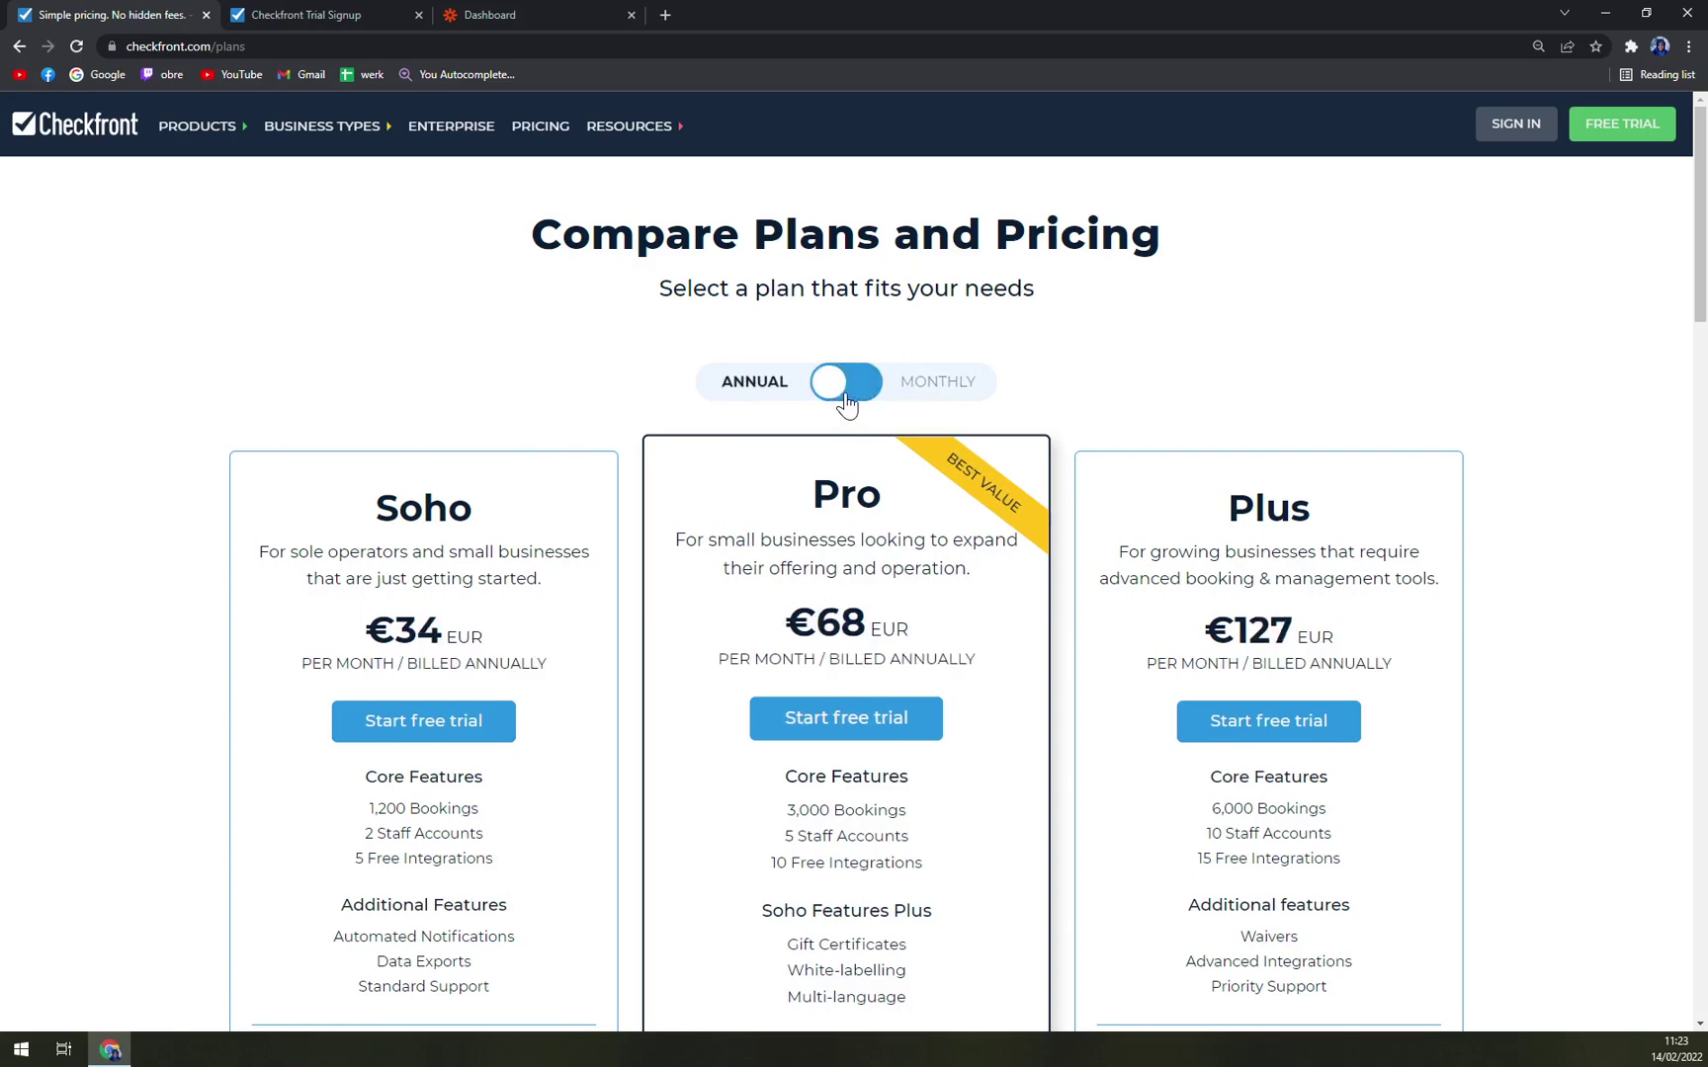
scroll(708, 653, "down", 1)
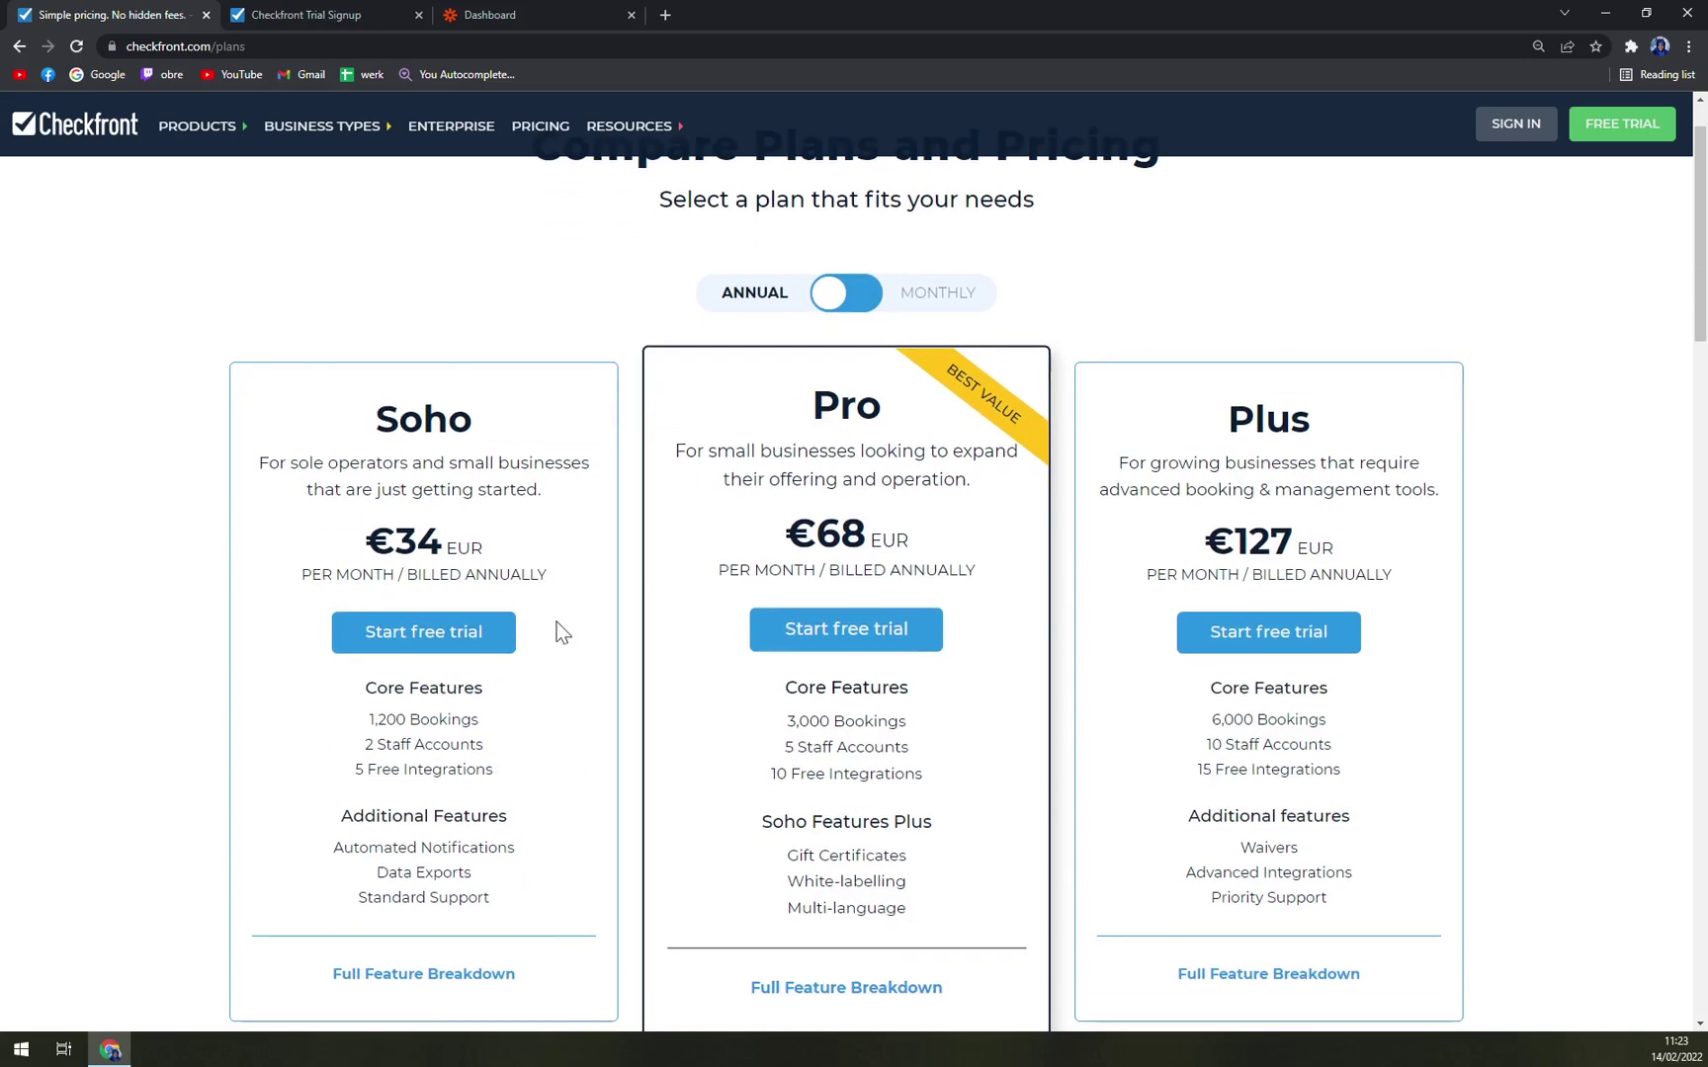
scroll(560, 627, "down", 5)
scroll(573, 597, "up", 5)
scroll(534, 563, "down", 1)
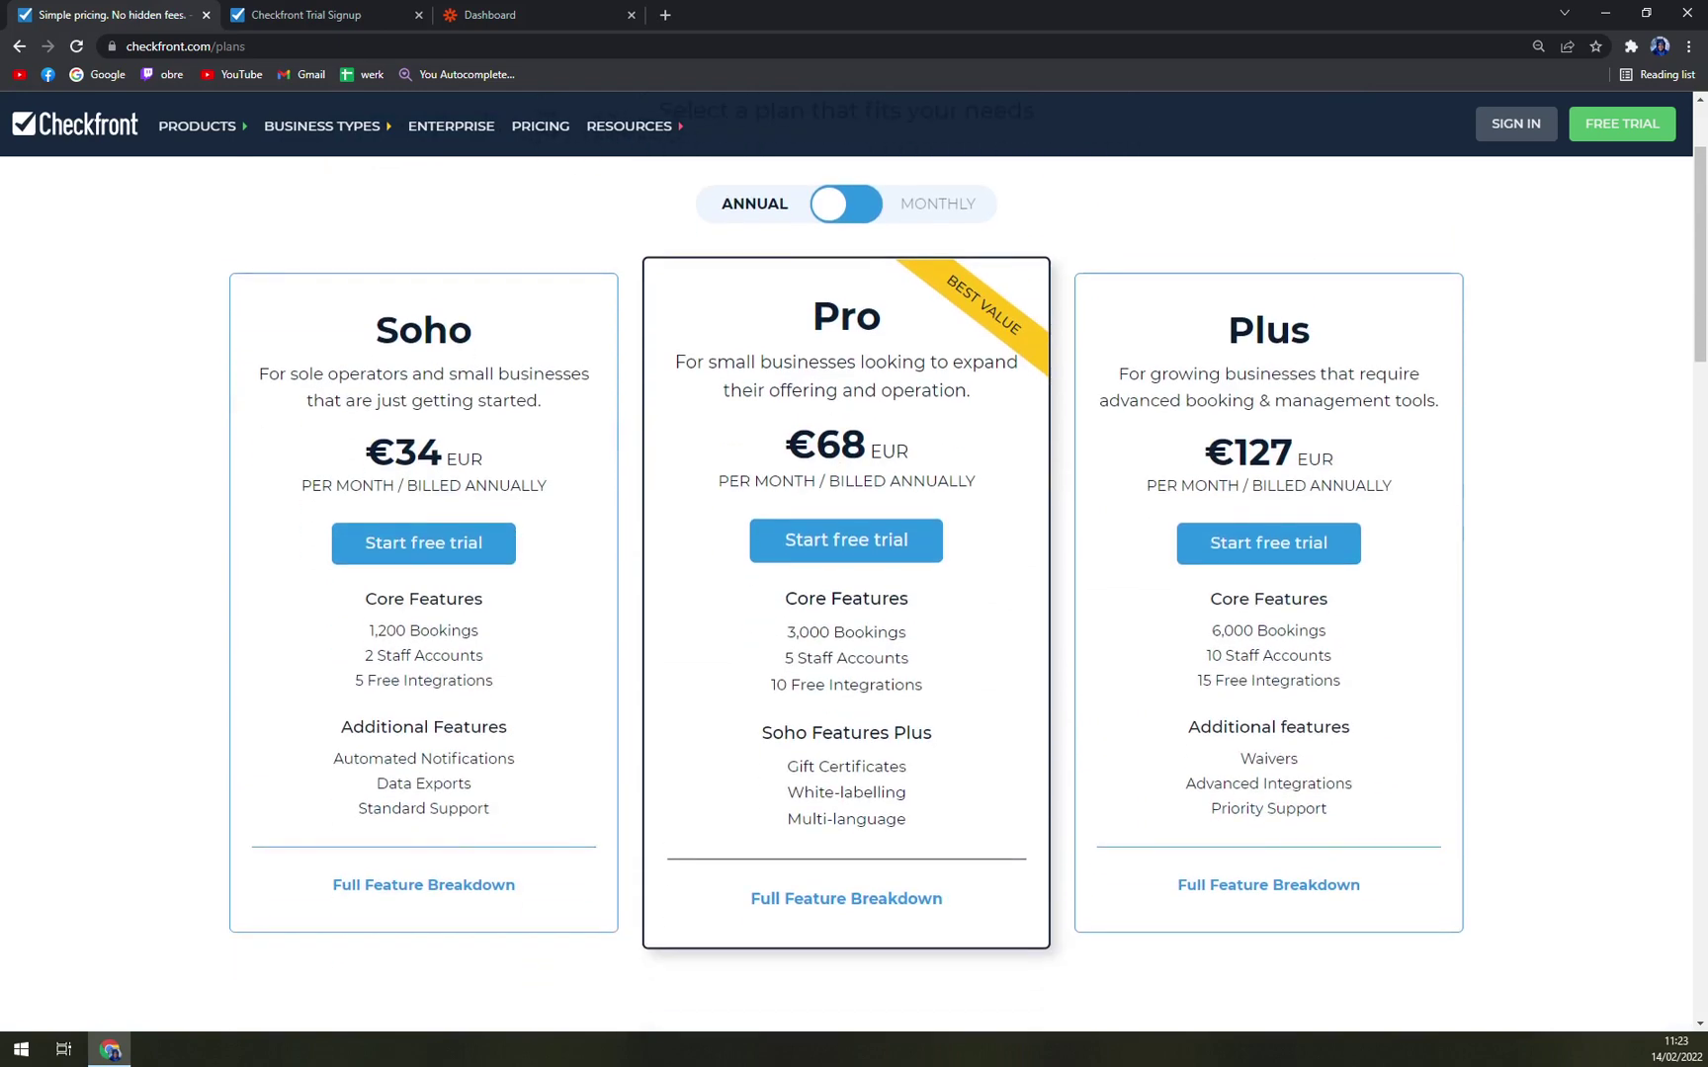
Highlight the Soho plan's price and billing note and the Pro plan's annual price.
left_click_drag(395, 453, 477, 450)
left_click(477, 450)
left_click_drag(276, 489, 561, 499)
left_click(560, 499)
left_click_drag(783, 443, 1349, 458)
left_click(1201, 312)
Switch the plans to monthly billing and highlight the Plus plan's €149 price.
left_click(836, 210)
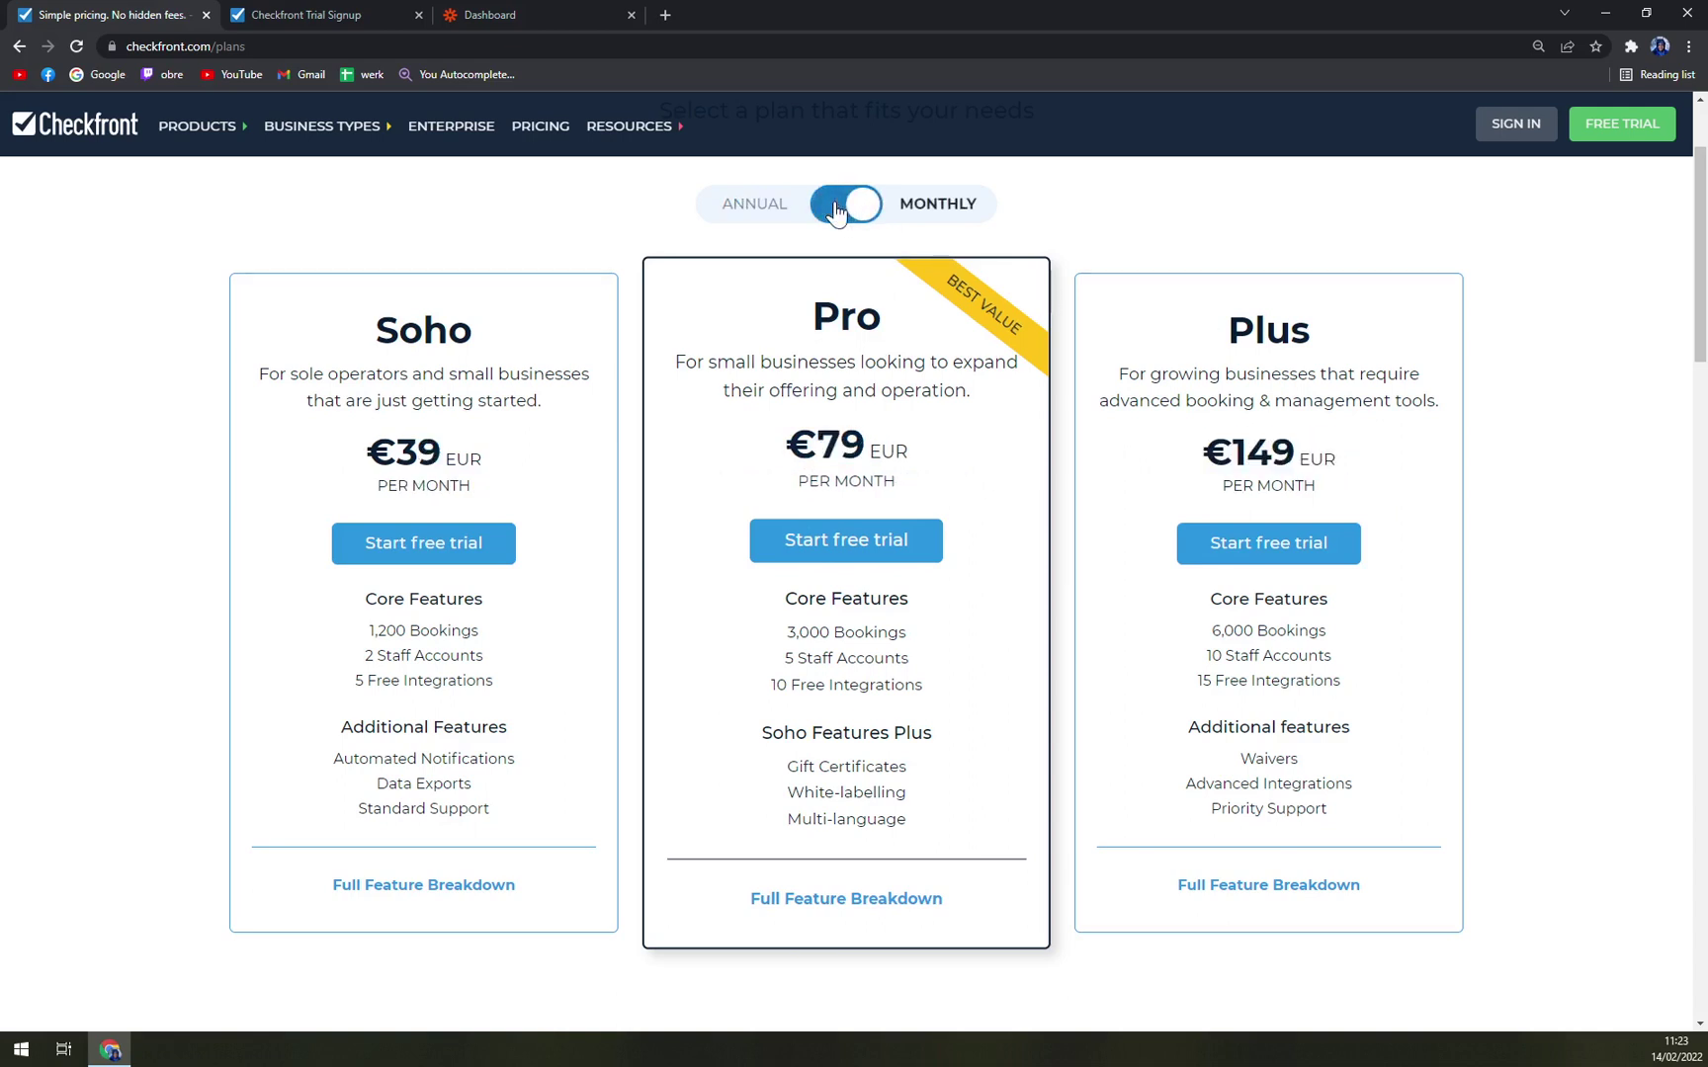
left_click(840, 208)
left_click(934, 215)
left_click_drag(1200, 450, 1348, 449)
left_click(1399, 446)
scroll(1087, 415, "up", 2)
Enter the first name, last name, business e-mail and a password in the trial sign-up form.
left_click(315, 14)
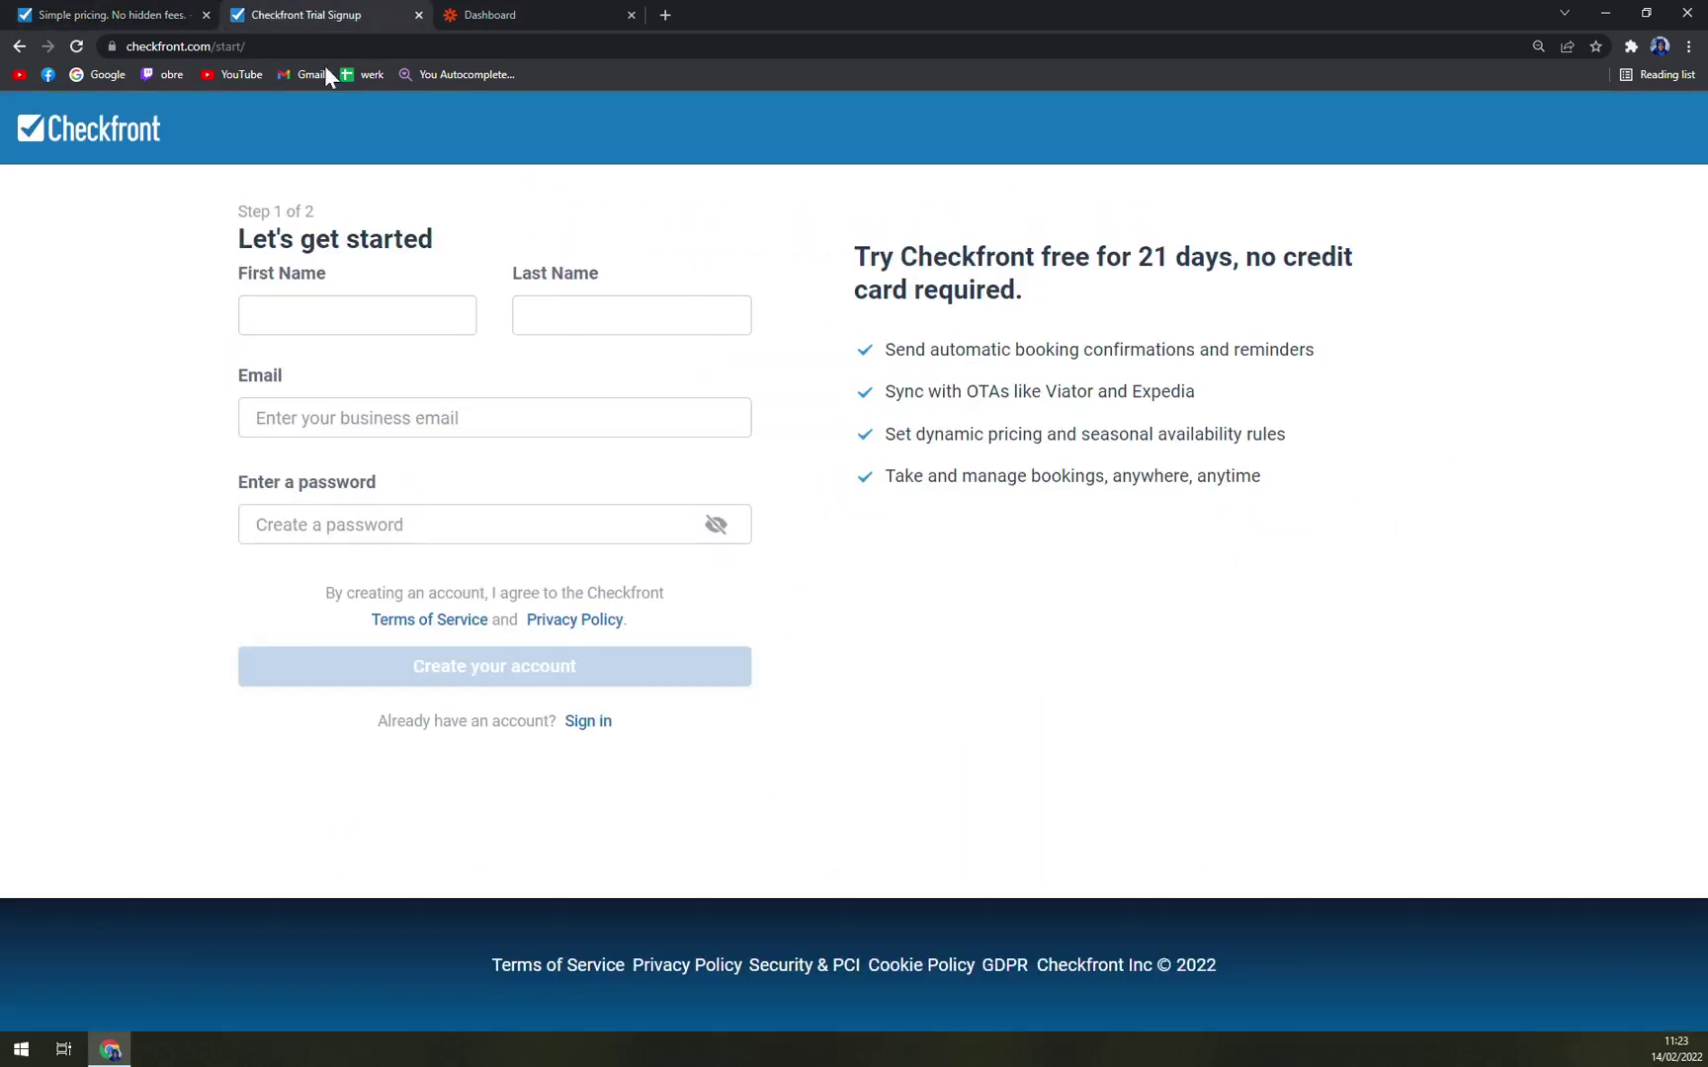
left_click(352, 314)
key("Tab")
key("Tab")
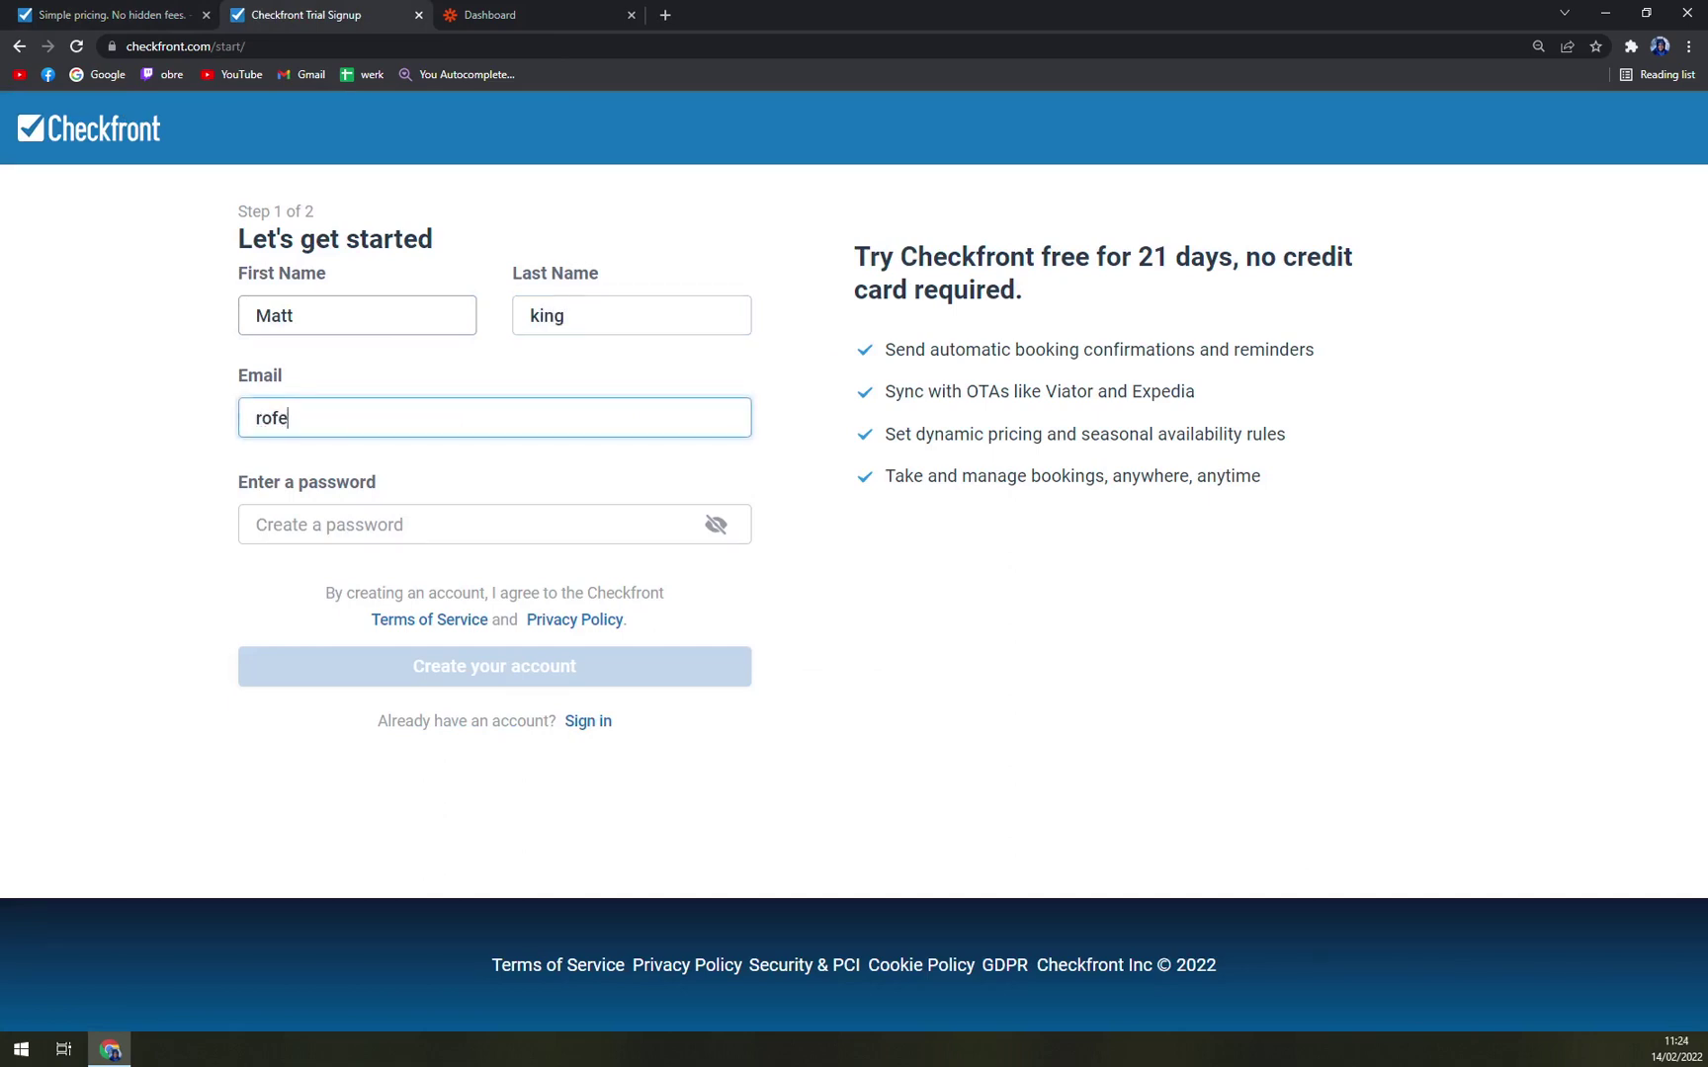
key("Tab")
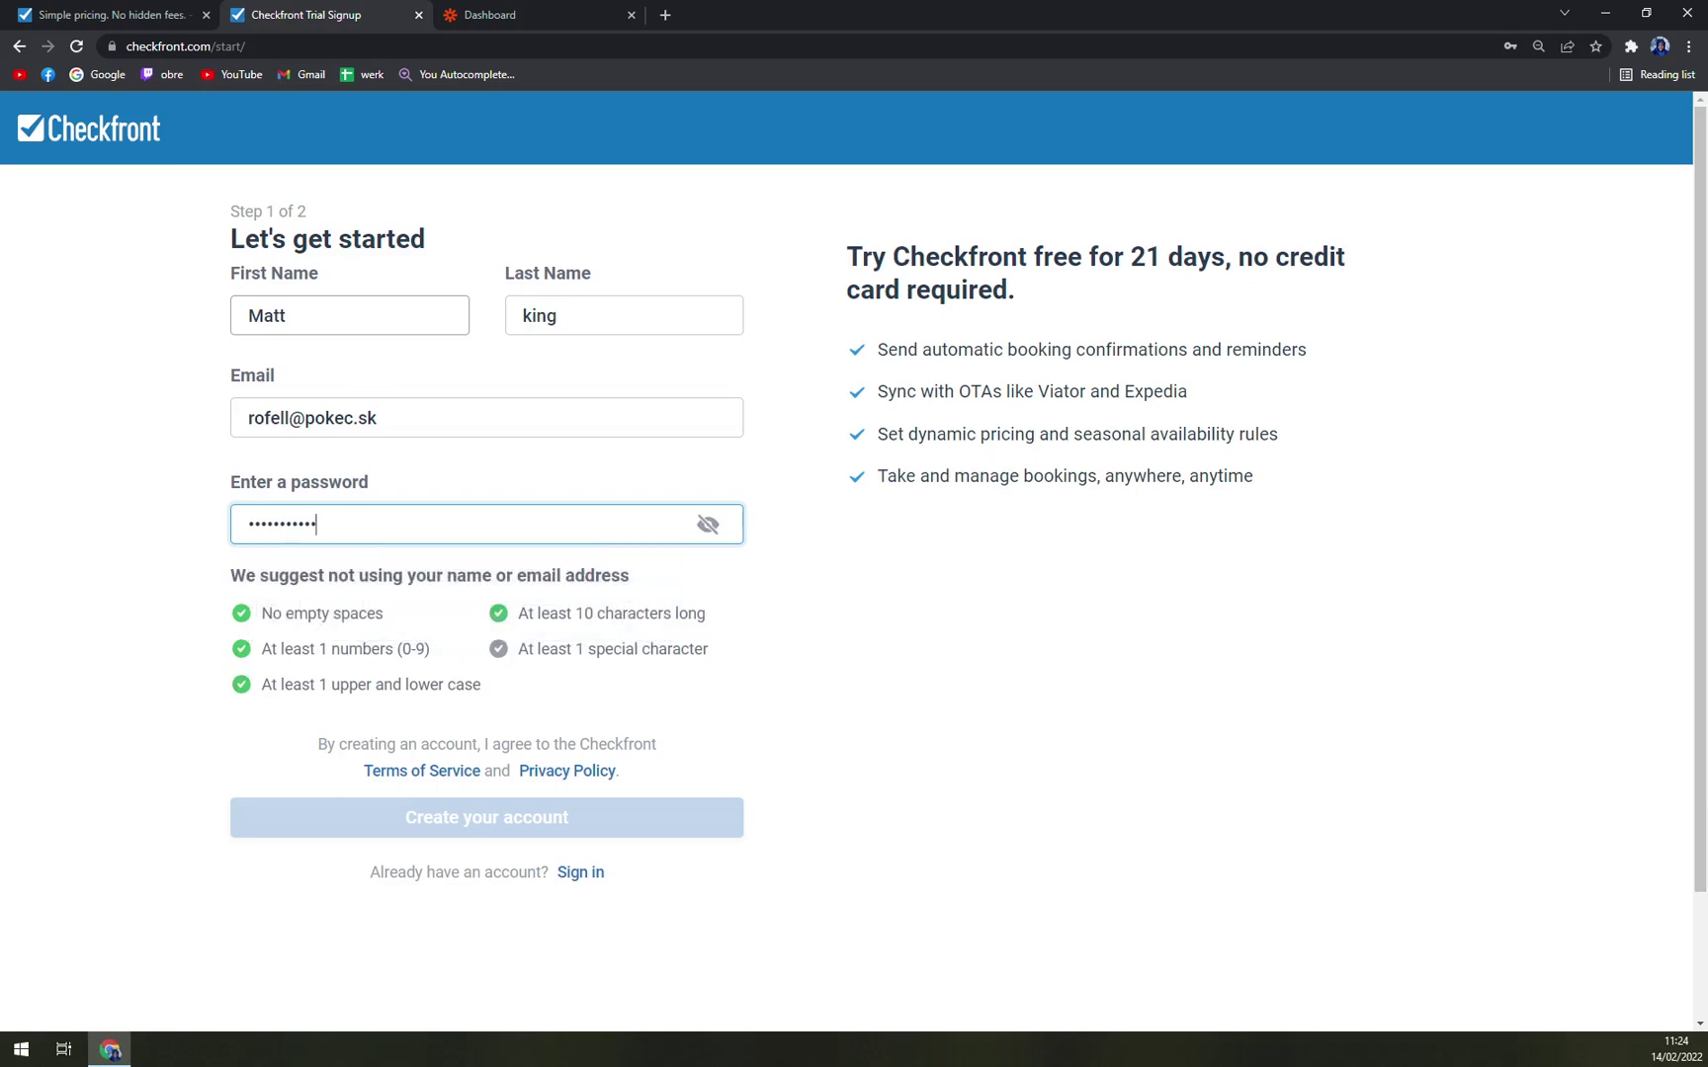
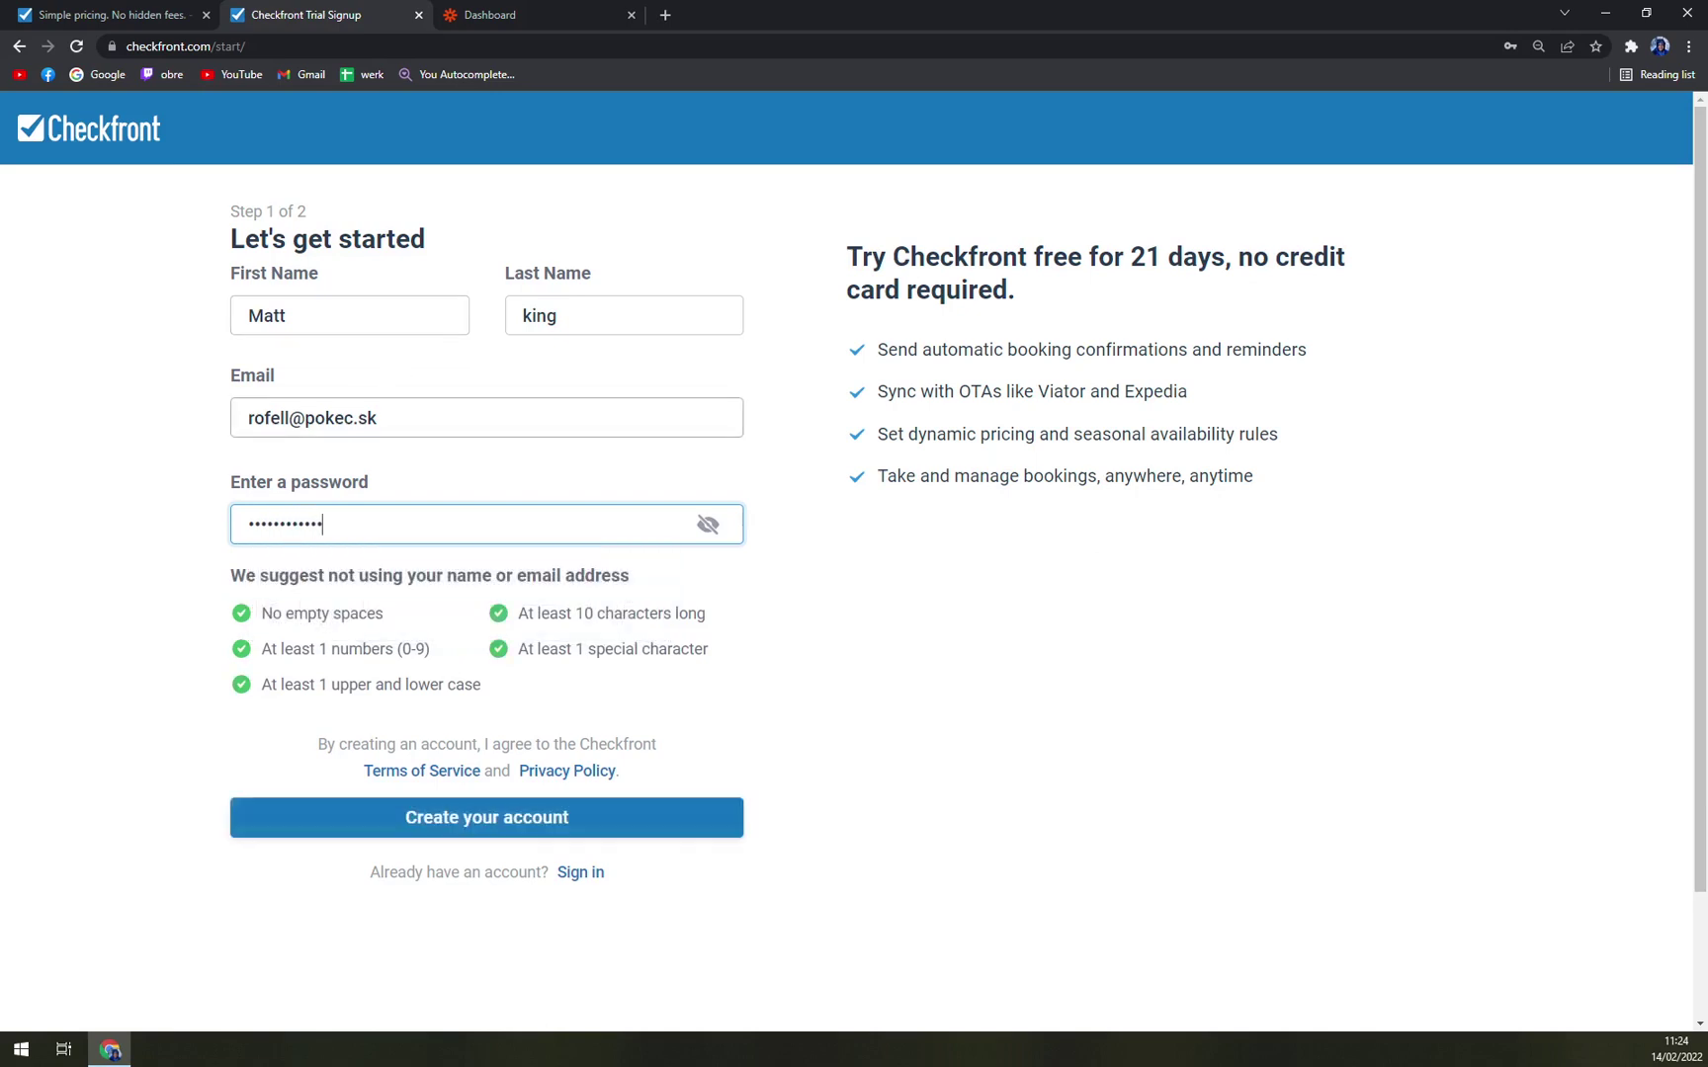
Create the account, decline saving the password, and answer that there is no website.
left_click(549, 826)
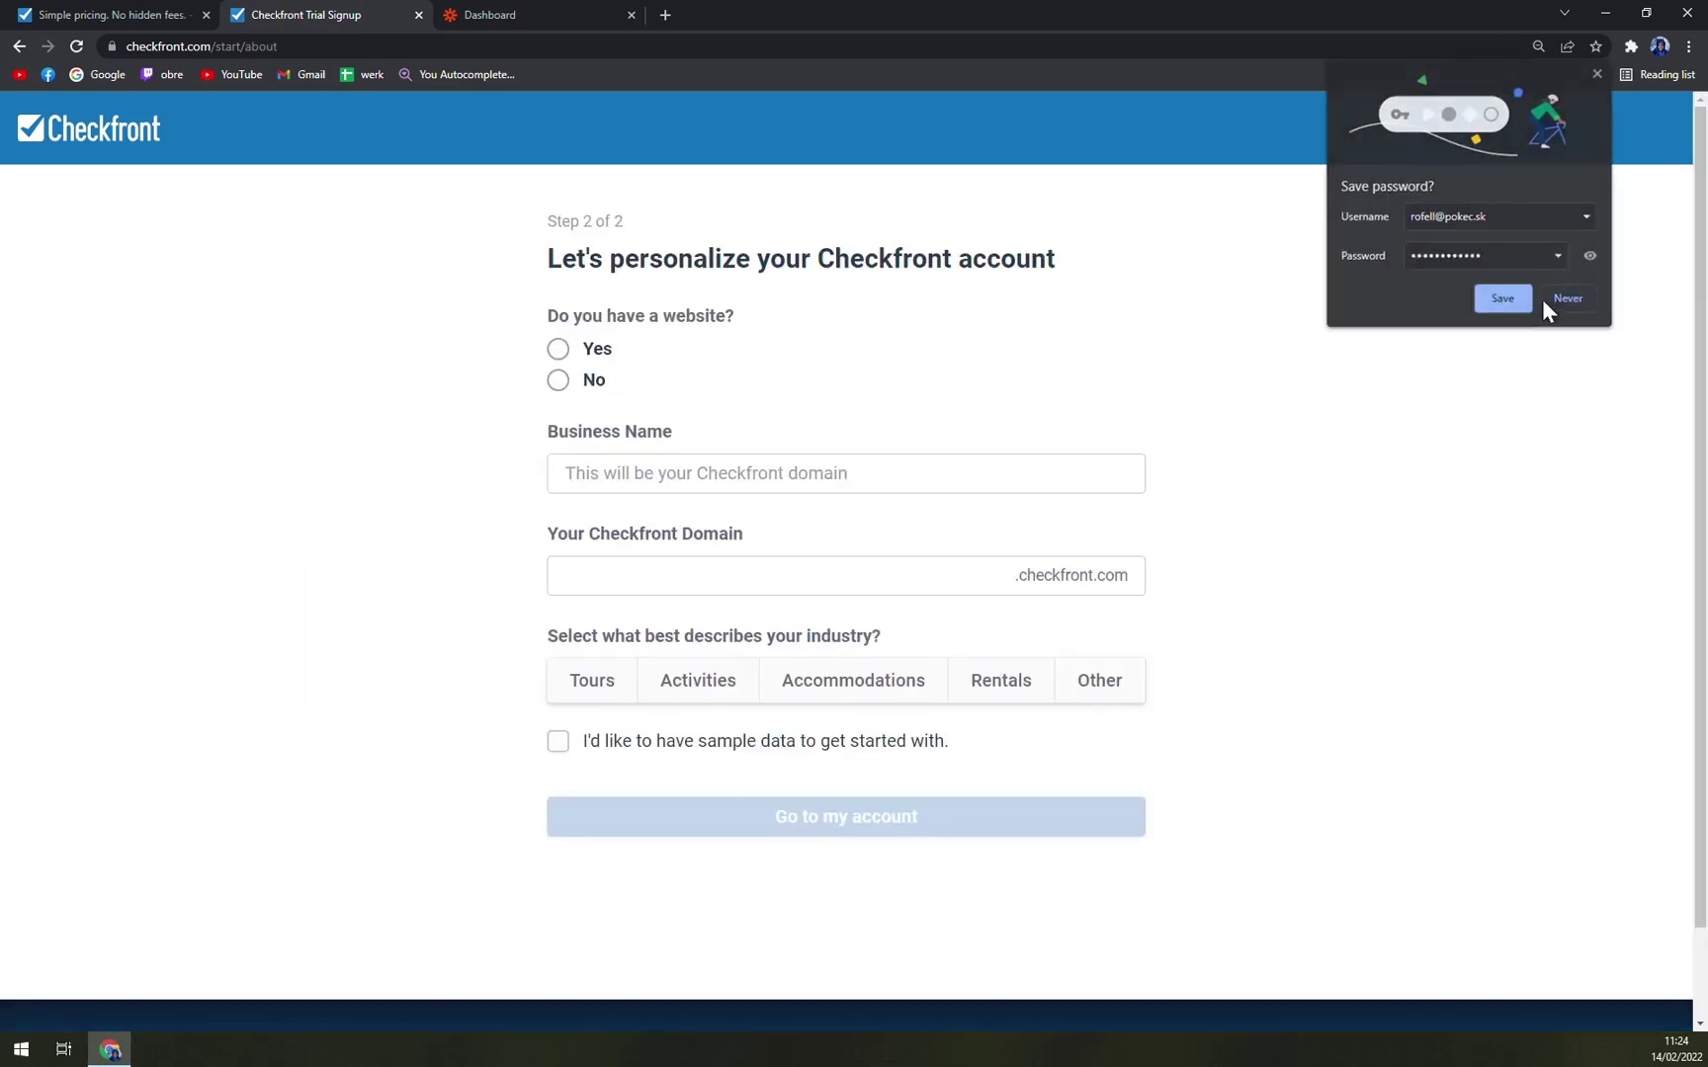
left_click(1542, 299)
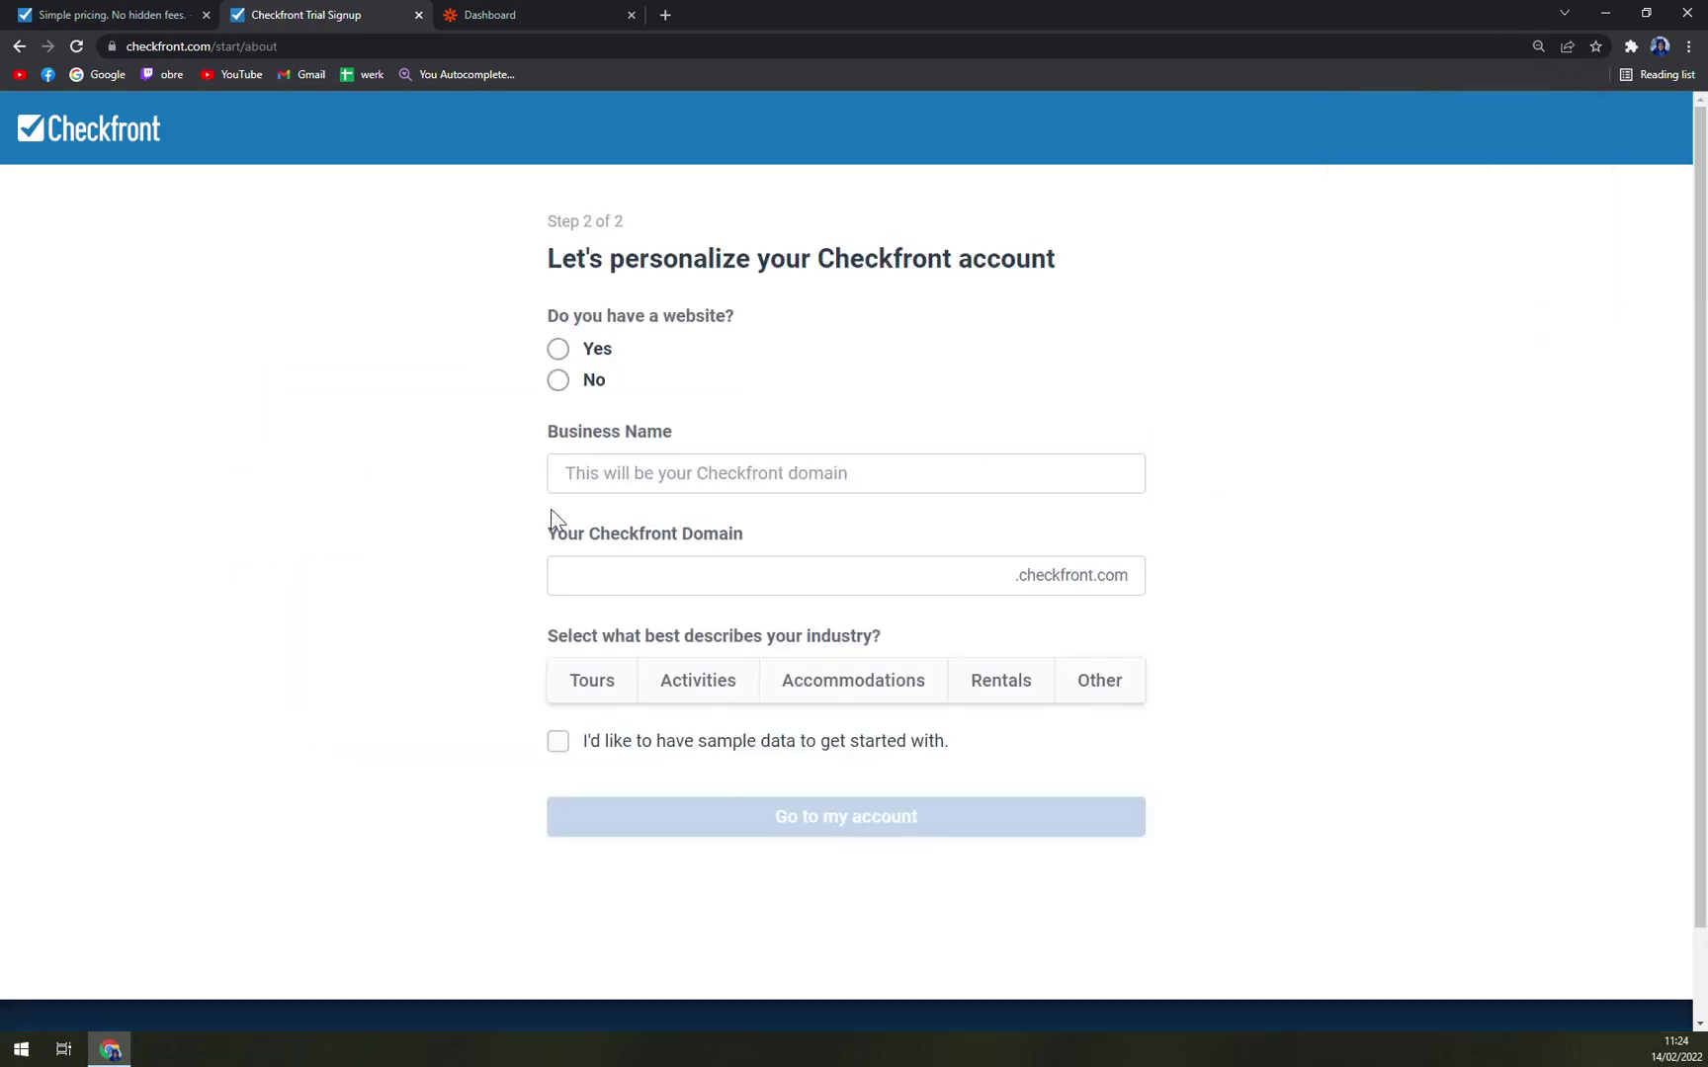
left_click(590, 383)
Enter the business name, request sample data, choose the Activities industry, and go to the account.
left_click(702, 477)
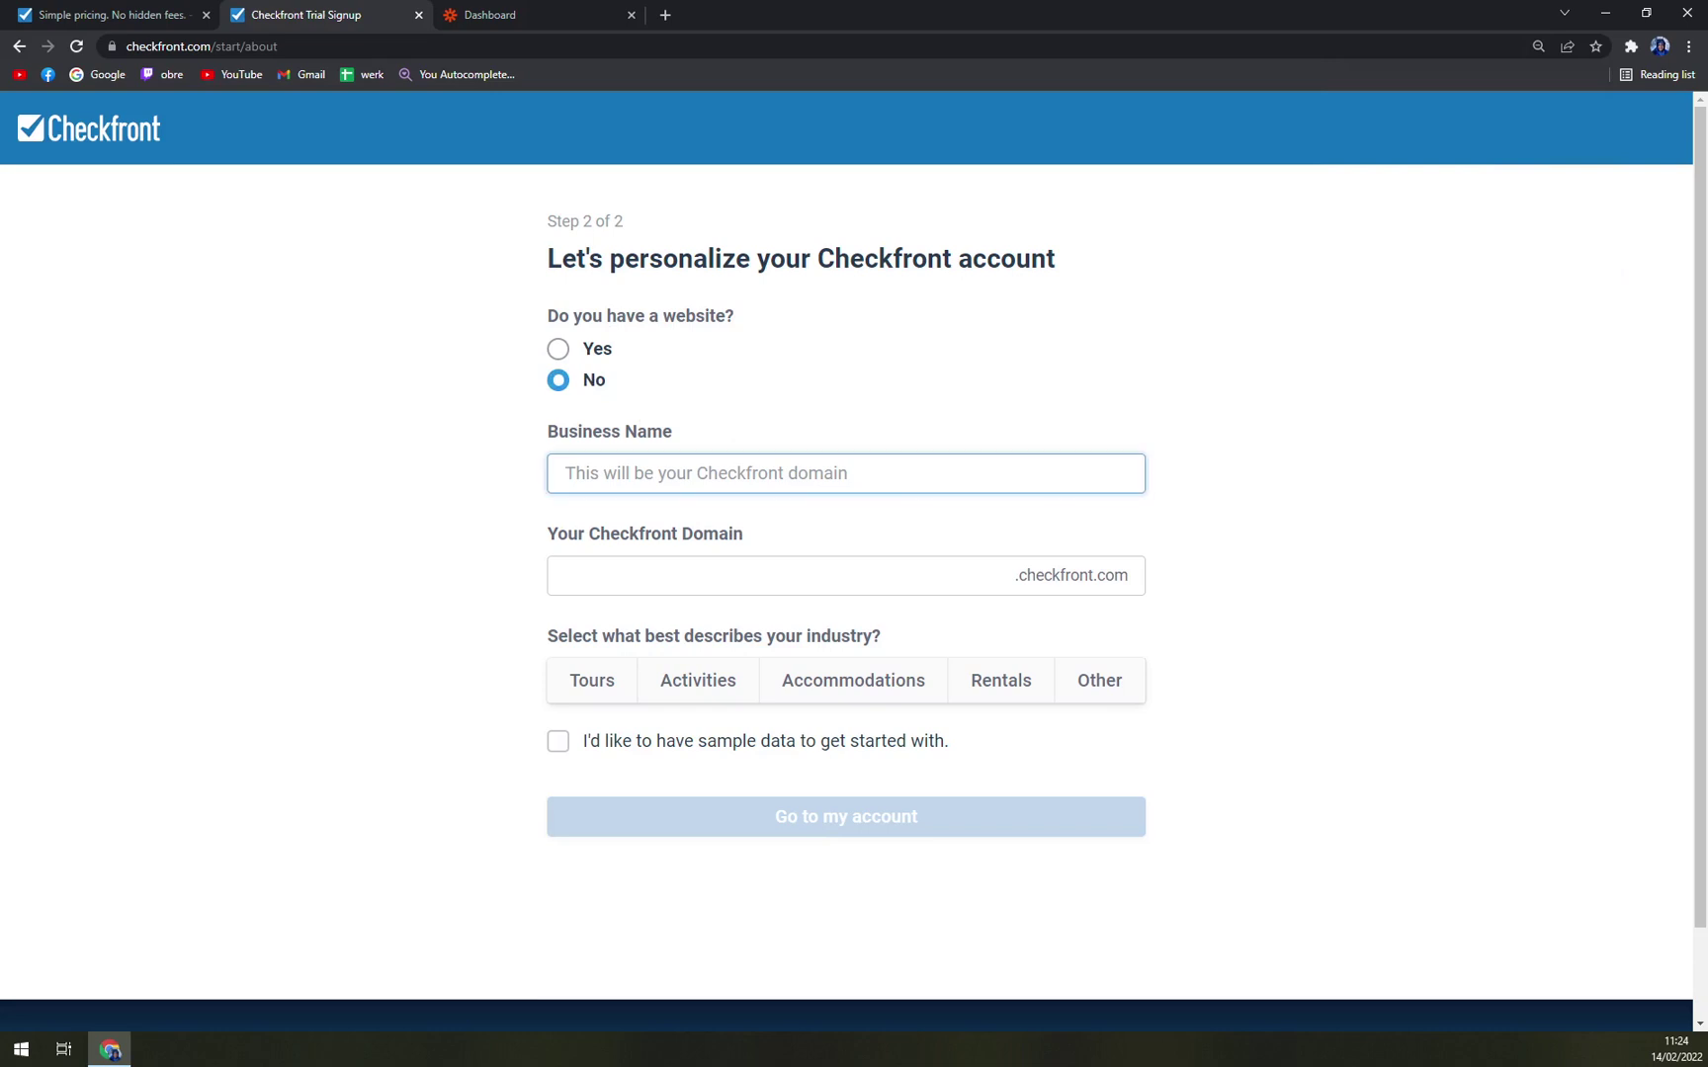
type("MK")
type("in")
type("f")
key("BackSpace")
key("BackSpace")
type("f")
type("gTravels")
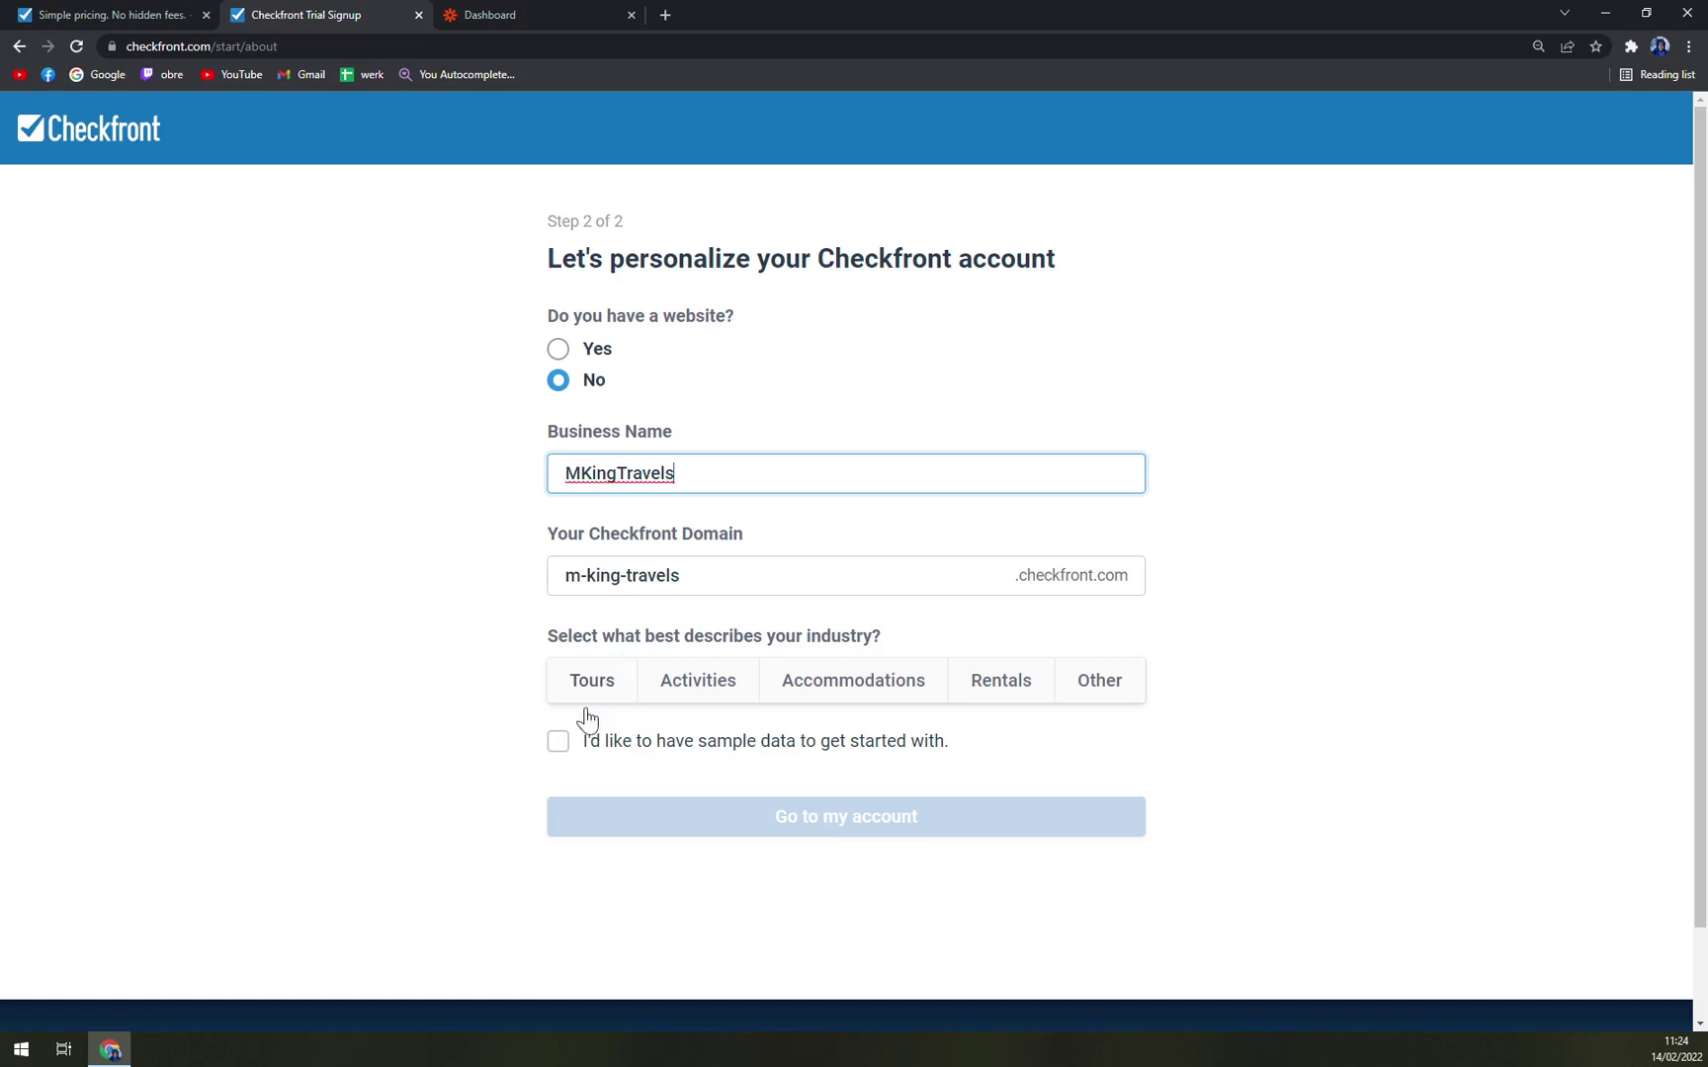
left_click(929, 741)
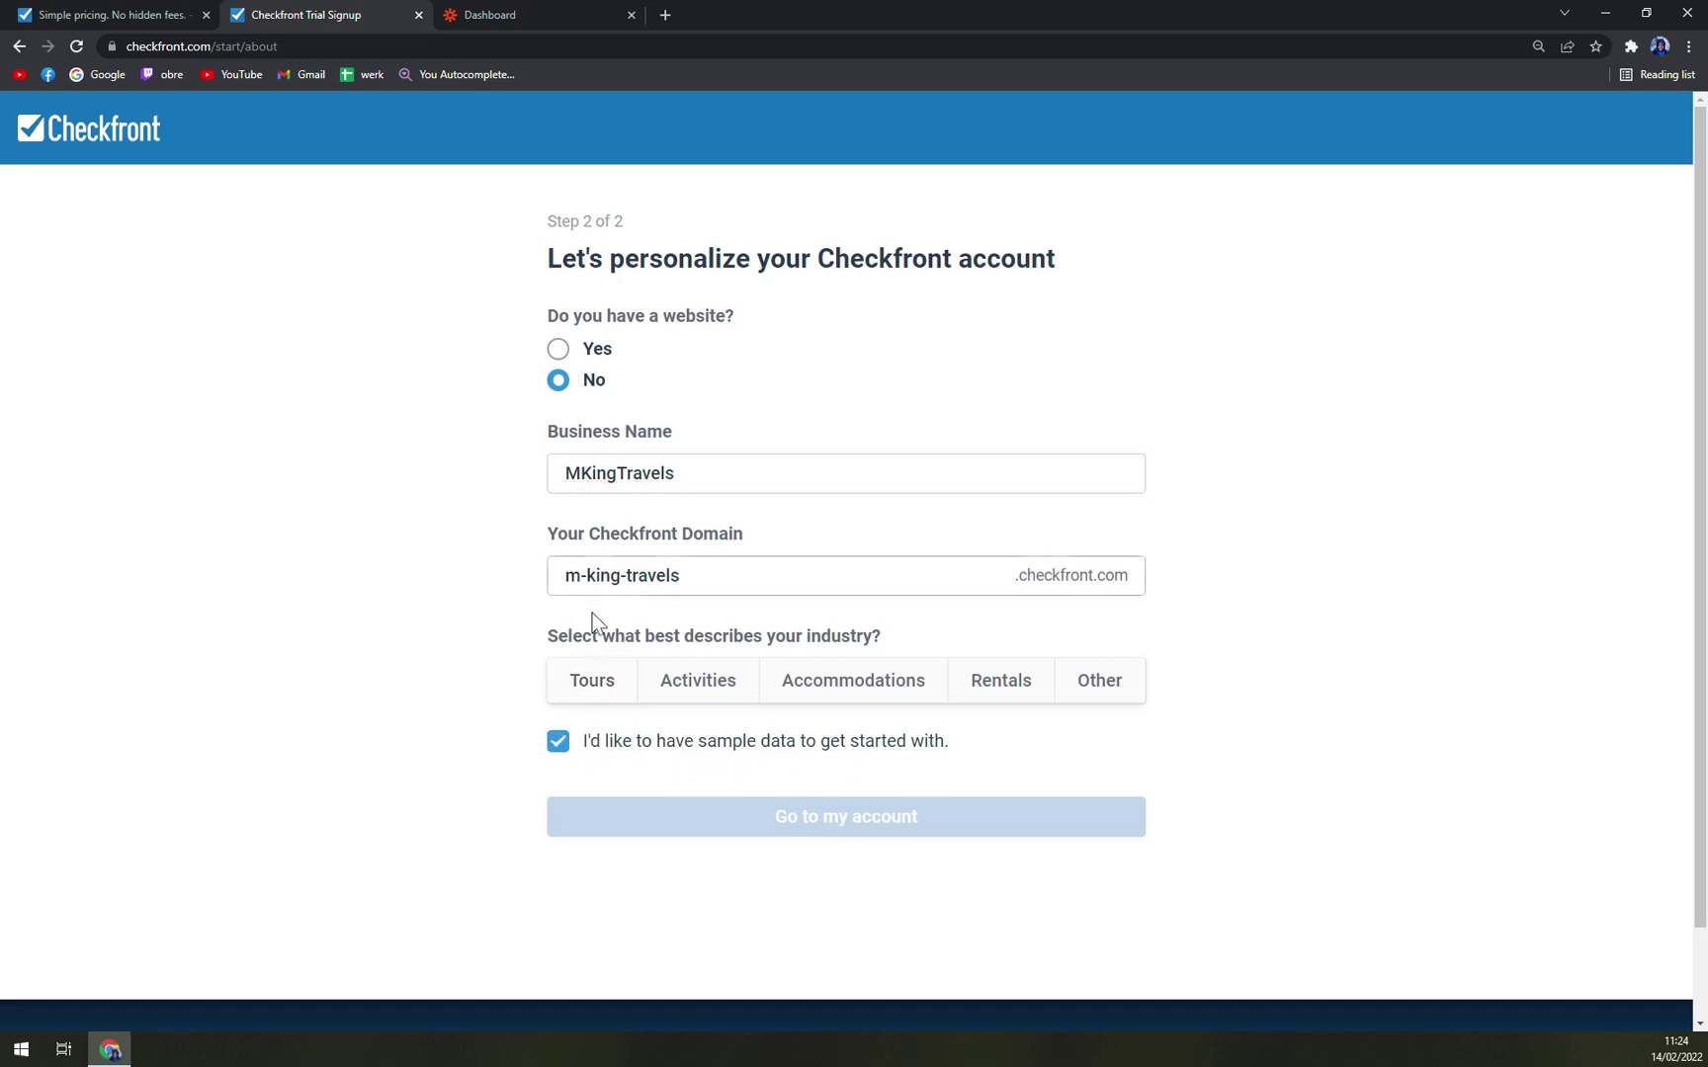
left_click(1100, 702)
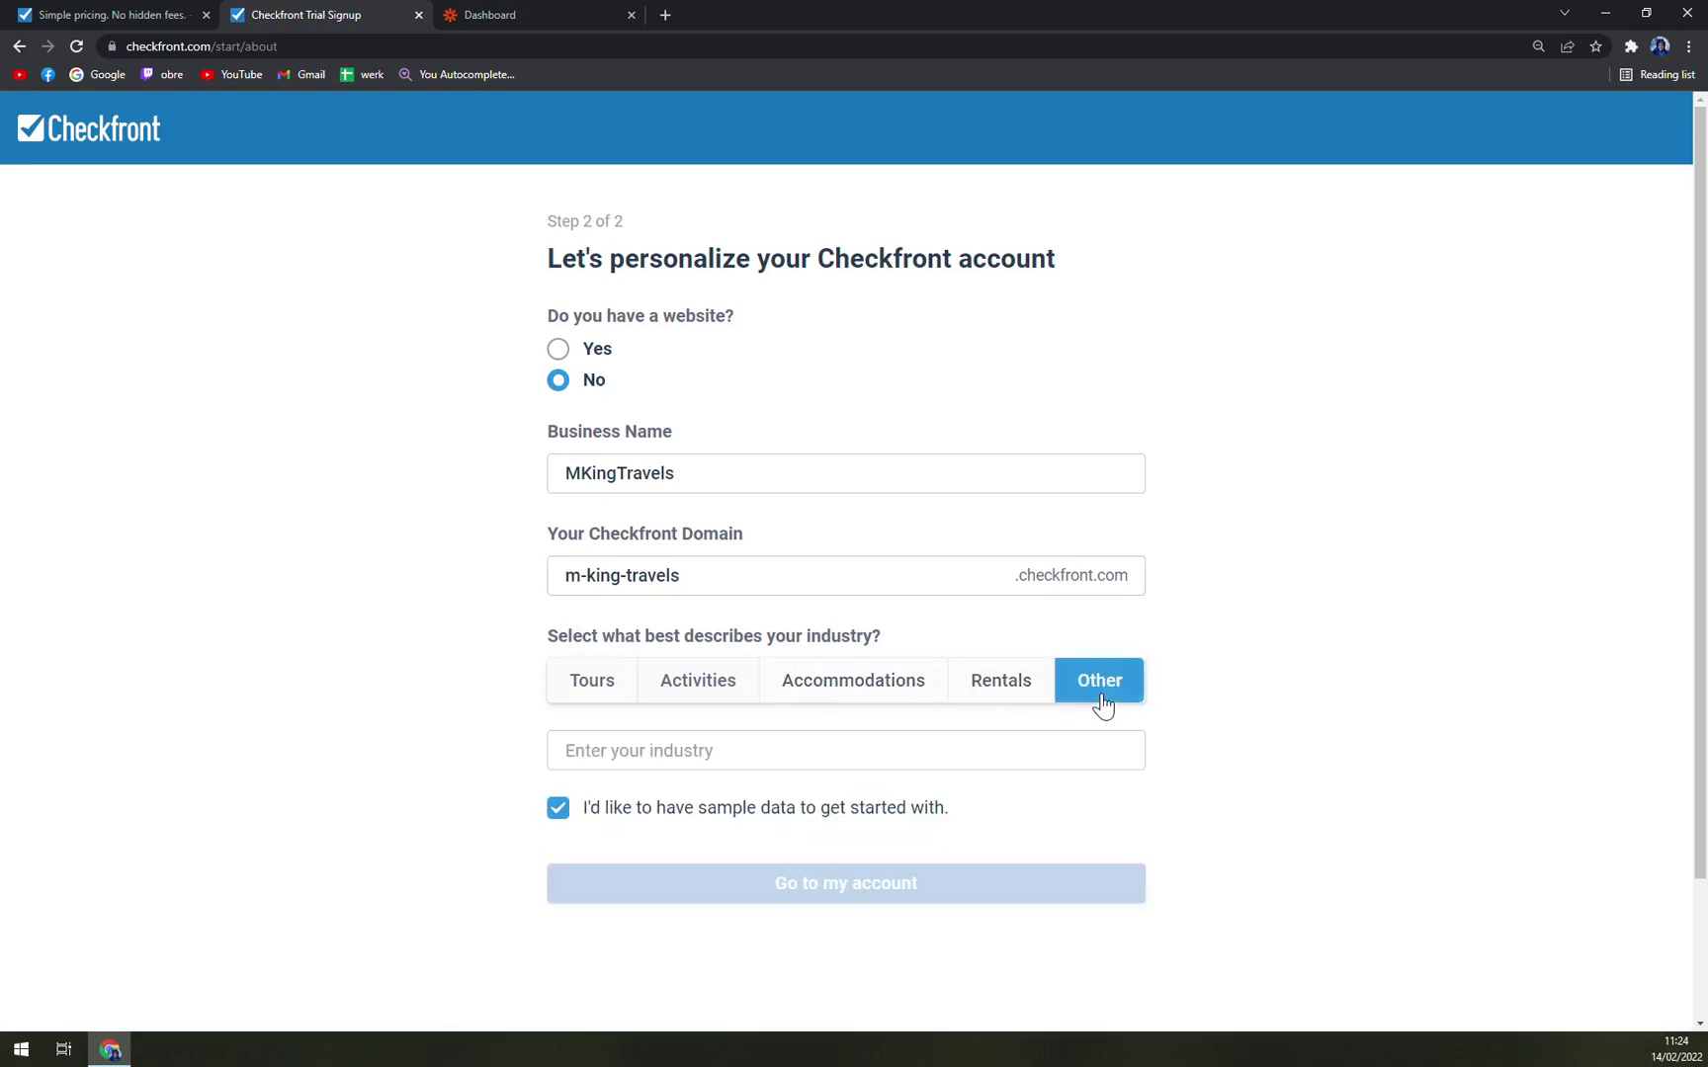
left_click(1045, 697)
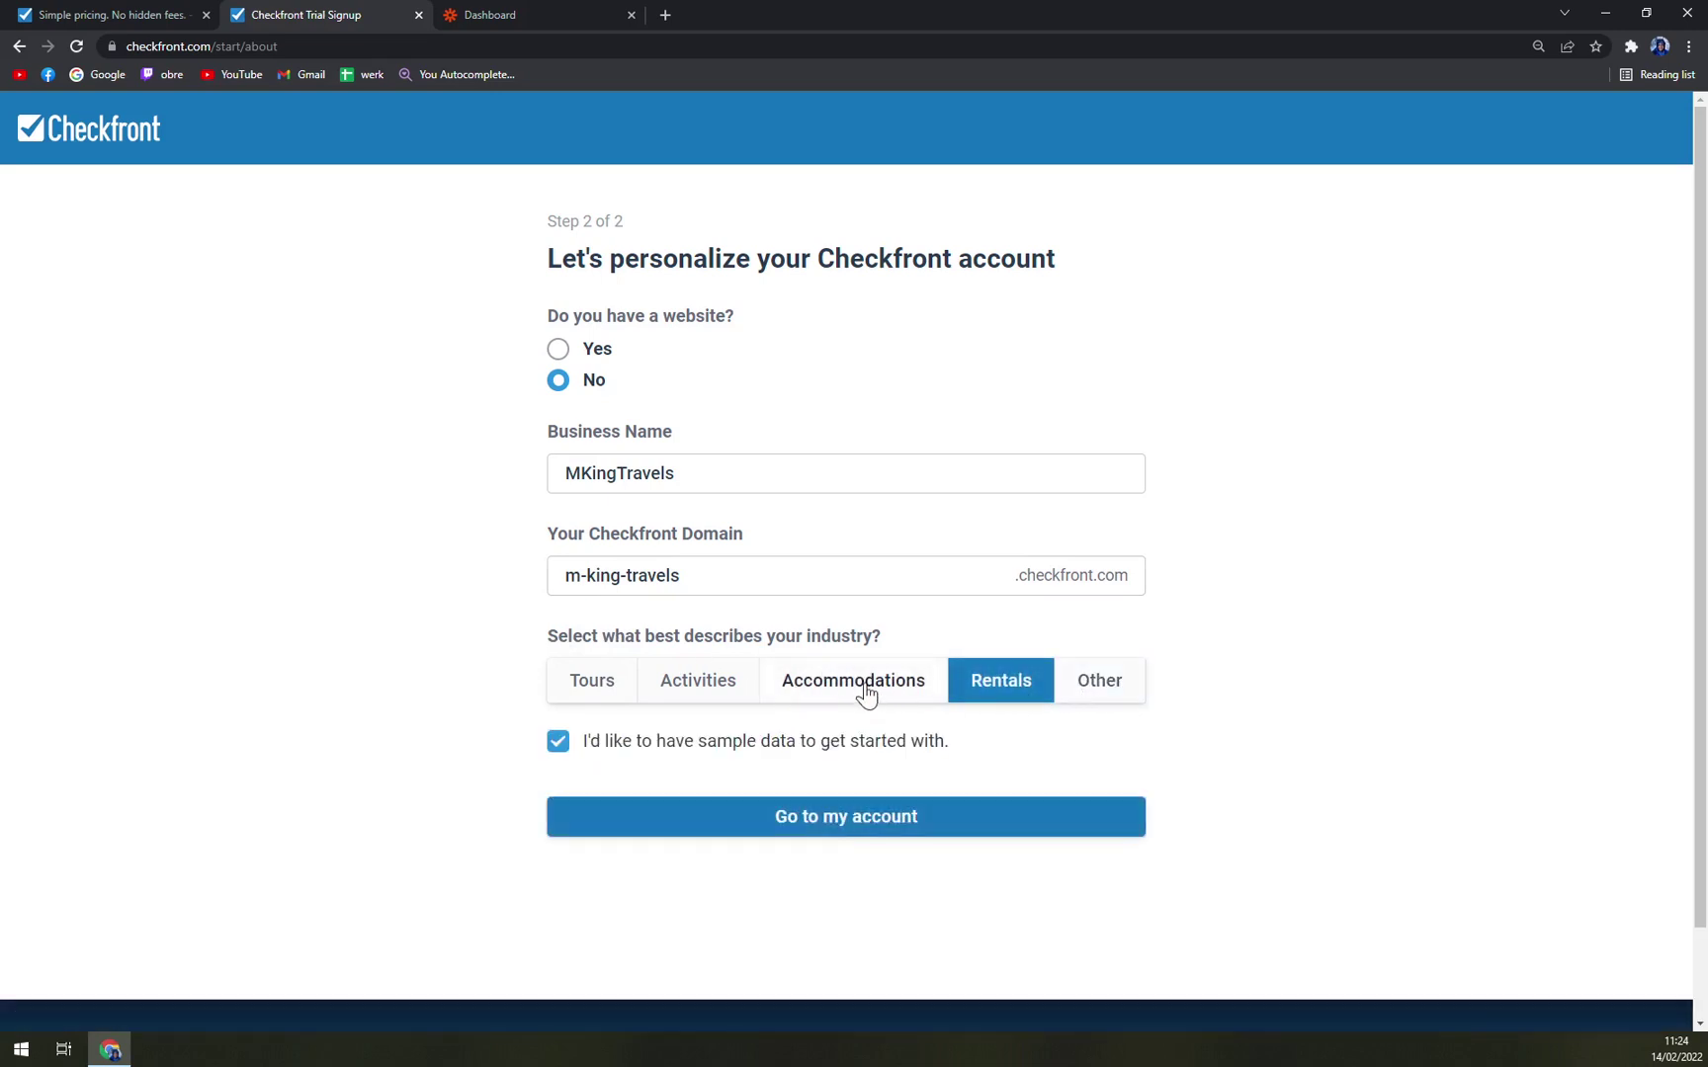
left_click(754, 700)
left_click(810, 800)
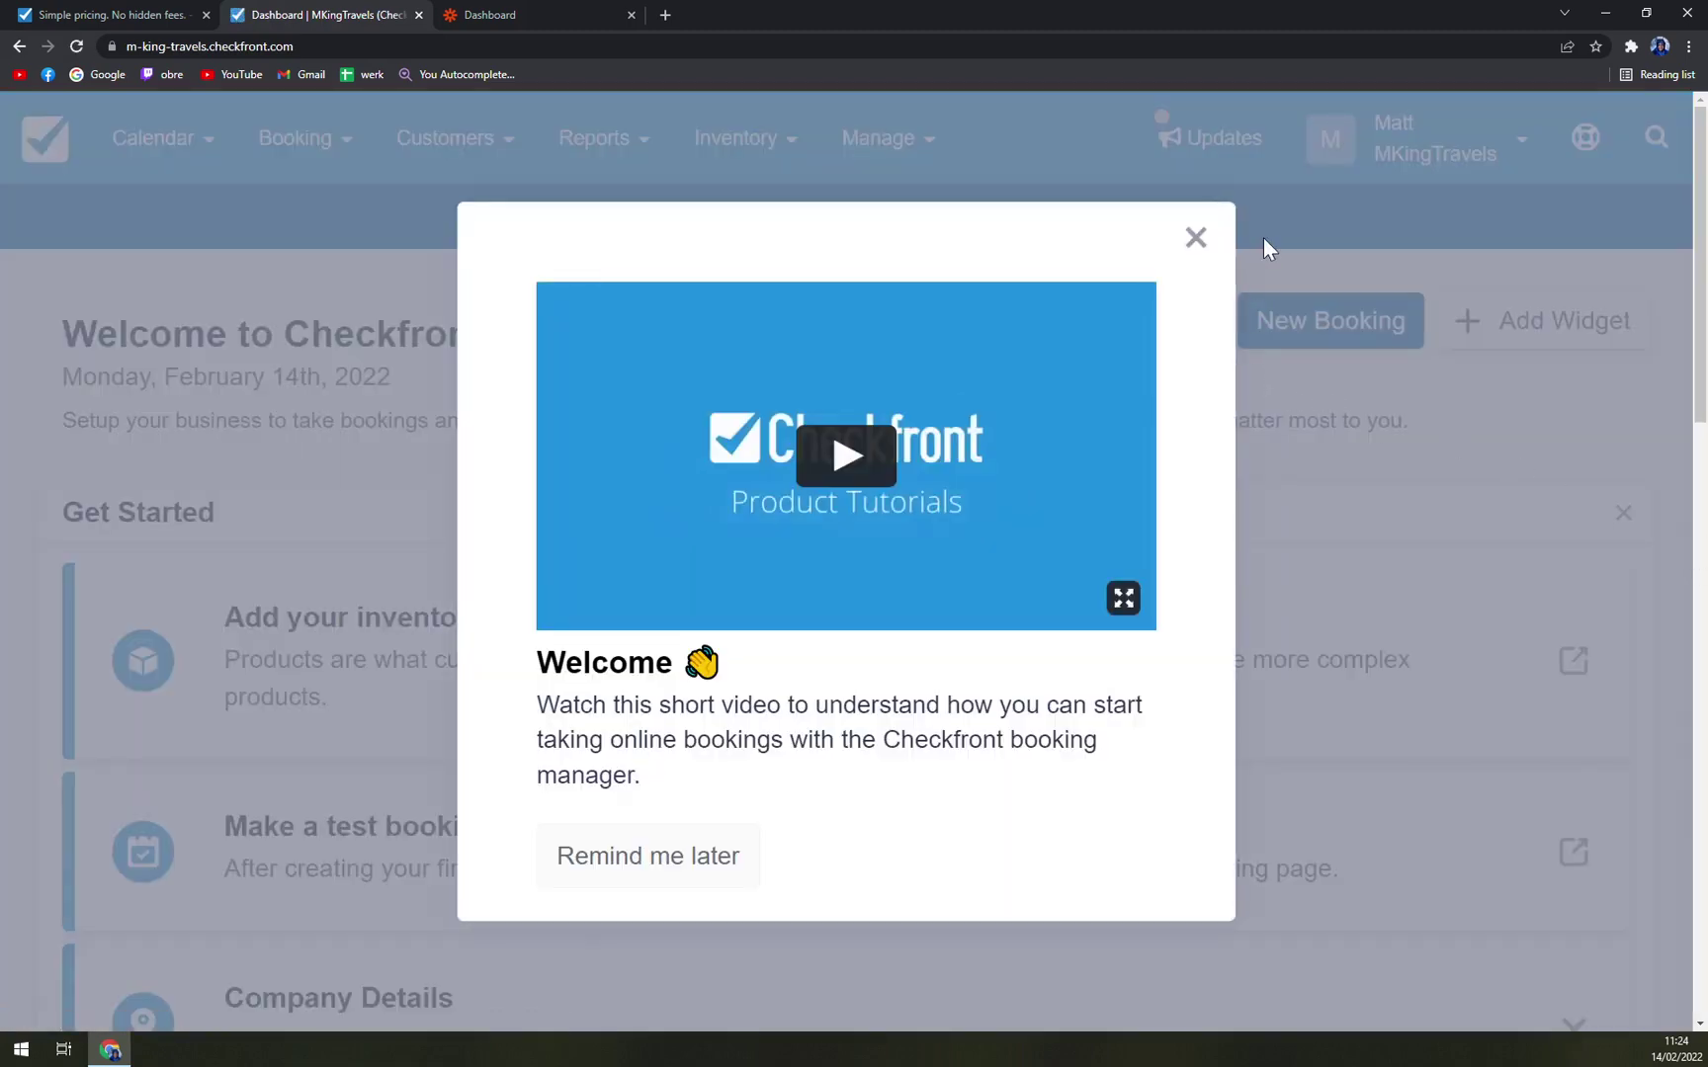
Close the welcome video dialog and zoom the page out to show the Get Started checklist.
left_click(1198, 242)
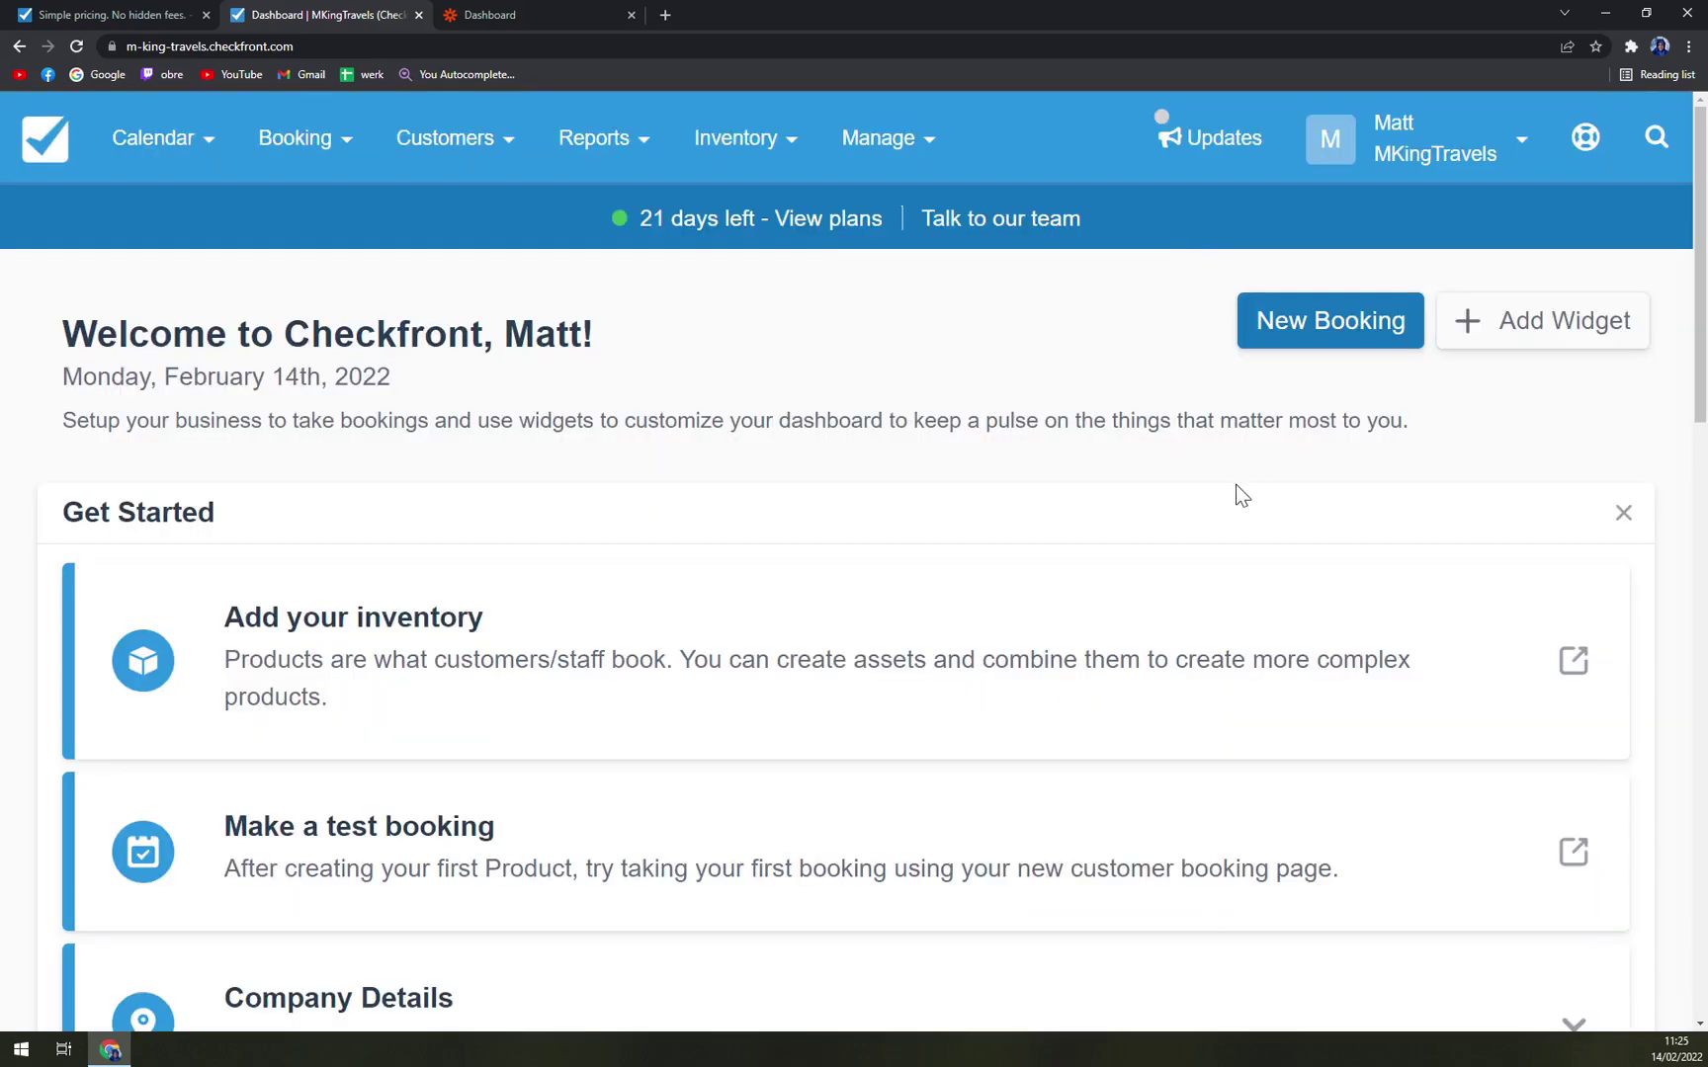
key("ctrl+minus")
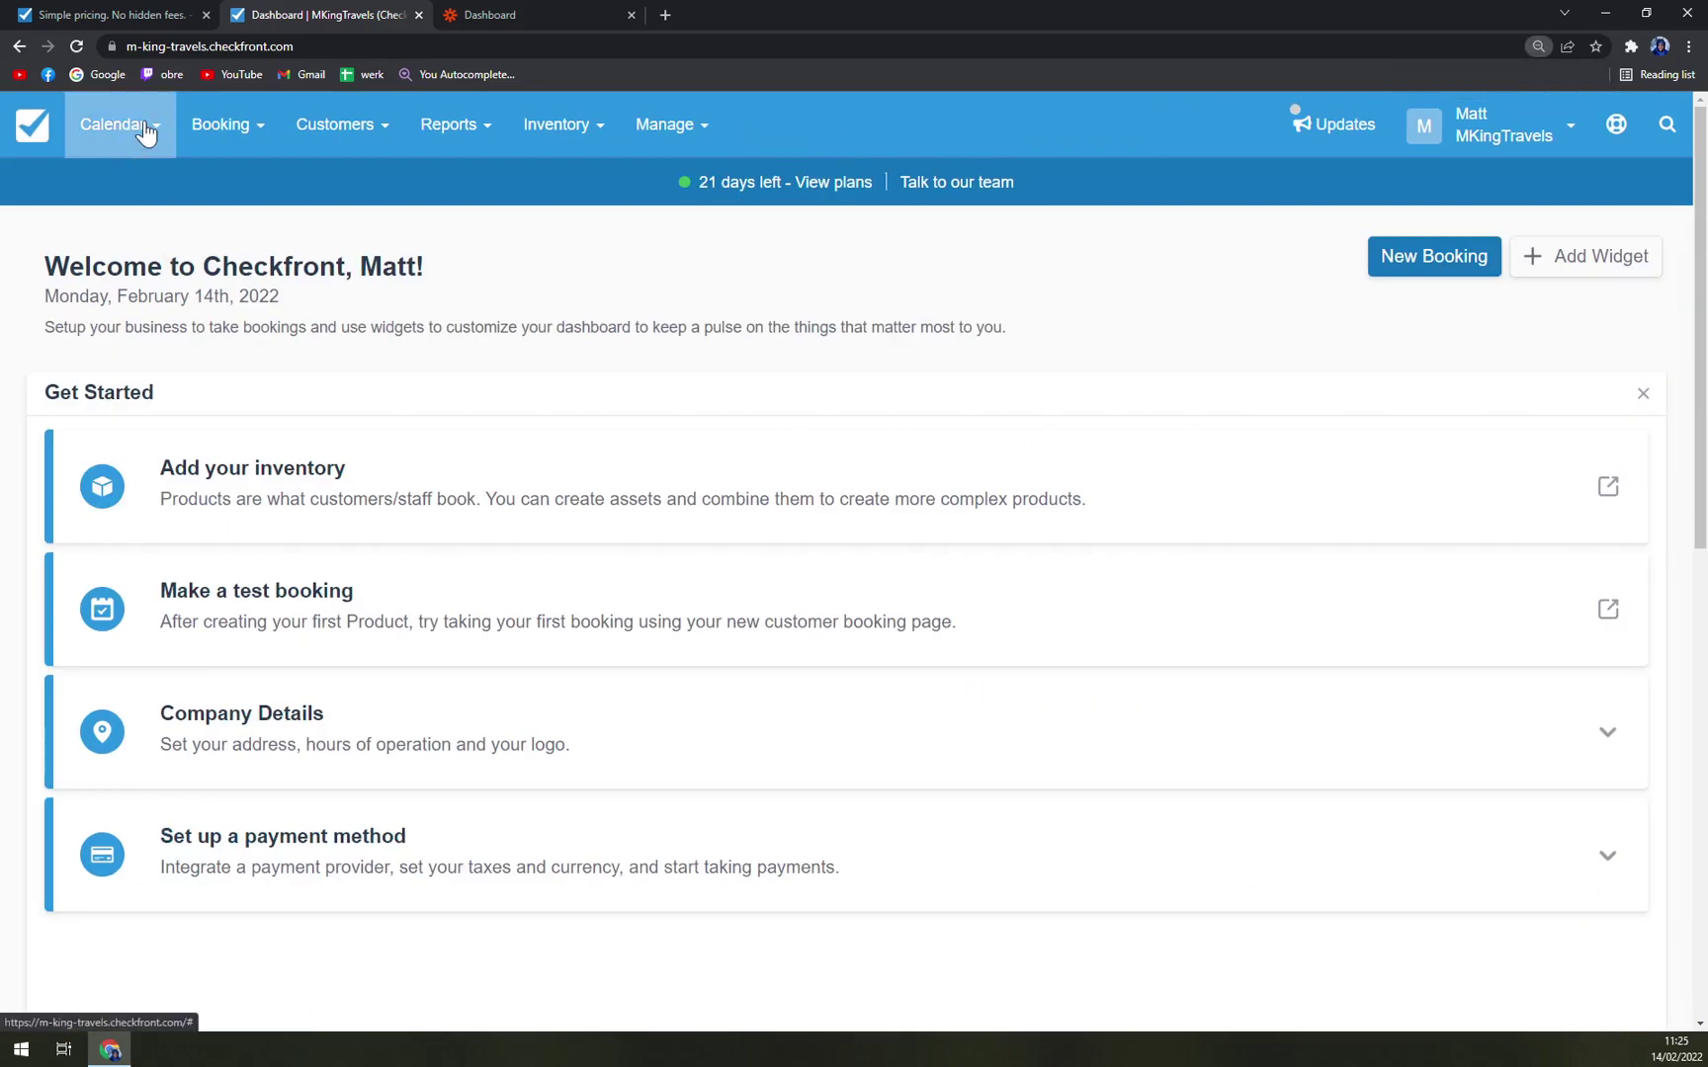
Open the Booking Calendar and scroll through it.
left_click(120, 144)
left_click(105, 183)
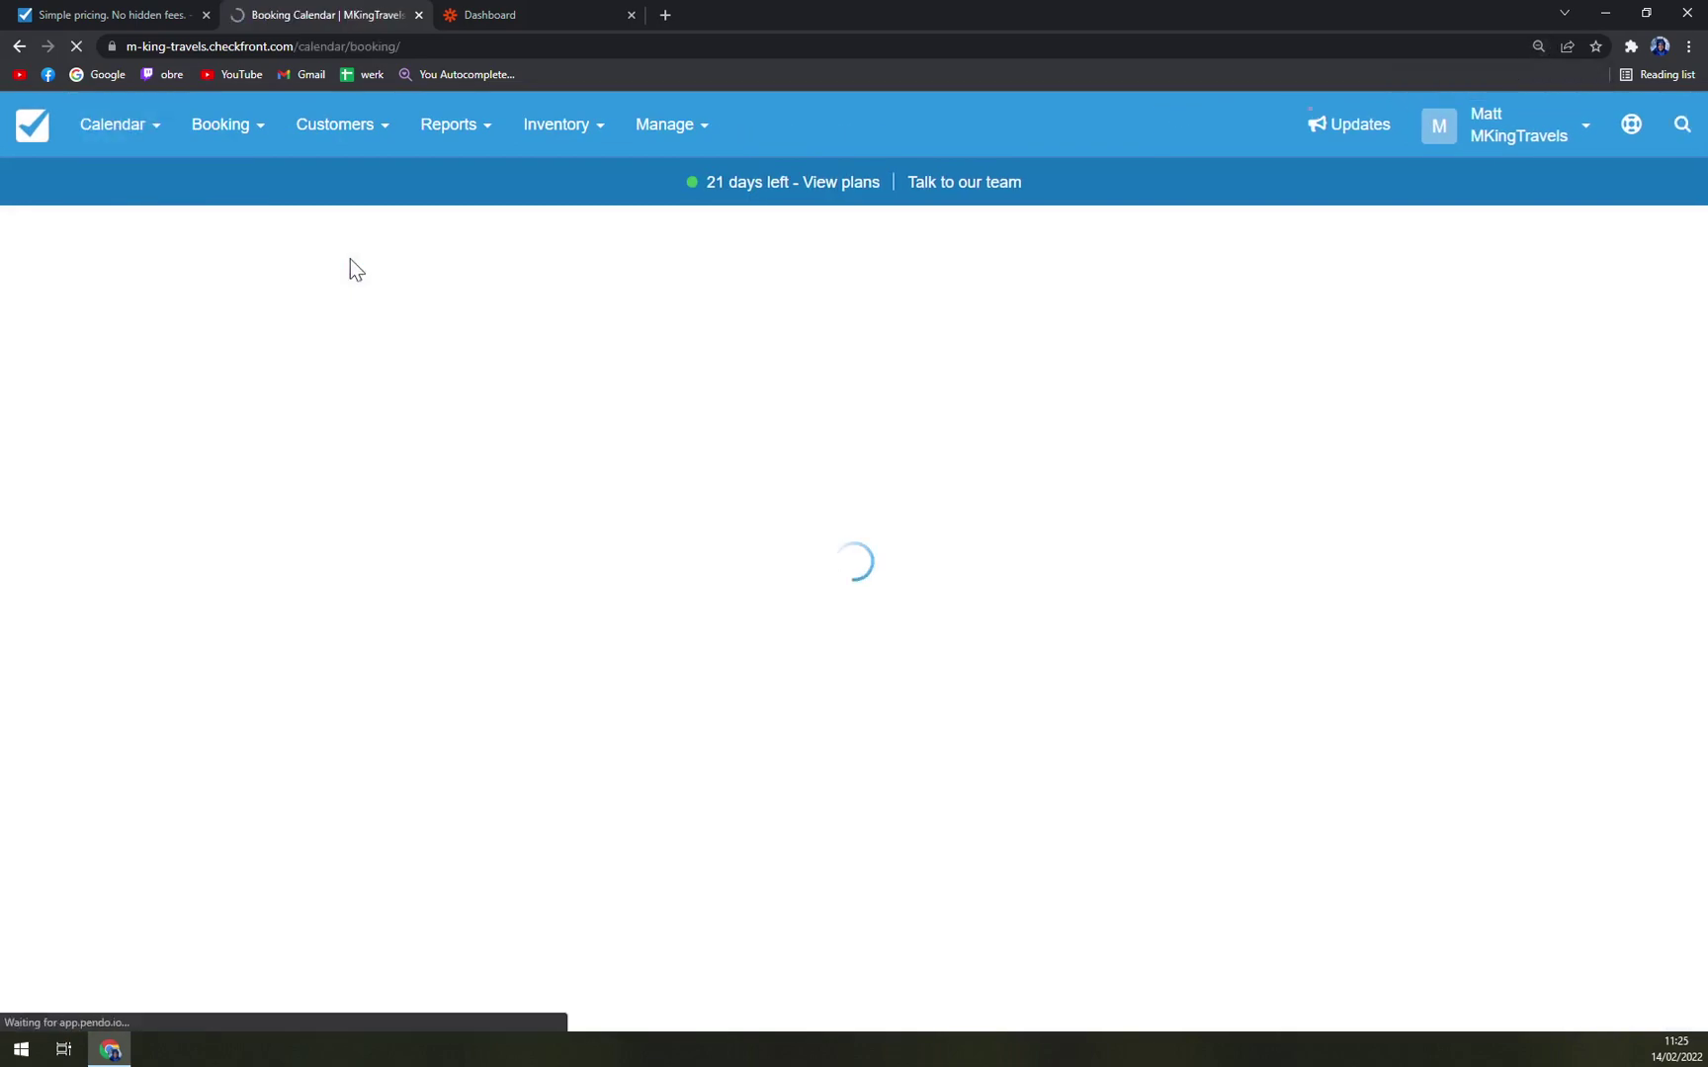
scroll(507, 769, "down", 3)
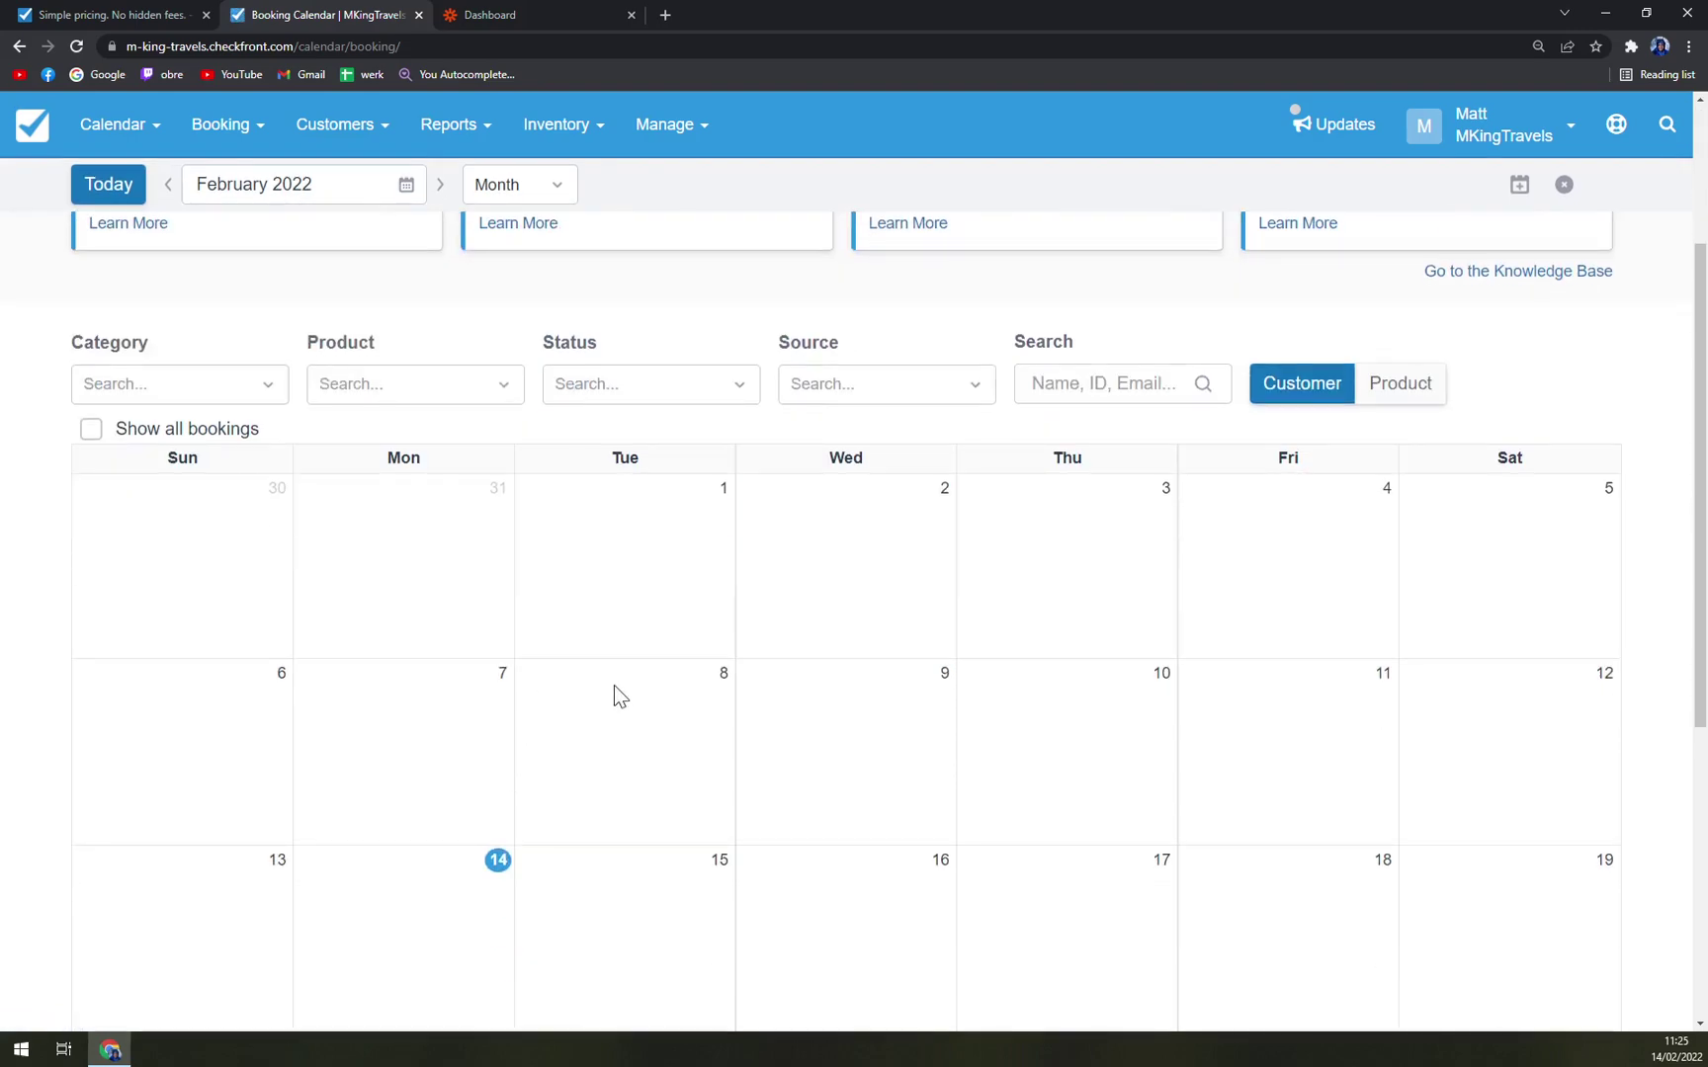
scroll(636, 702, "up", 2)
scroll(713, 724, "down", 5)
scroll(510, 605, "up", 5)
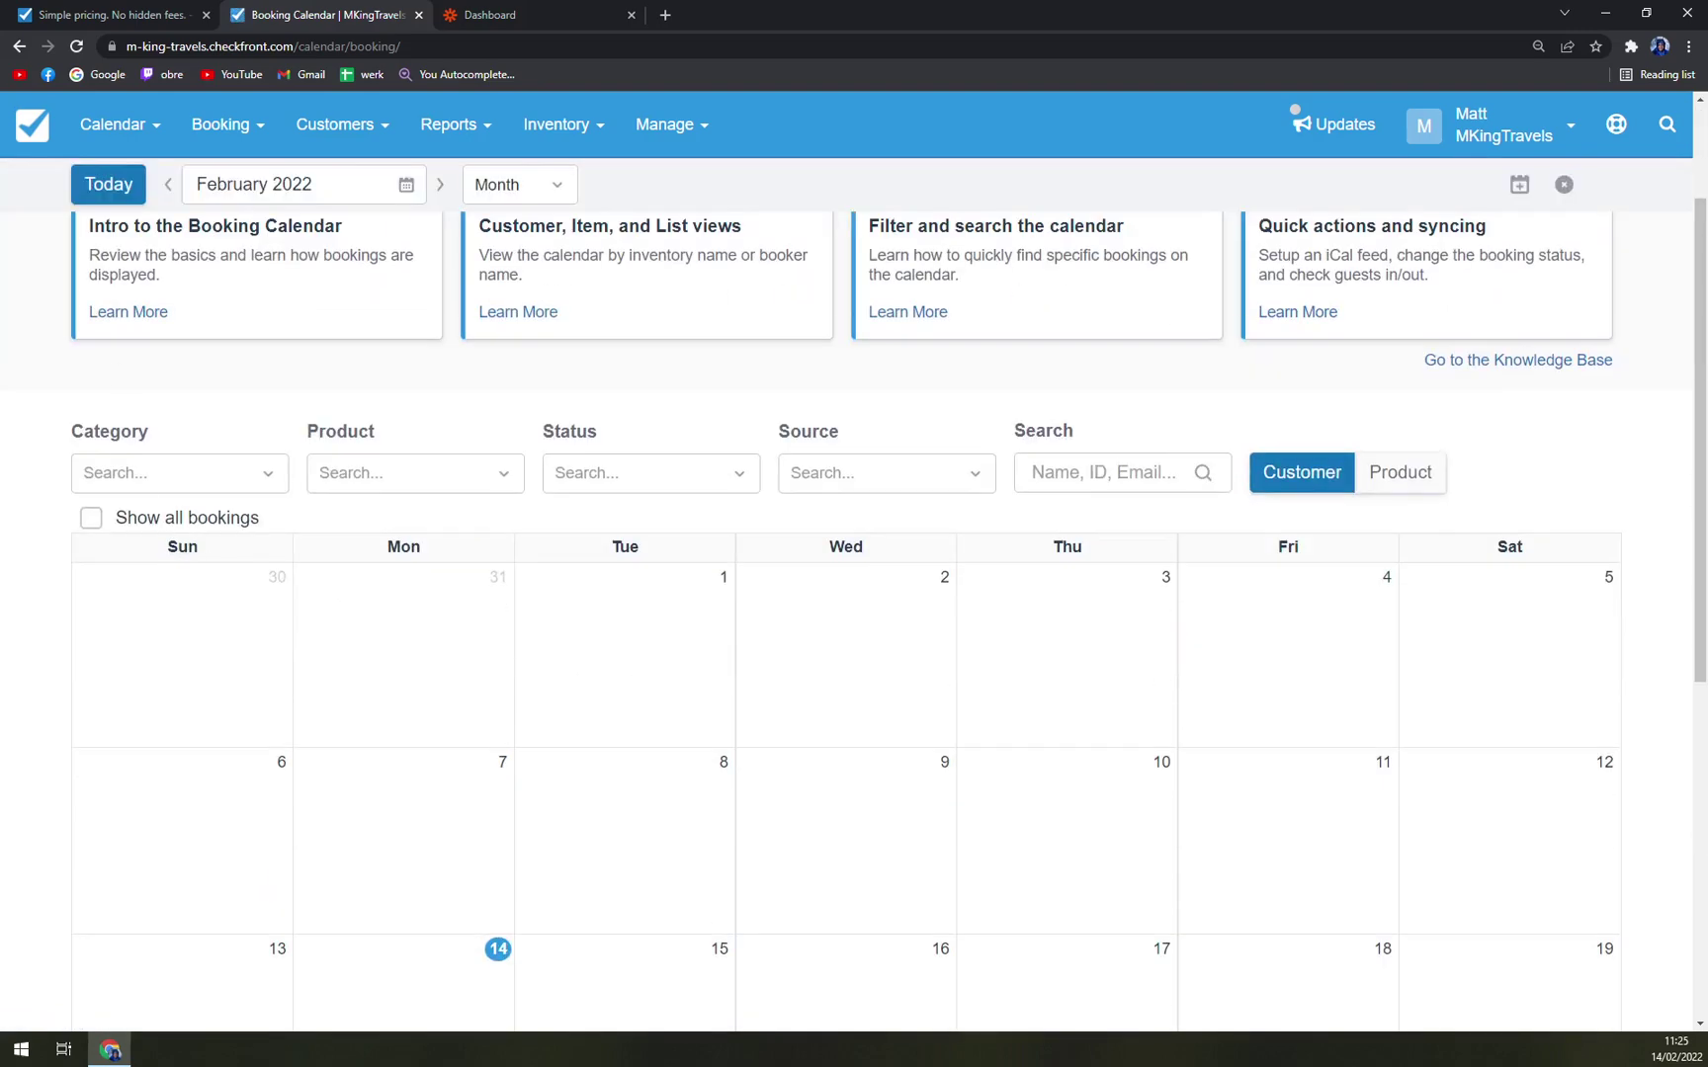
scroll(827, 655, "down", 4)
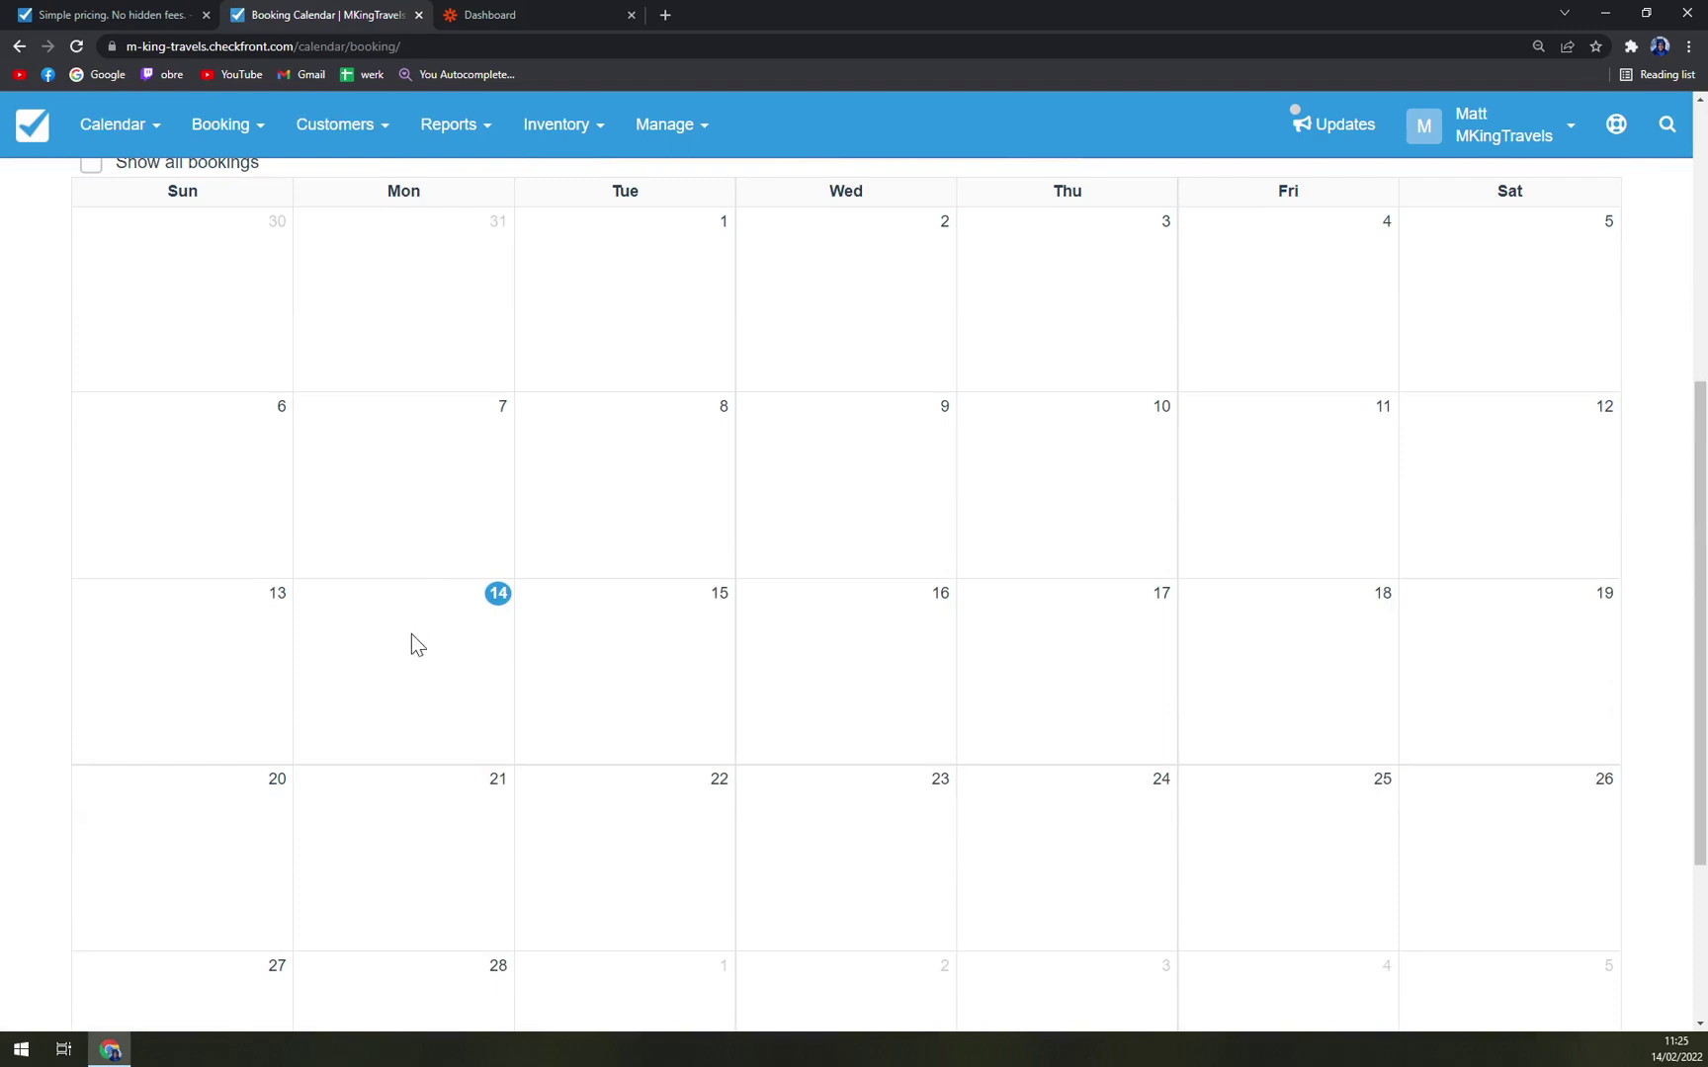
right_click(663, 649)
left_click(576, 641)
scroll(579, 642, "up", 5)
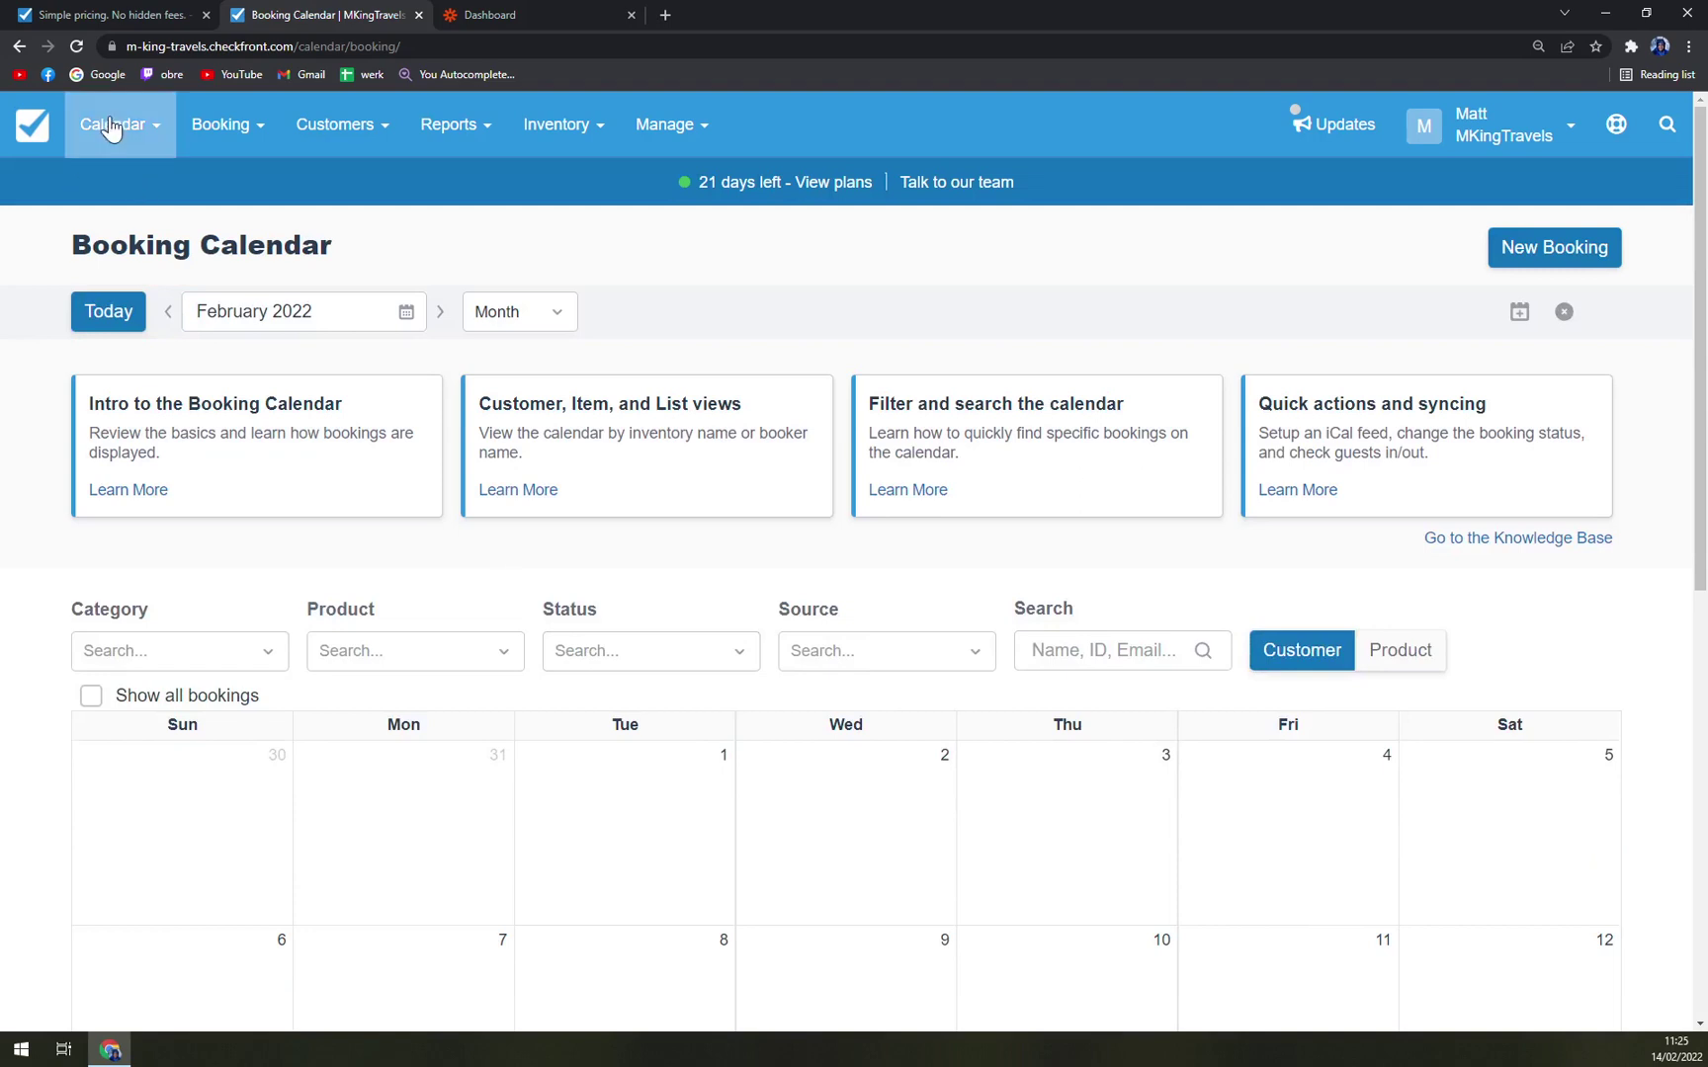
Switch to the Customer Calendar, then to the empty Product inventory calendar.
left_click(113, 126)
left_click(116, 233)
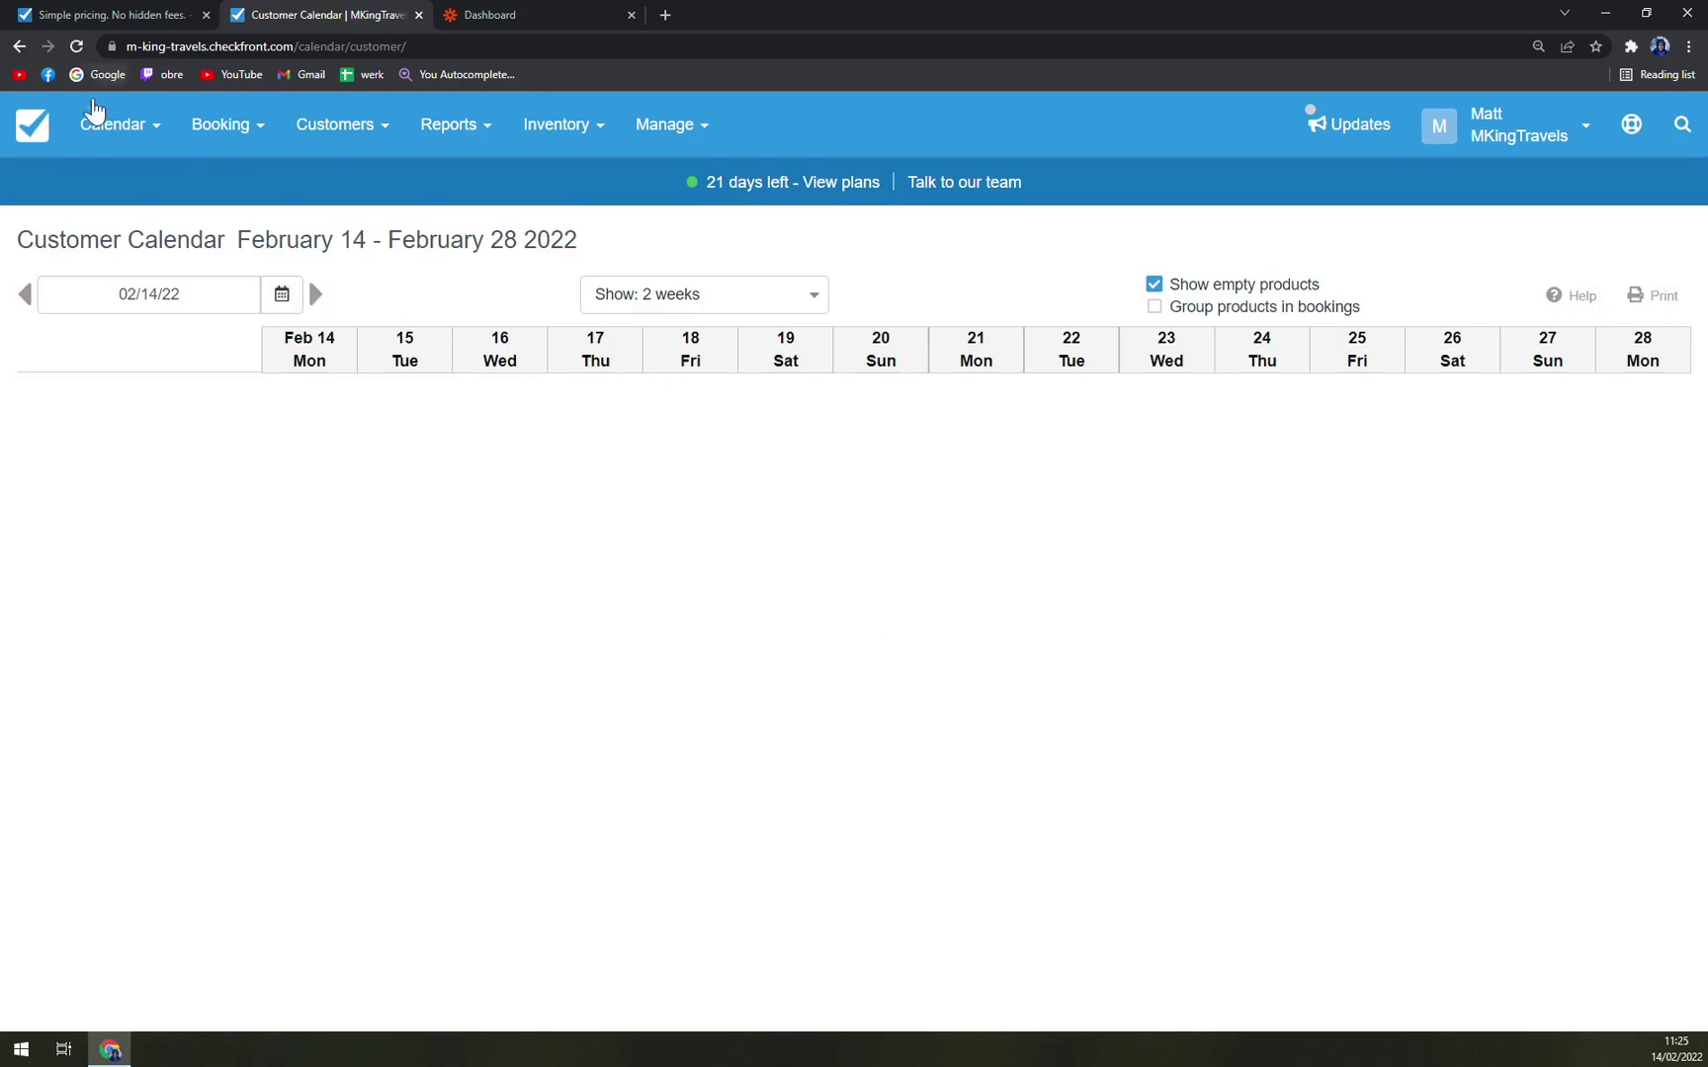
left_click(115, 127)
left_click(163, 296)
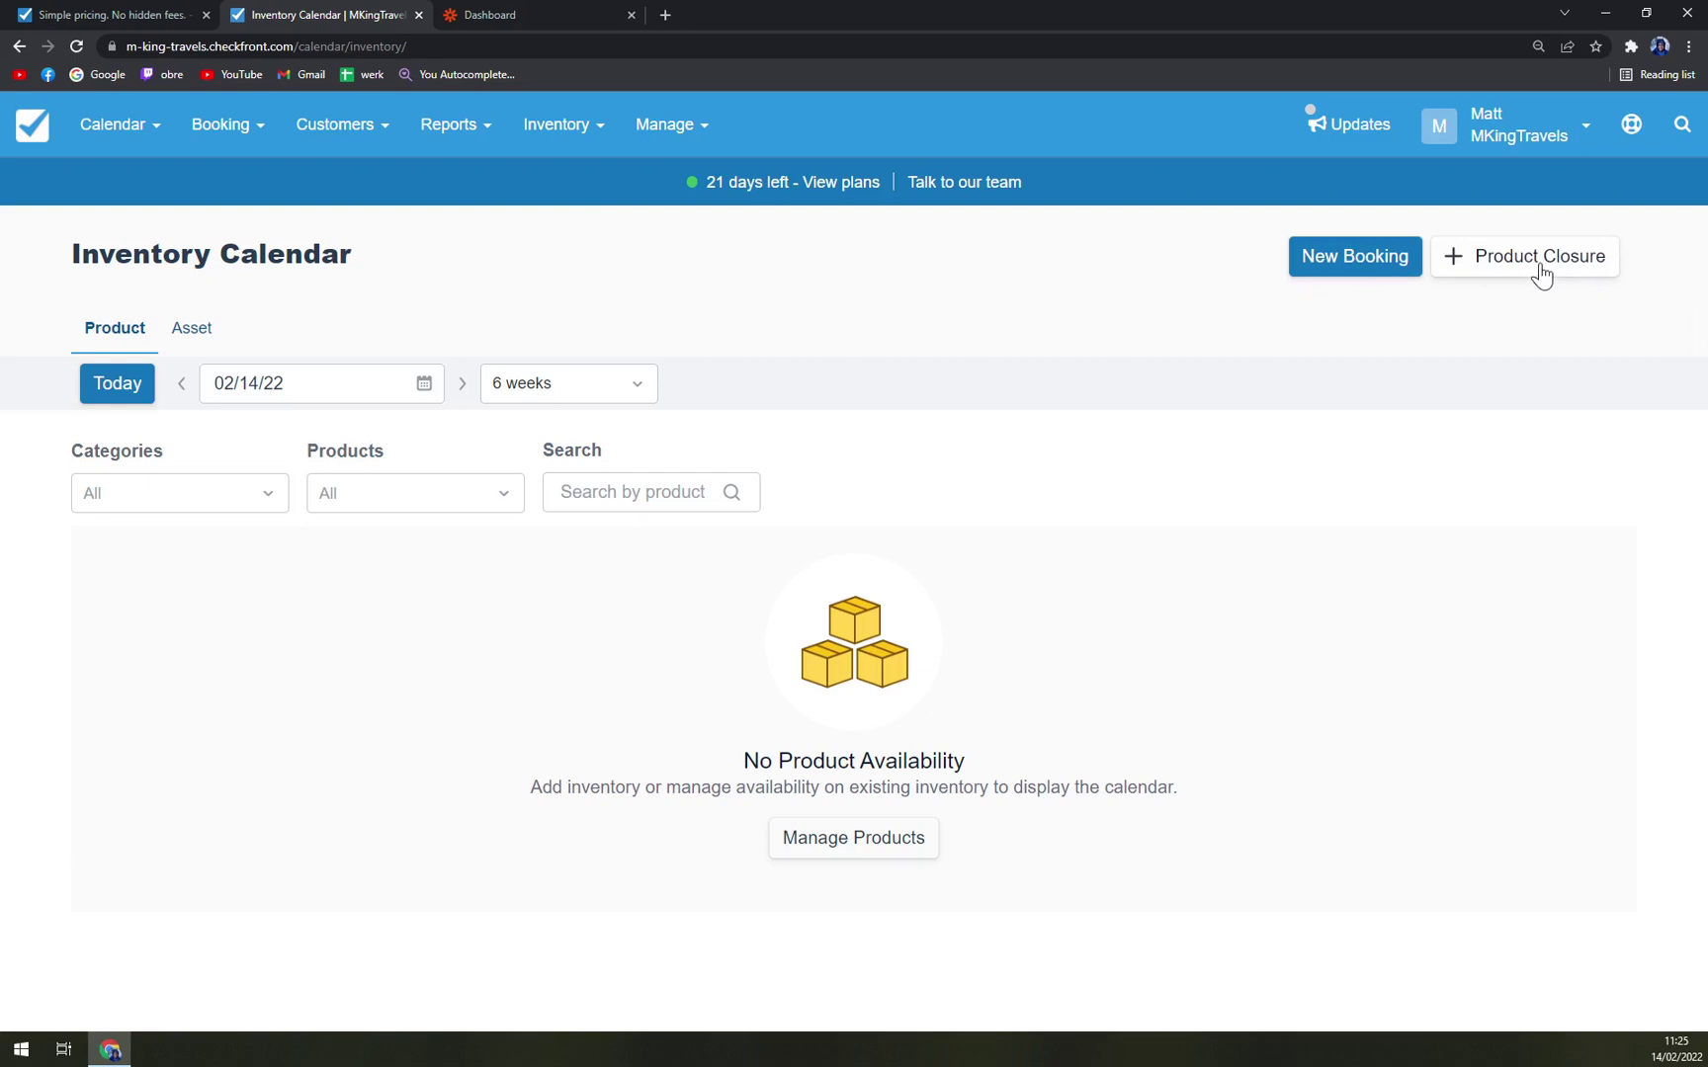
left_click(1453, 260)
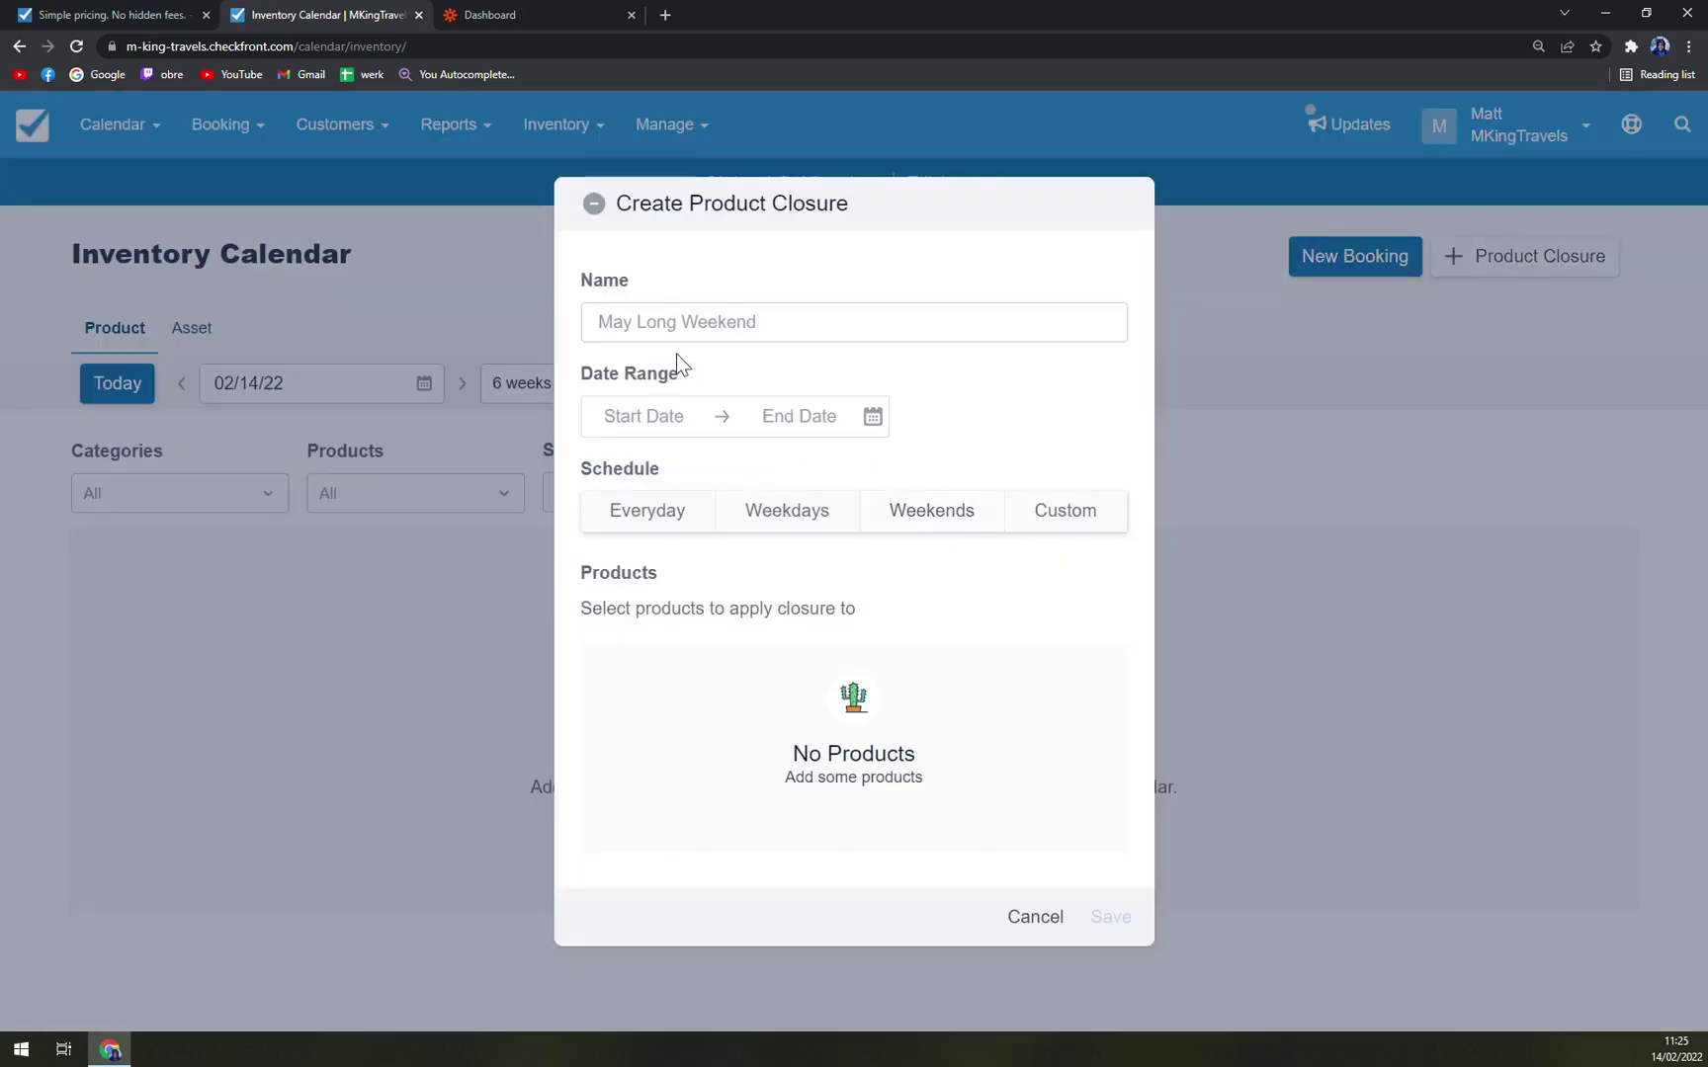
left_click(1010, 918)
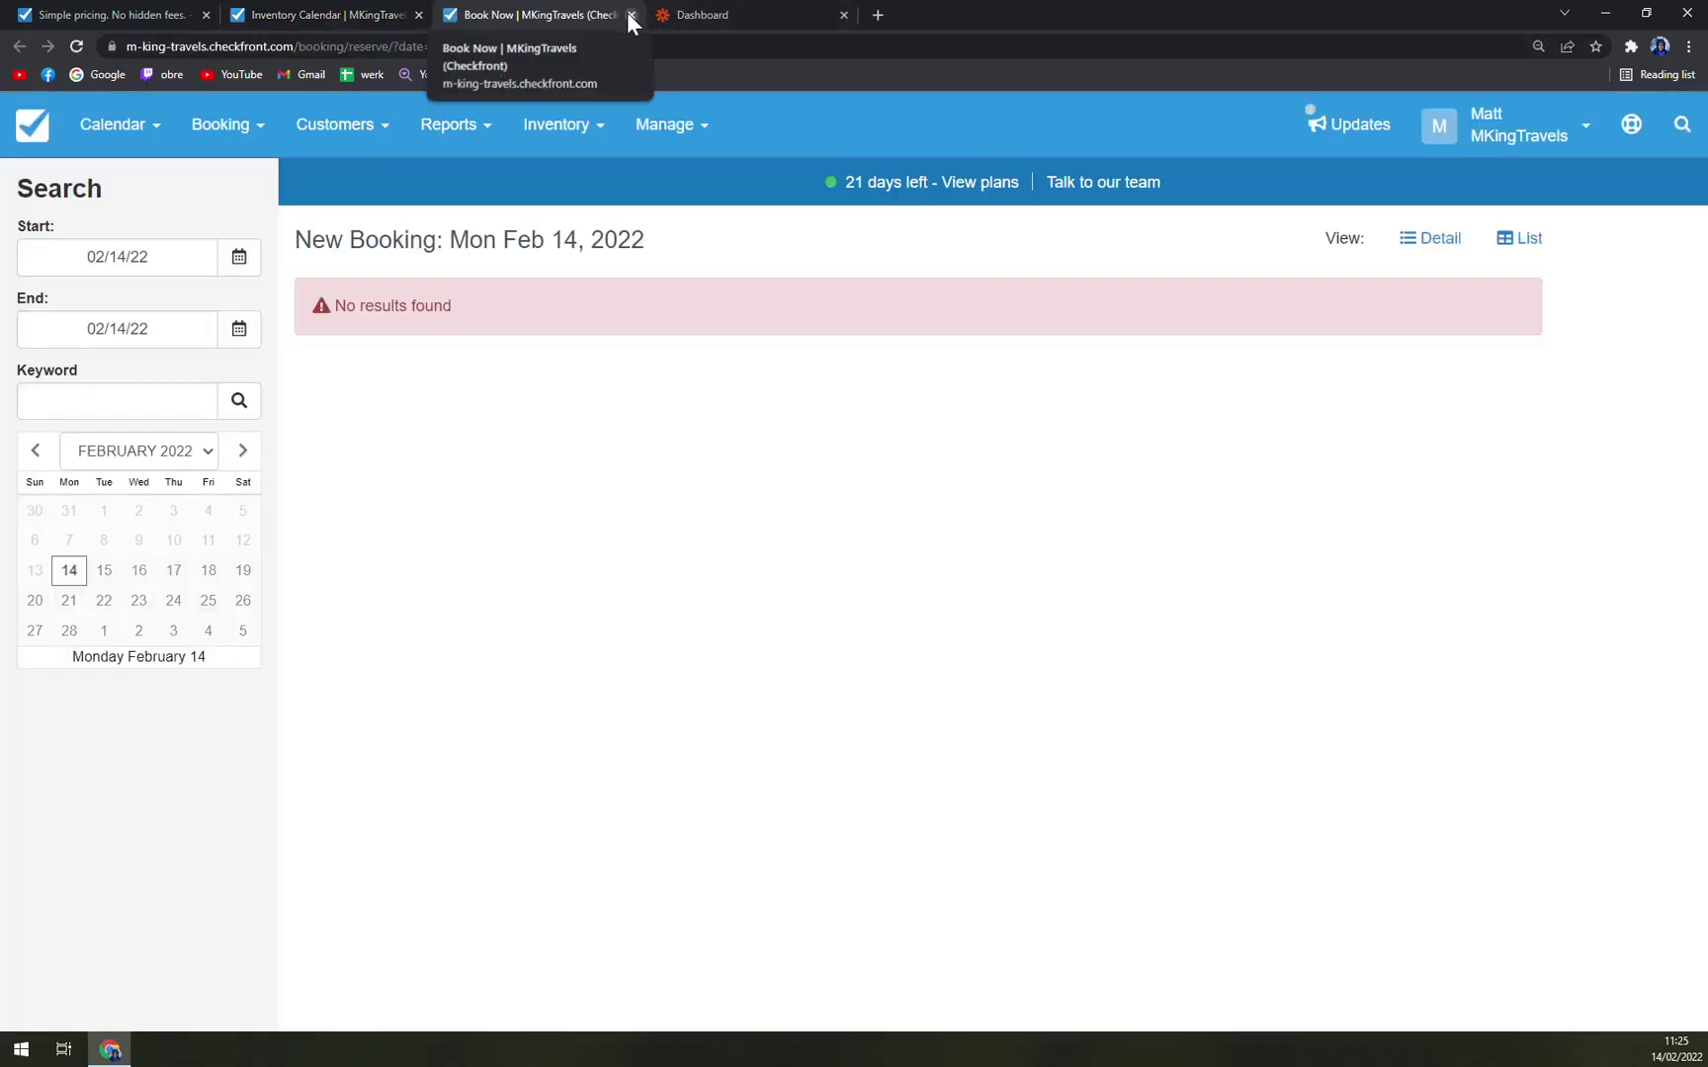
left_click(631, 15)
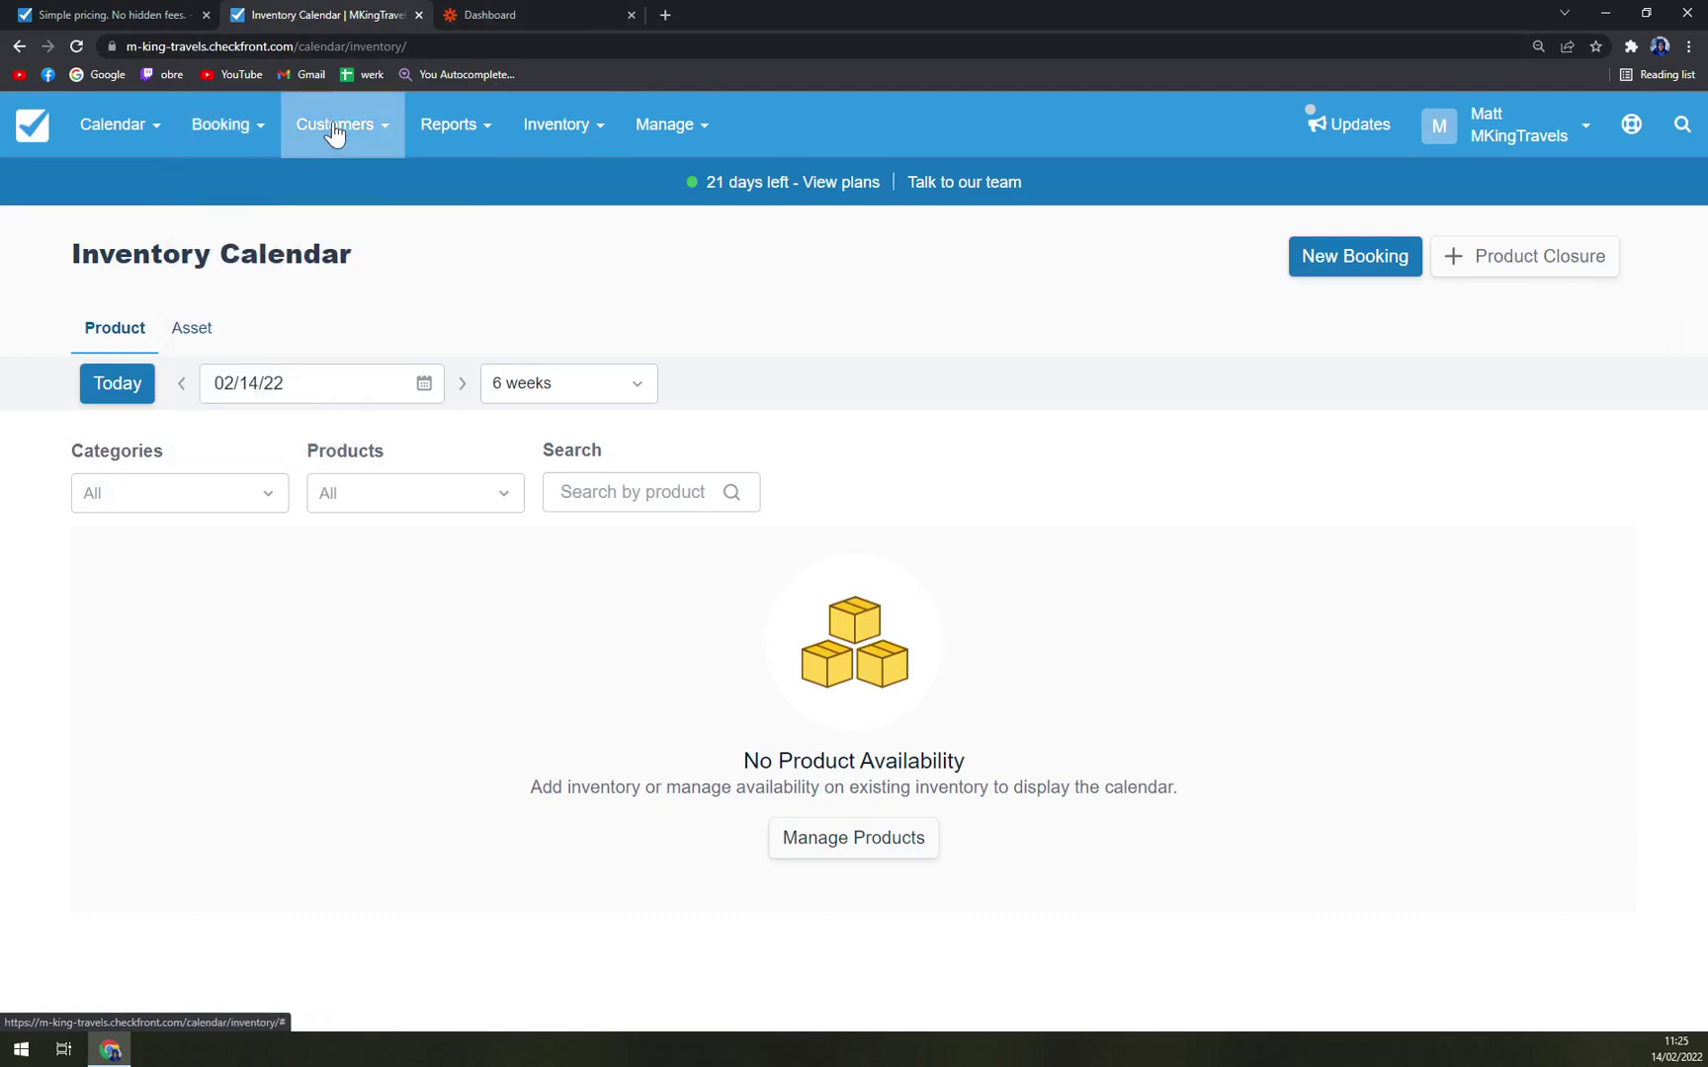
From Customers > Directory, create a customer with only first and last name, leaving the other fields blank.
mouse_move(336, 132)
left_click(399, 188)
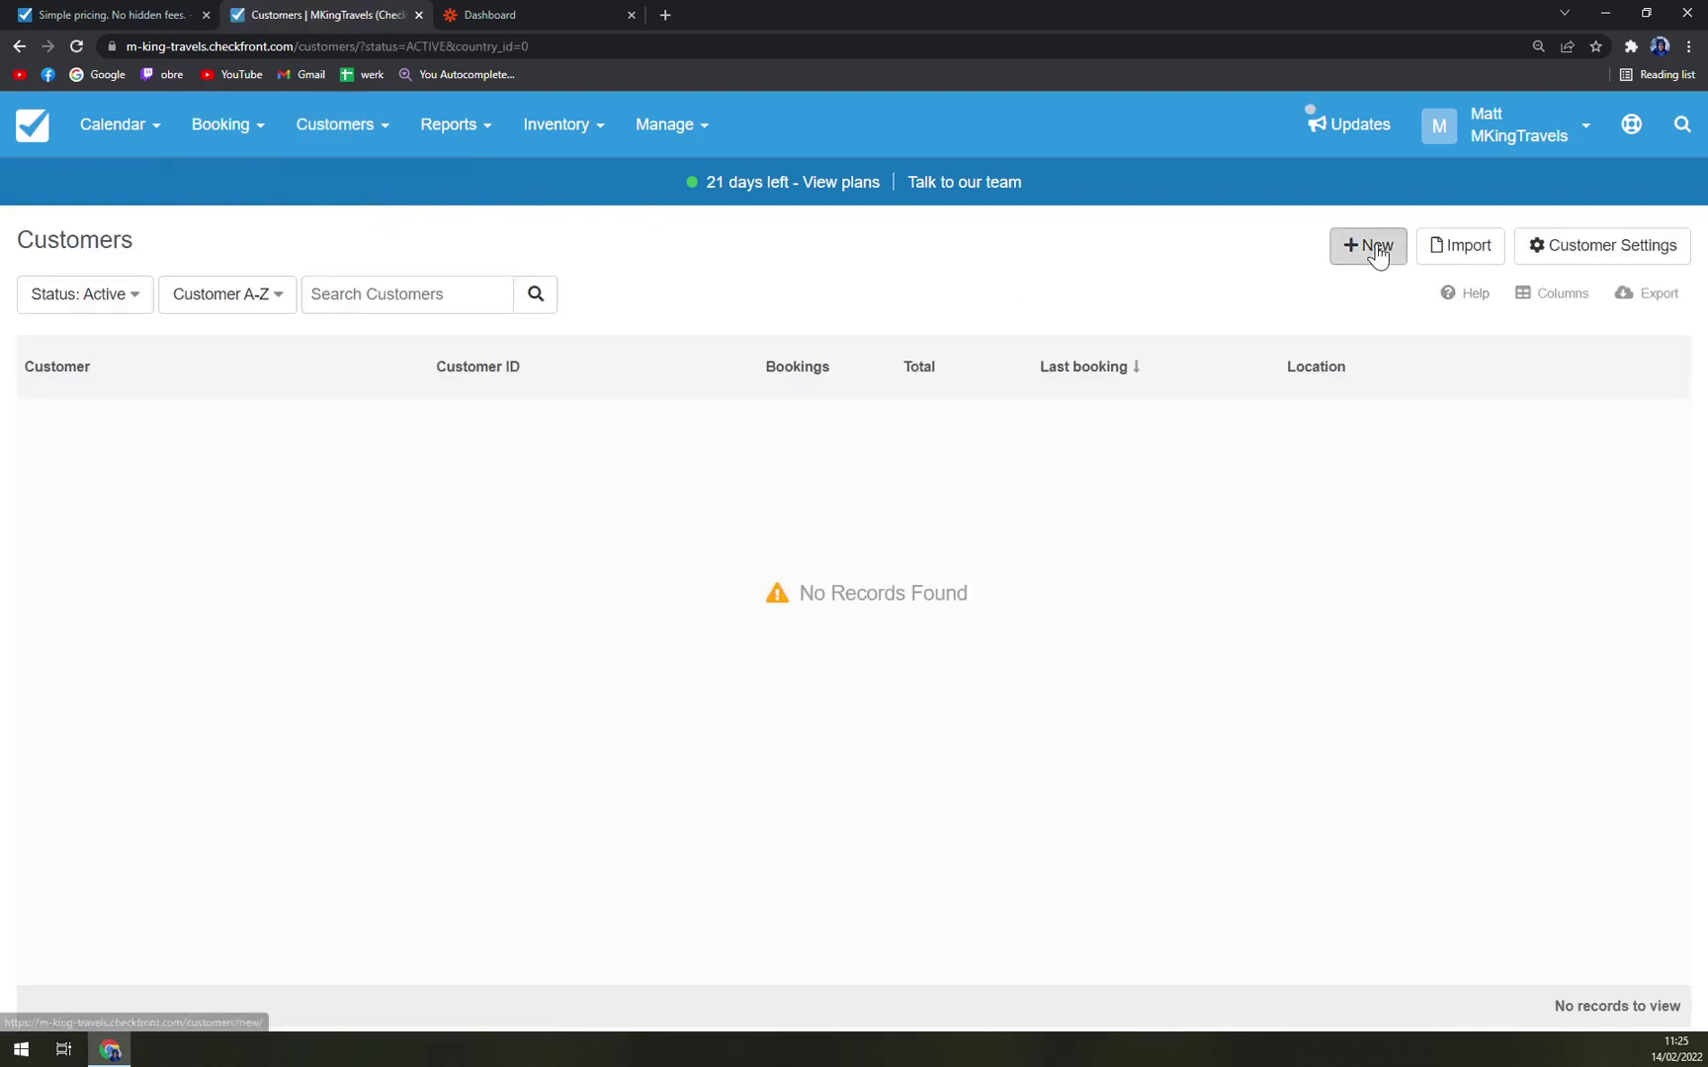
left_click(1373, 249)
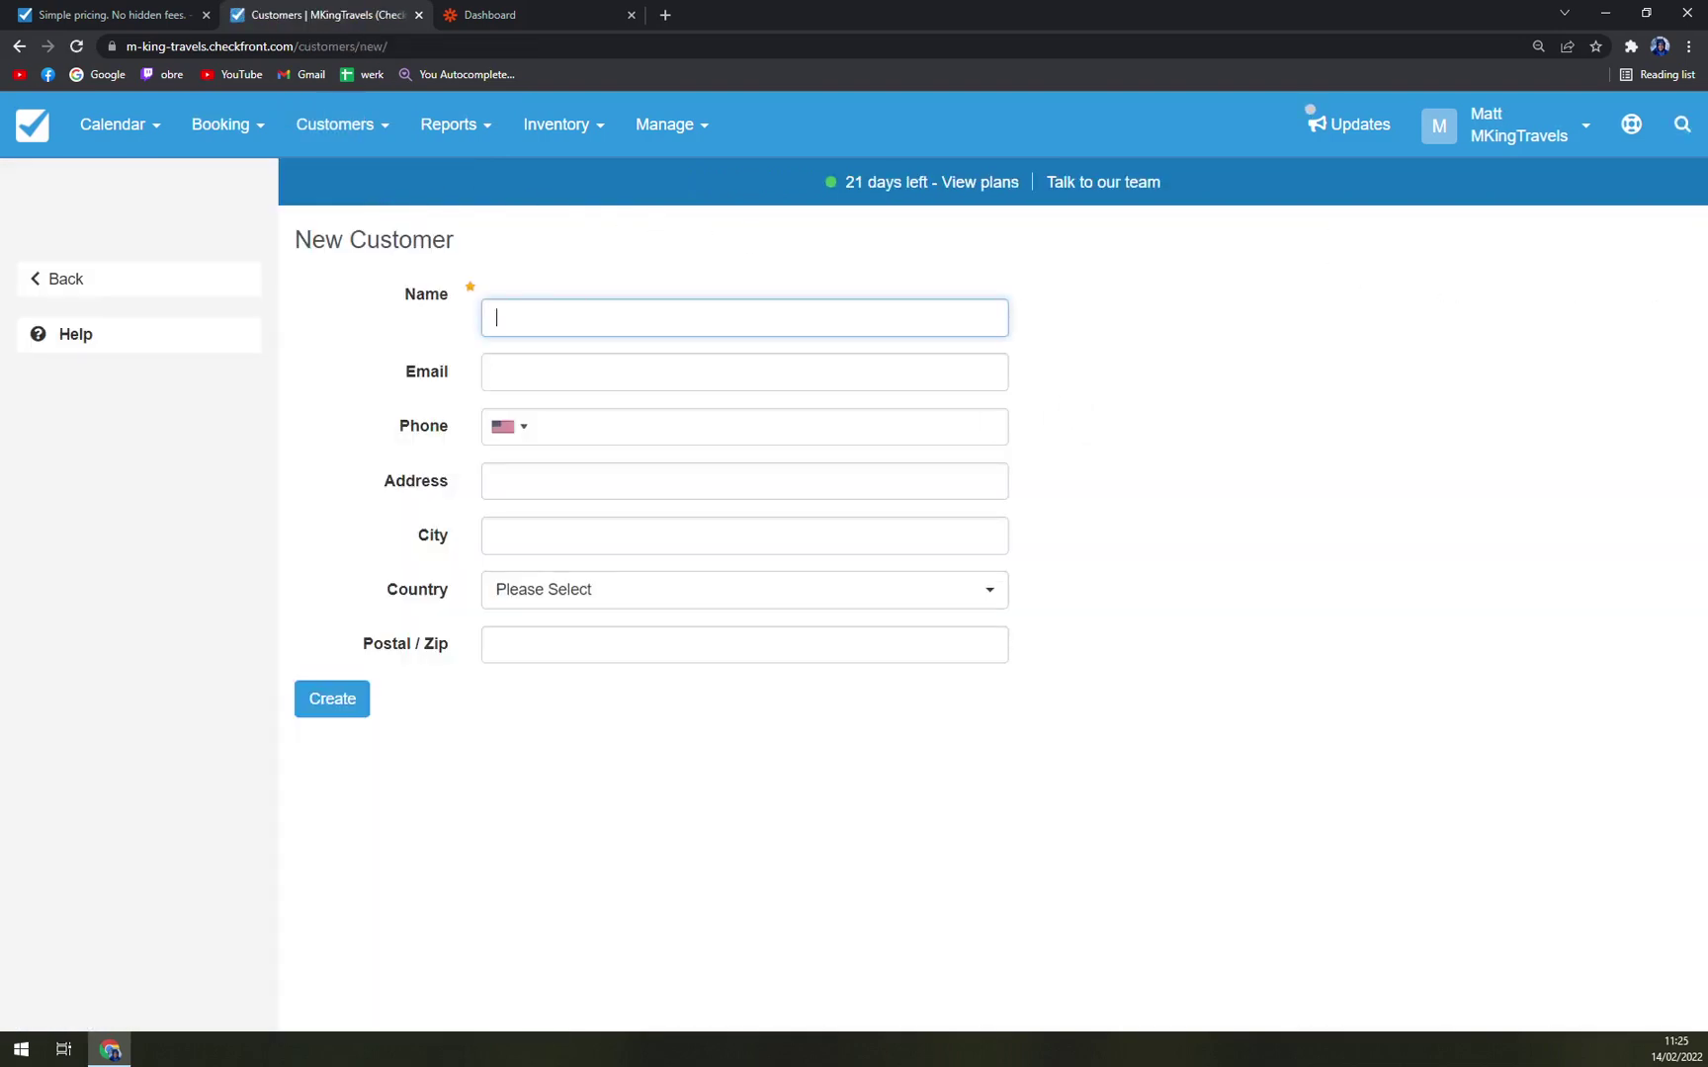
left_click(525, 431)
key("shift+Tab")
key("shift+Tab")
type("A")
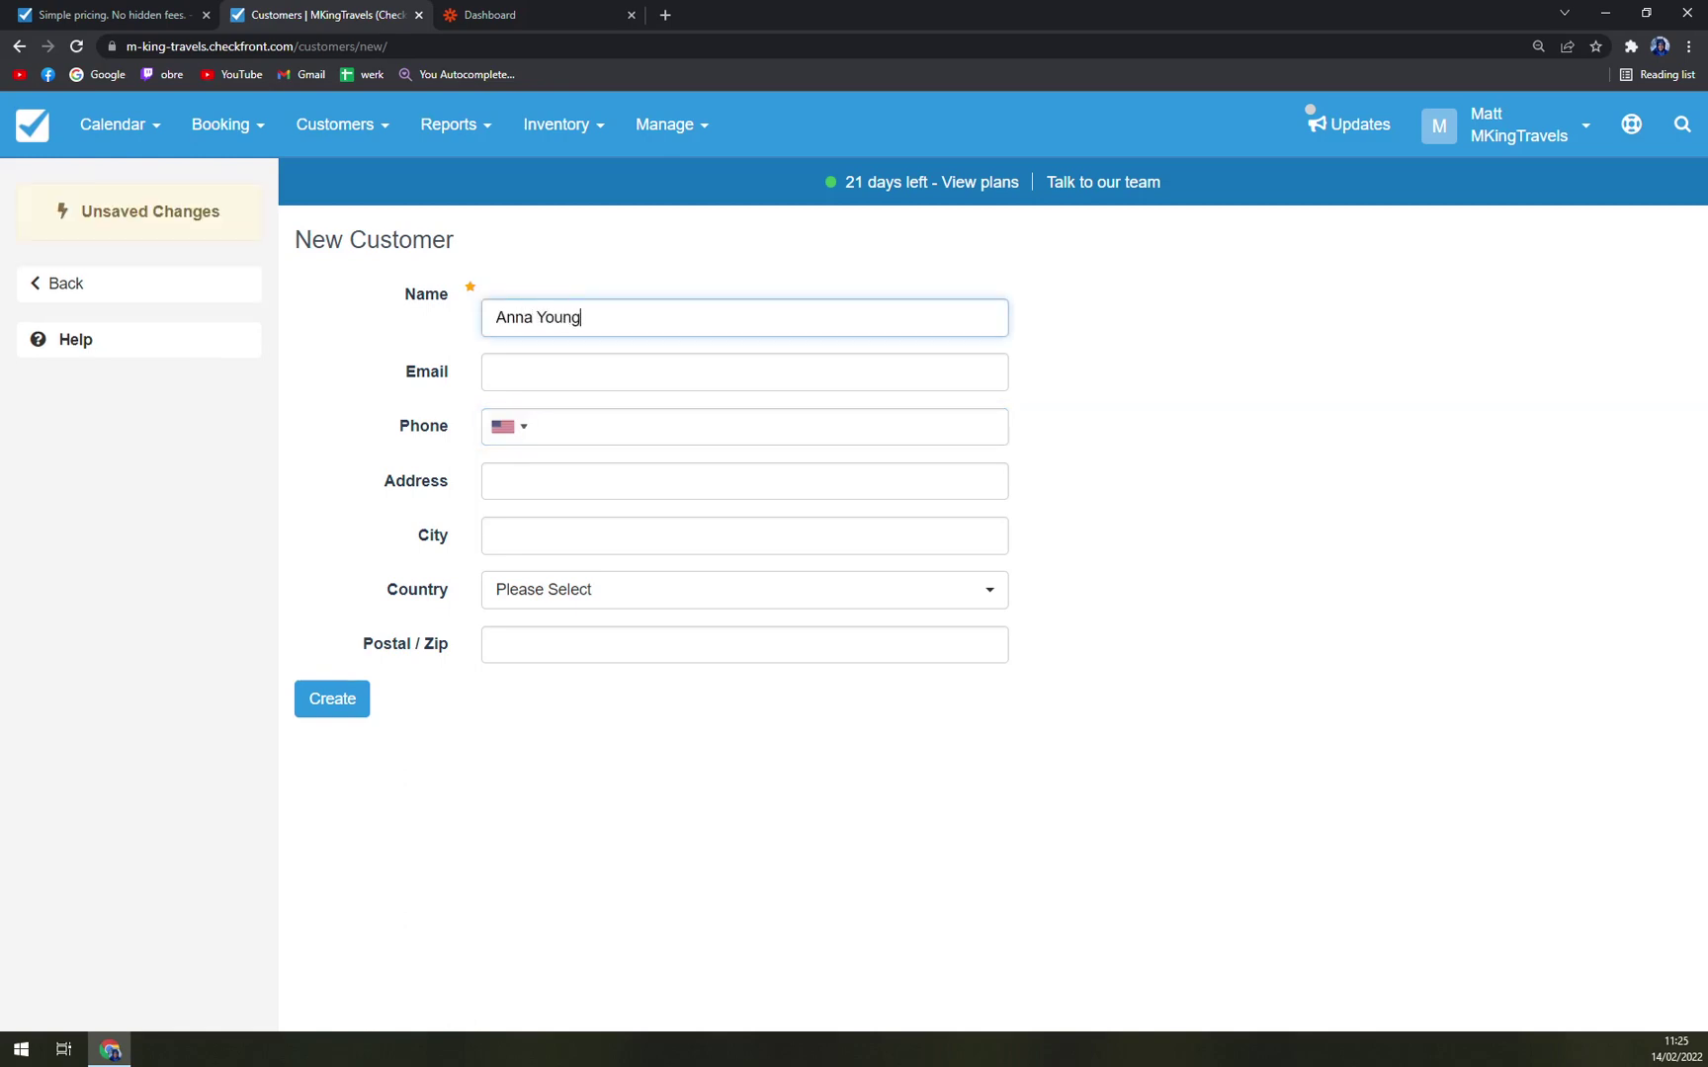
left_click(497, 372)
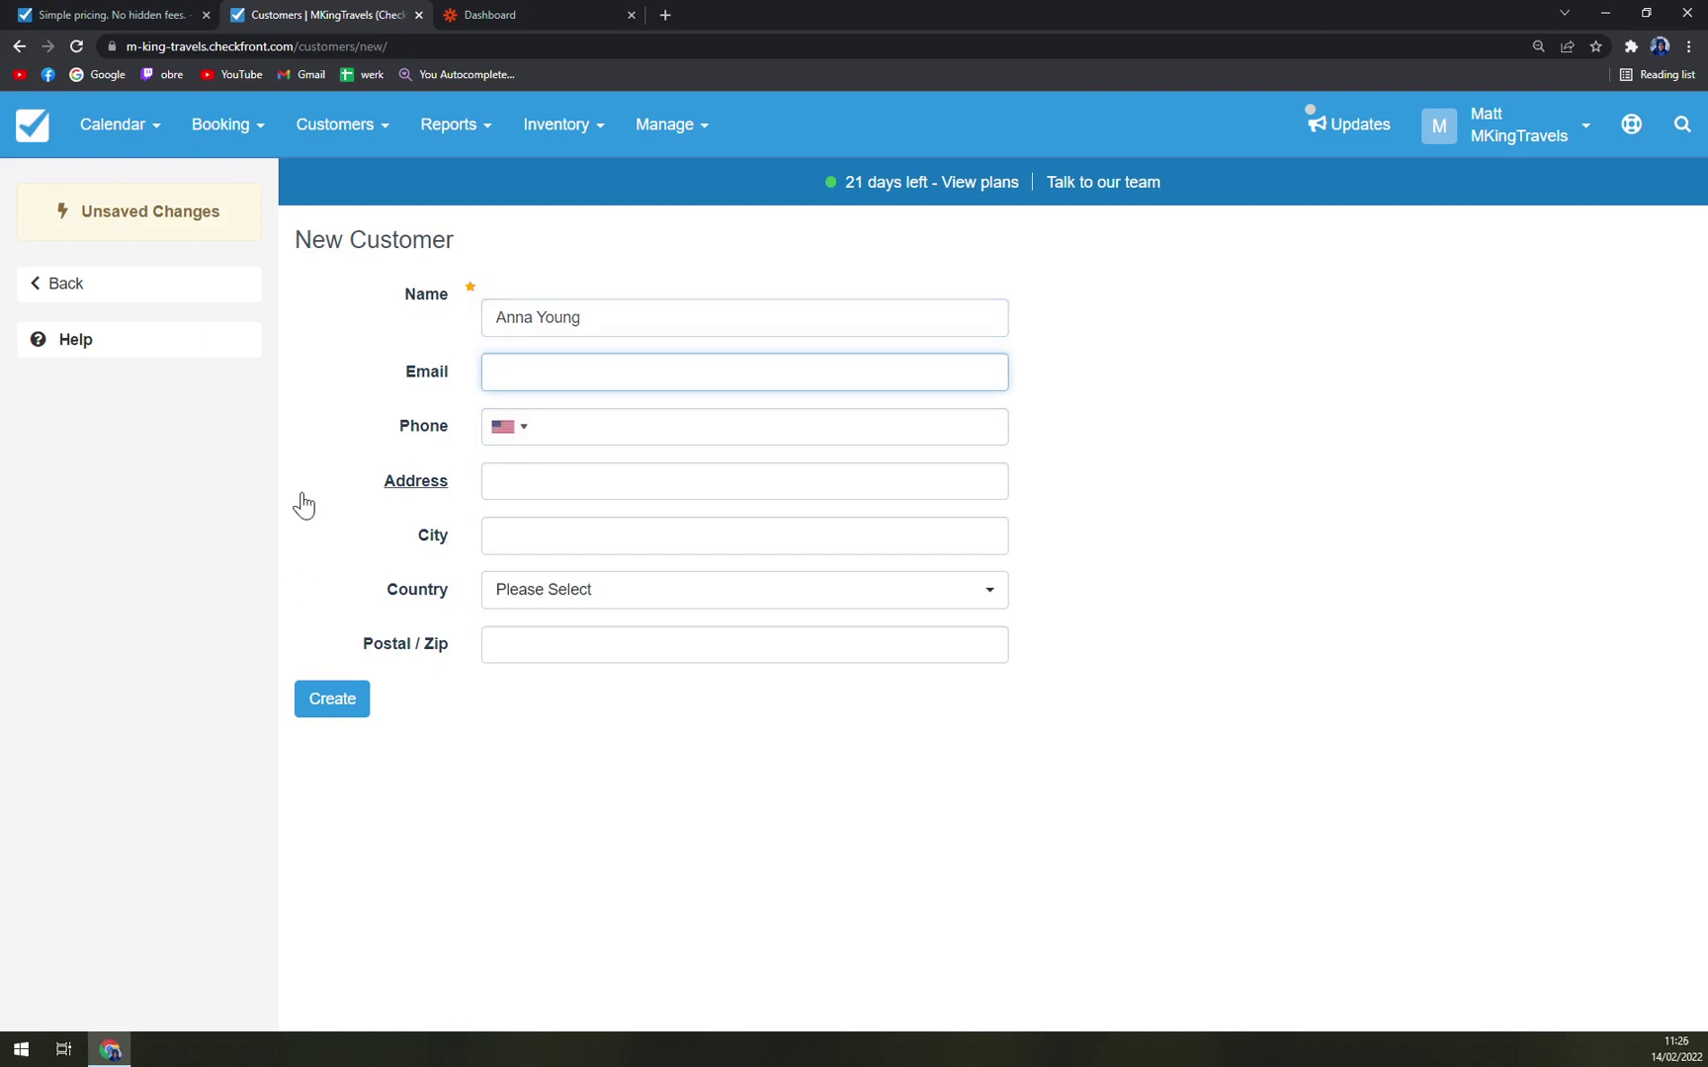
left_click(315, 714)
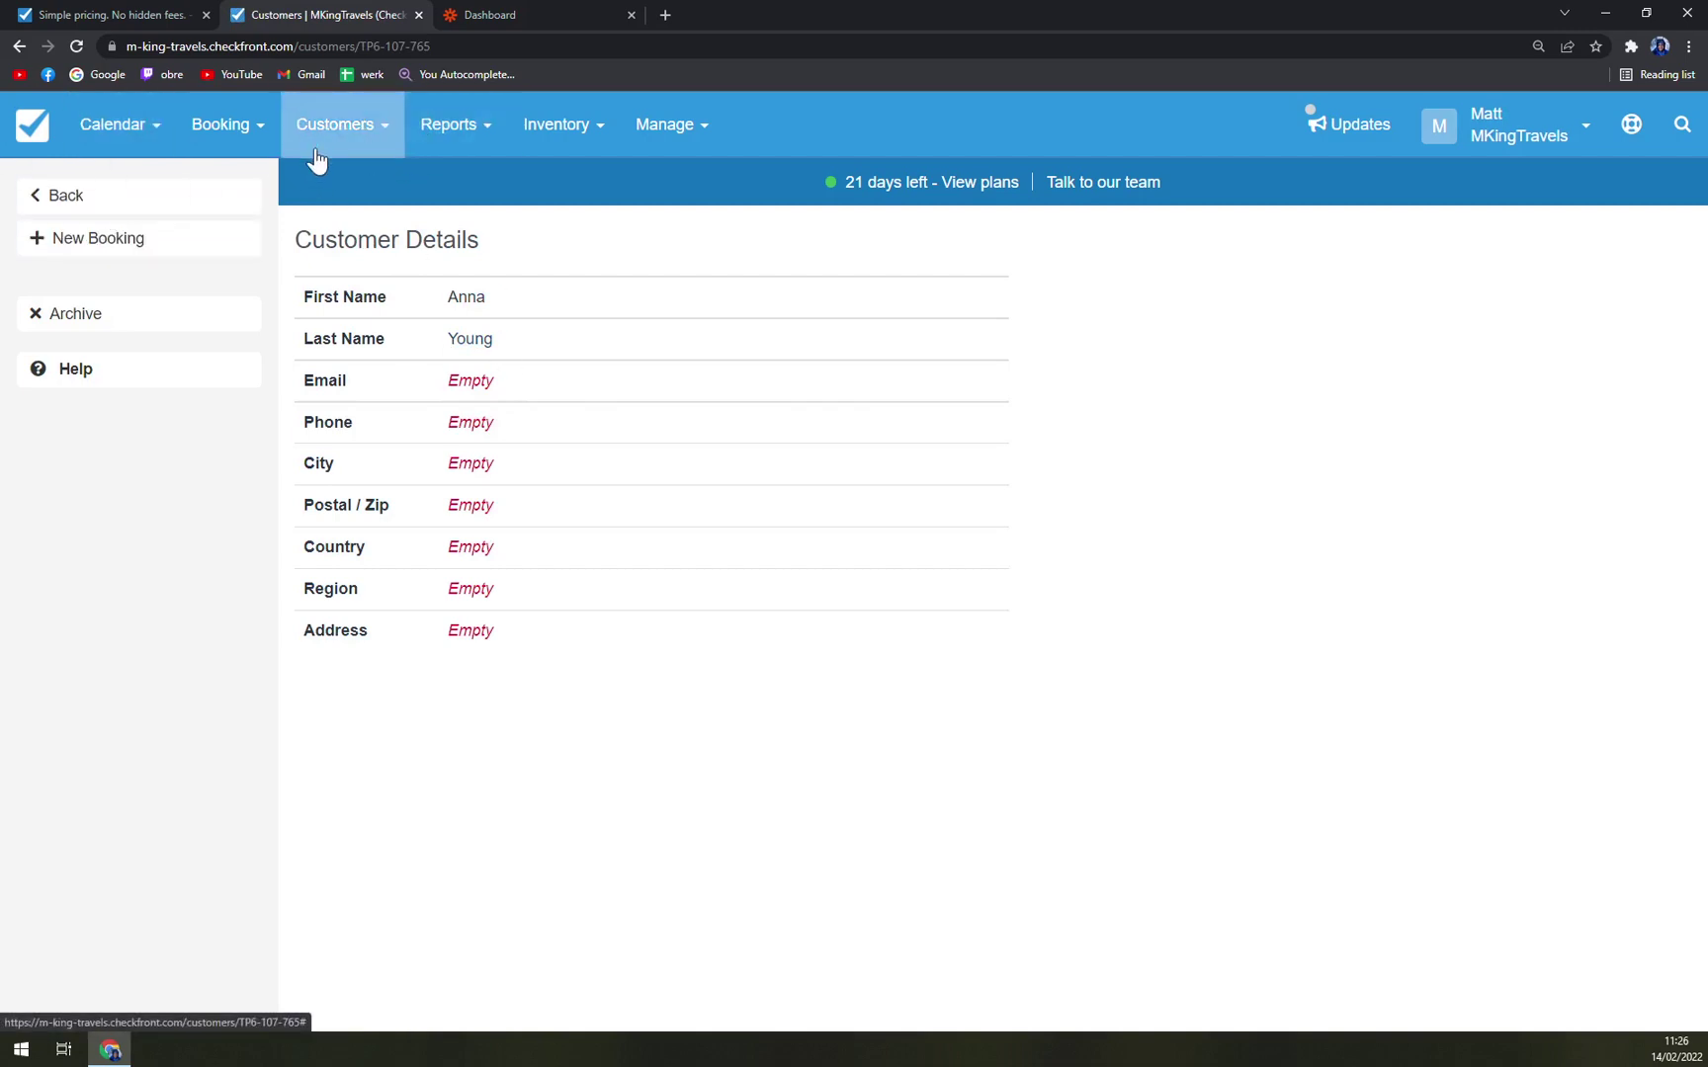
Return to Customers > Directory and widen the customer table's columns.
left_click(236, 139)
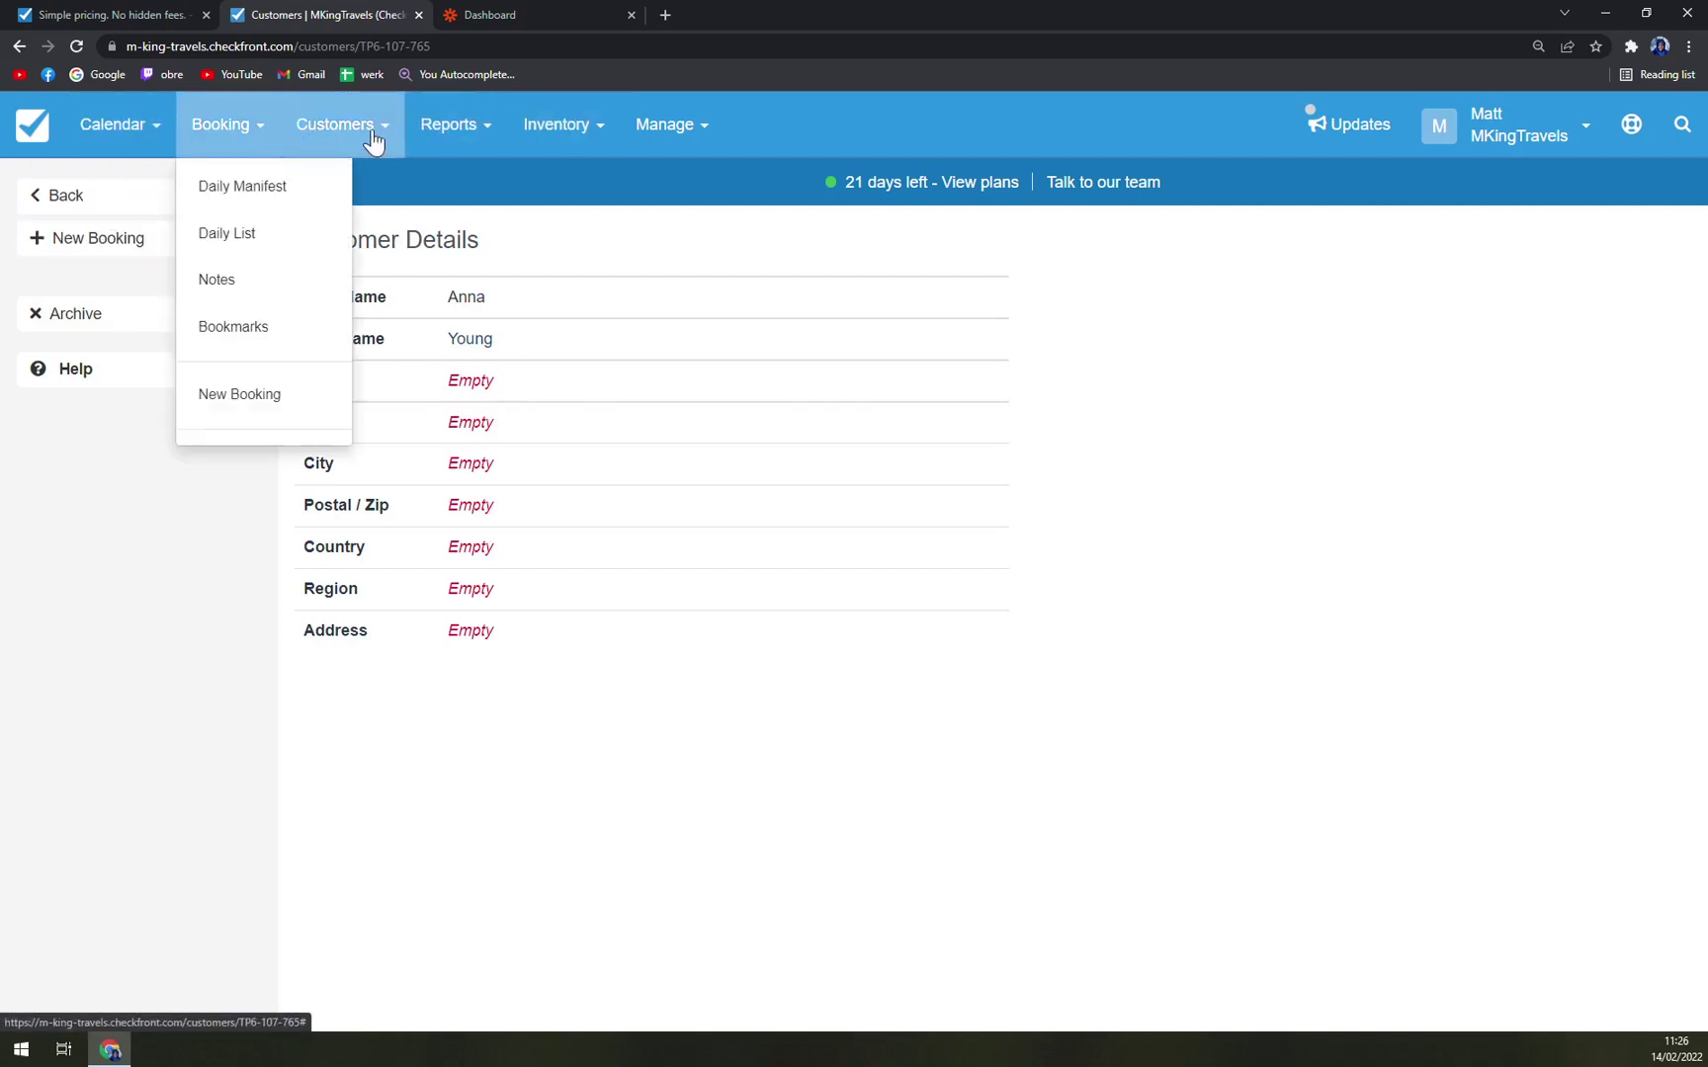
left_click(331, 139)
left_click(366, 184)
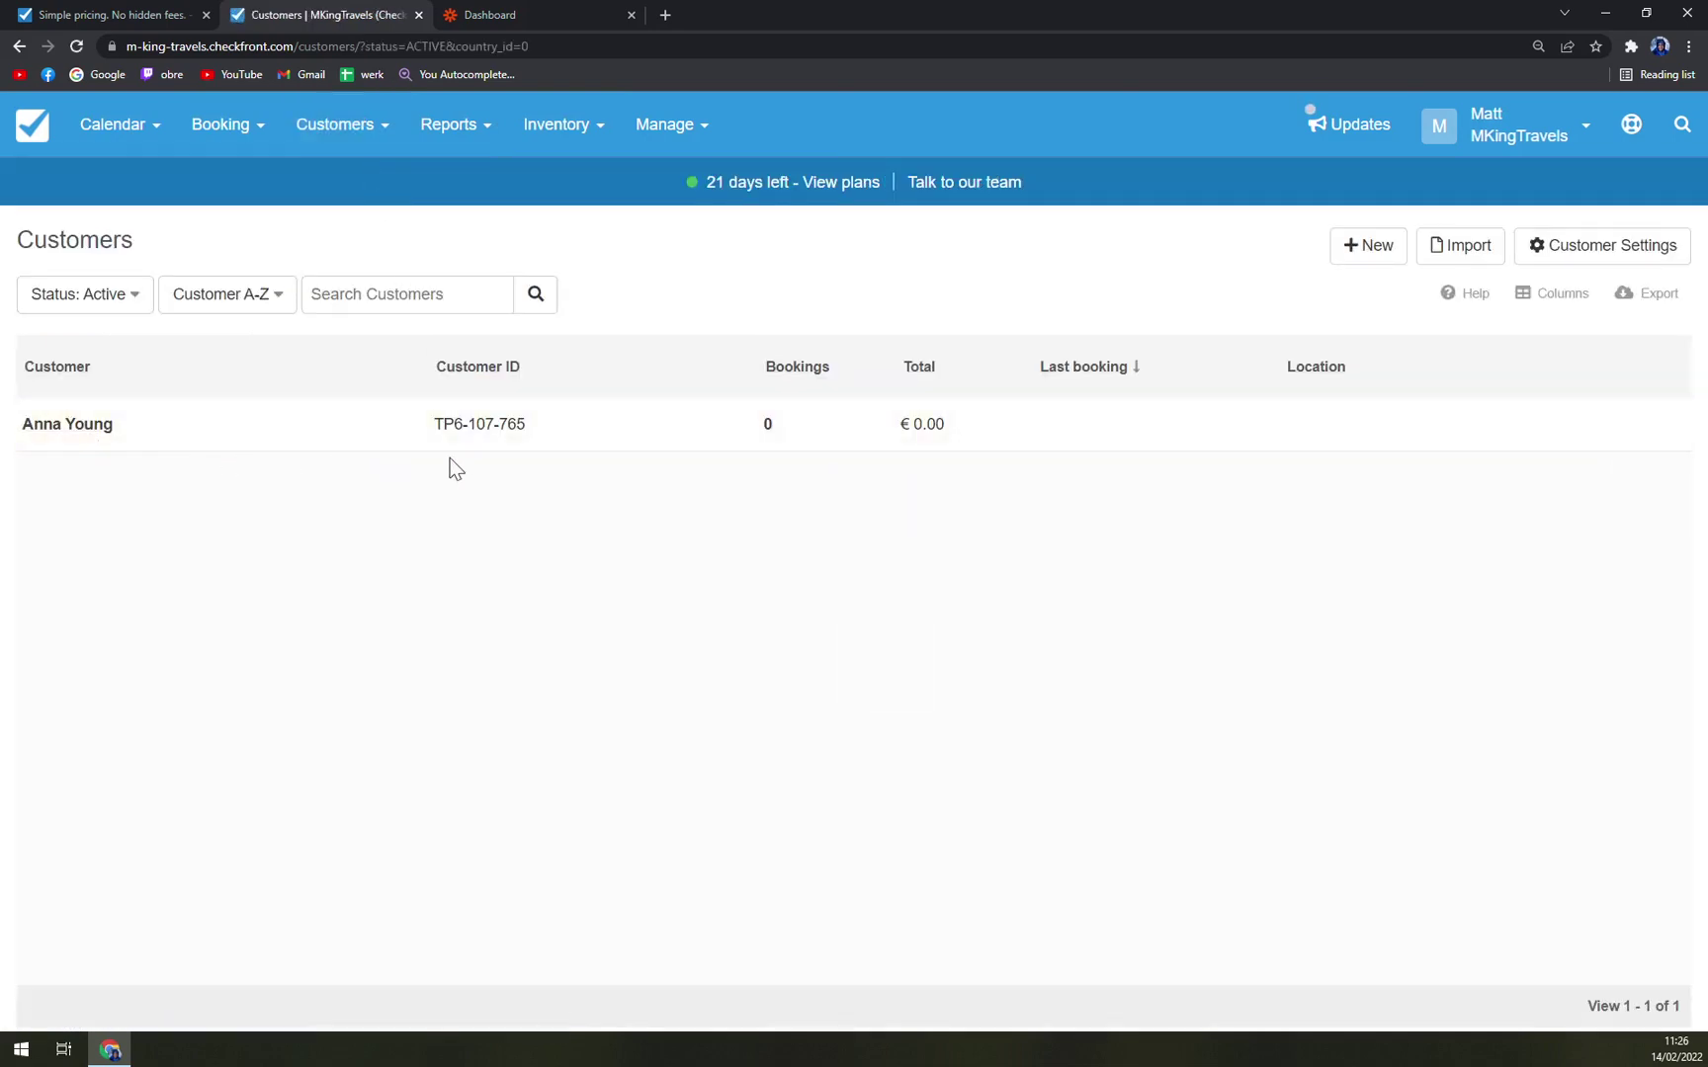
left_click_drag(751, 366, 812, 373)
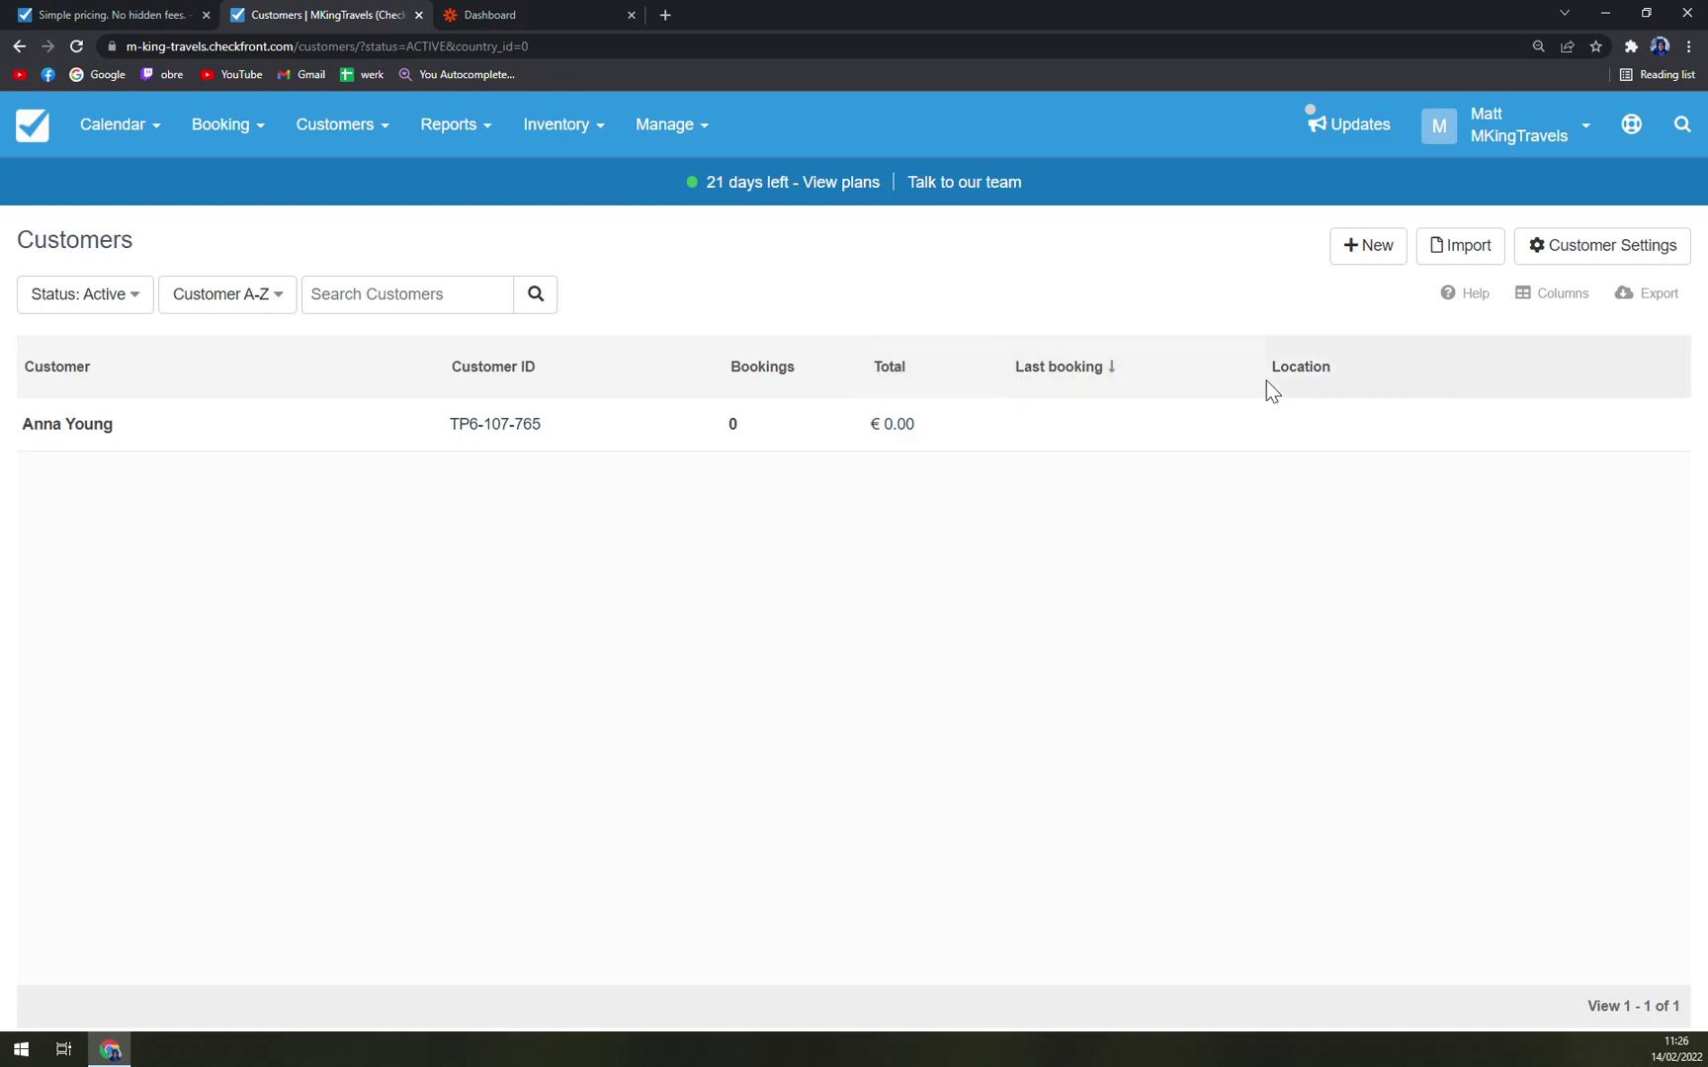
left_click(567, 130)
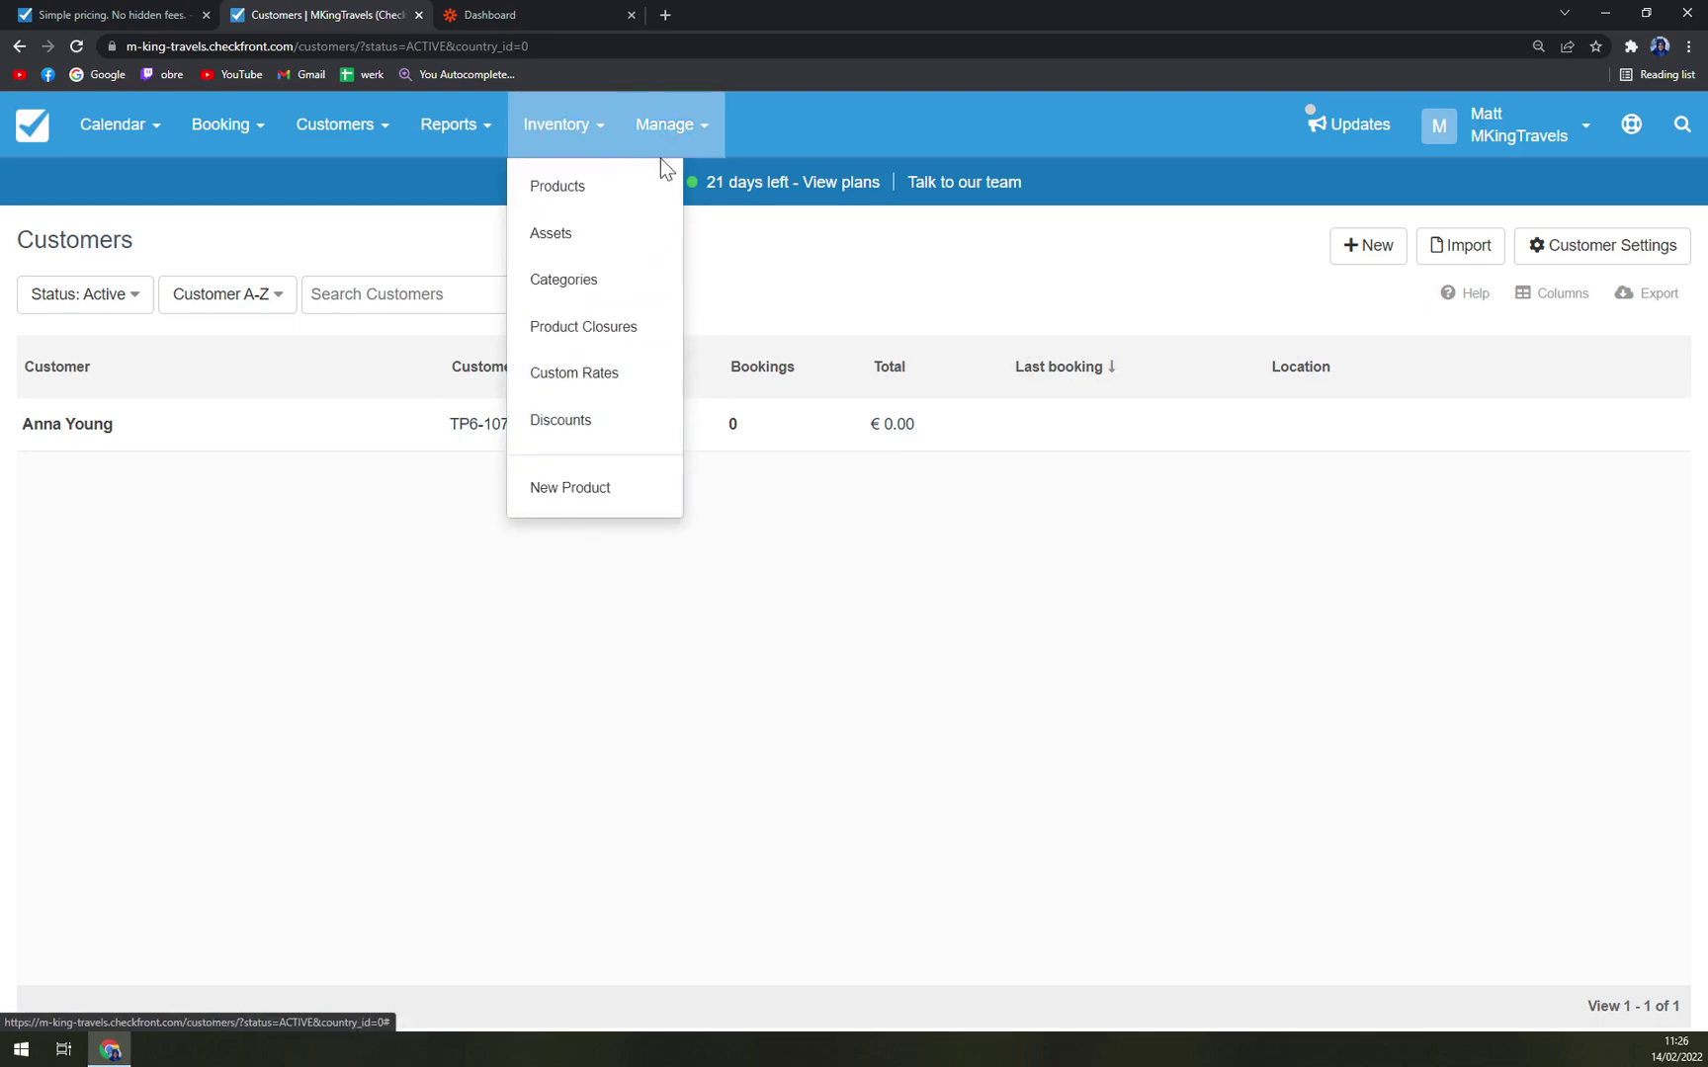
Start a new product, skip the builder tutorial, and name it 'Rocket Riding'.
left_click(585, 494)
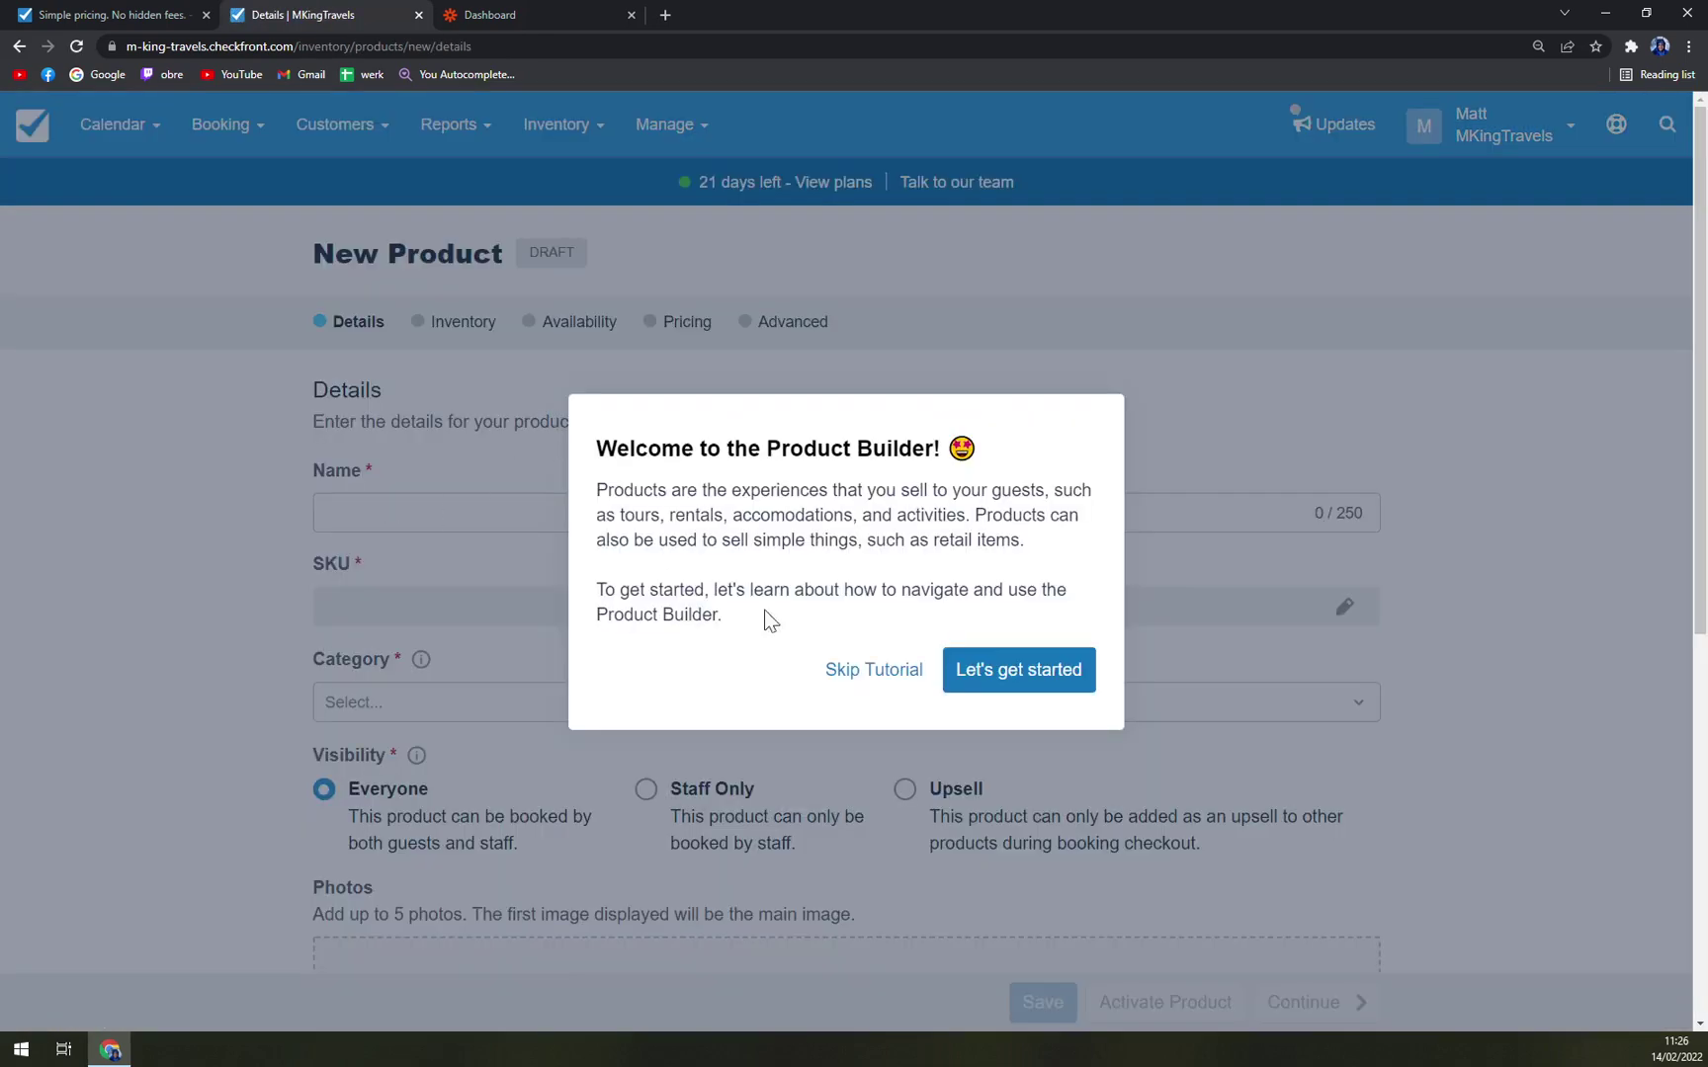
left_click(892, 676)
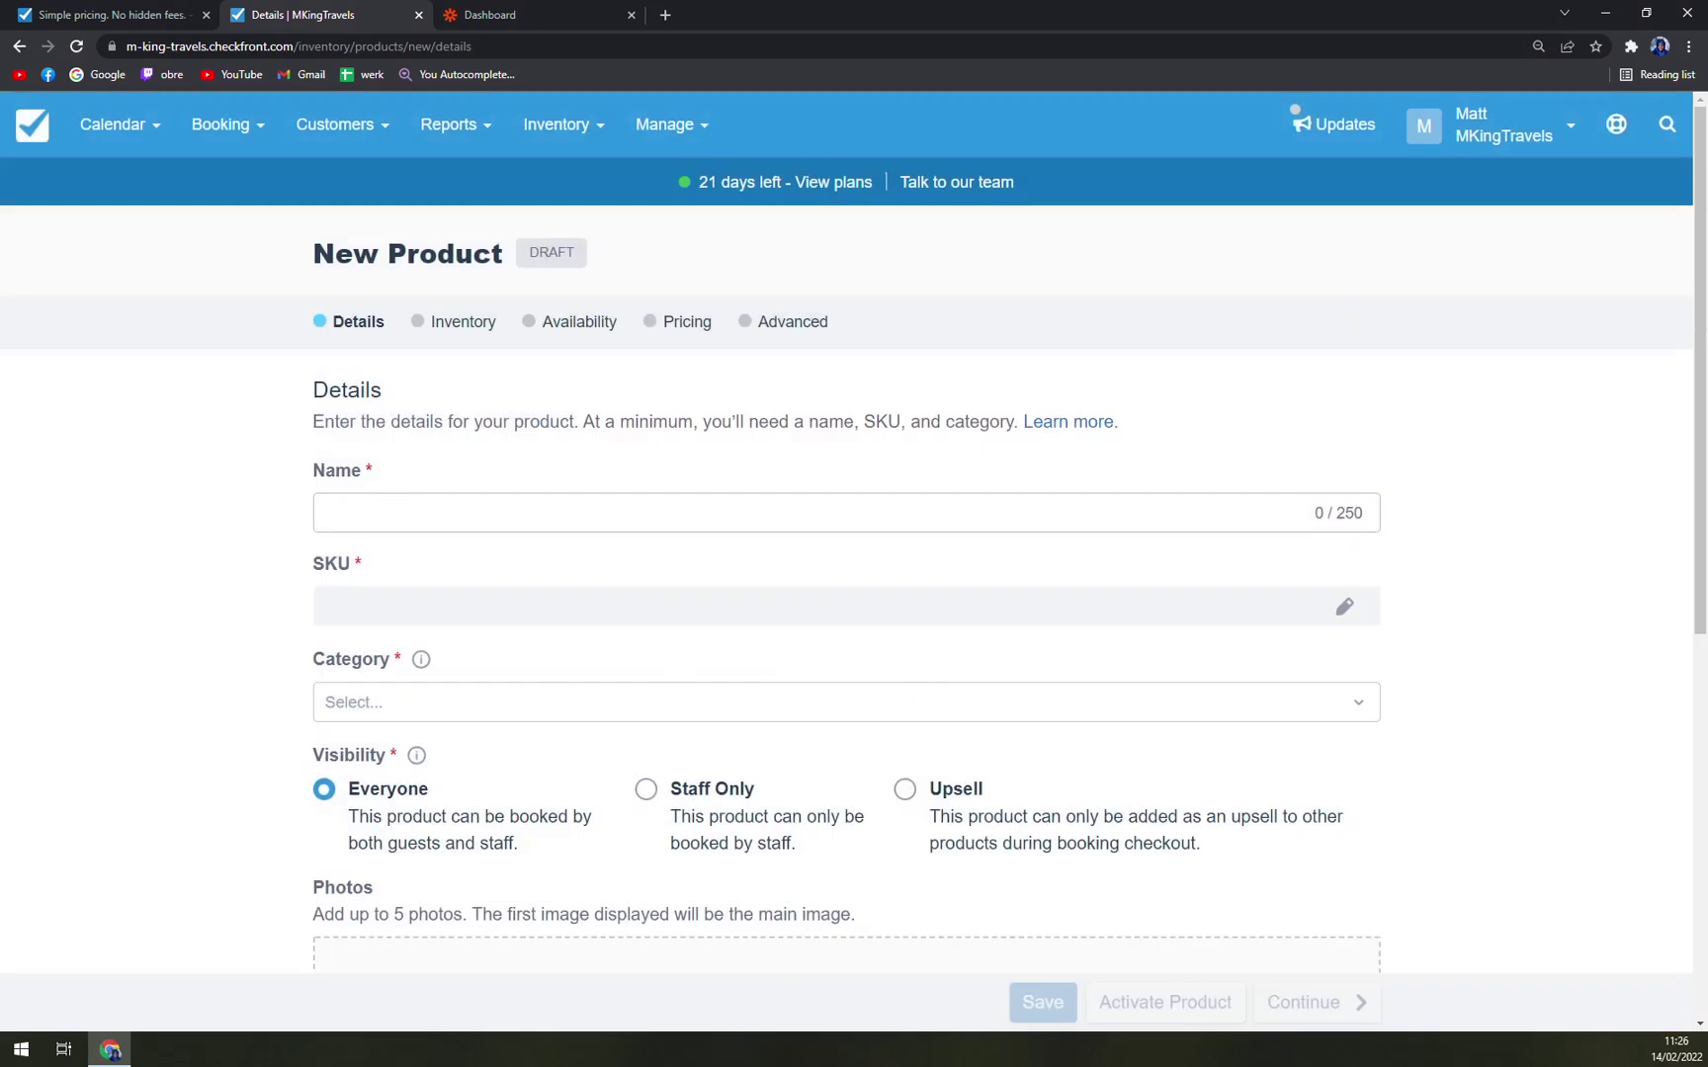
scroll(405, 405, "down", 1)
left_click(395, 424)
scroll(111, 331, "up", 1)
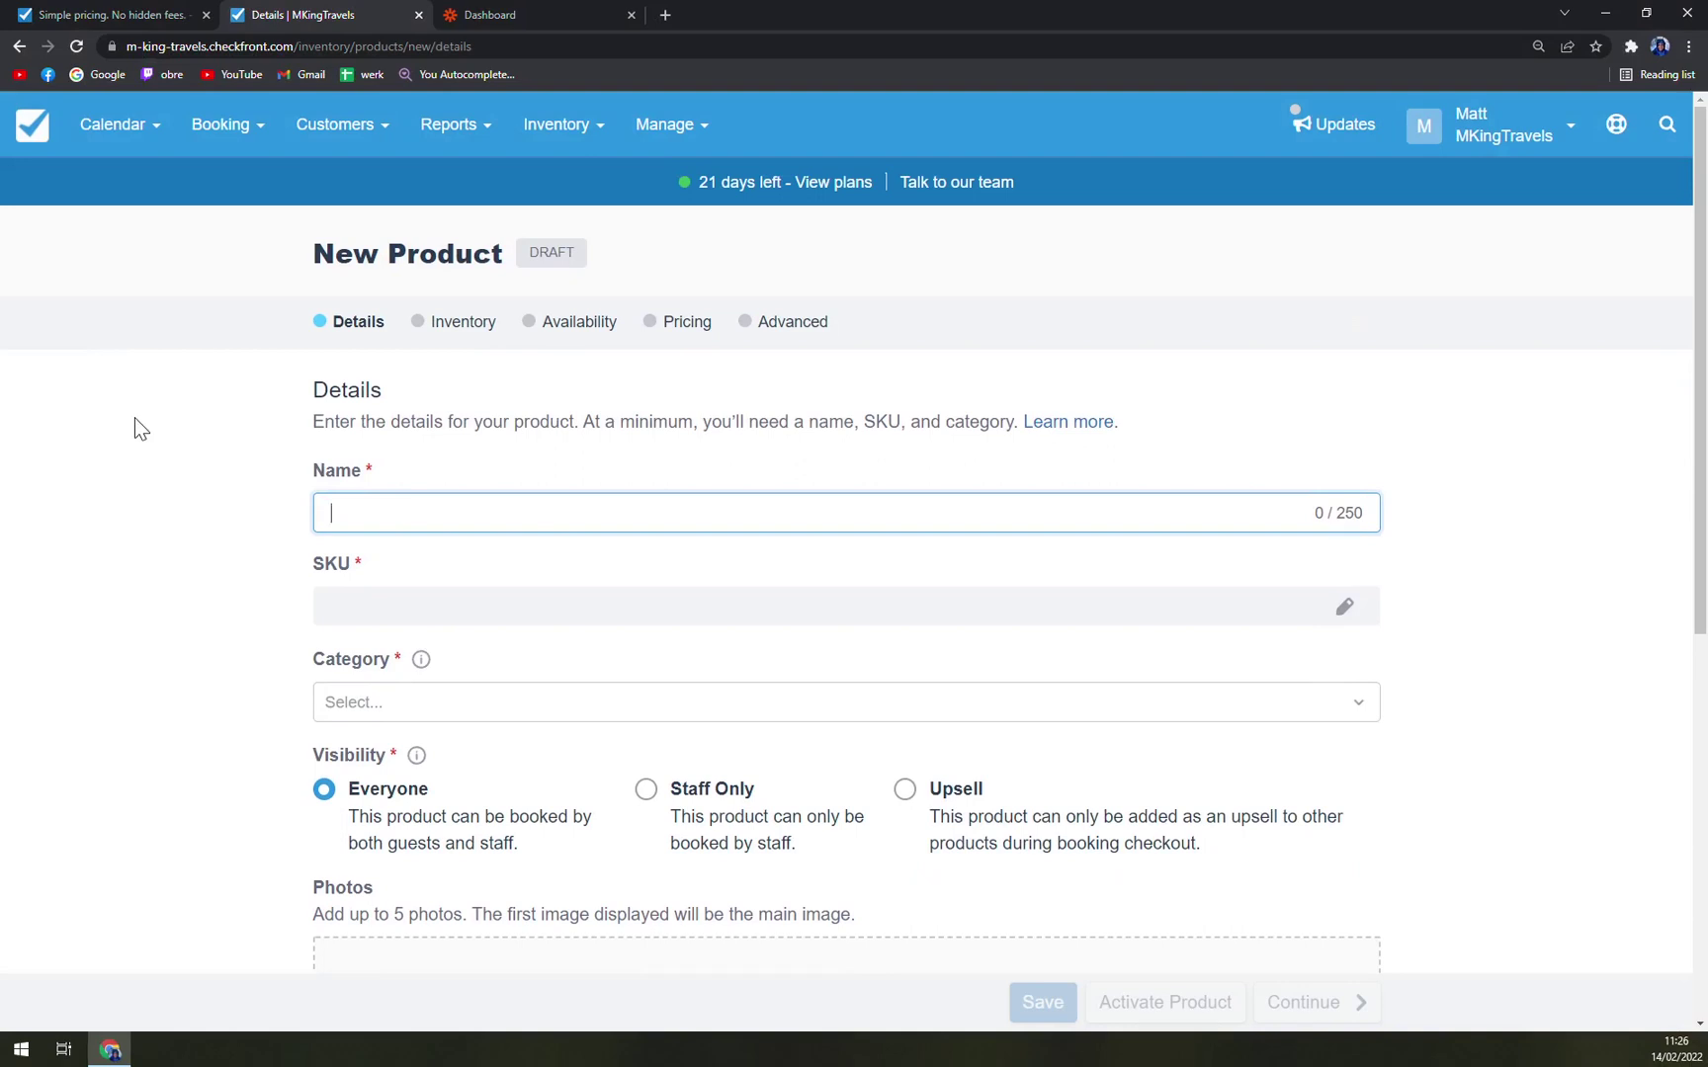
type("Rocket Ro")
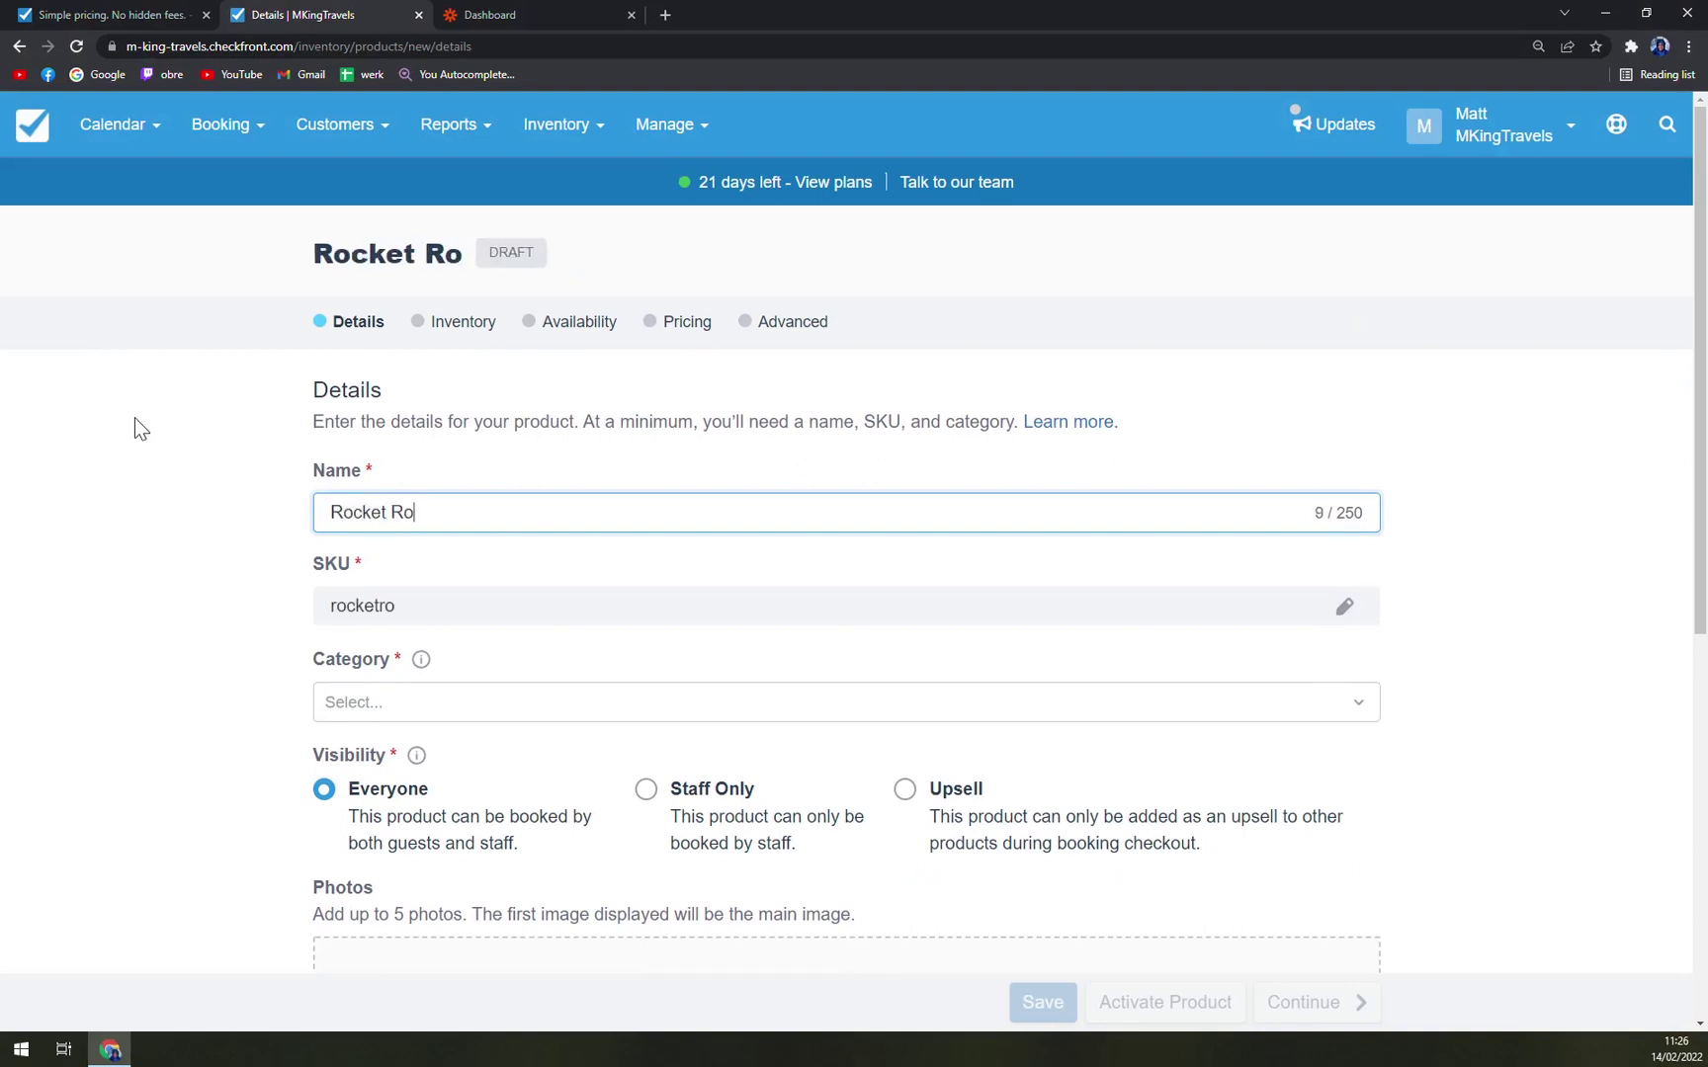
key("BackSpace")
type("iding")
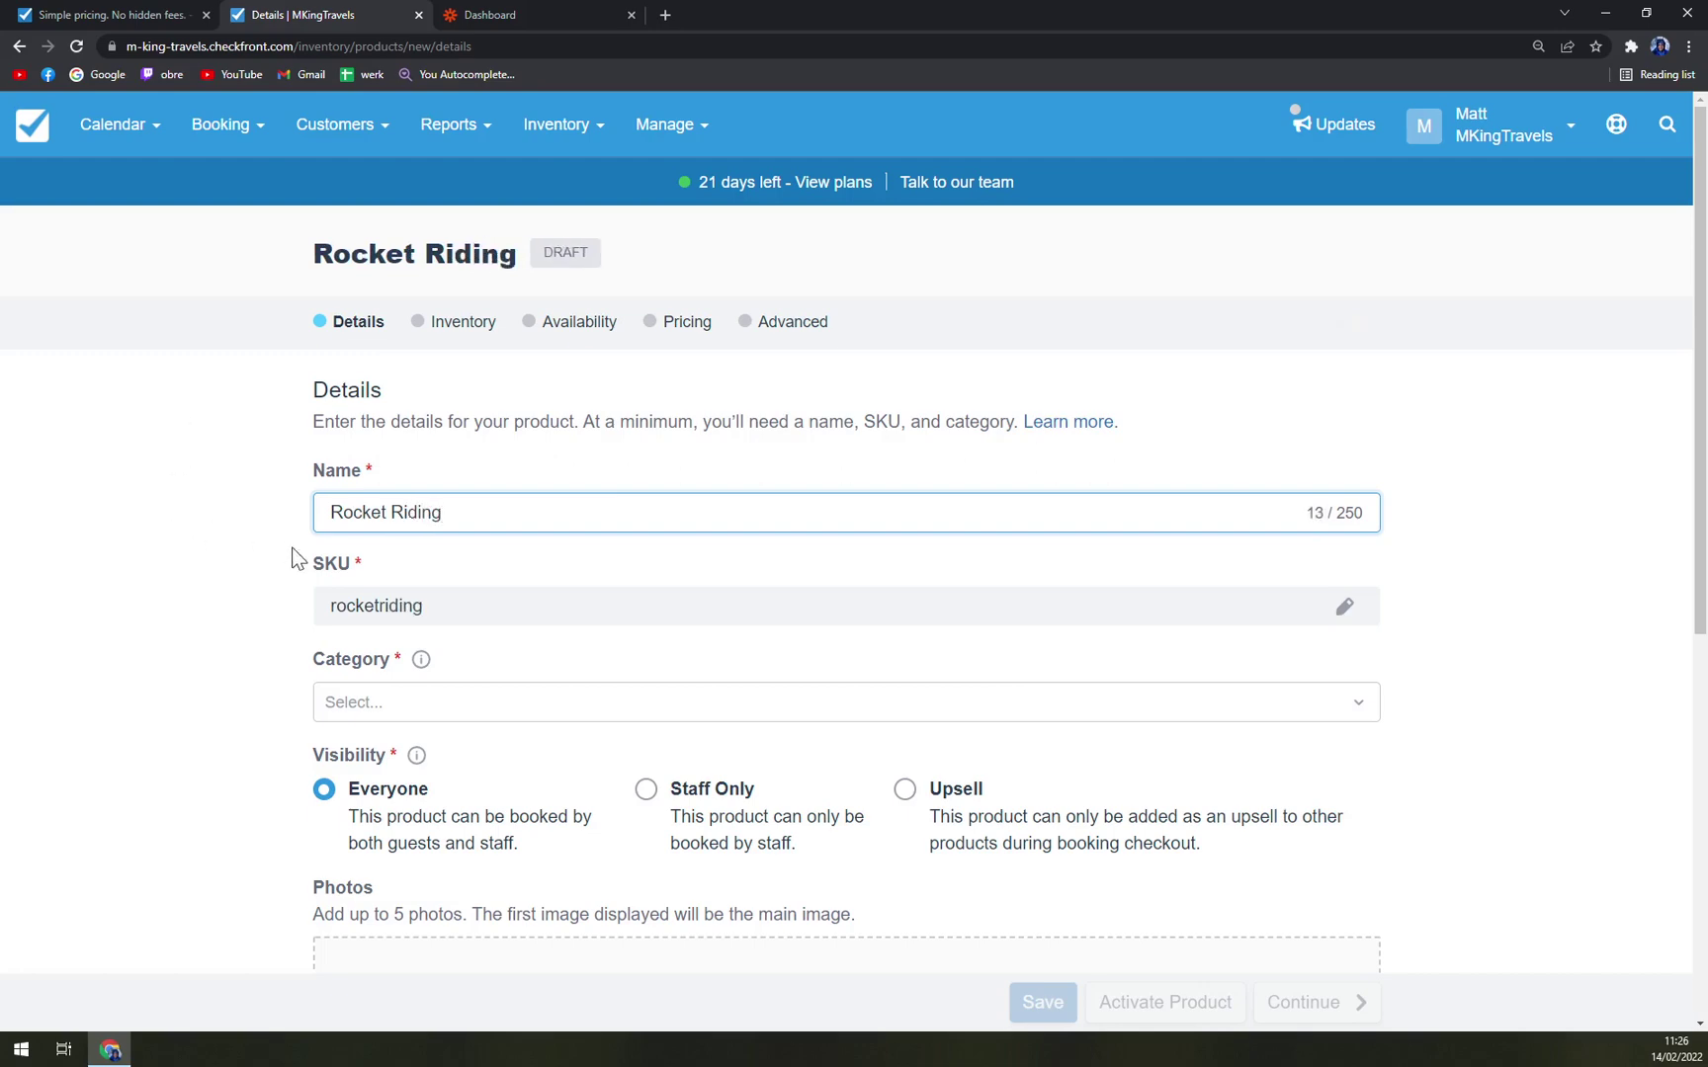
Create and assign the Rockets category, then save the product as a draft.
scroll(255, 572, "down", 5)
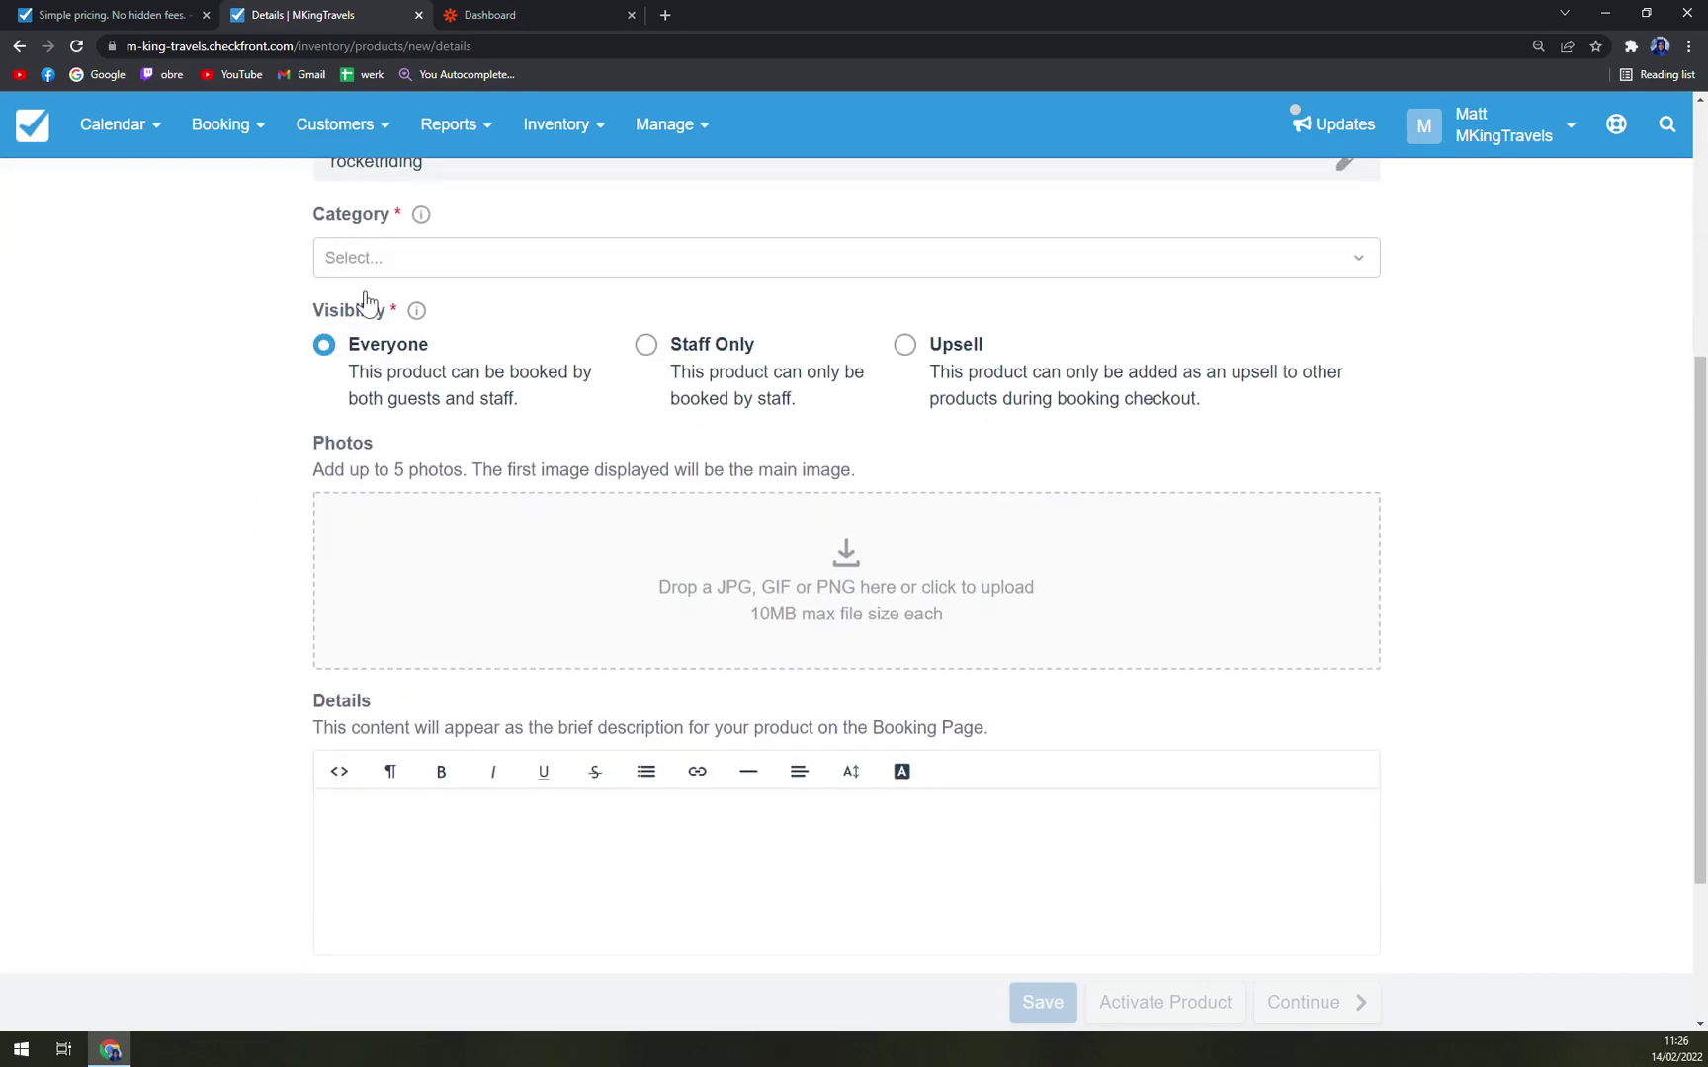
left_click(362, 264)
scroll(198, 311, "up", 2)
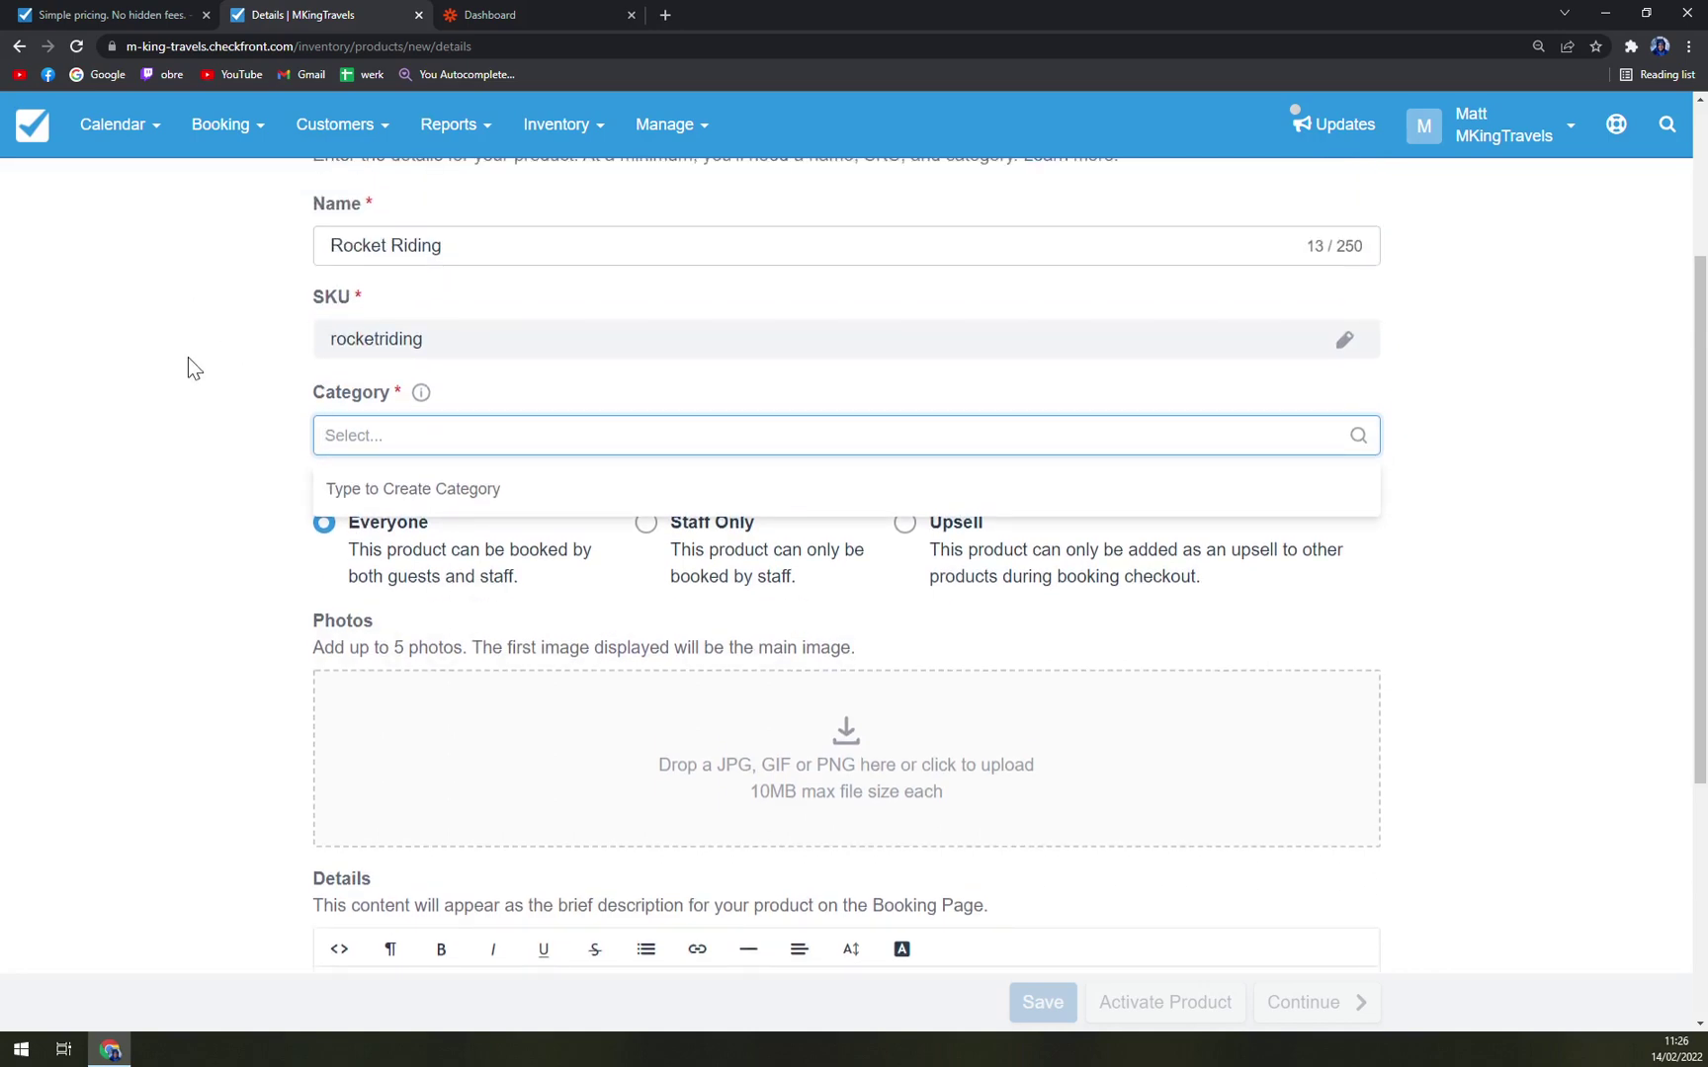
type("Rockets")
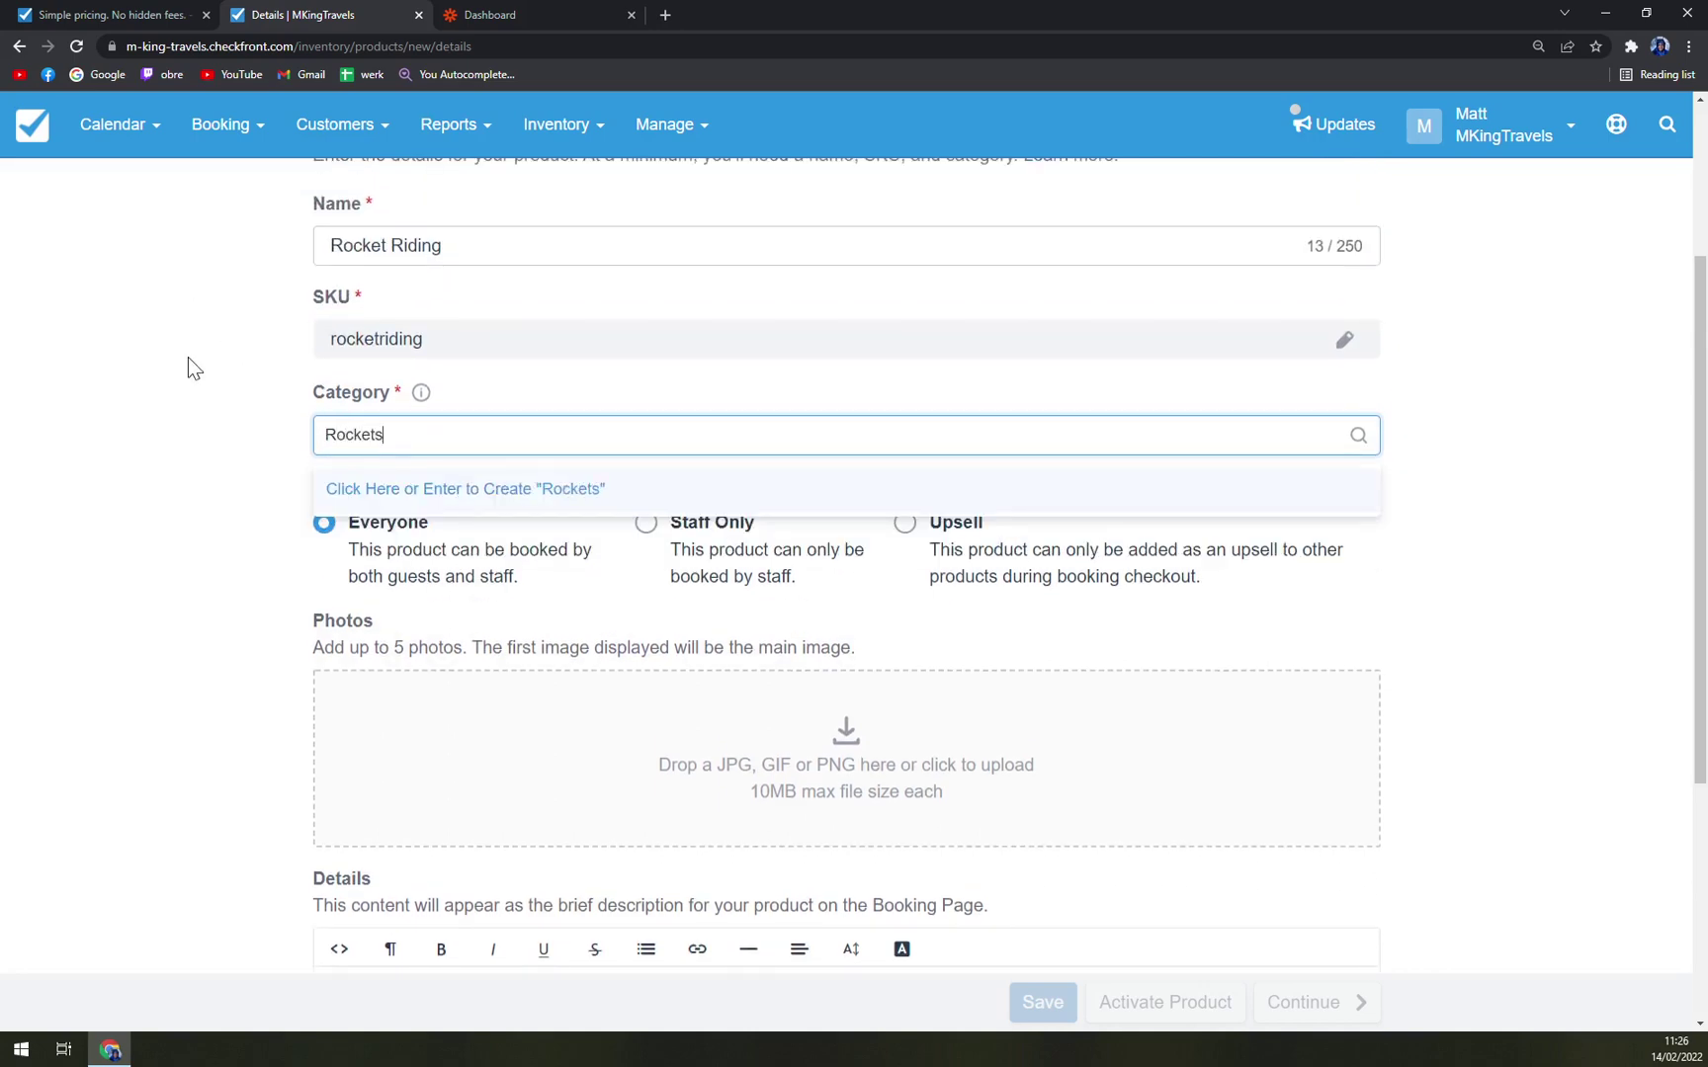
key("Return")
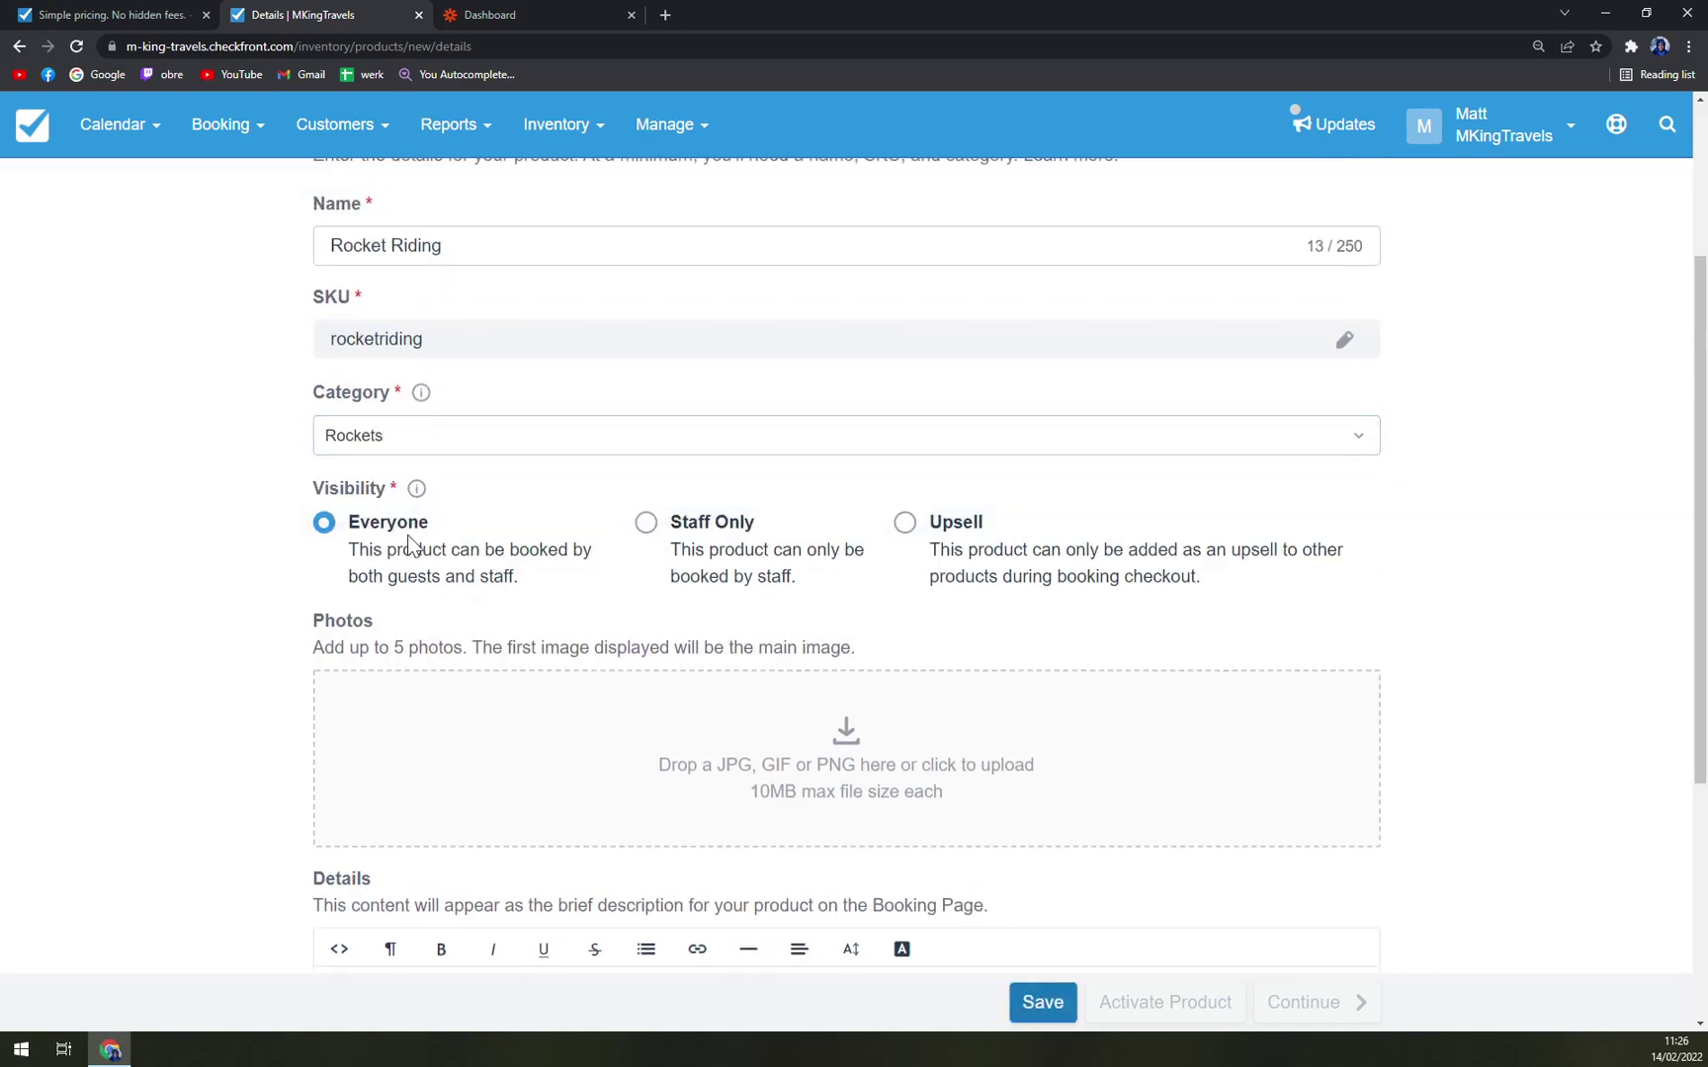
scroll(479, 506, "down", 2)
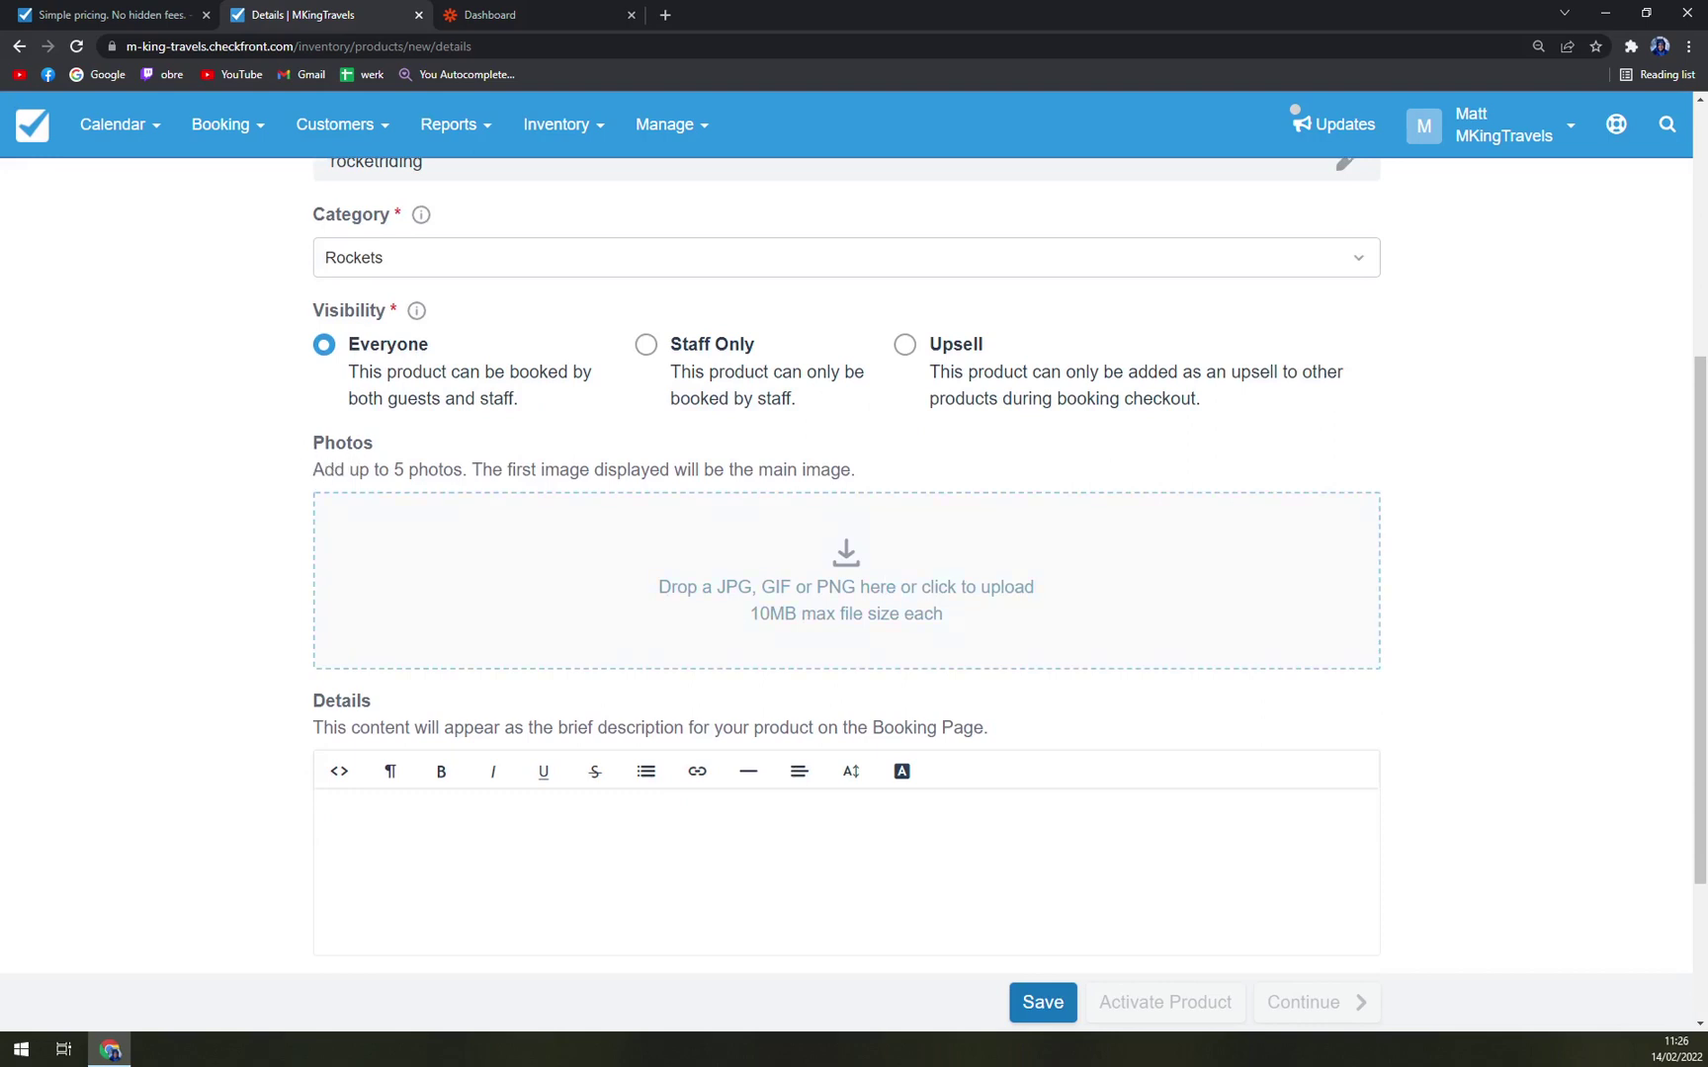
scroll(772, 555, "down", 3)
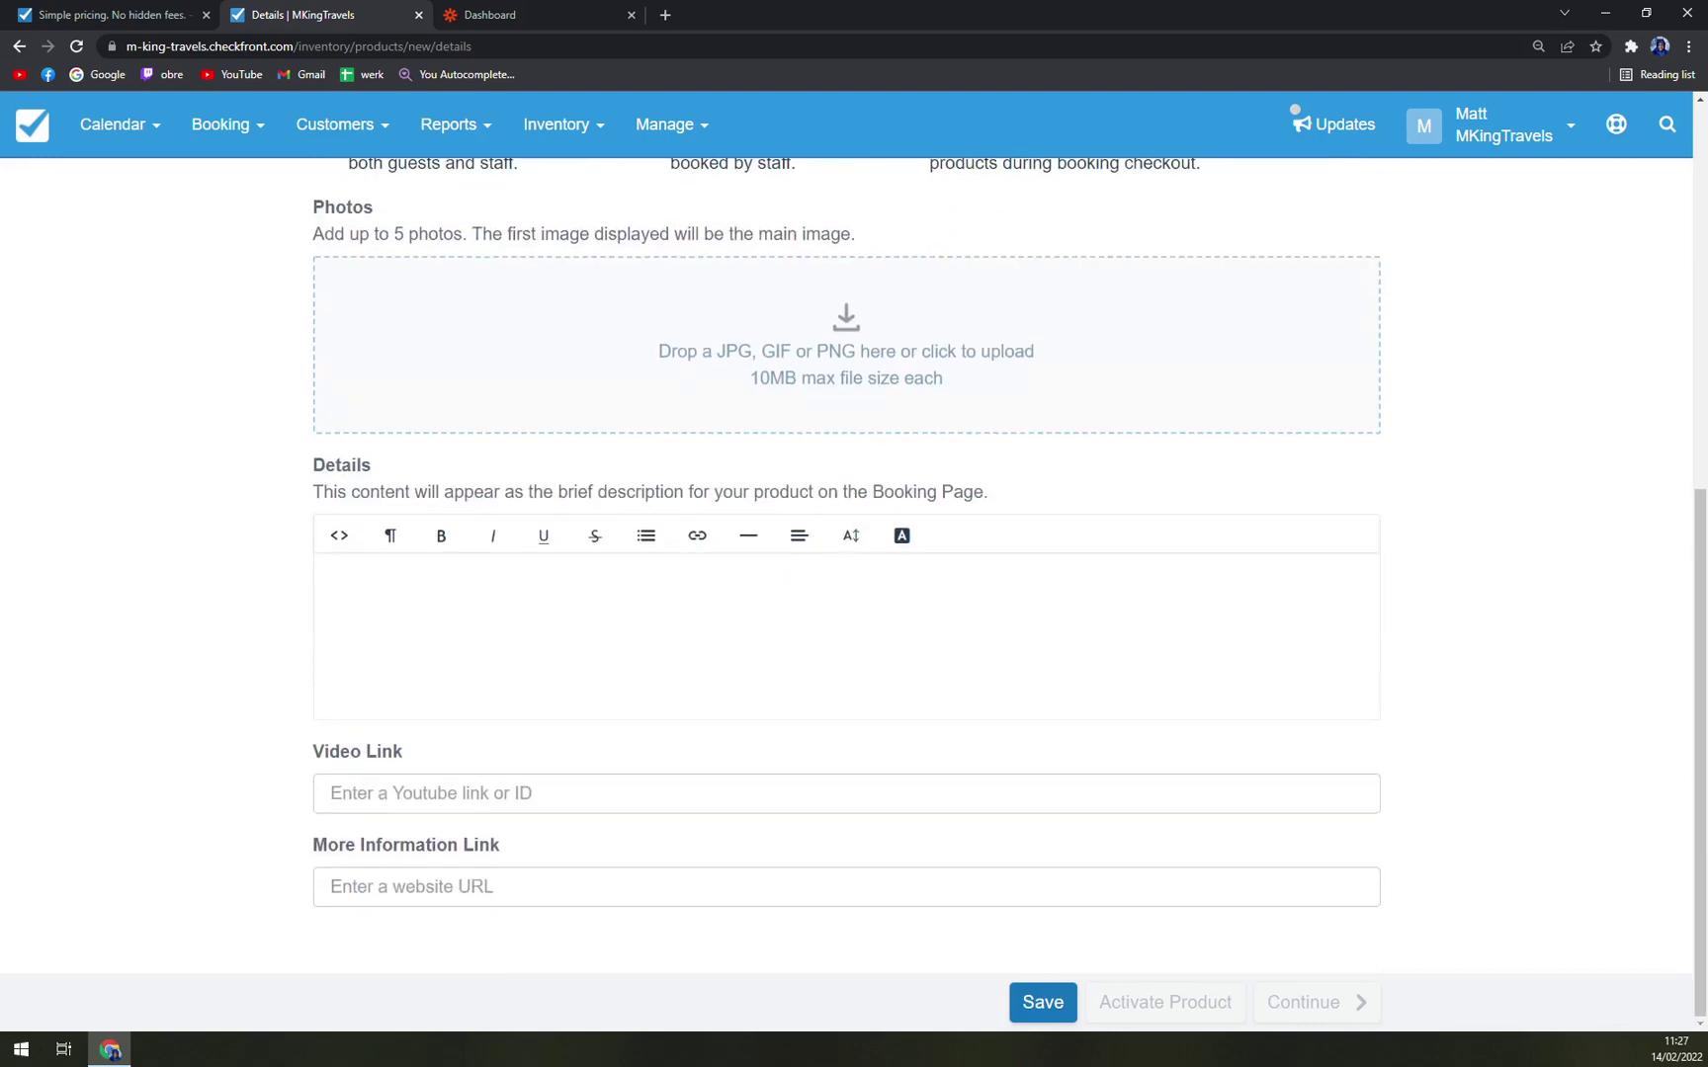
left_click(1040, 1003)
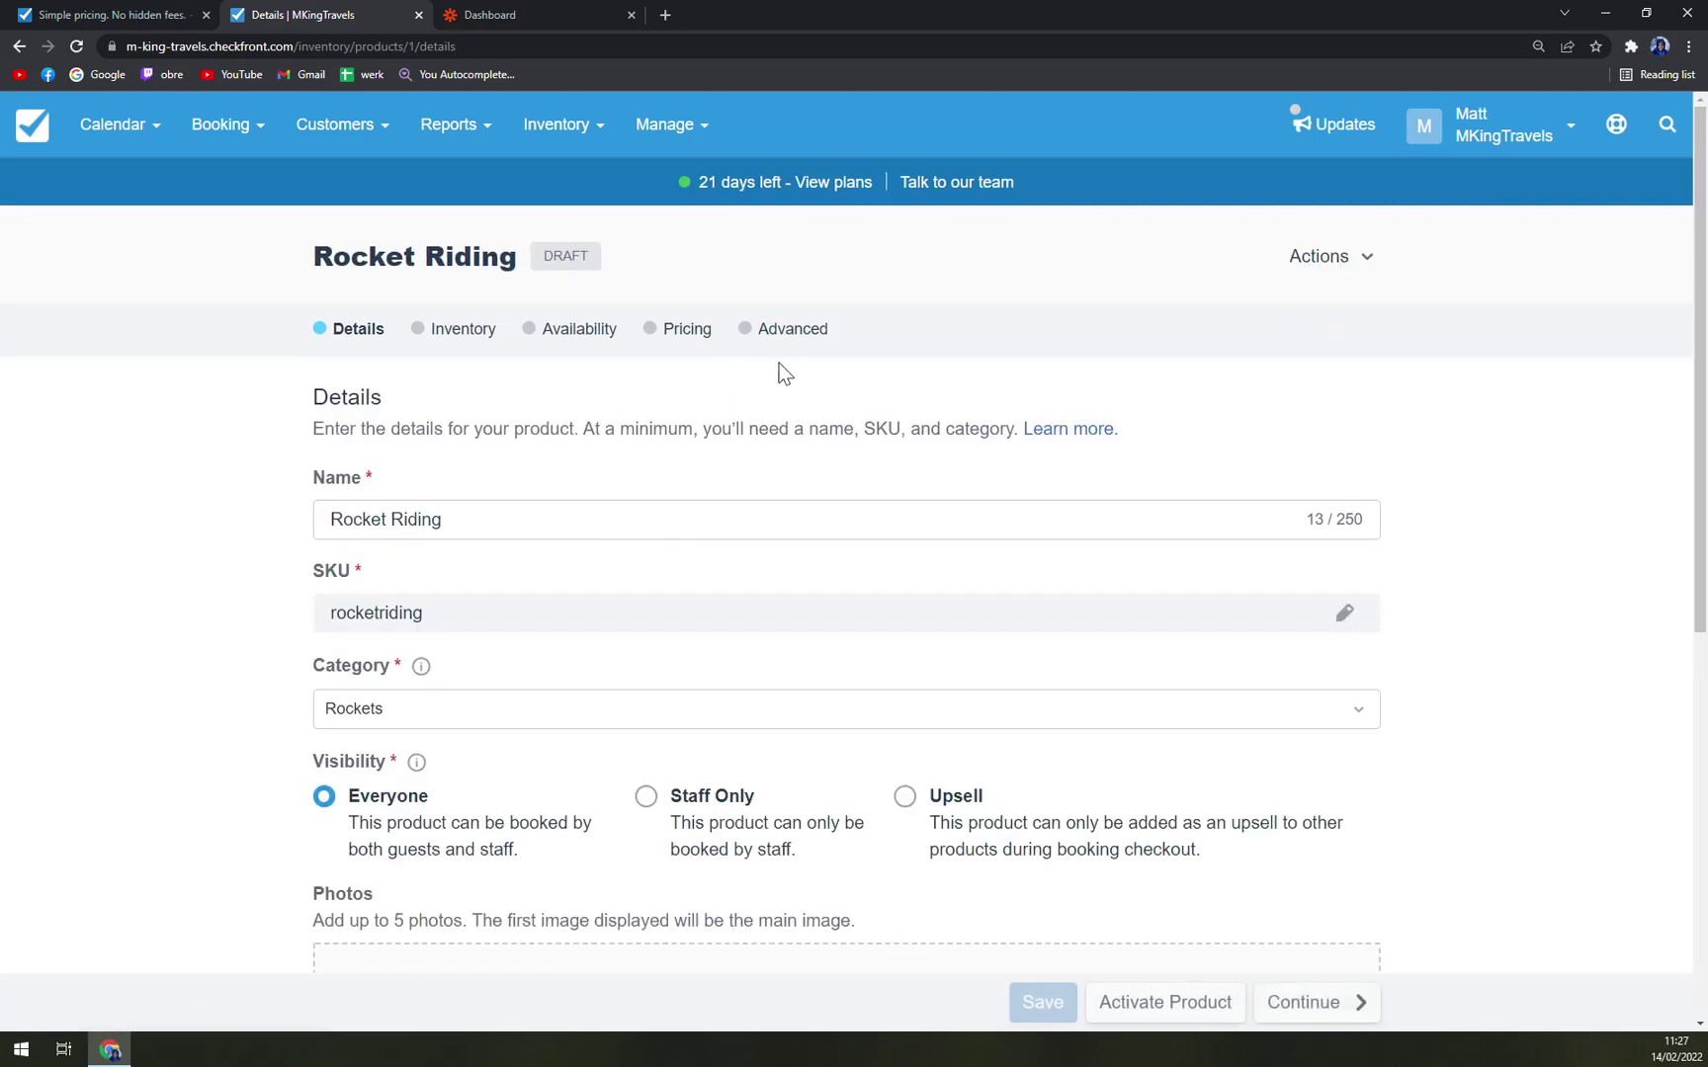
Attempt activation, then set the product's inventory type to Assets.
scroll(566, 339, "down", 6)
scroll(566, 339, "down", 1)
left_click(1176, 1015)
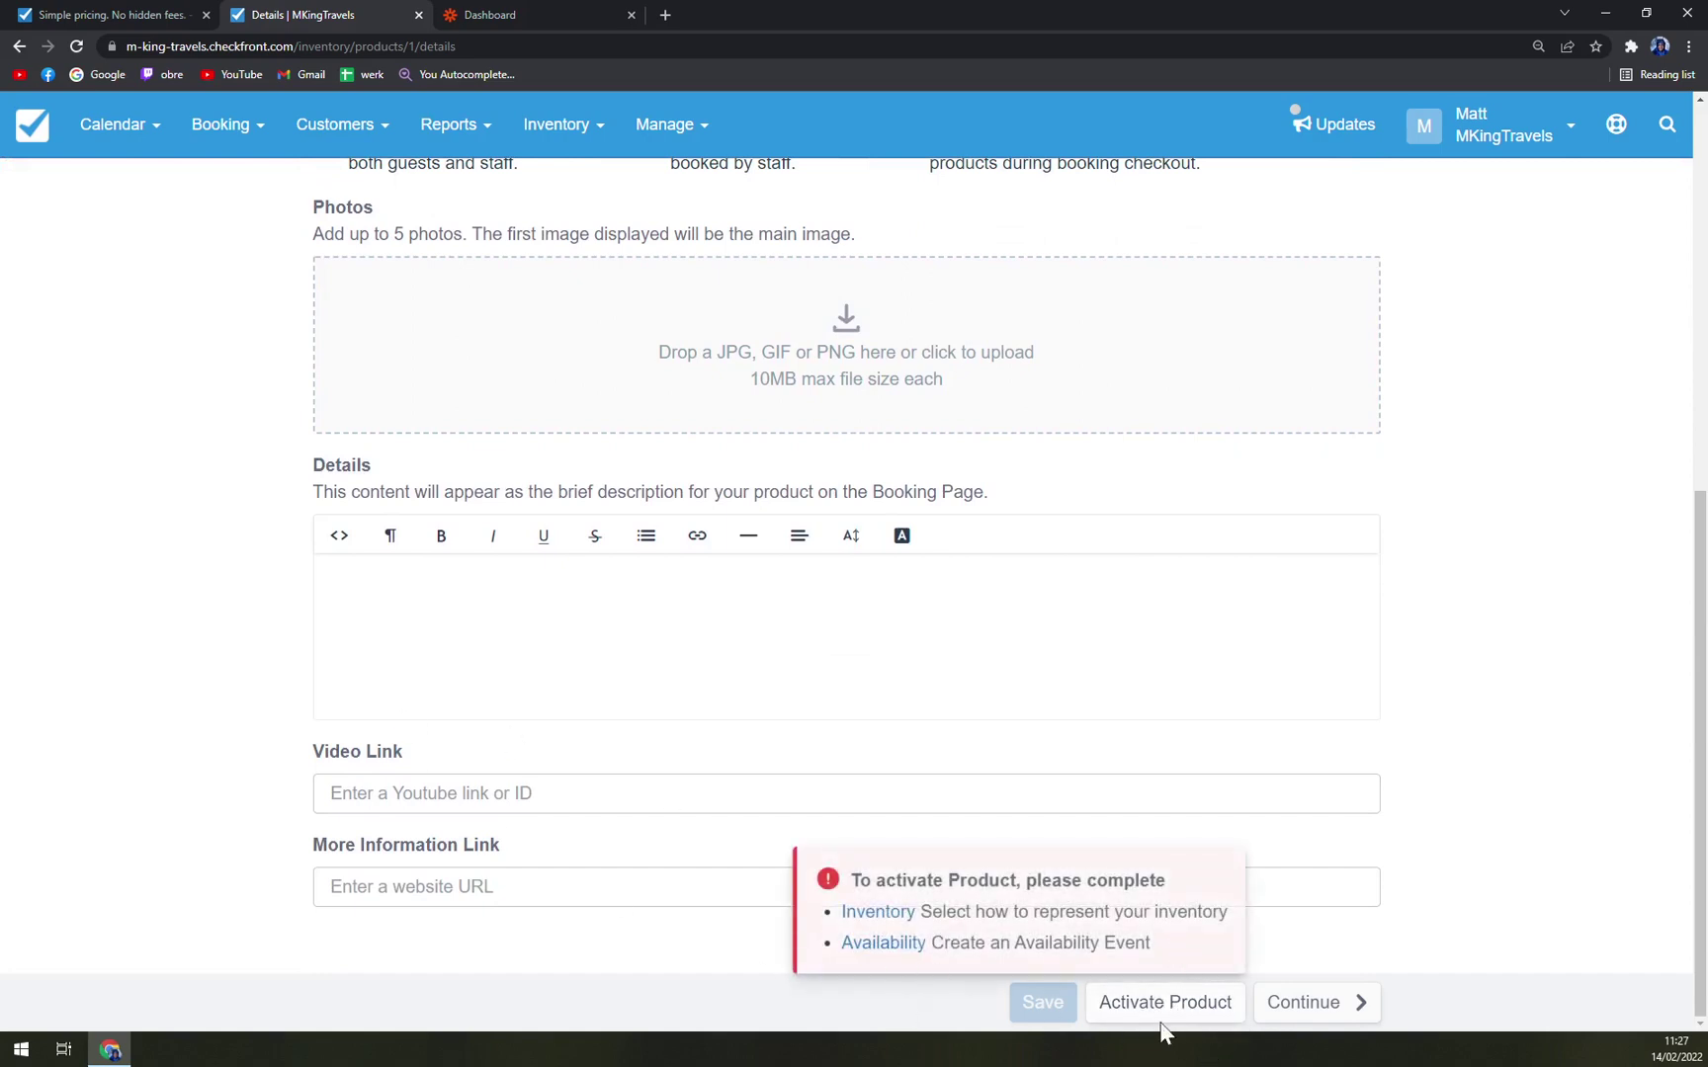
left_click(1320, 1016)
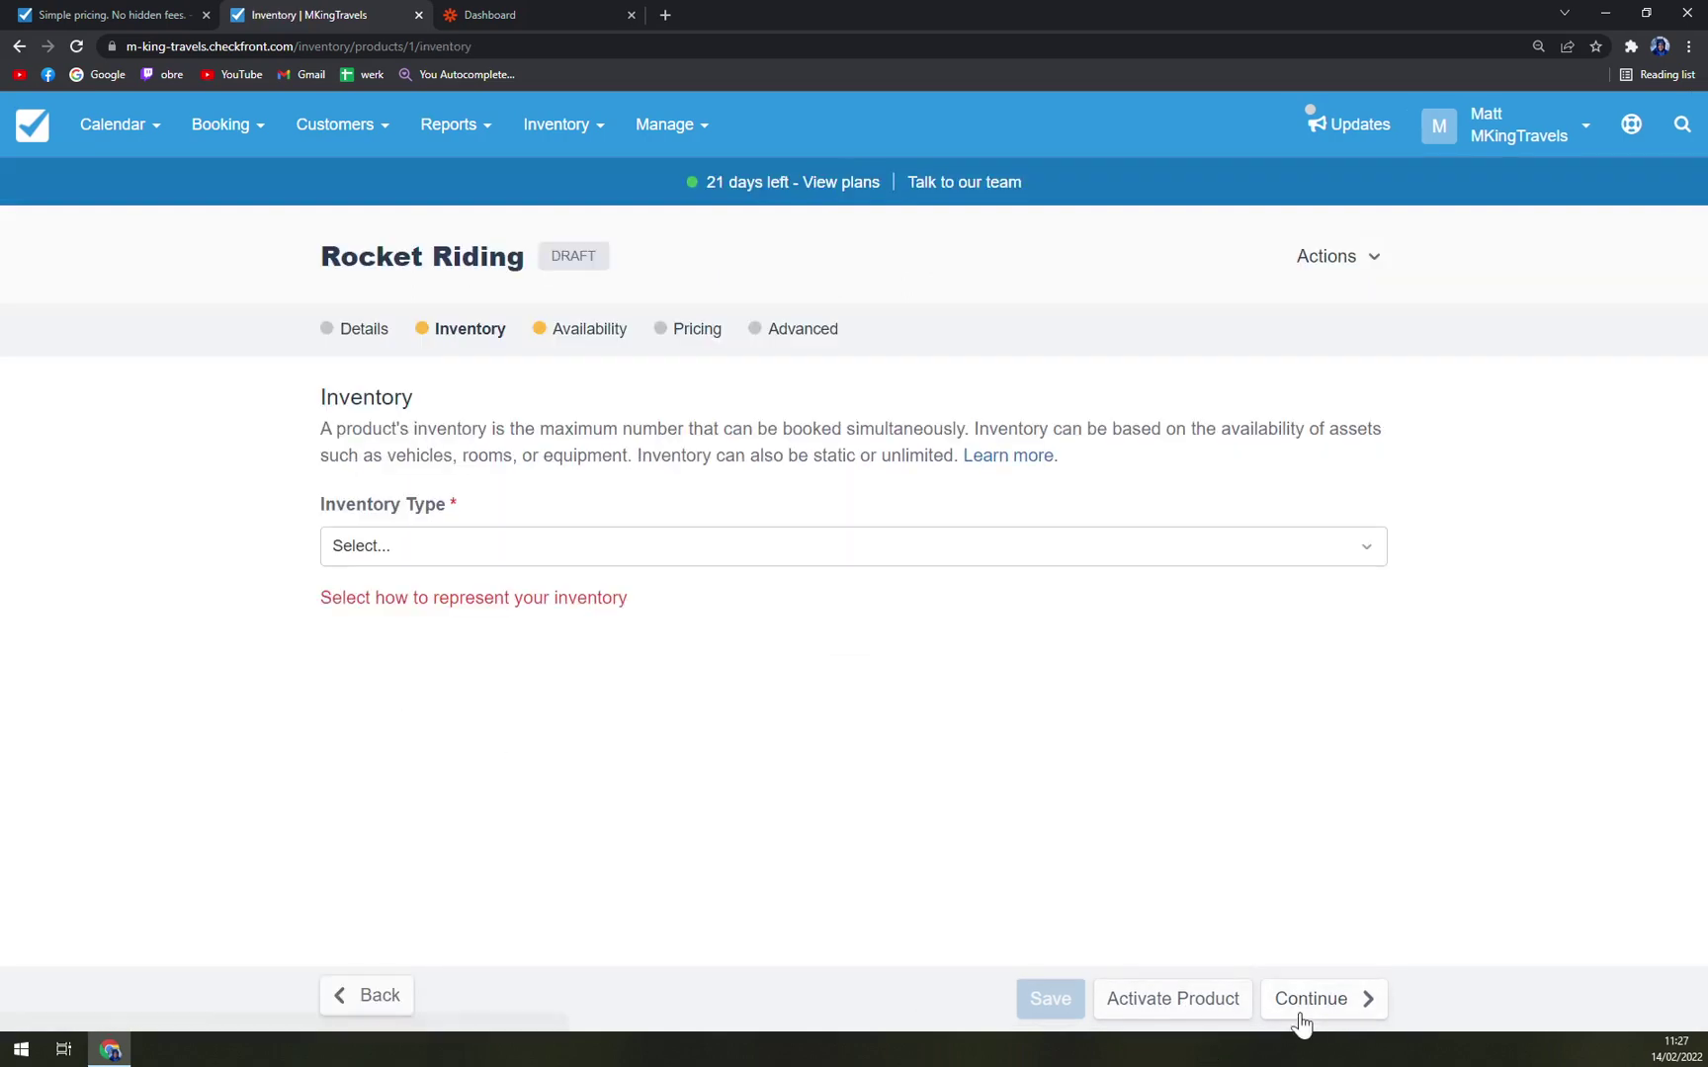
left_click(466, 550)
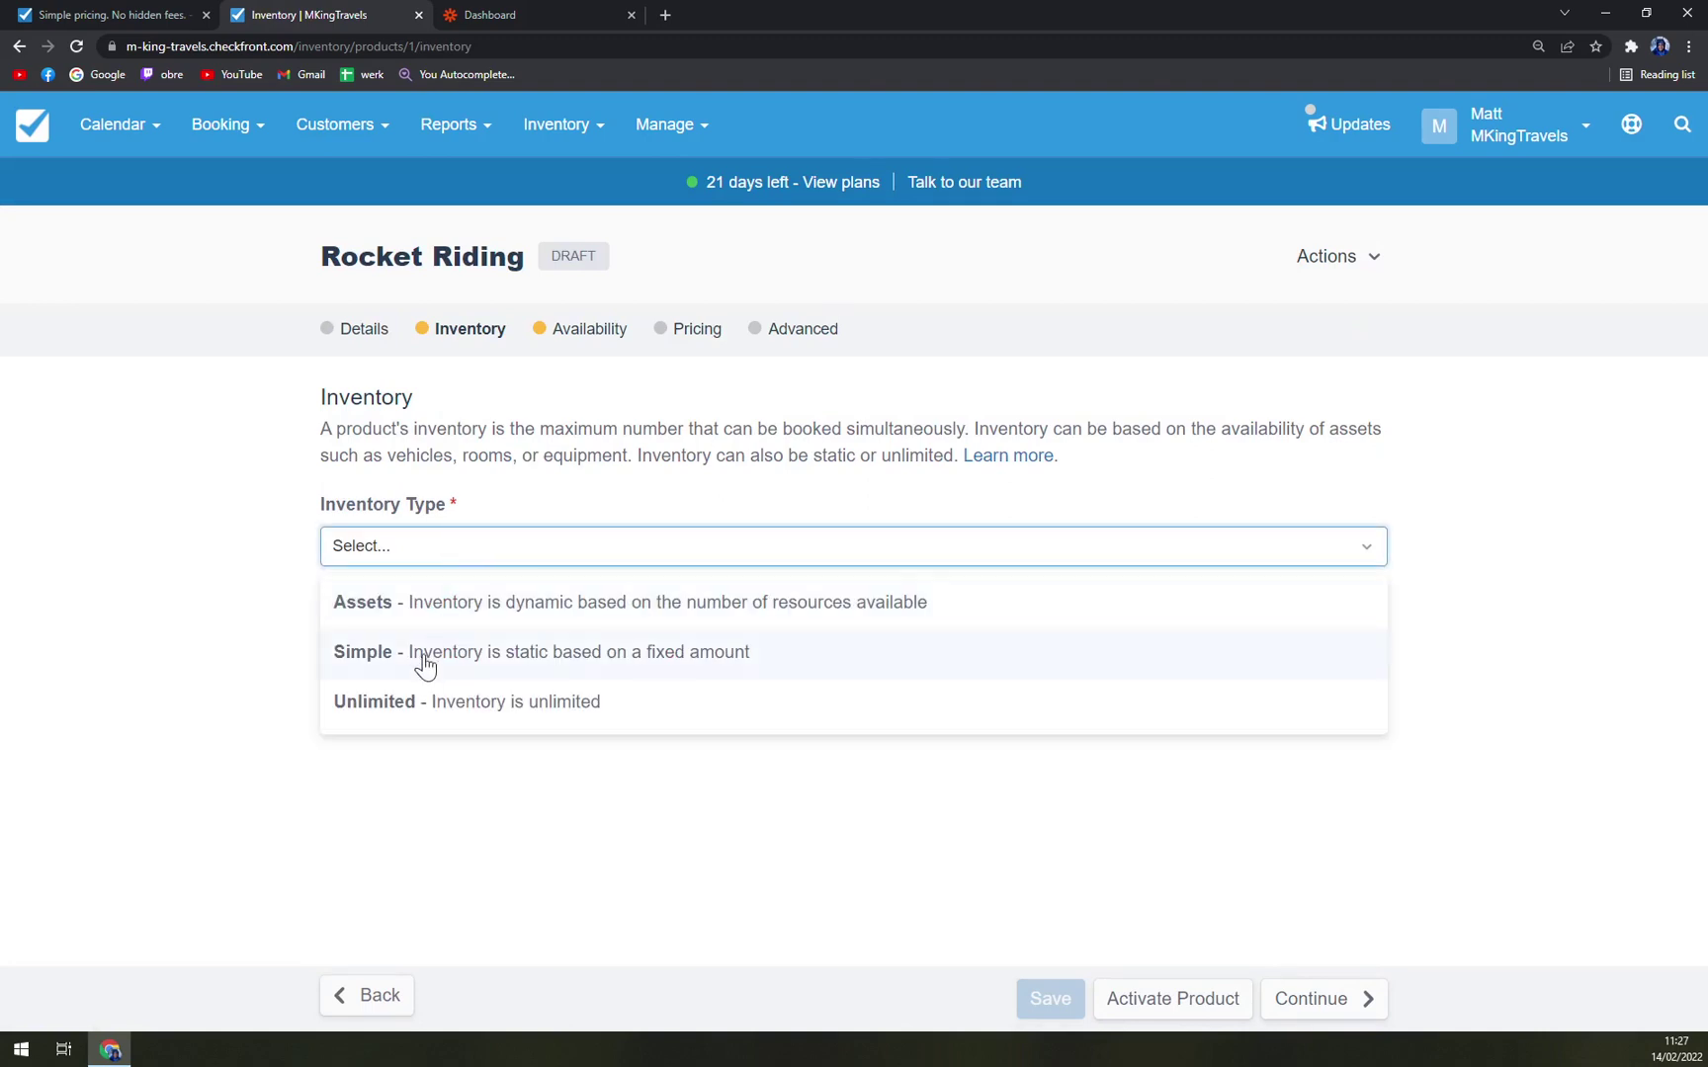
left_click(414, 612)
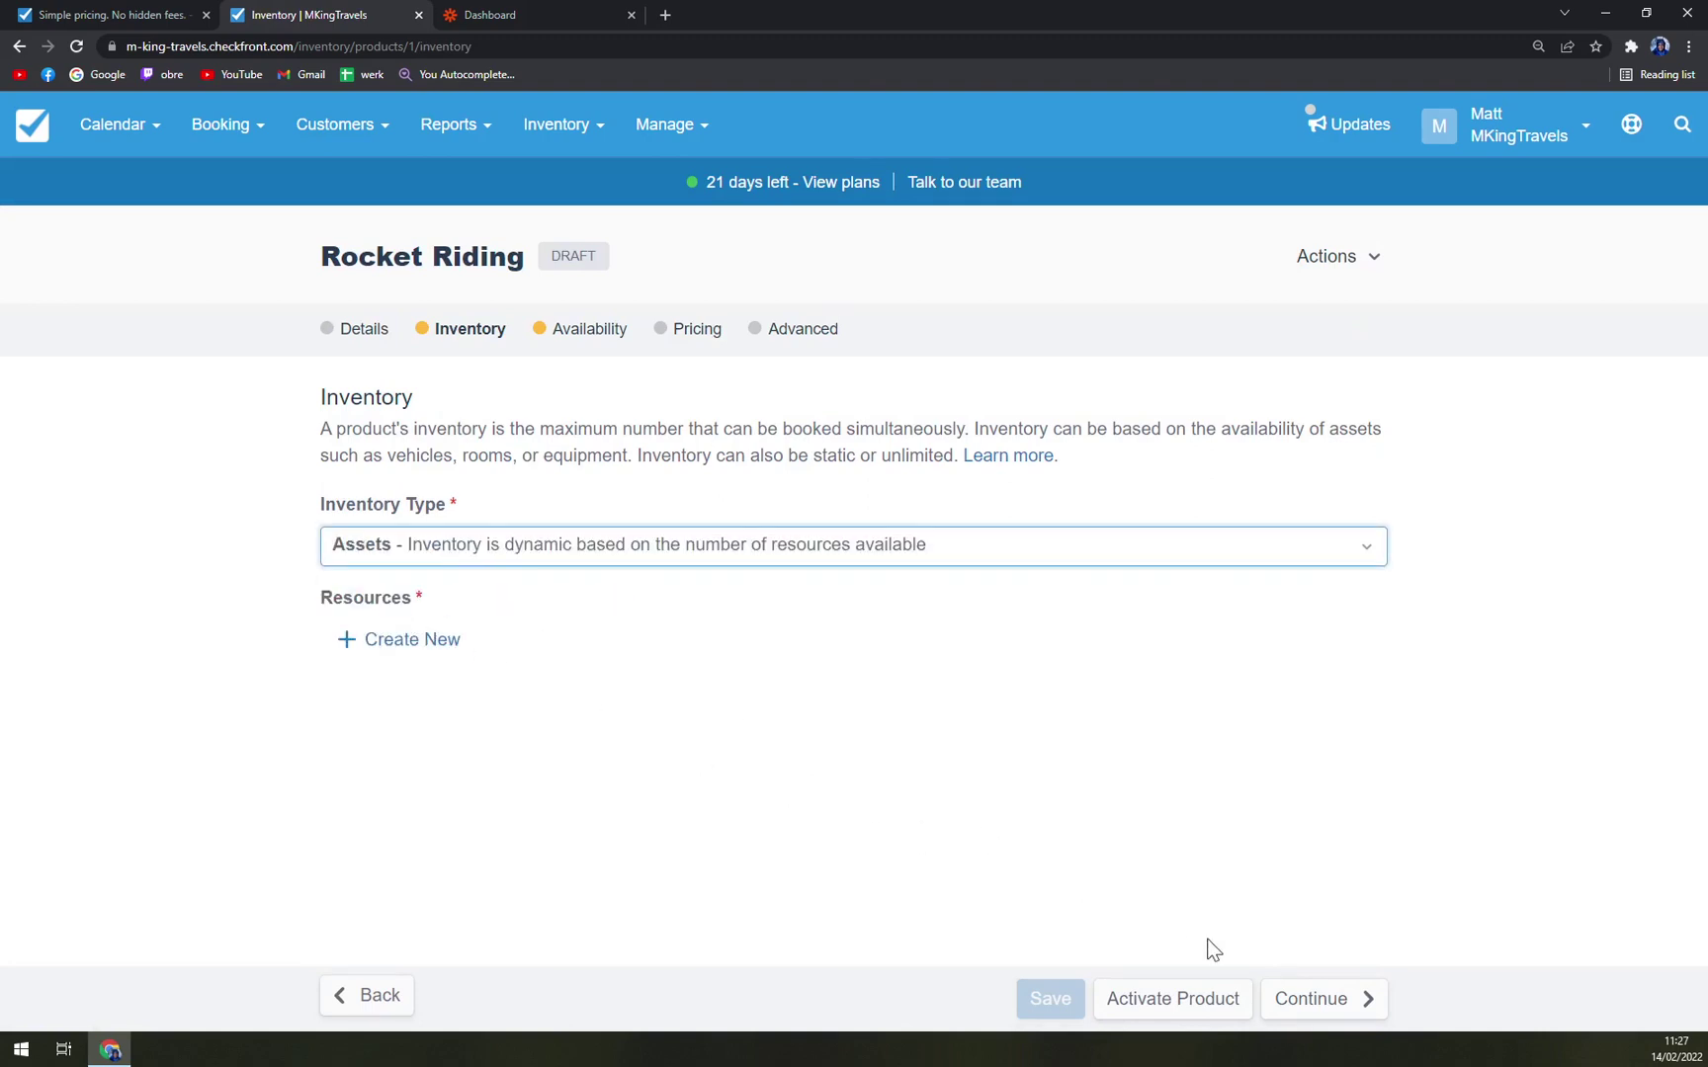
Continue through Availability and Pricing to Advanced, opening and closing the Waivers add-on dialog.
left_click(1320, 1013)
scroll(412, 411, "down", 2)
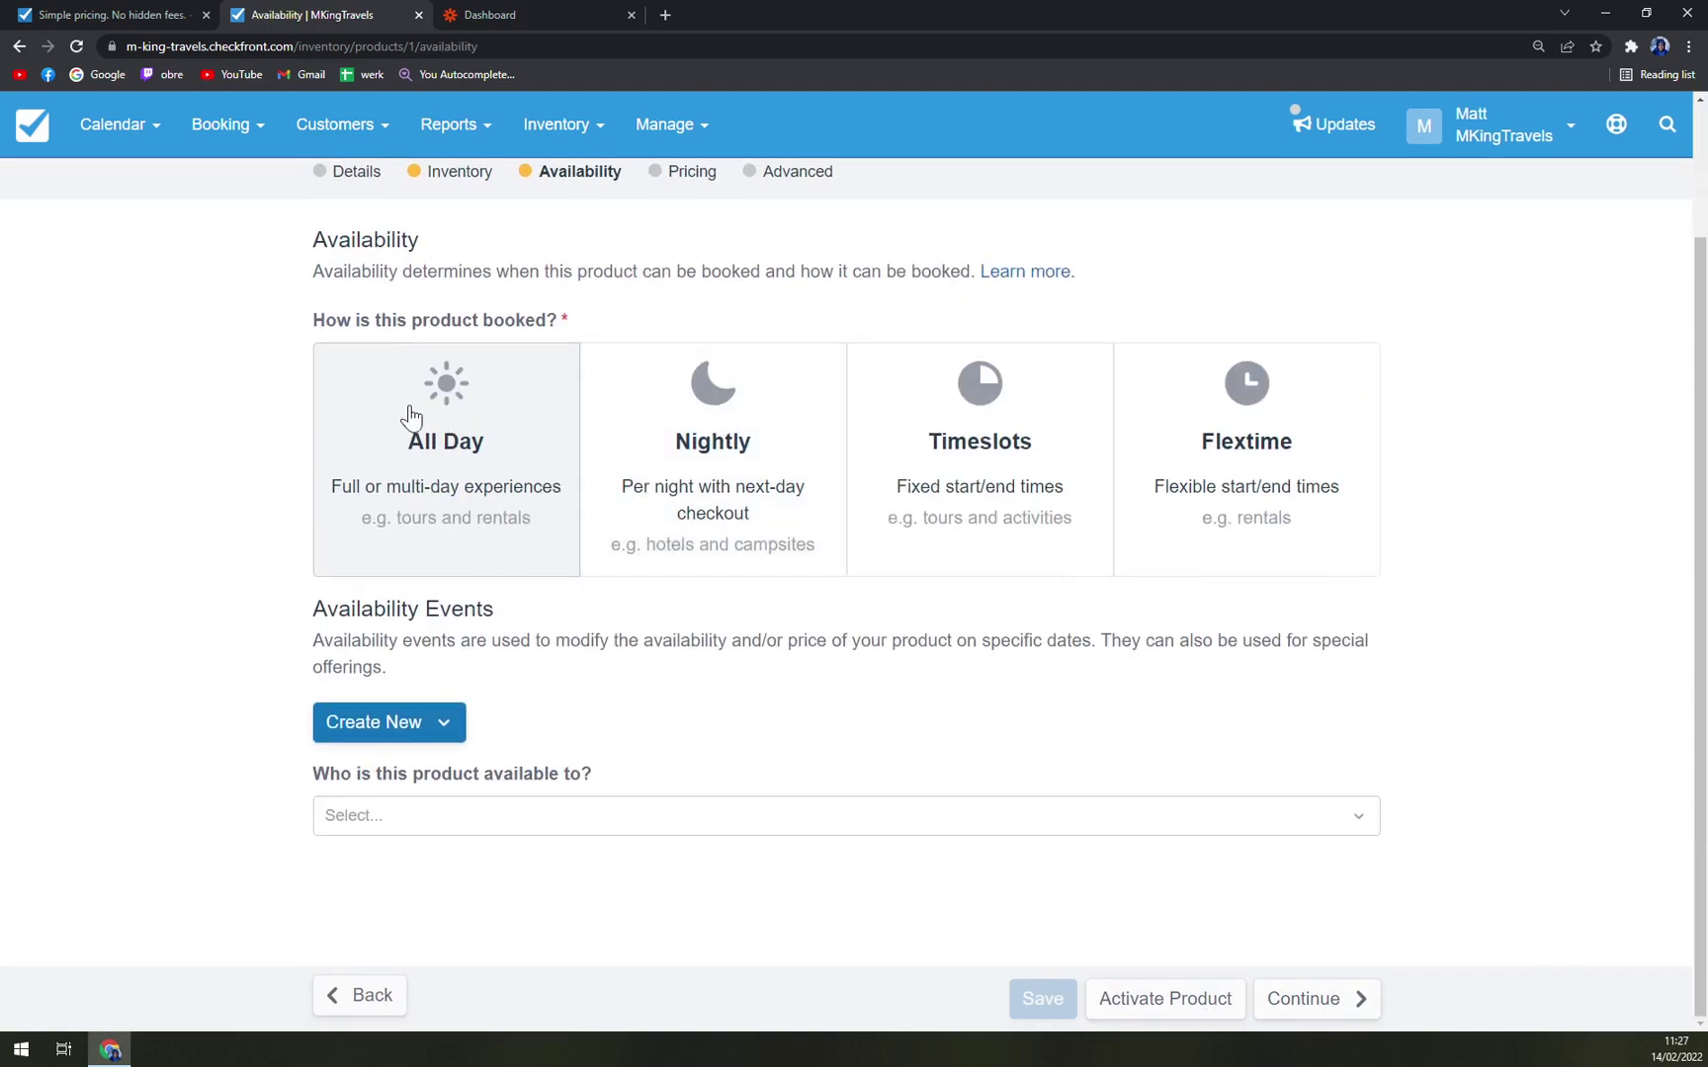
left_click(1300, 1002)
scroll(1102, 766, "down", 2)
left_click(1307, 1018)
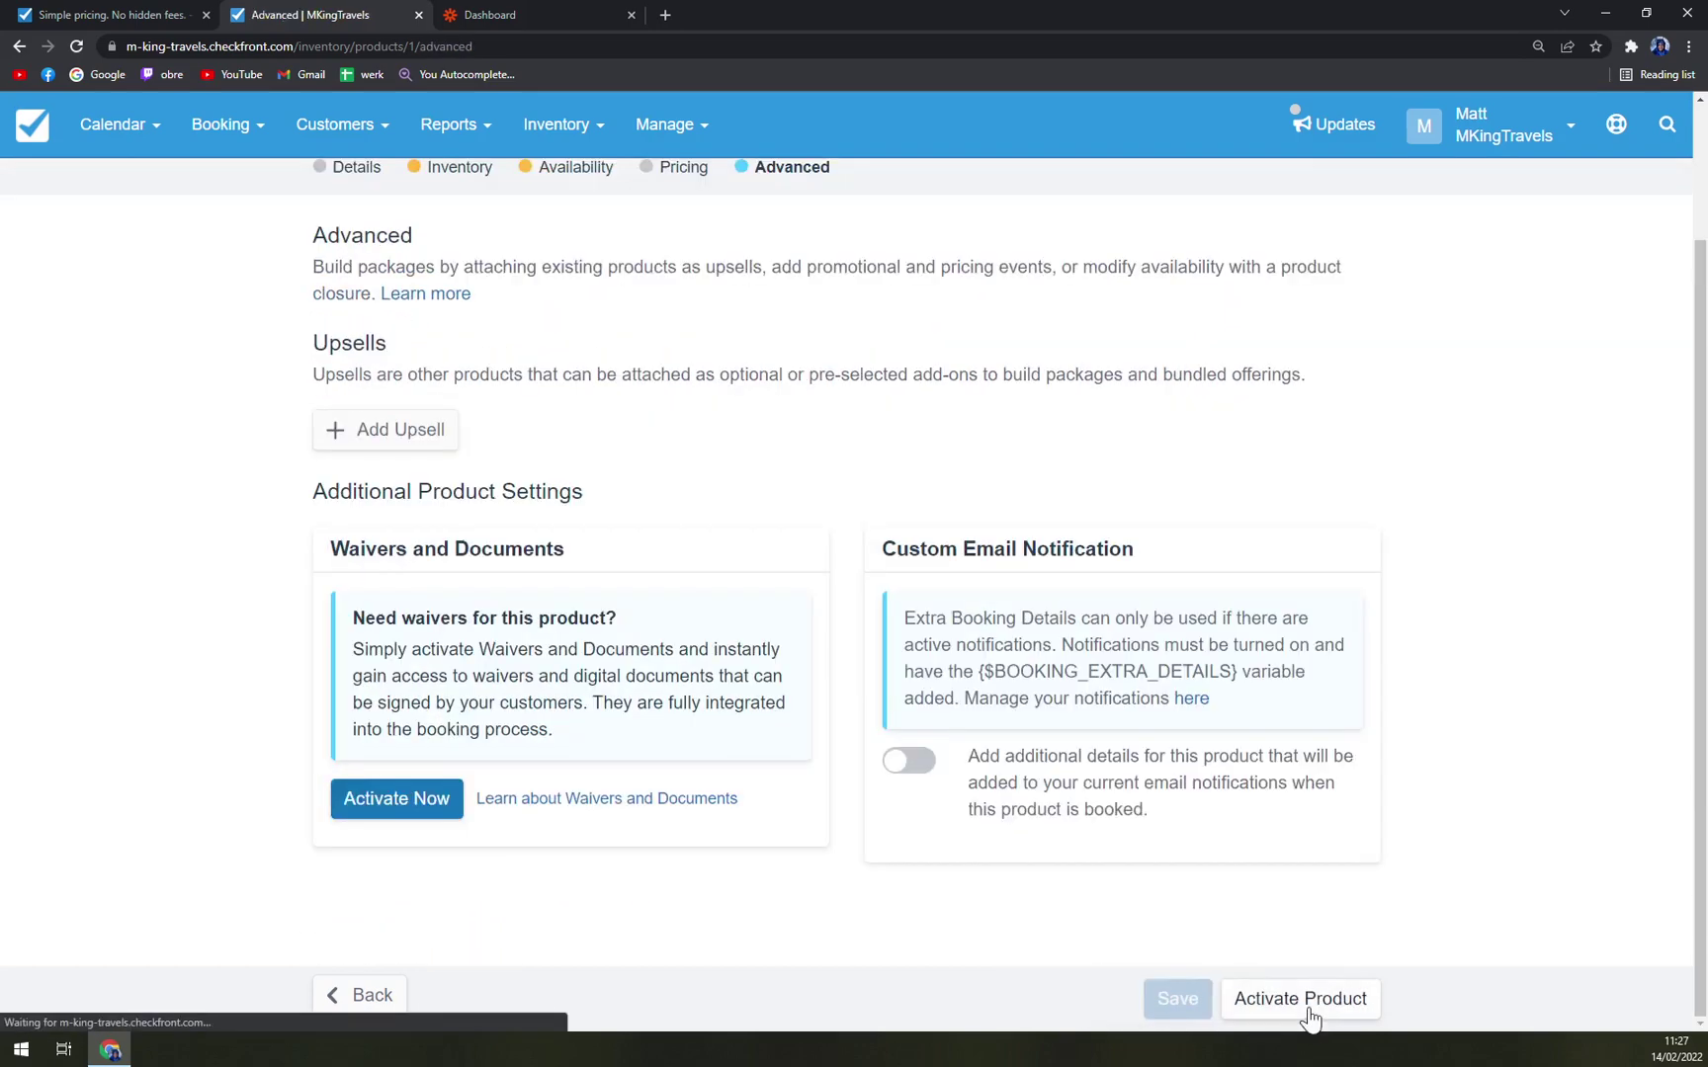
mouse_move(1305, 1016)
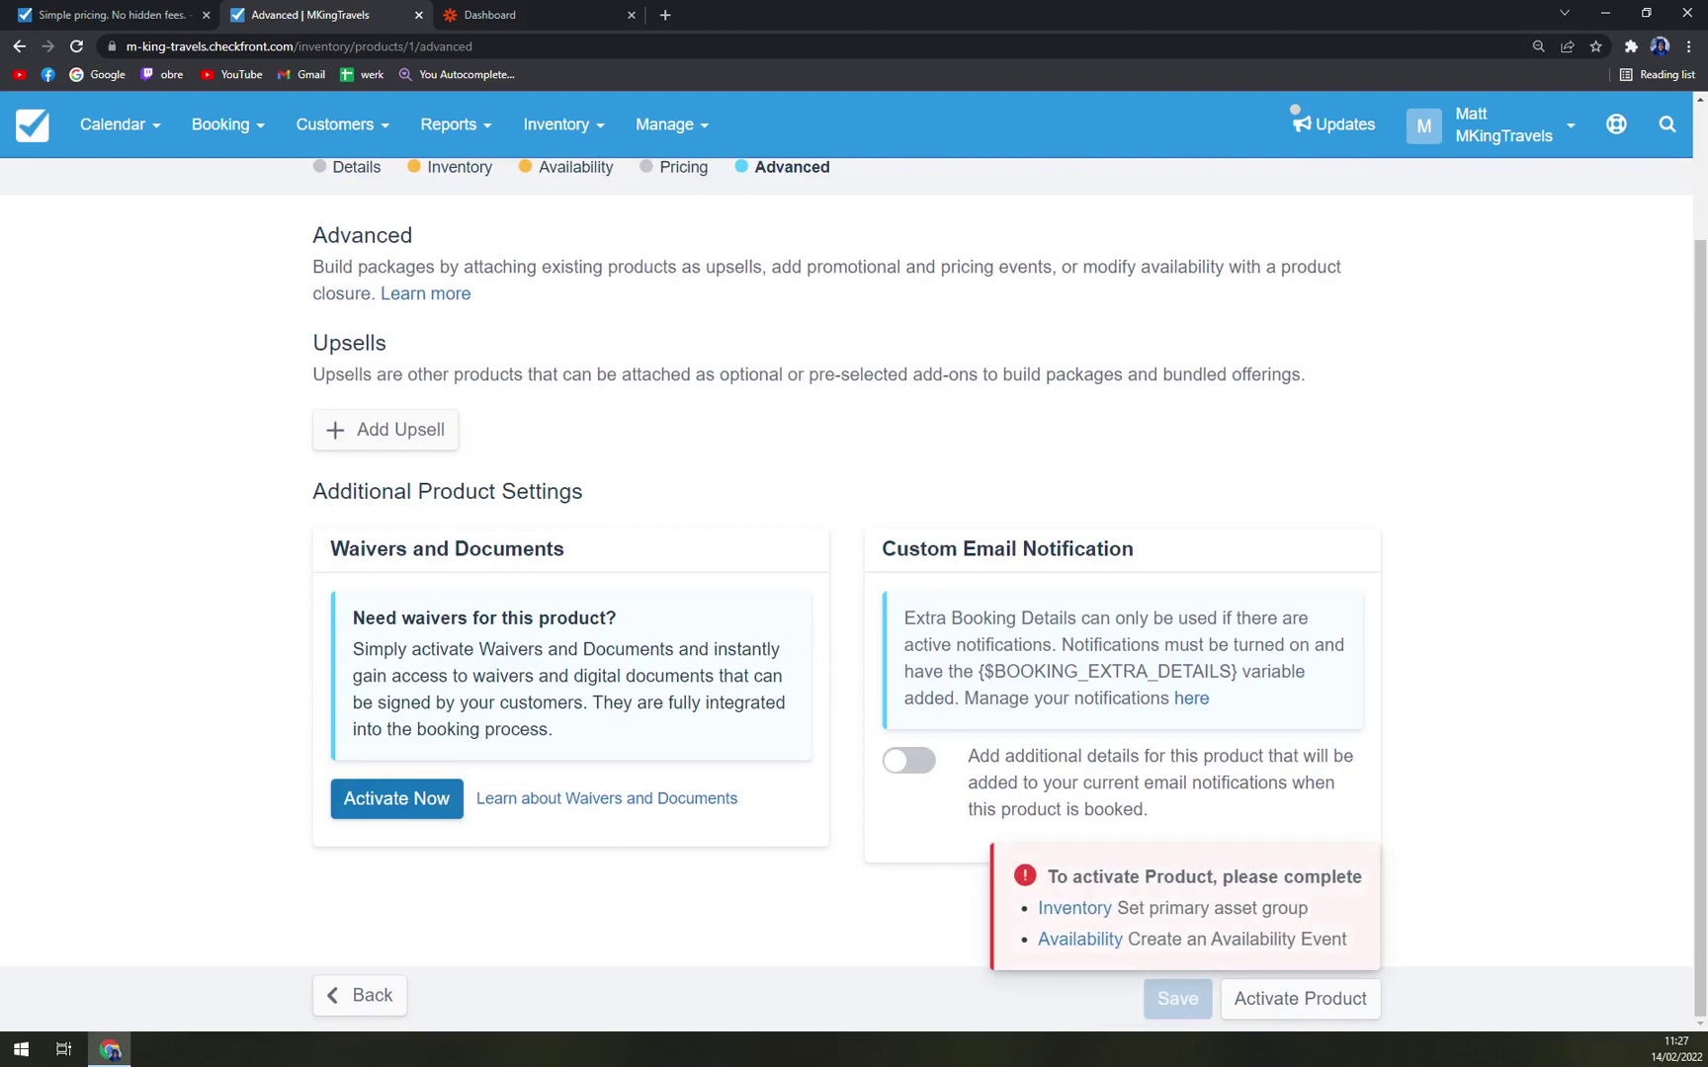
left_click(447, 805)
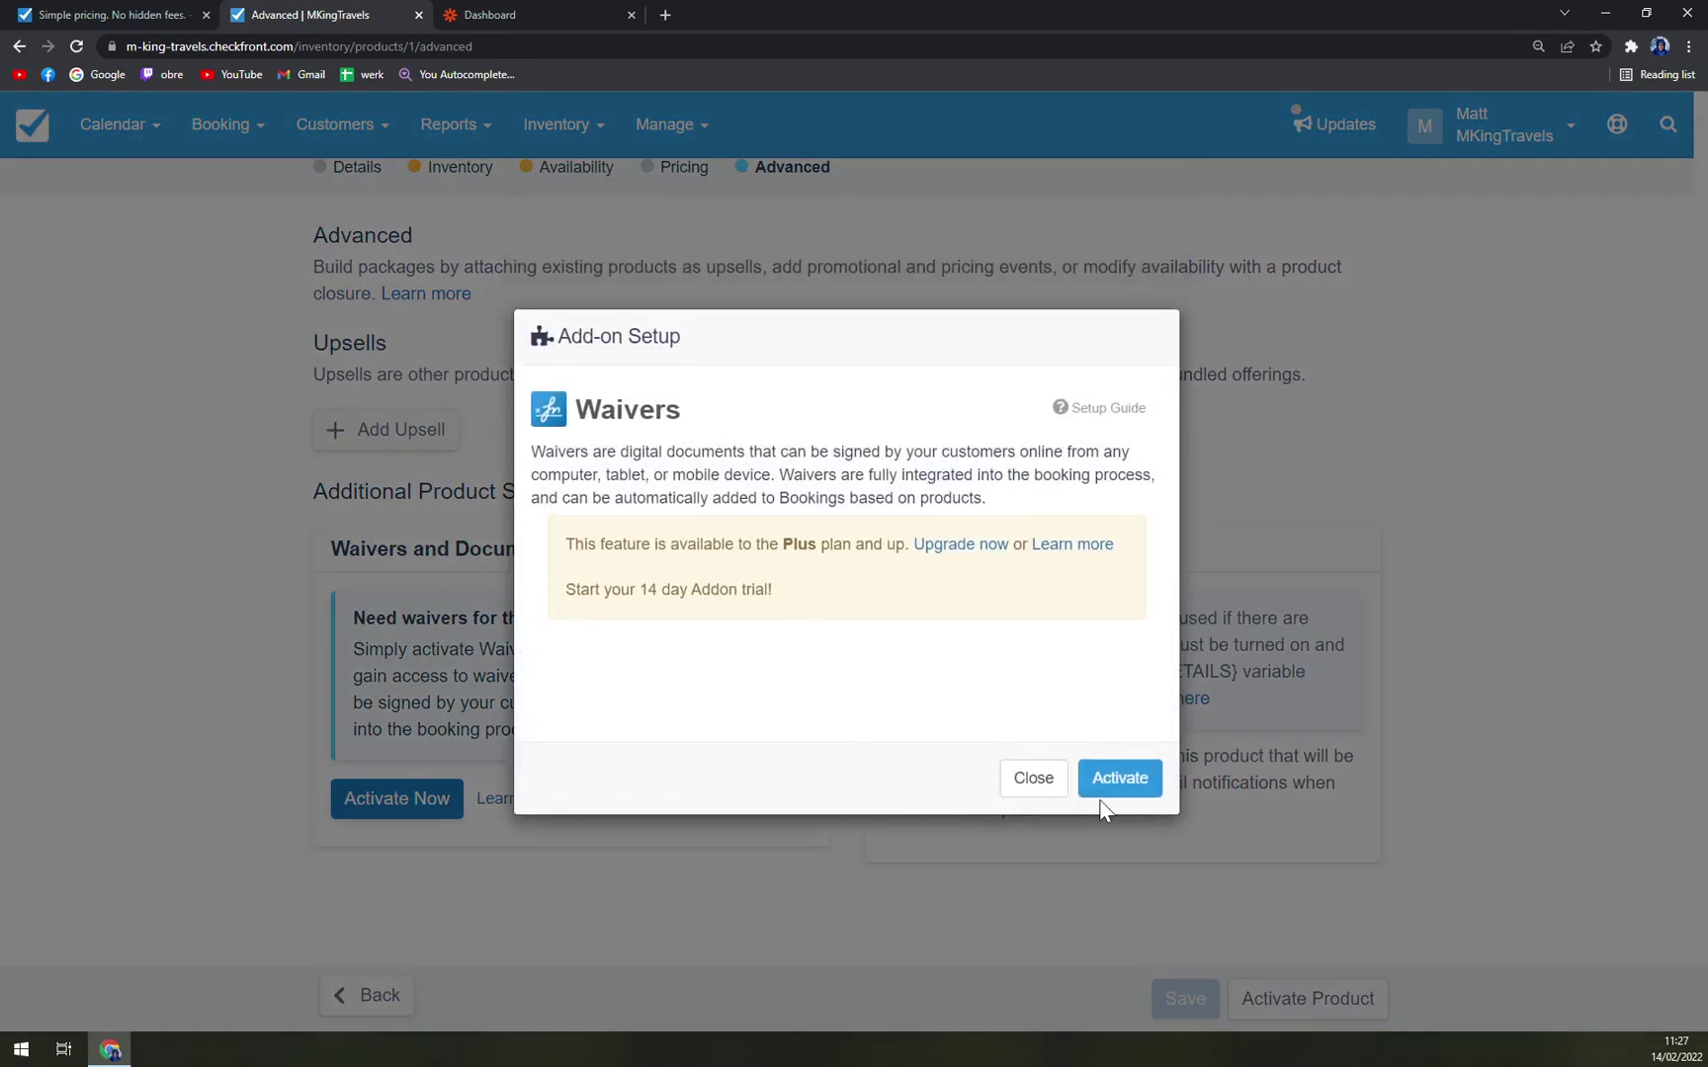
left_click(1020, 784)
scroll(857, 294, "up", 2)
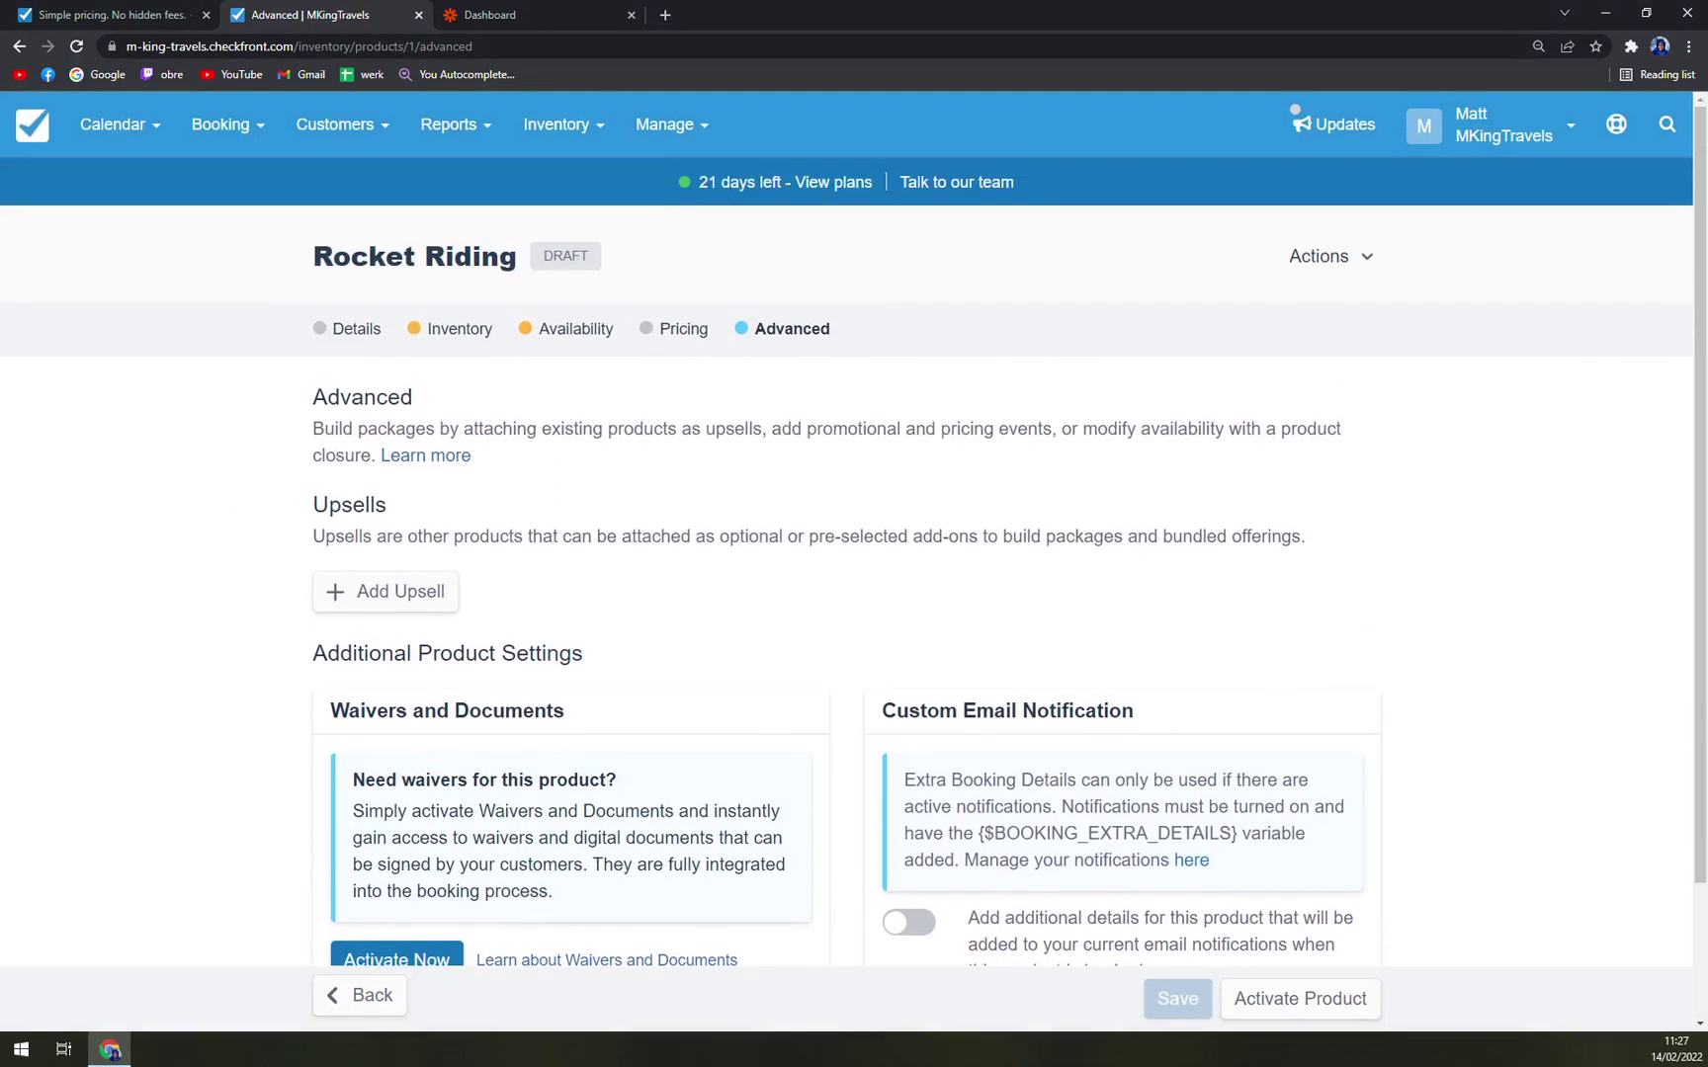
Browse the Booking, Customers, Reports and Inventory menus, then open the Customer Calendar for February 14–28 2022.
left_click(217, 126)
left_click(324, 133)
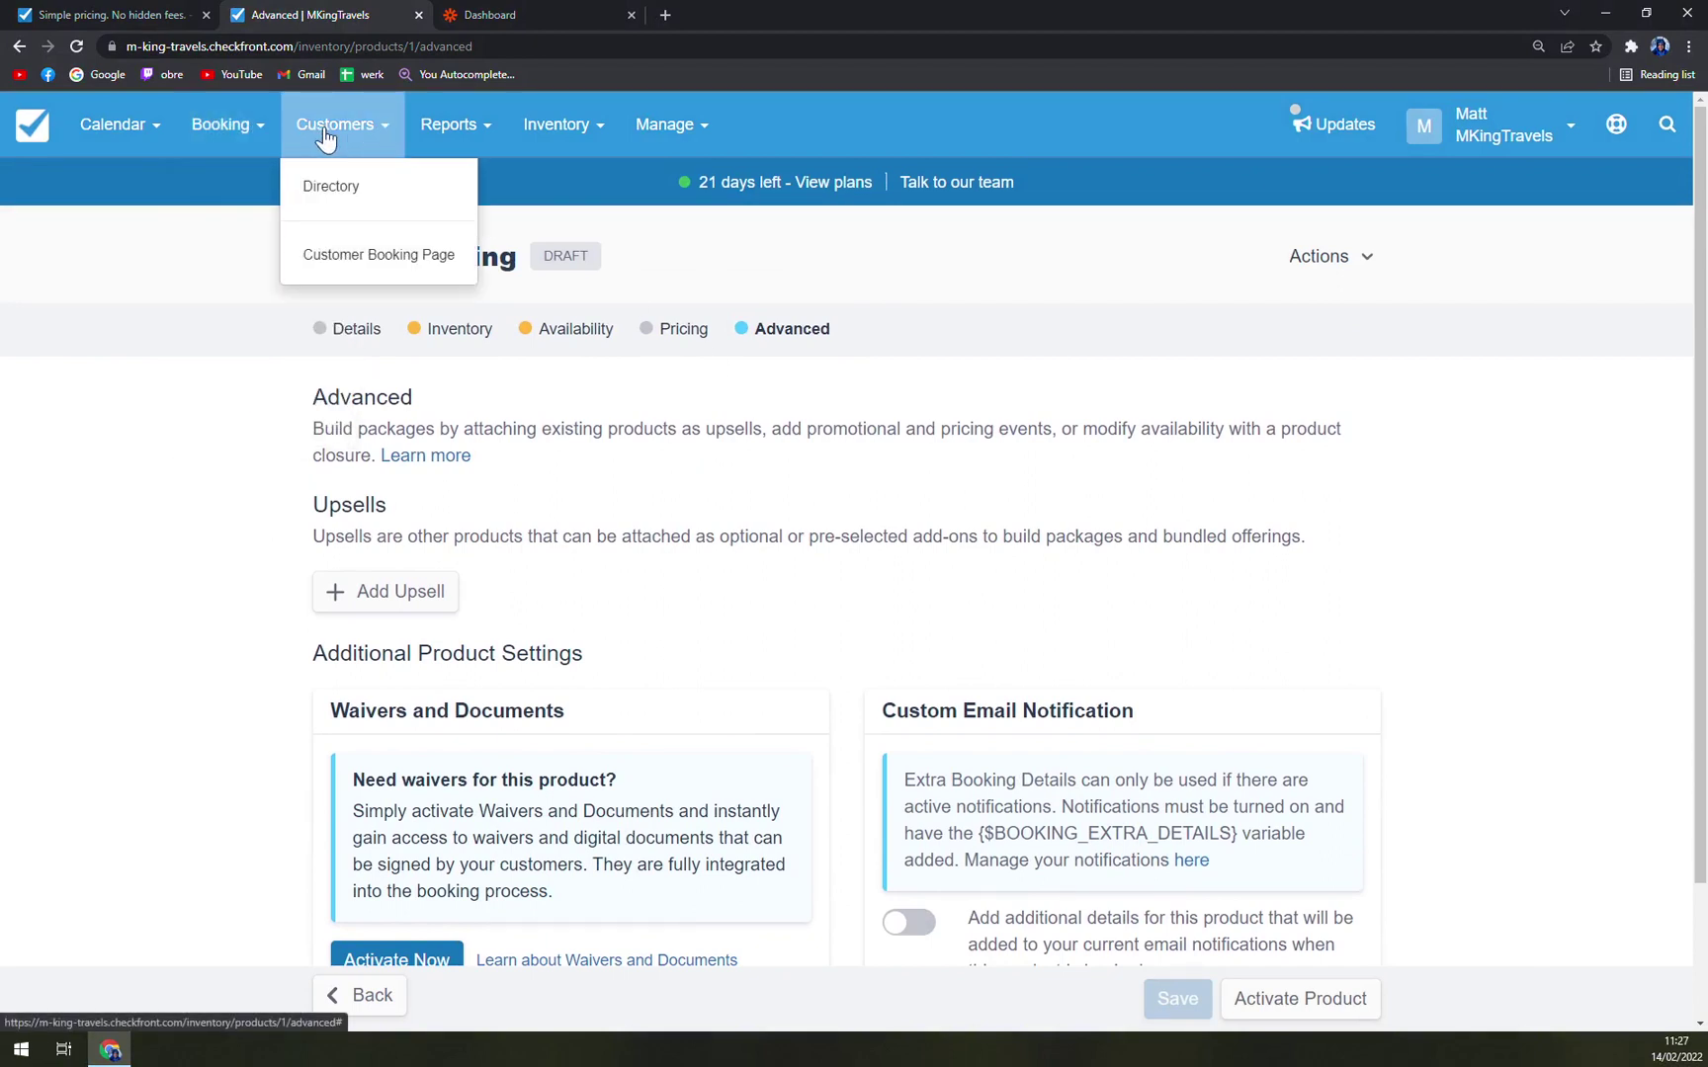
left_click(443, 134)
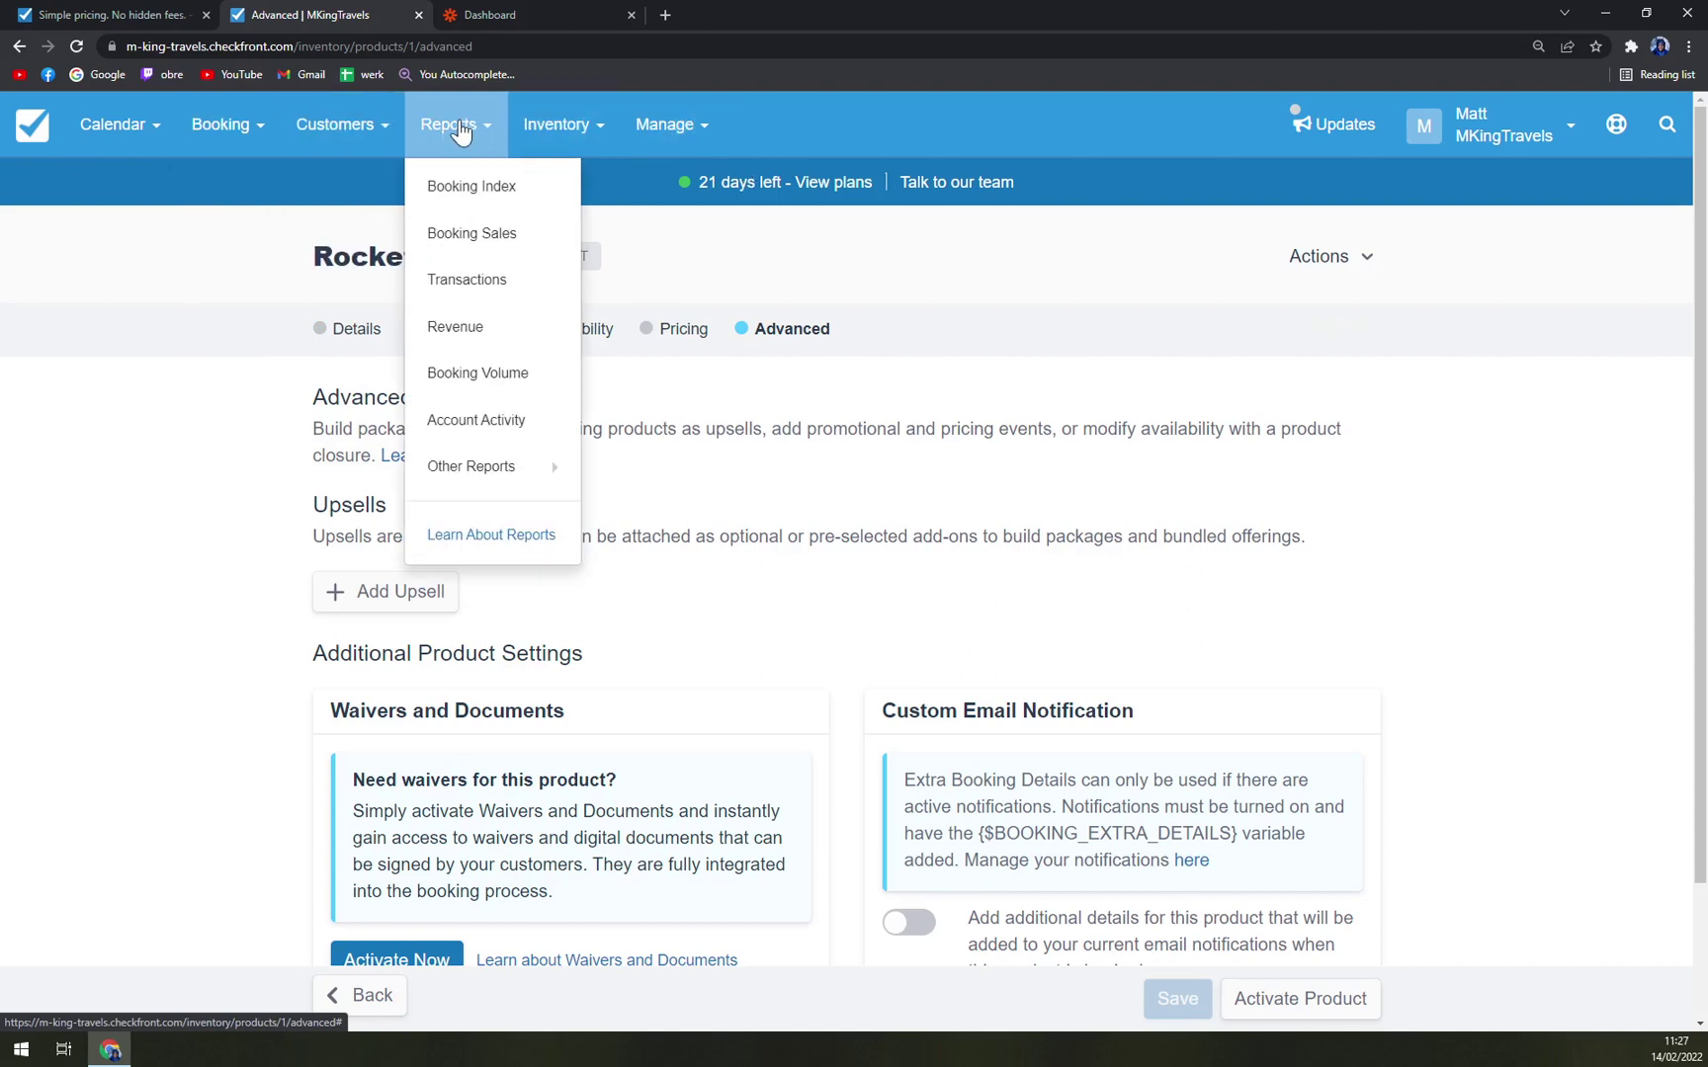
left_click(557, 124)
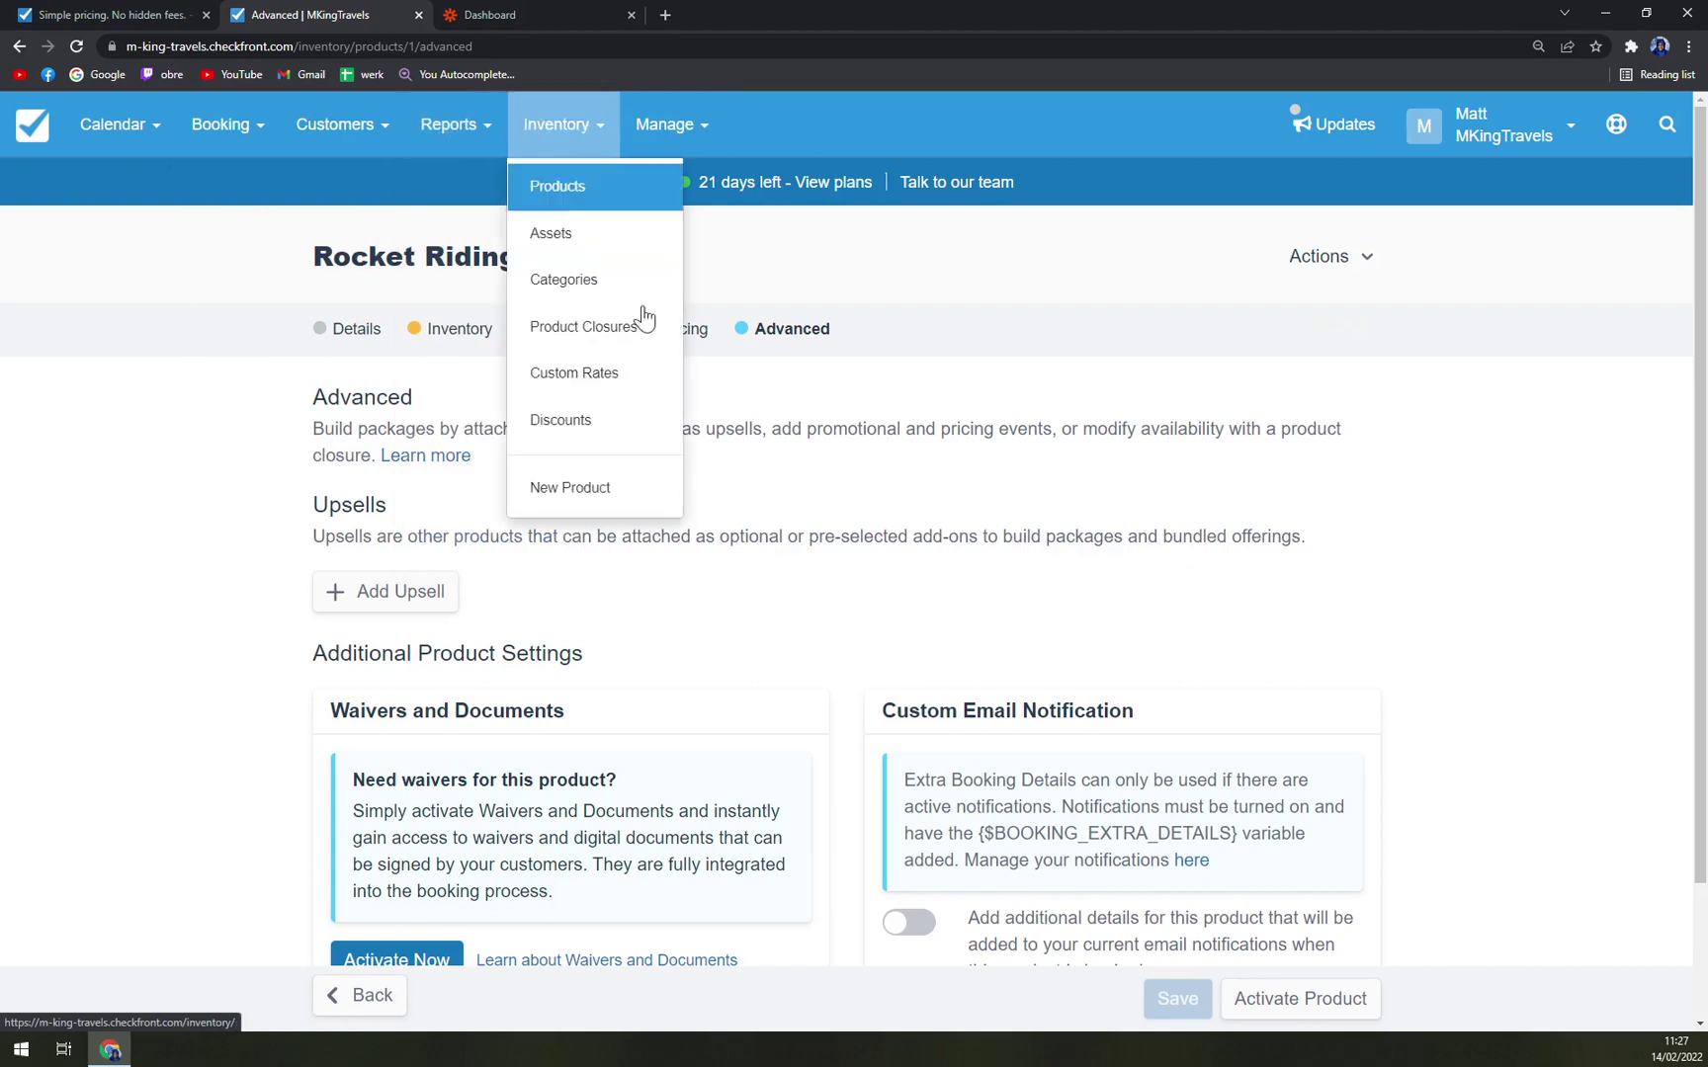
left_click(104, 134)
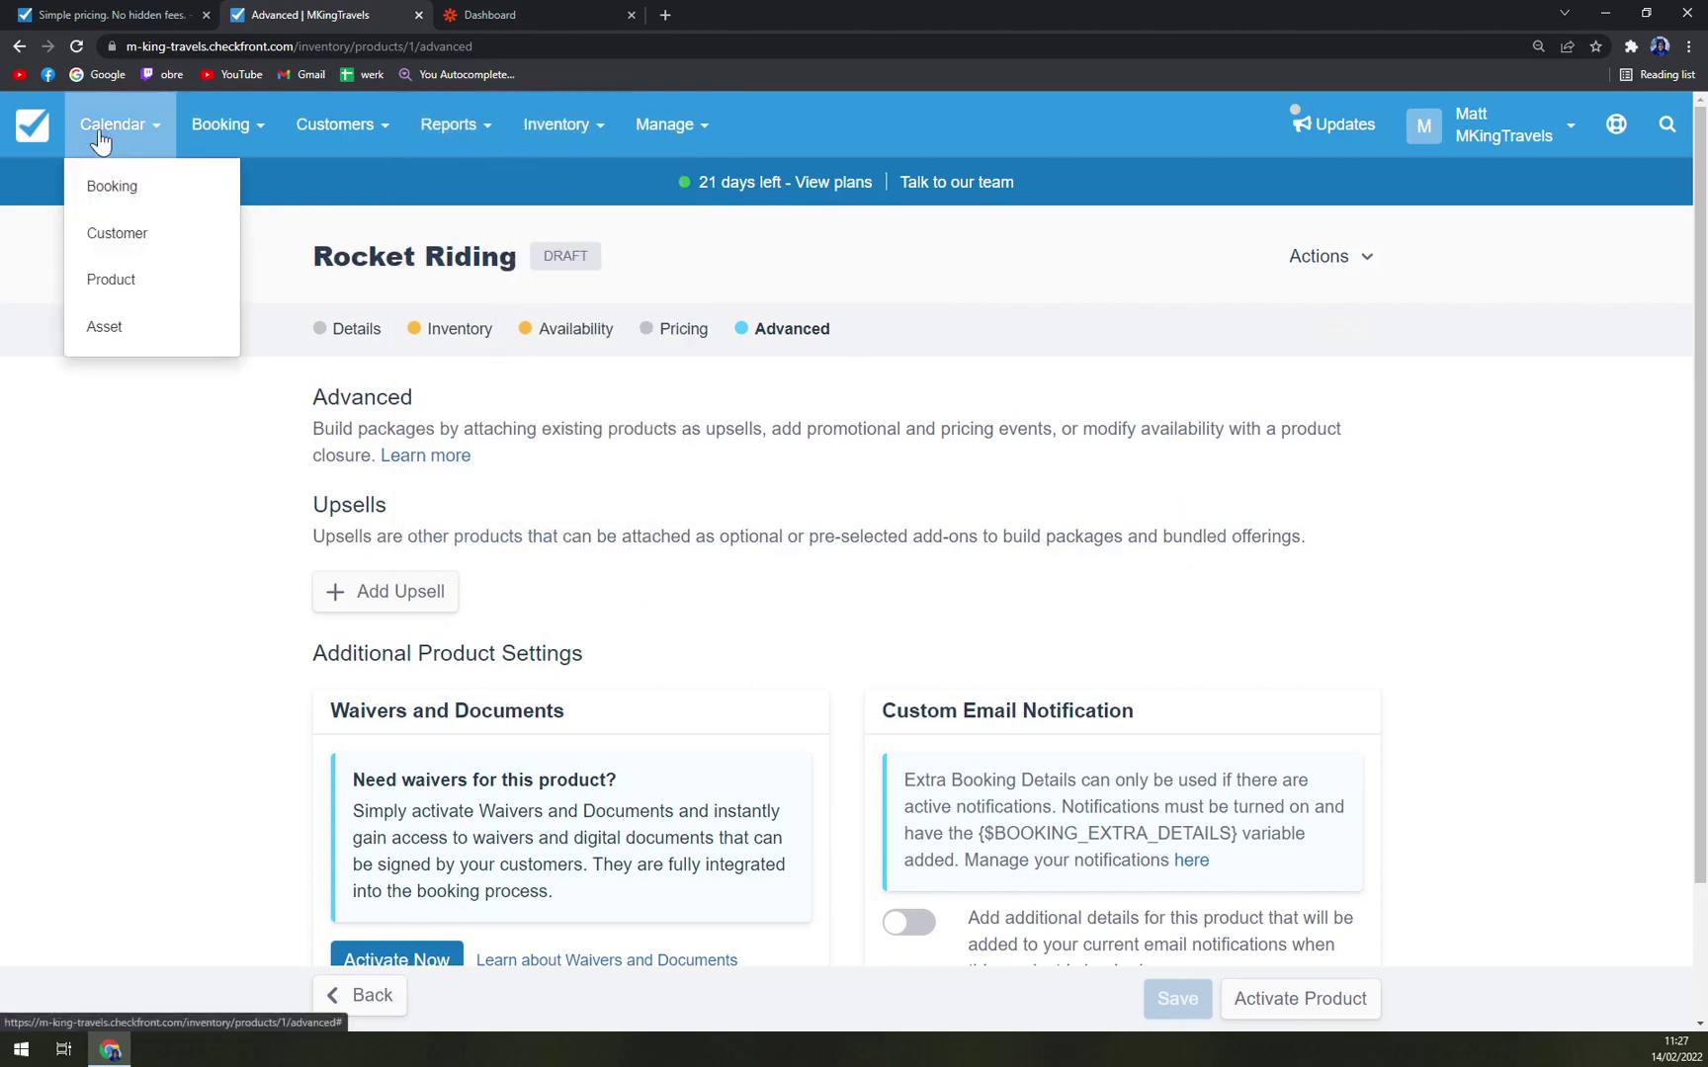
left_click(151, 256)
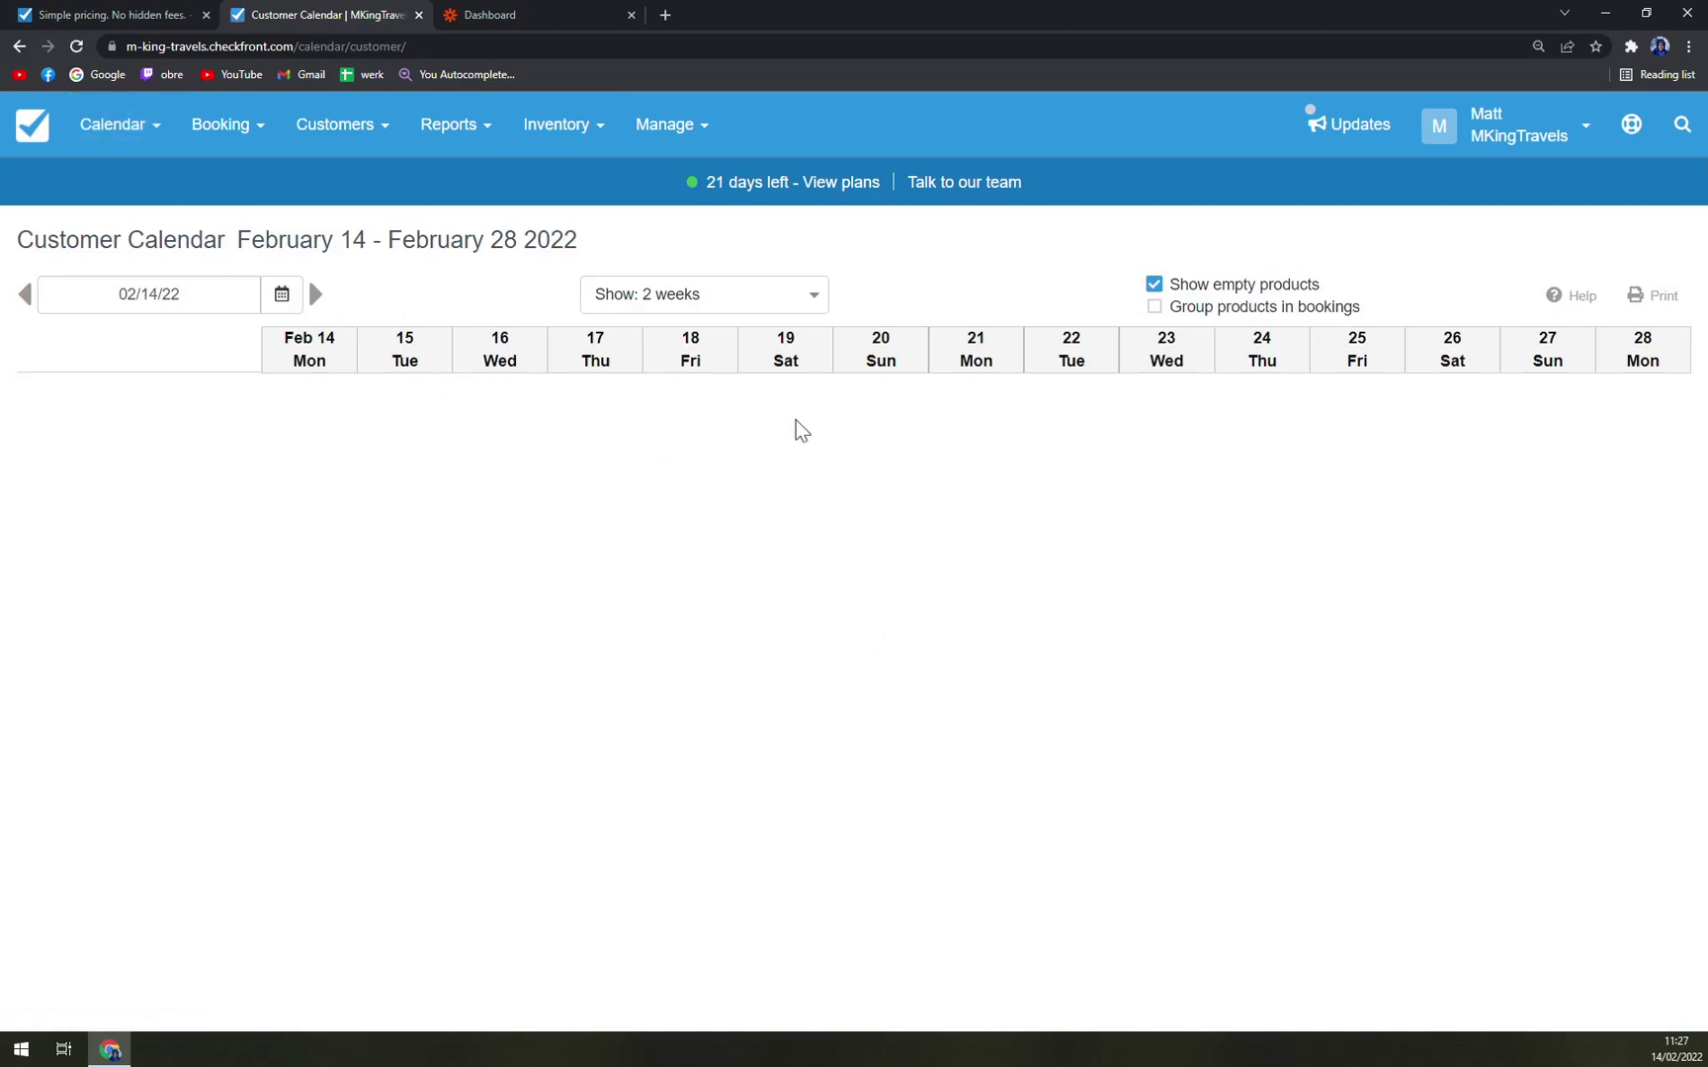
Check the account menu, return to the Dashboard, and glance at the checkfront.com tab.
left_click(1492, 154)
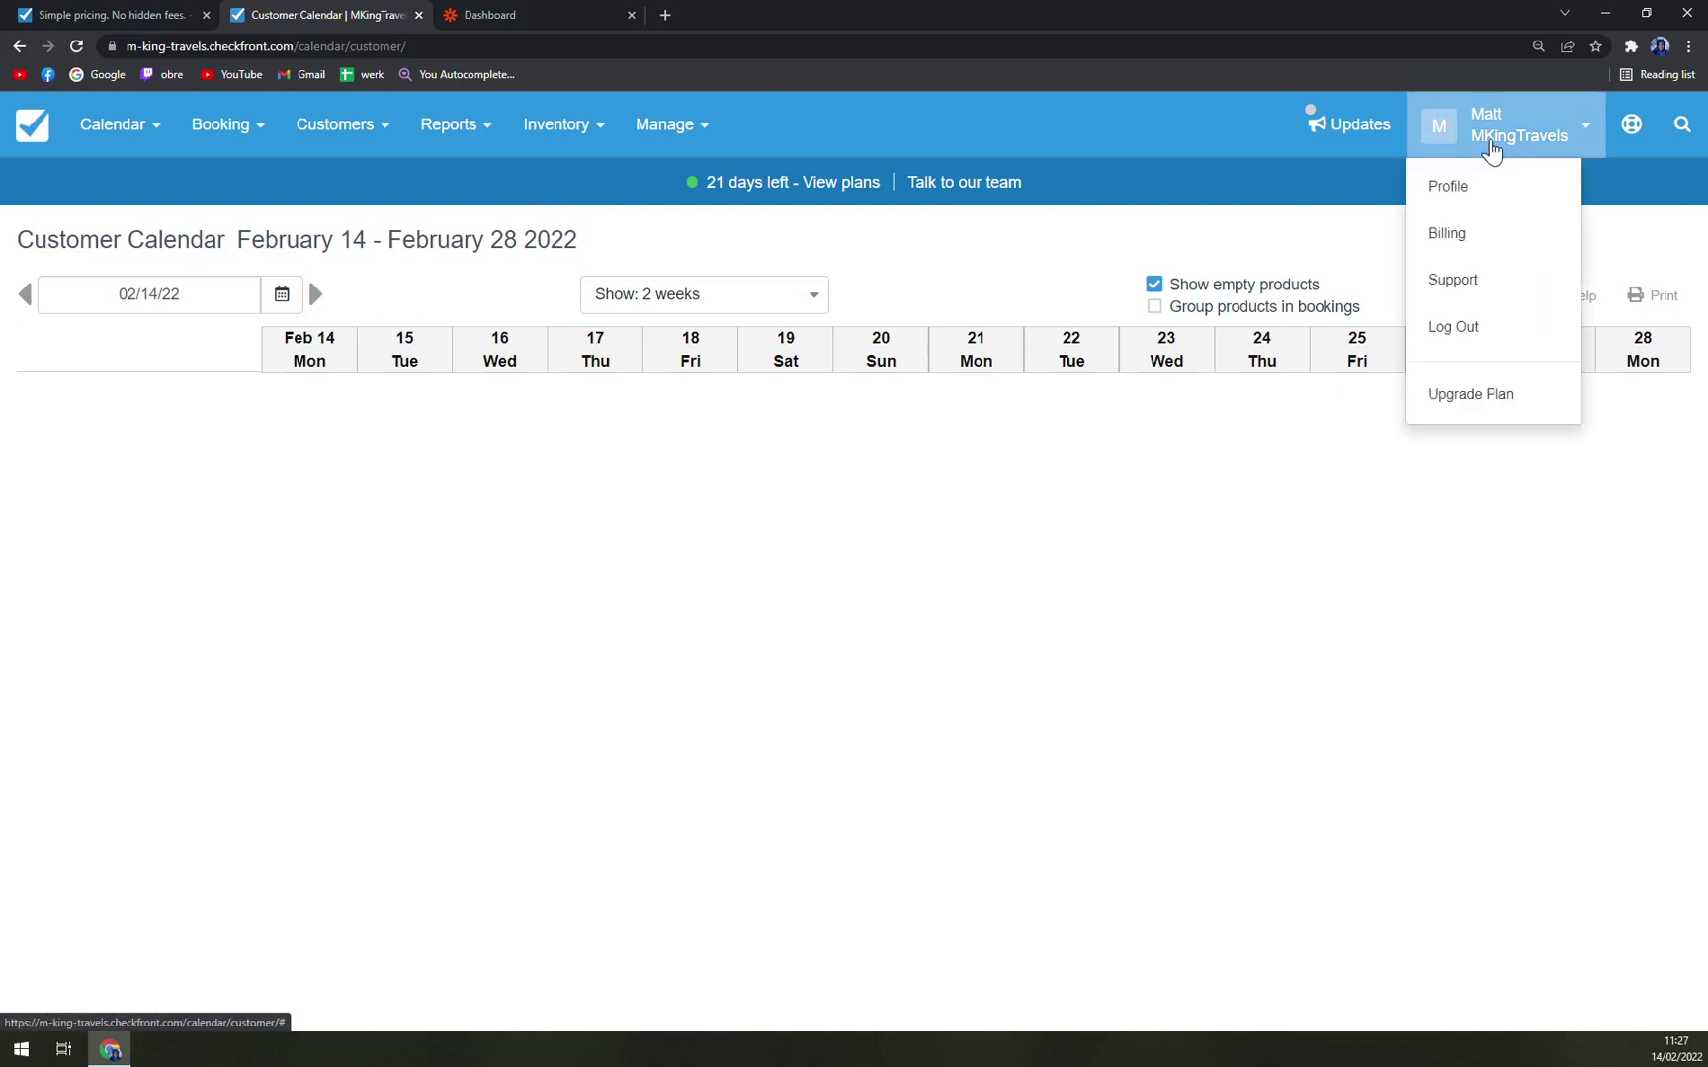
left_click(1273, 617)
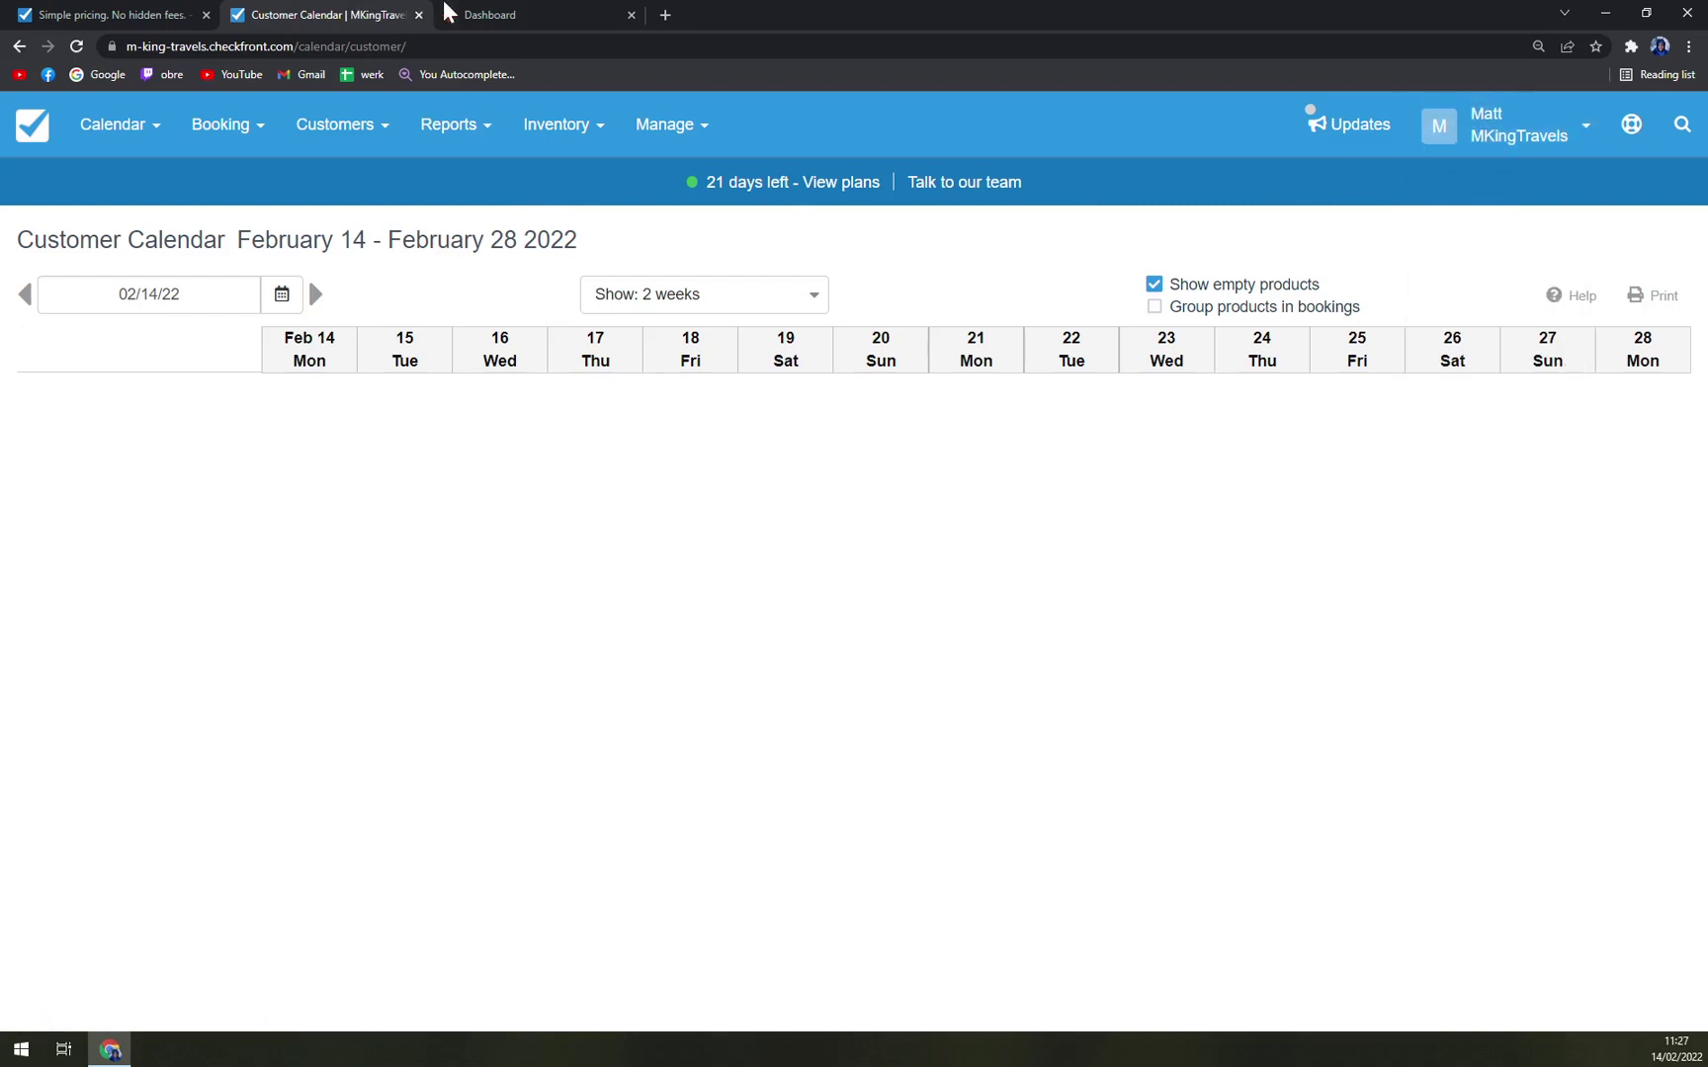
left_click(32, 124)
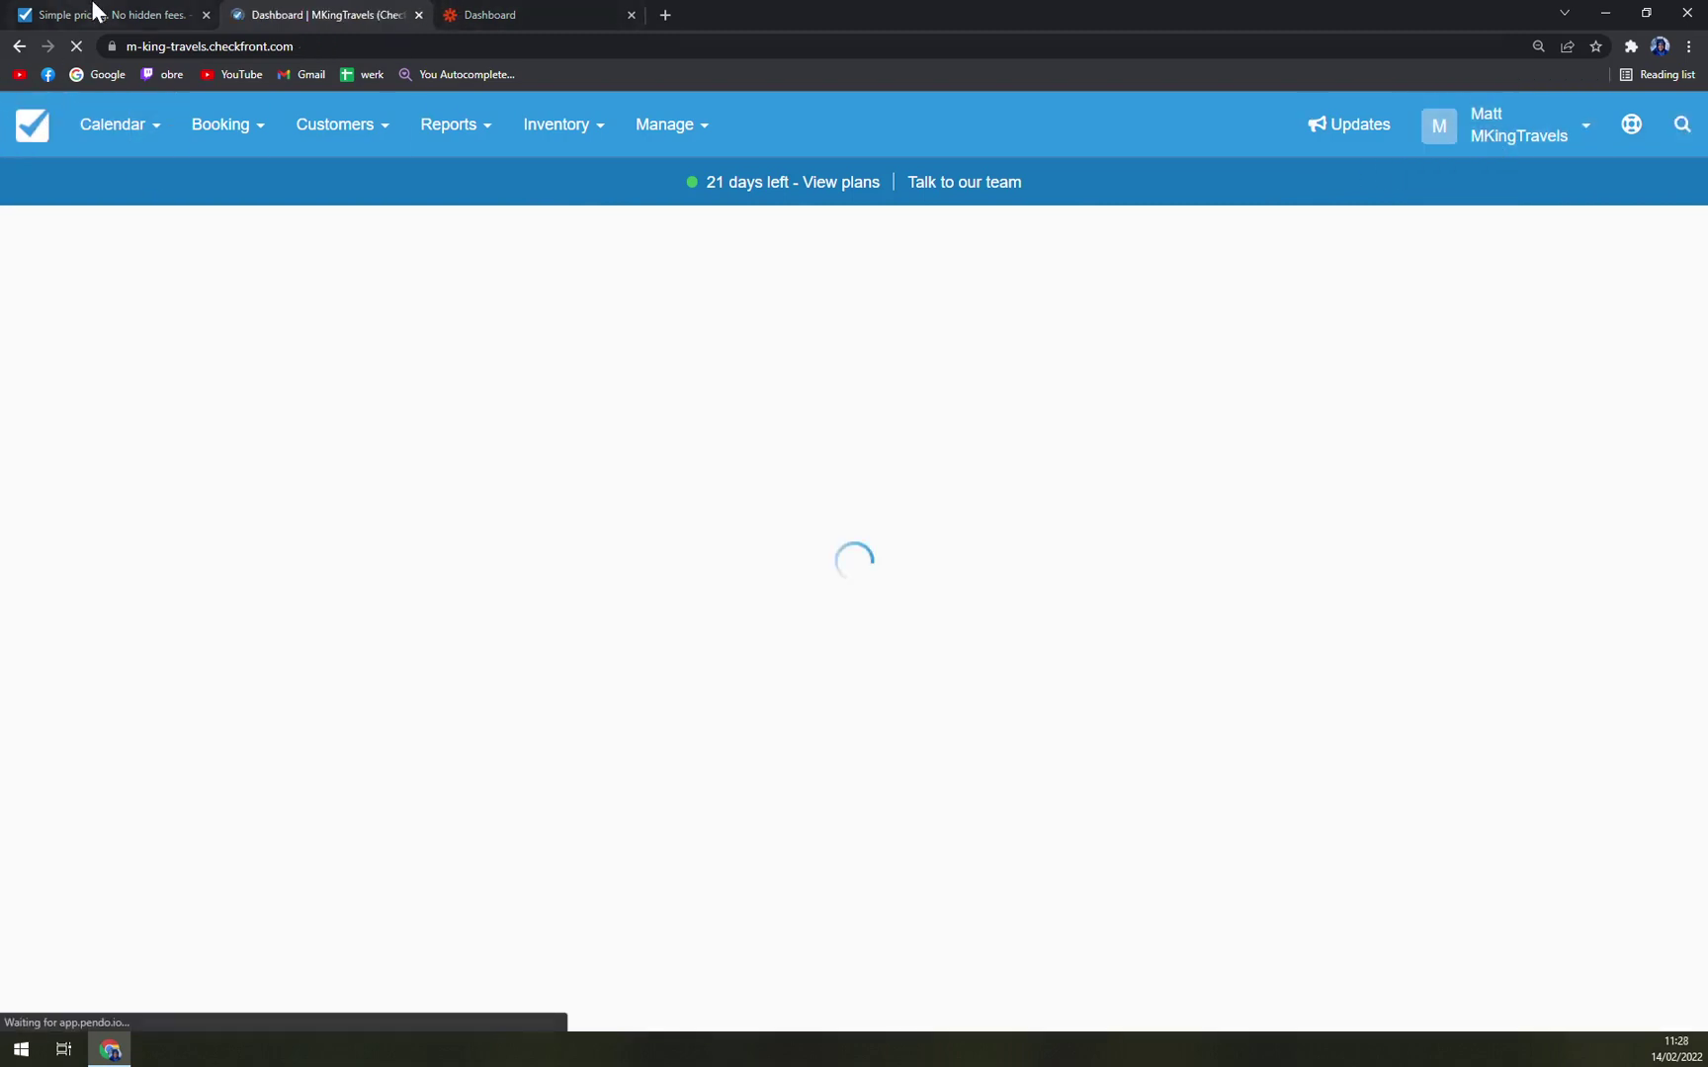
left_click(108, 15)
left_click(75, 125)
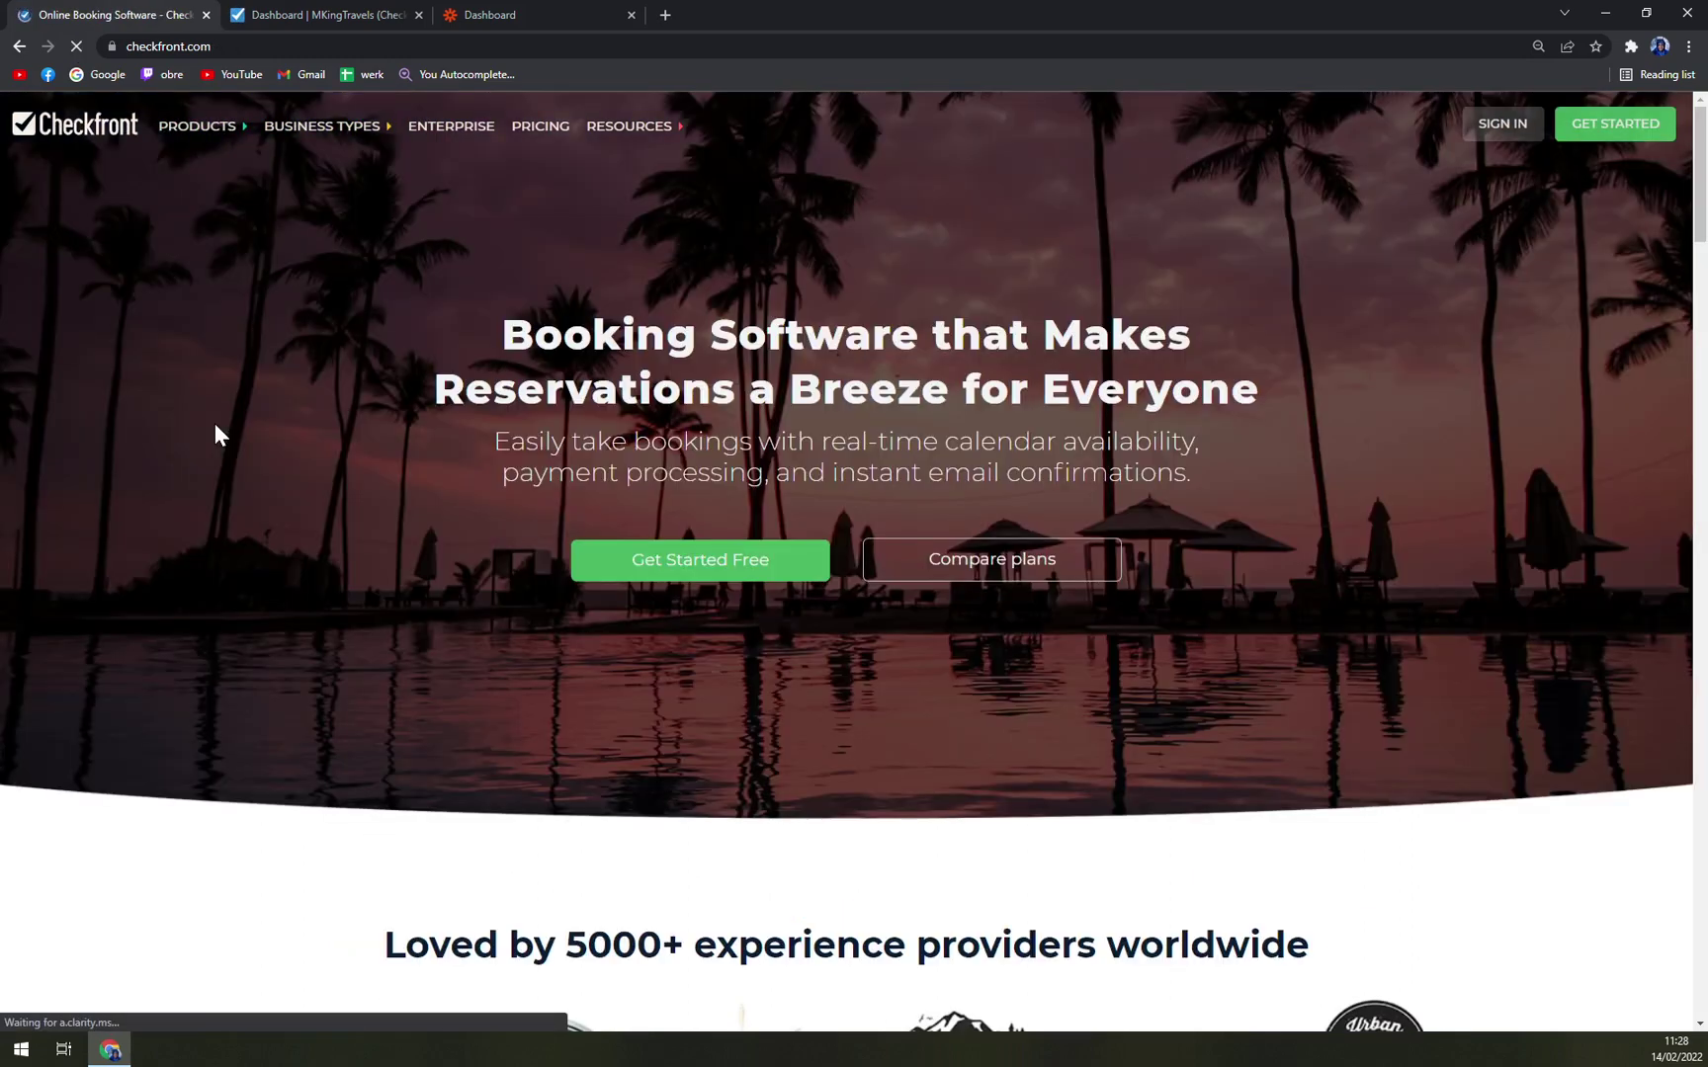
left_click(361, 12)
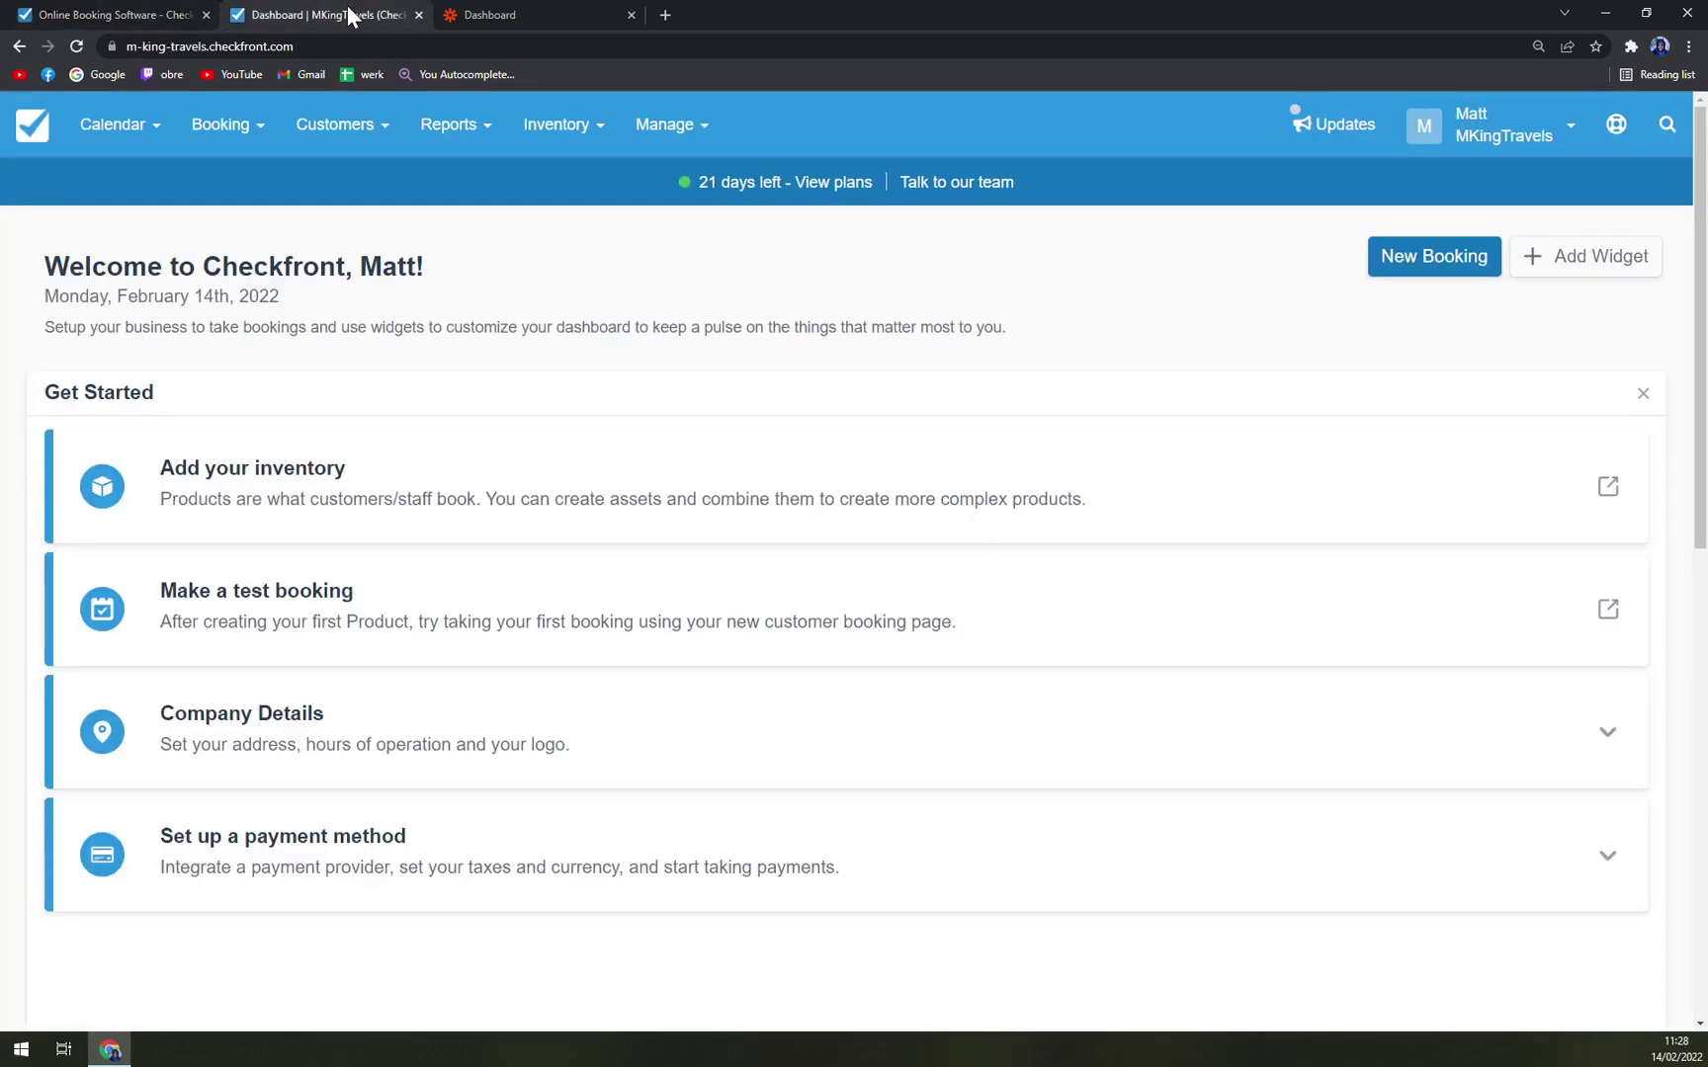
left_click(108, 14)
left_click(274, 12)
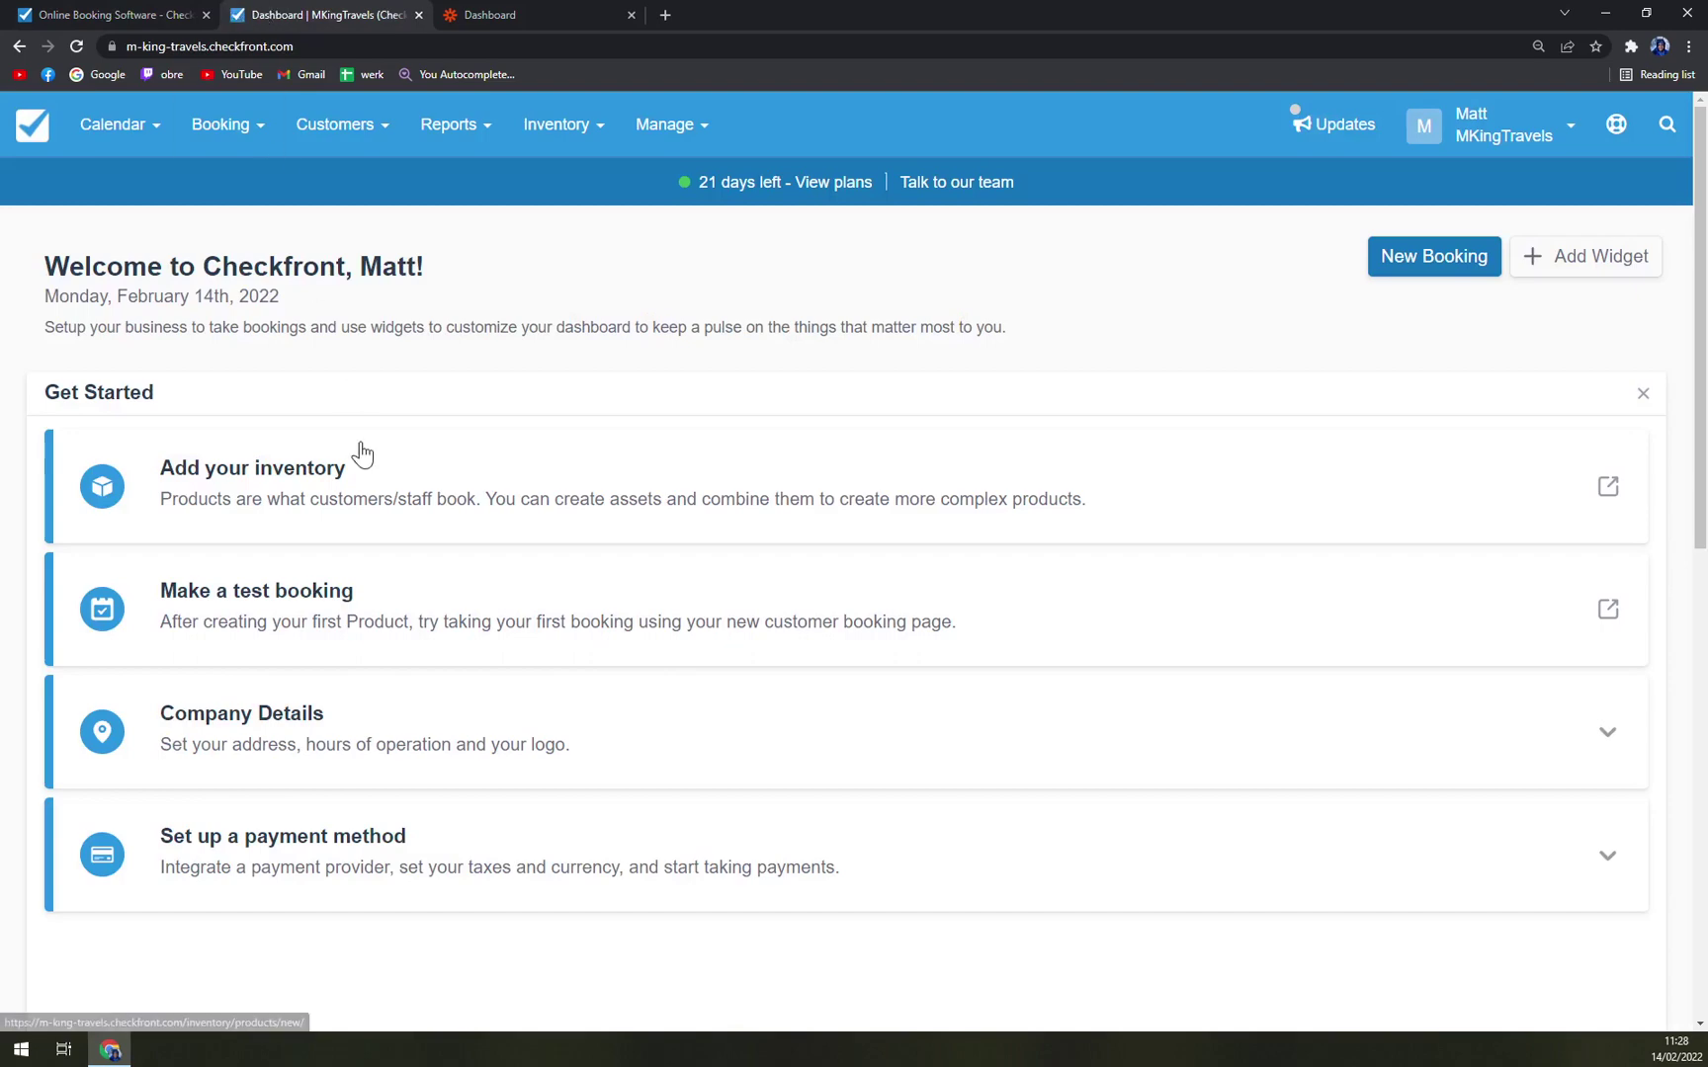
Open a blank New Product form in a new tab from the Add your inventory card.
scroll(164, 439, "down", 10)
scroll(329, 635, "up", 10)
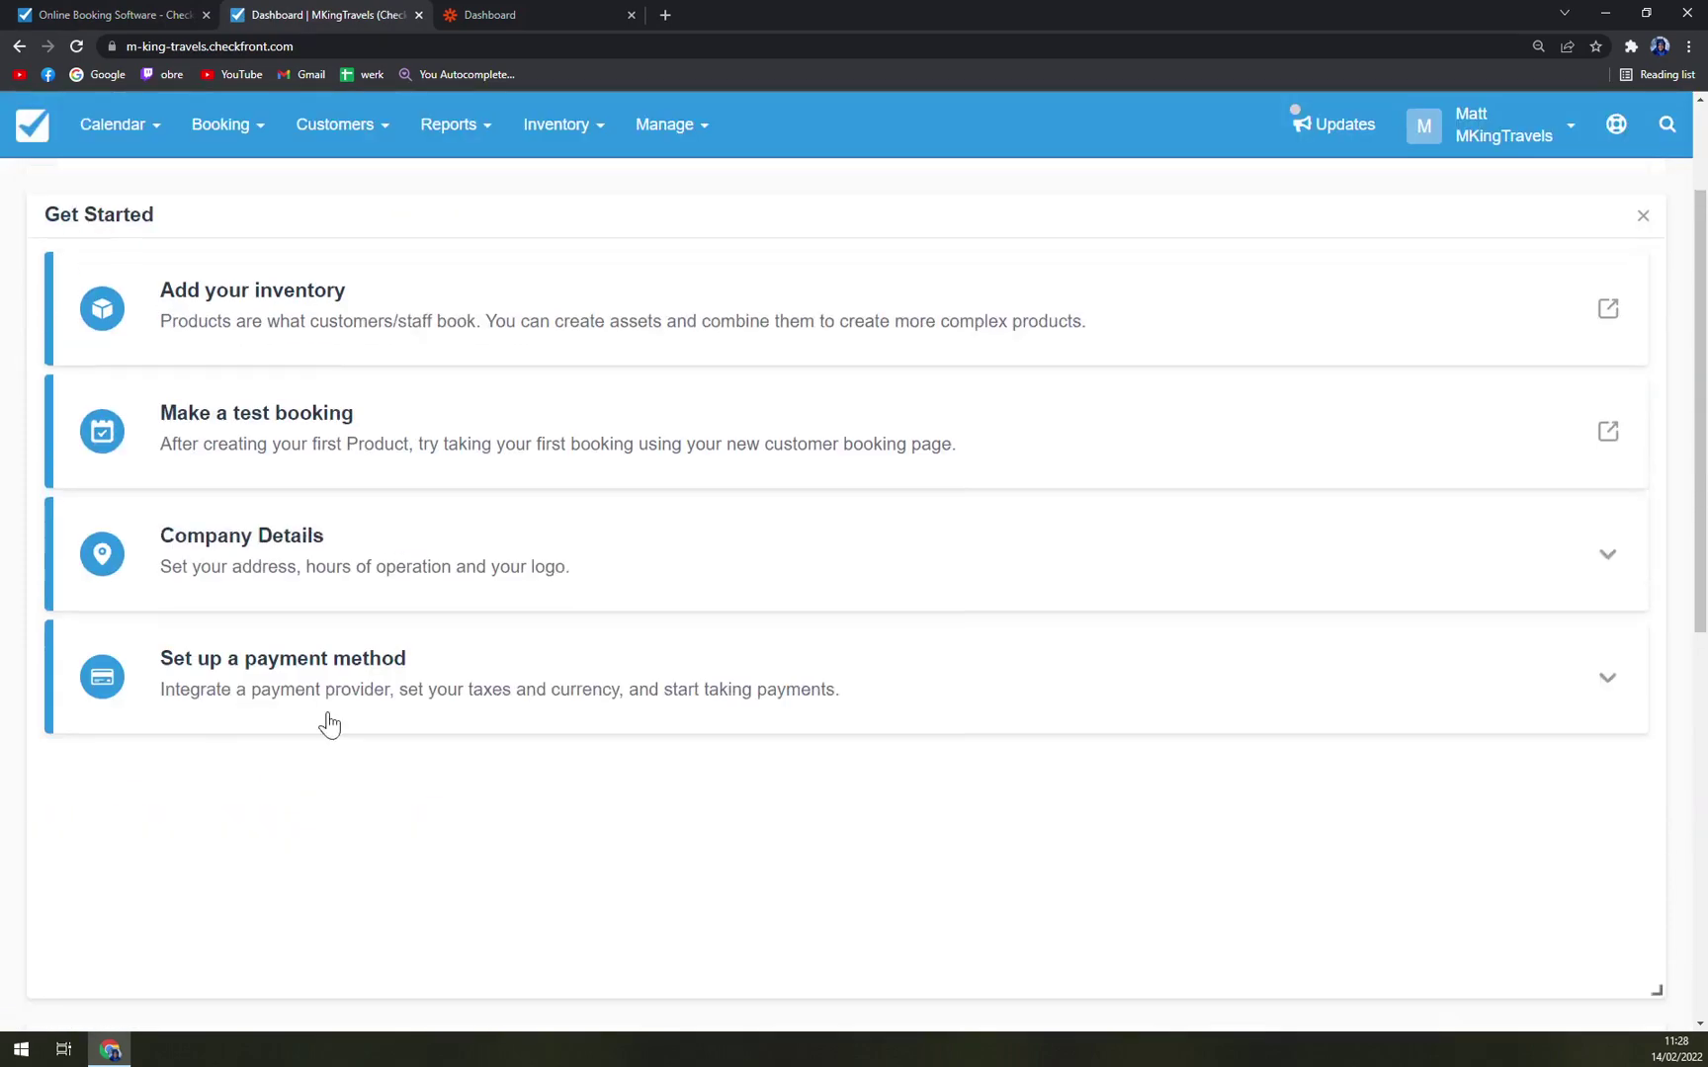
left_click(260, 484)
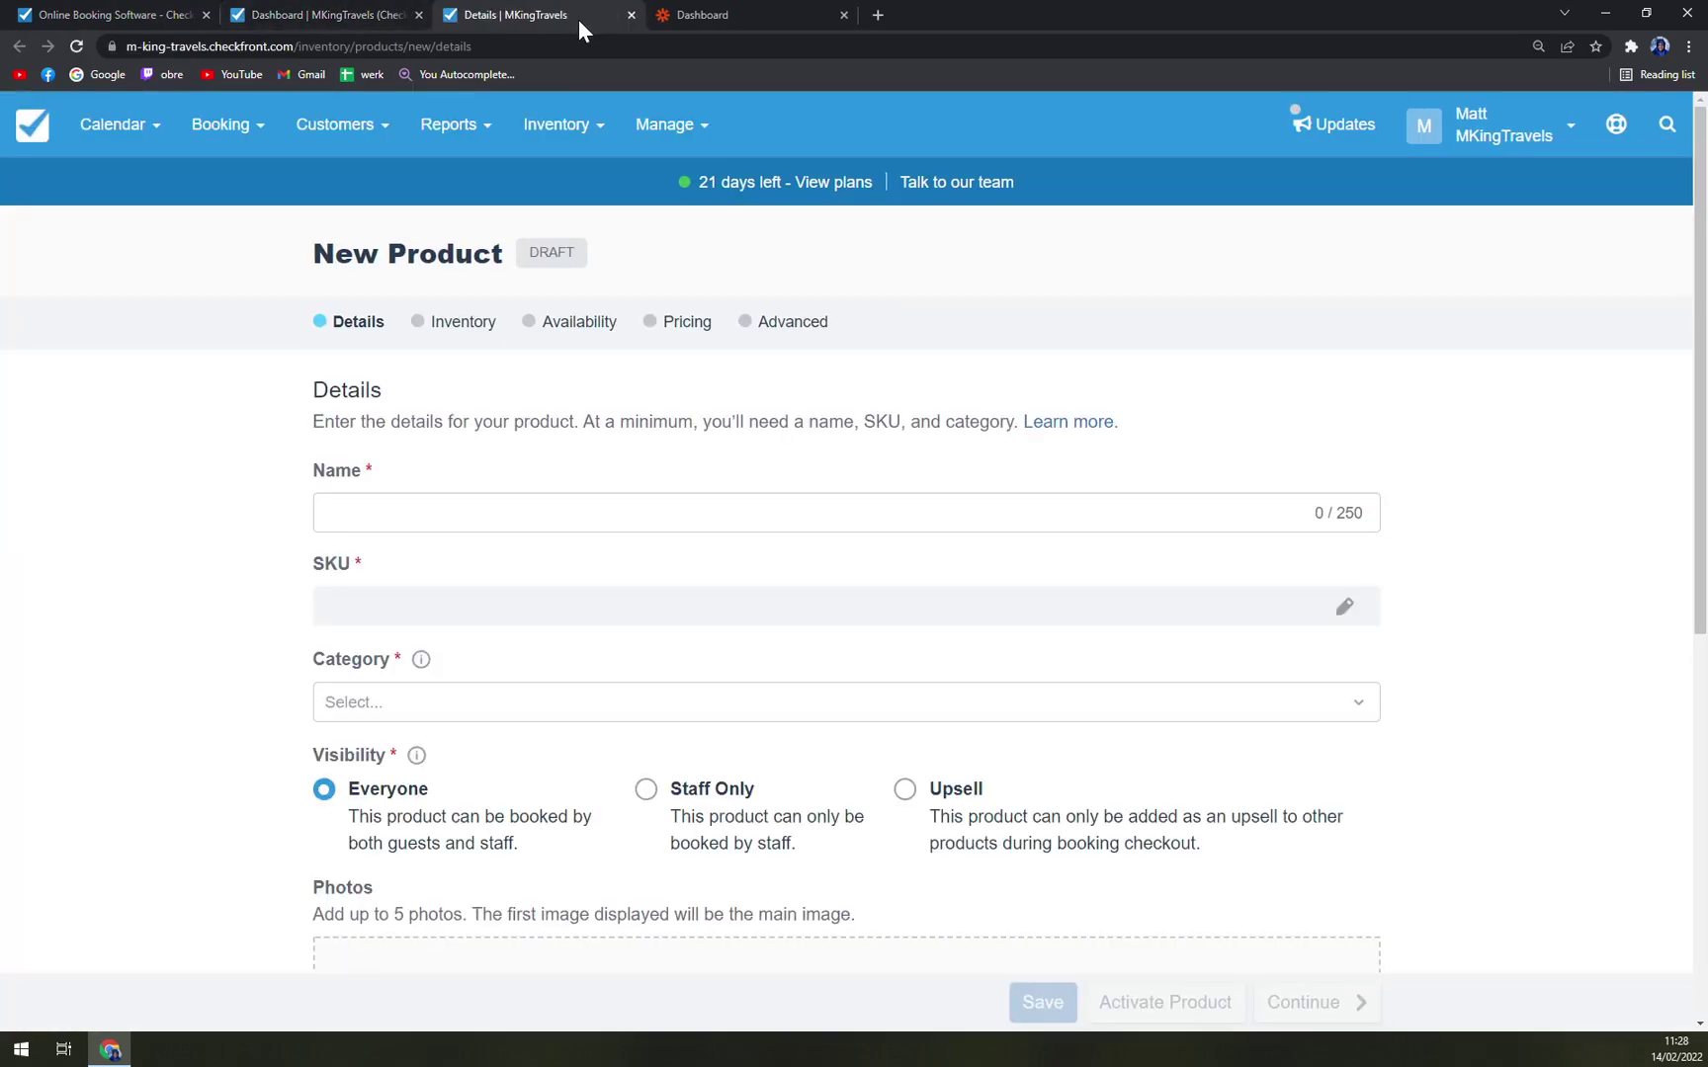
left_click(321, 14)
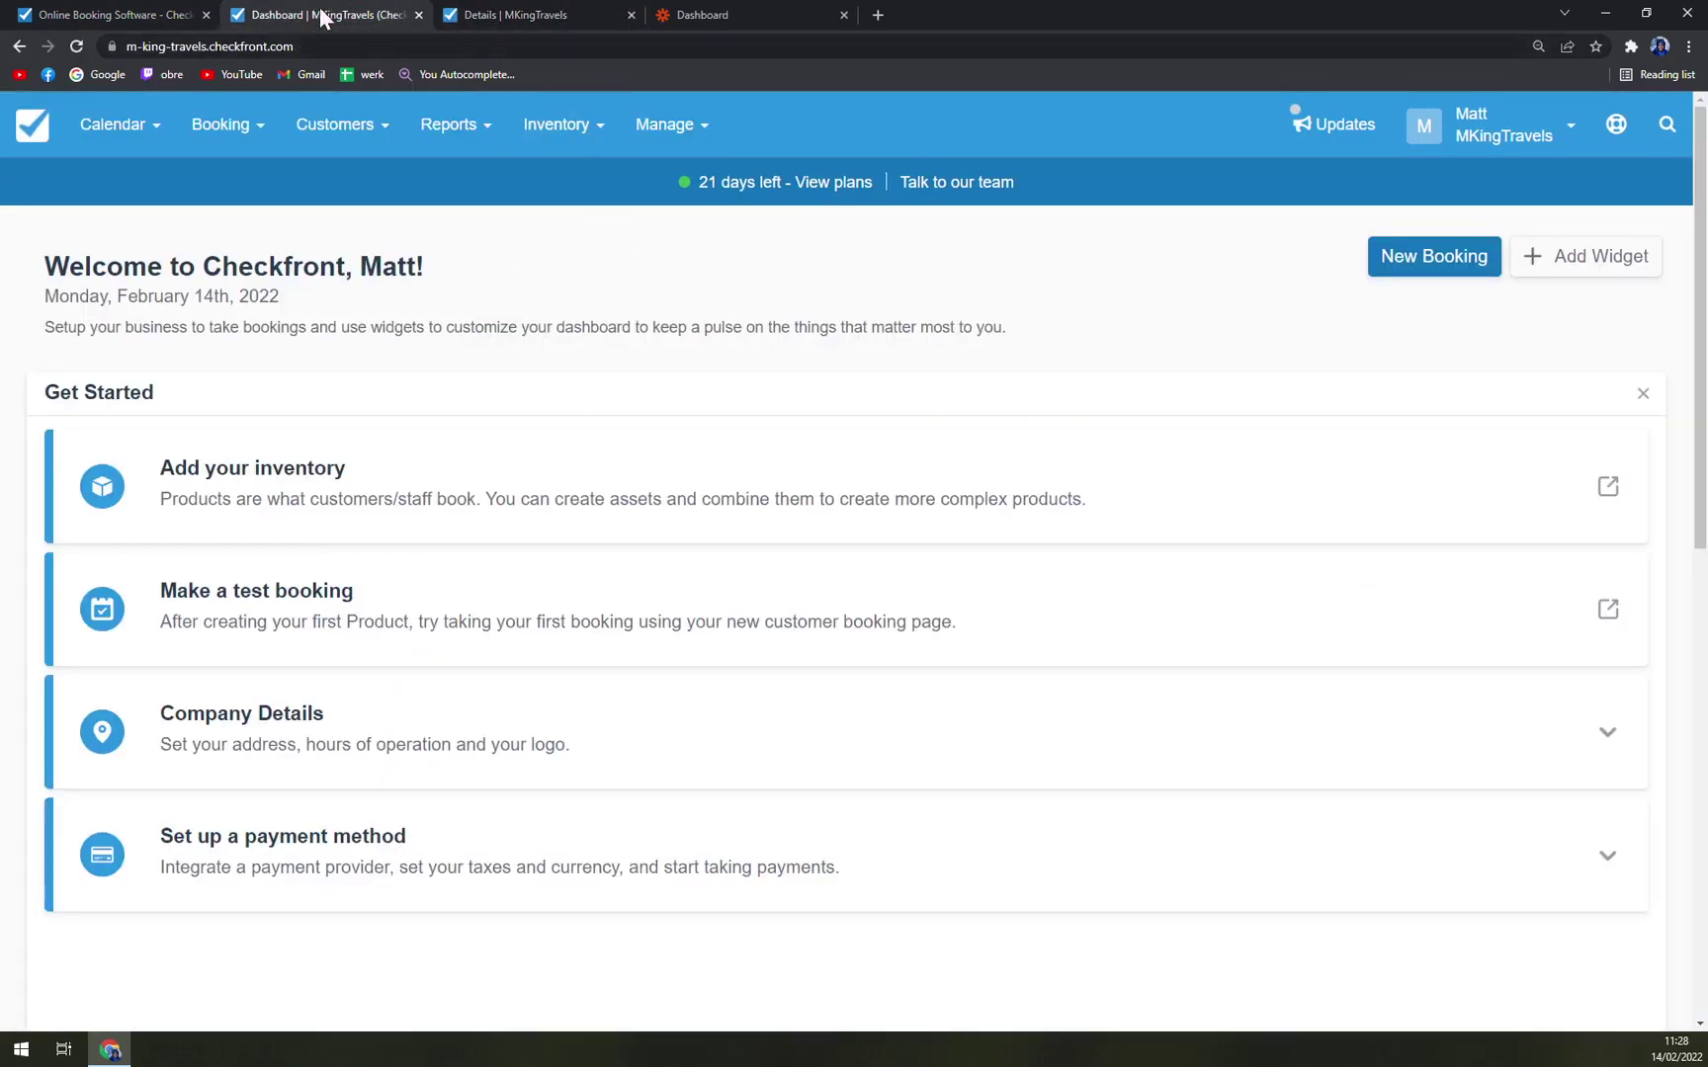
left_click(533, 14)
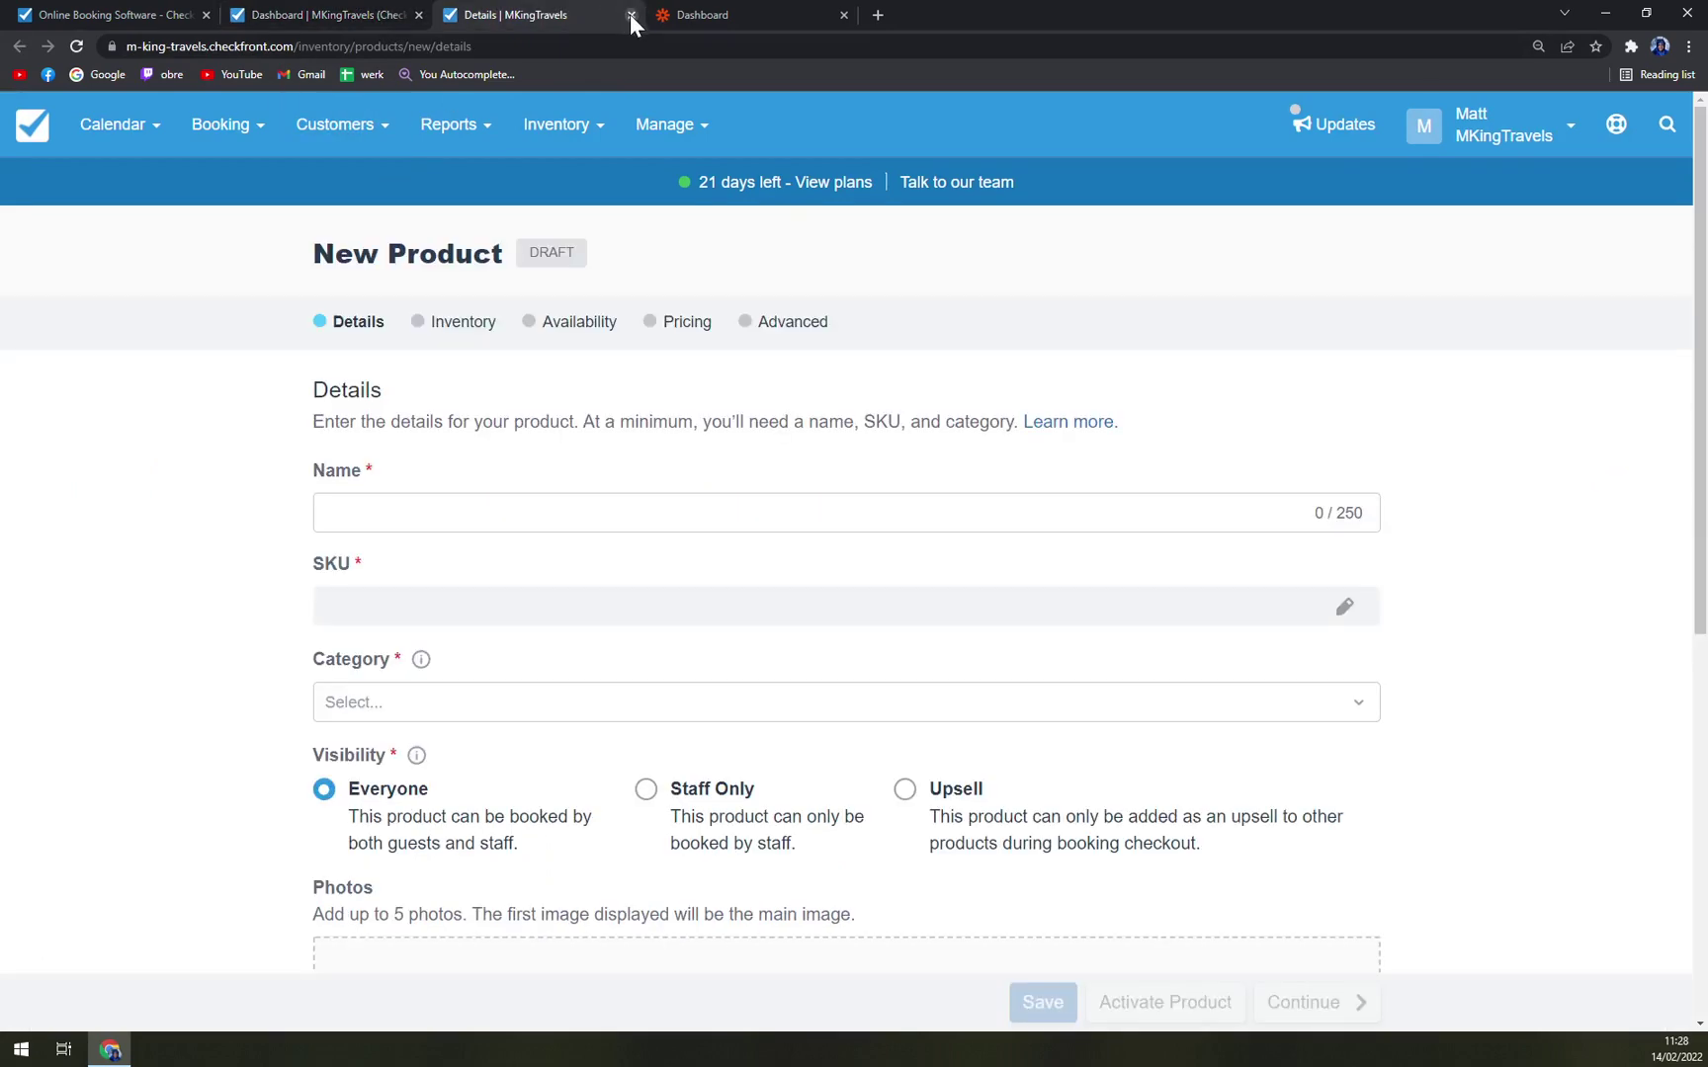
Close the New Product tab, reopen it from Add your inventory, and close it again.
left_click(629, 14)
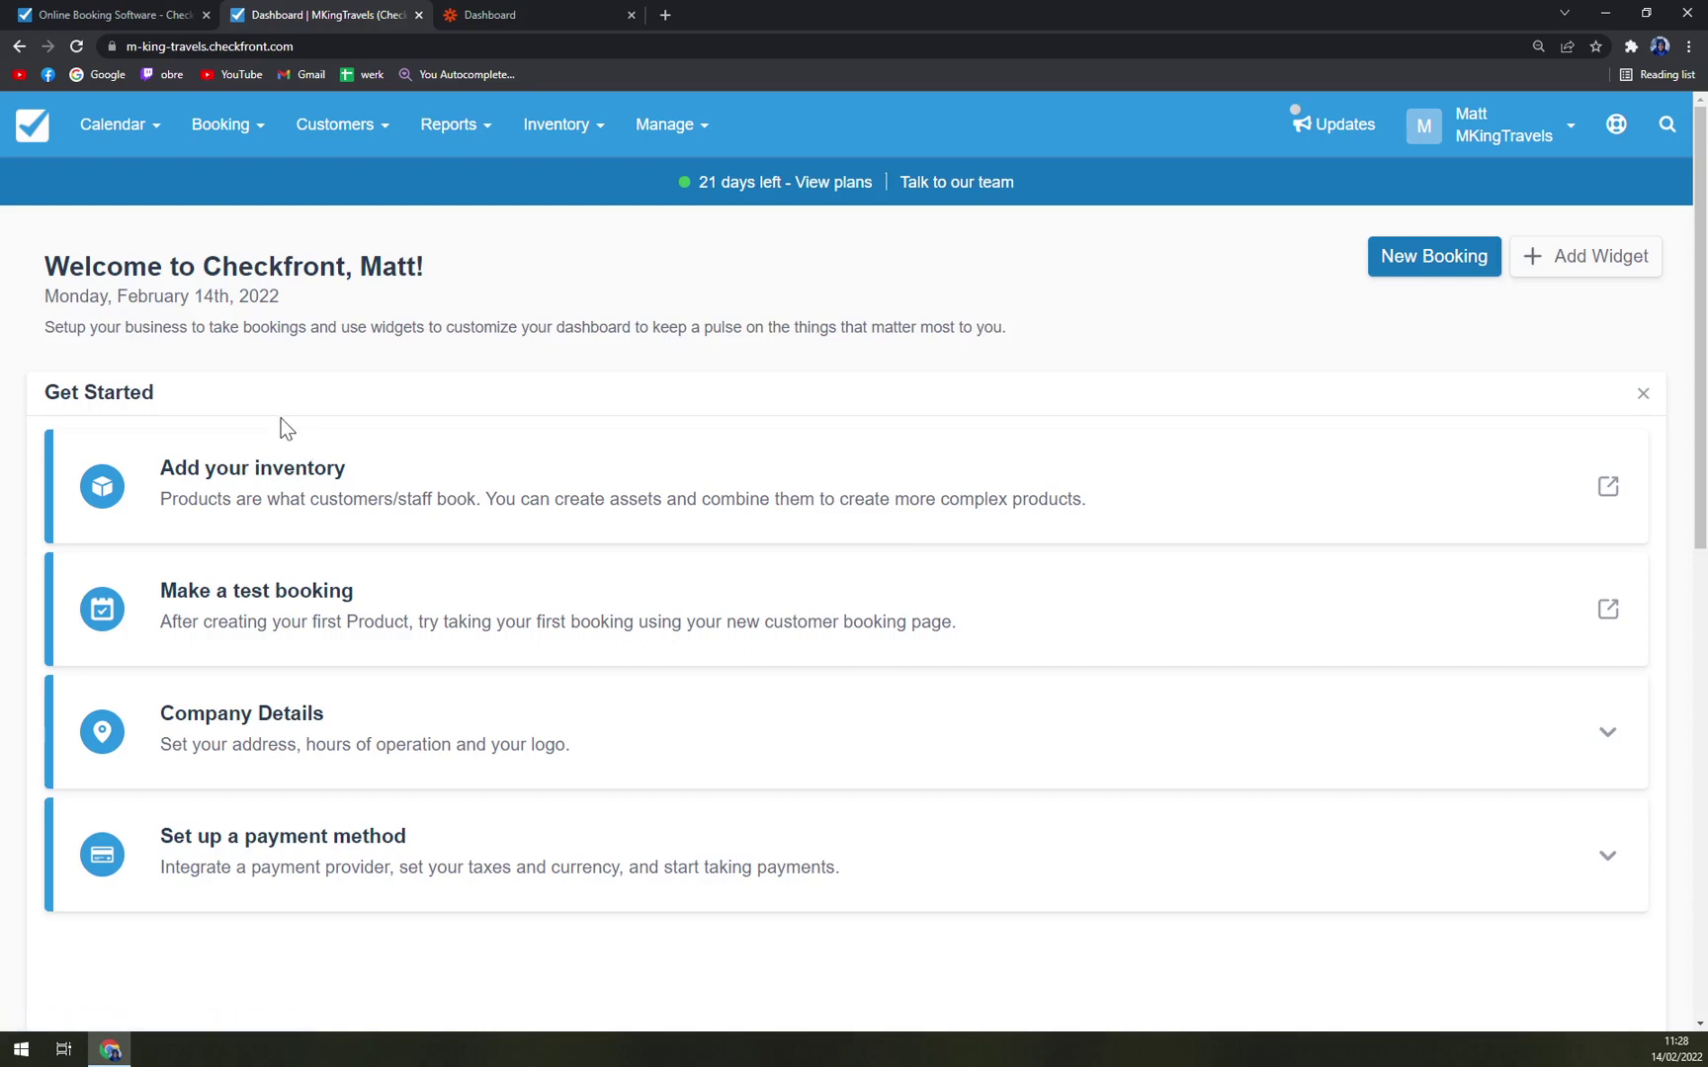
left_click(296, 439)
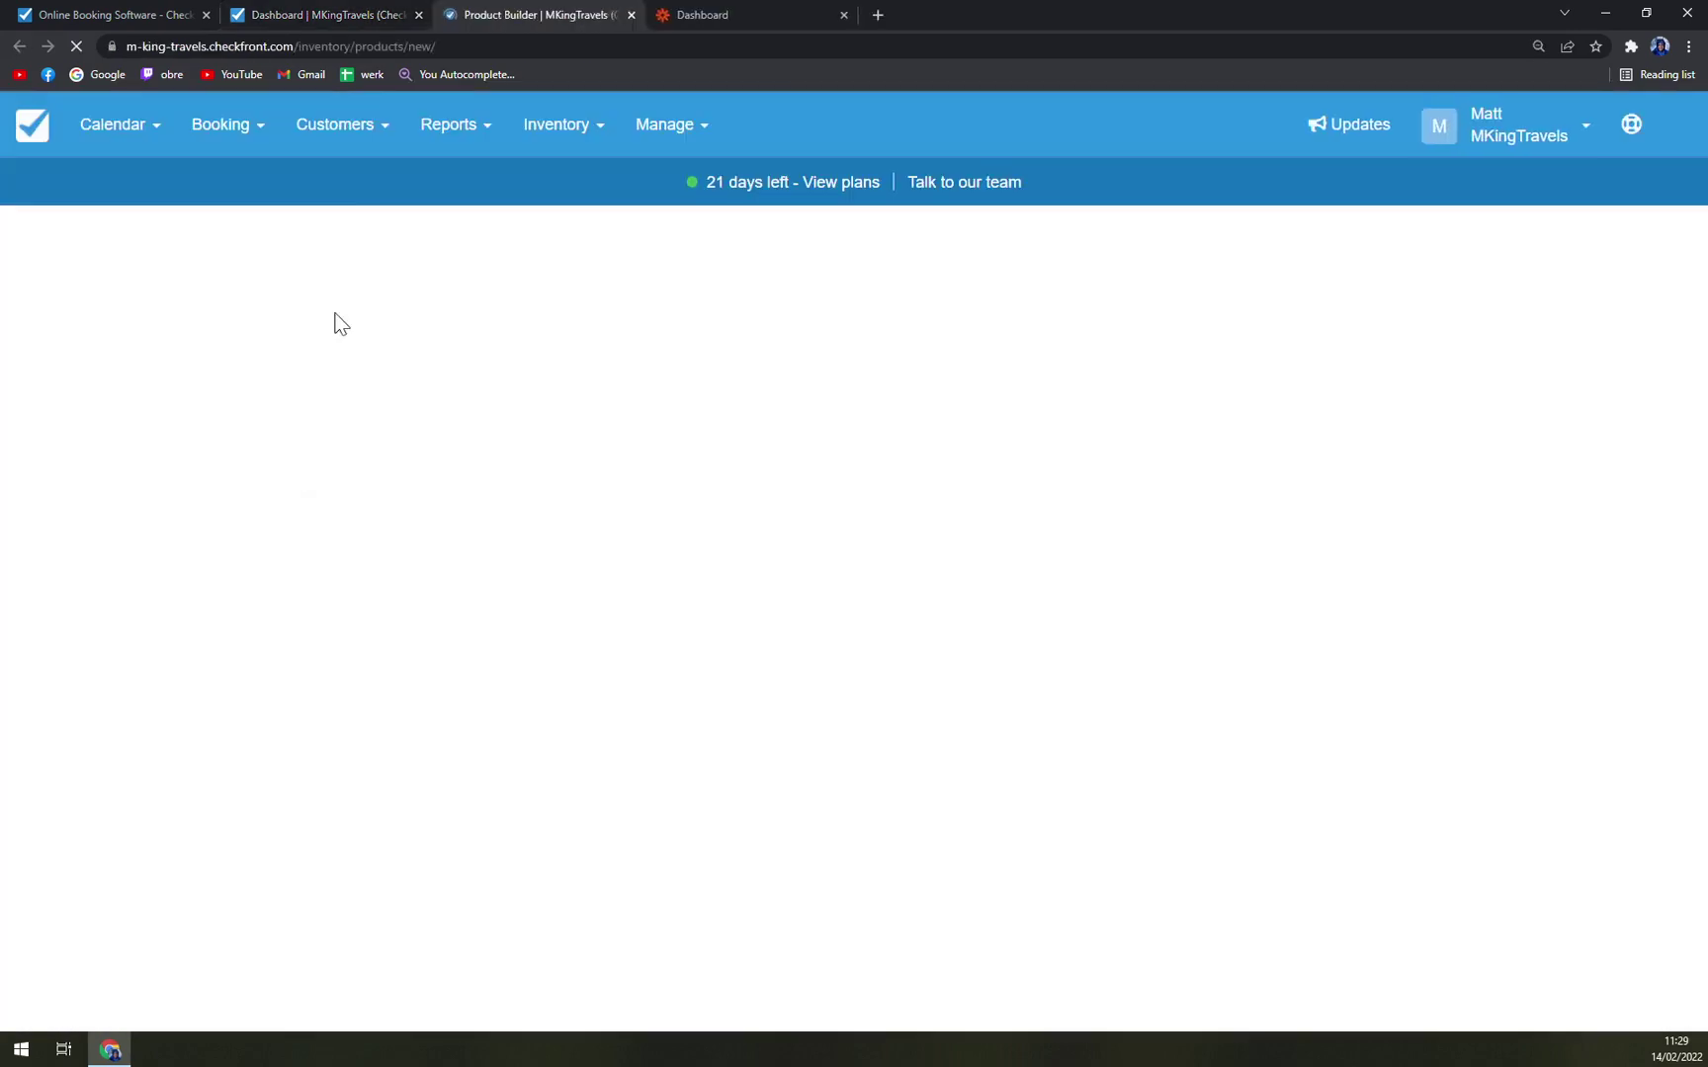
left_click(631, 15)
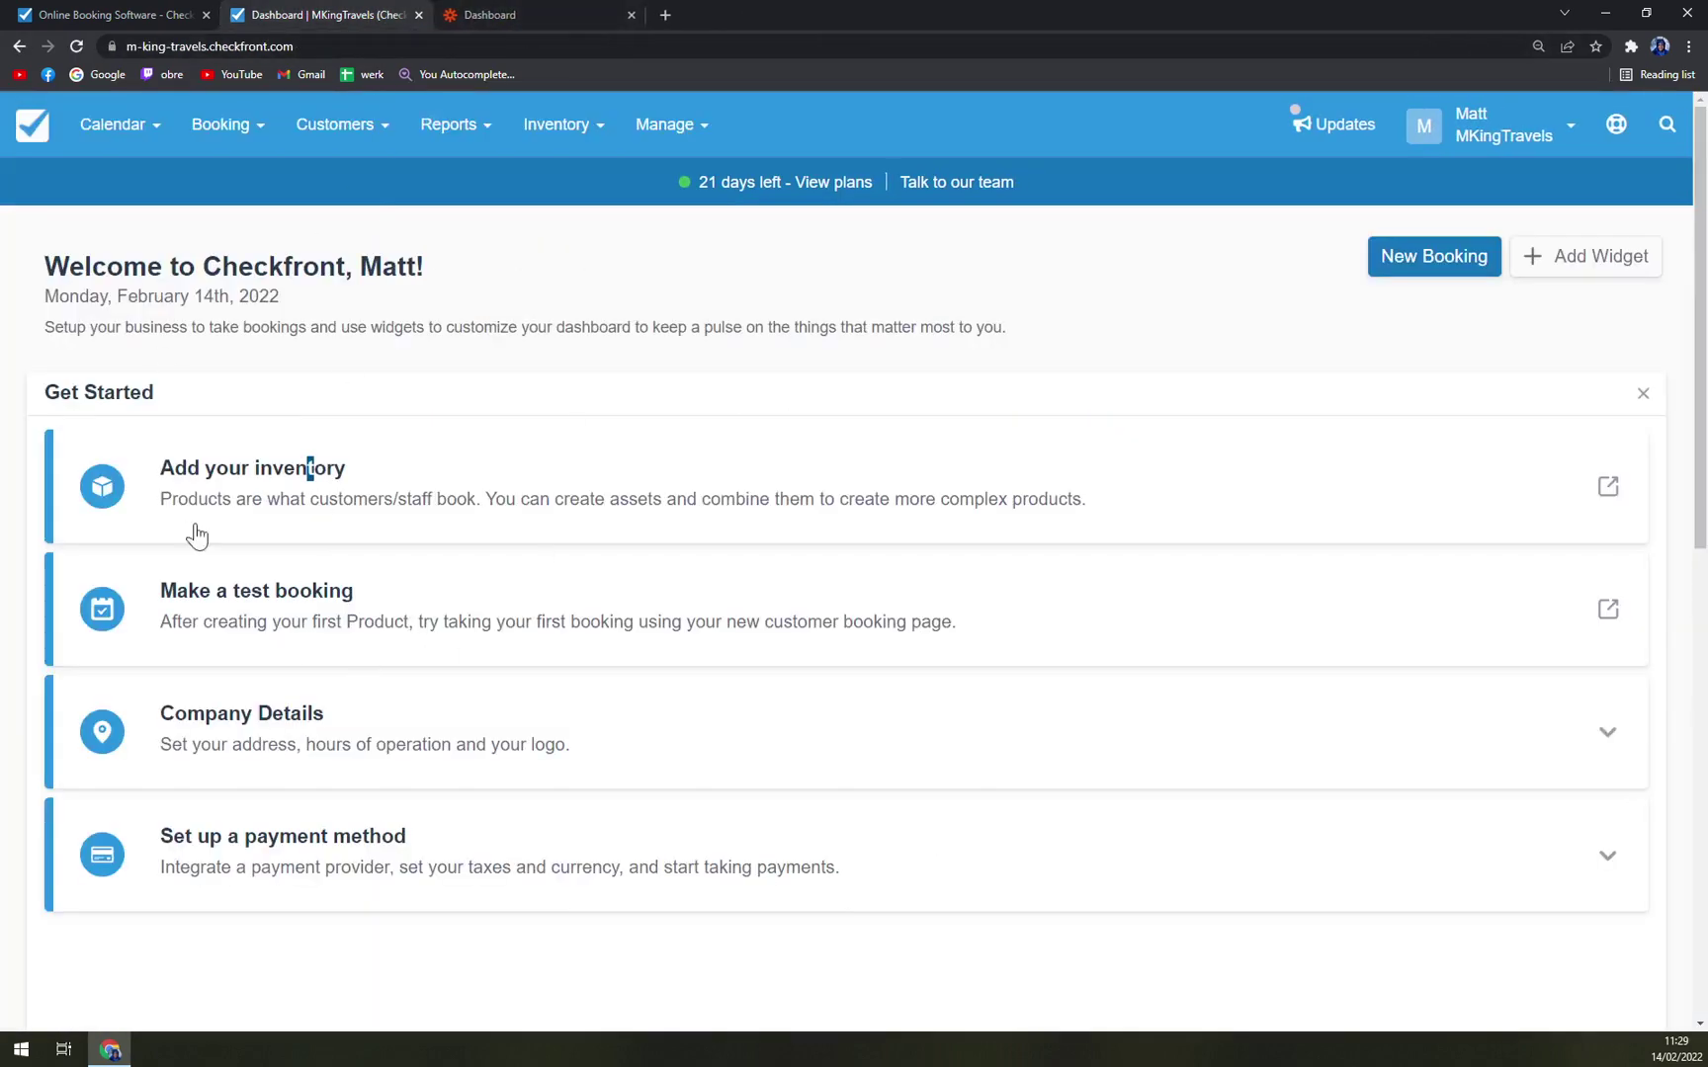